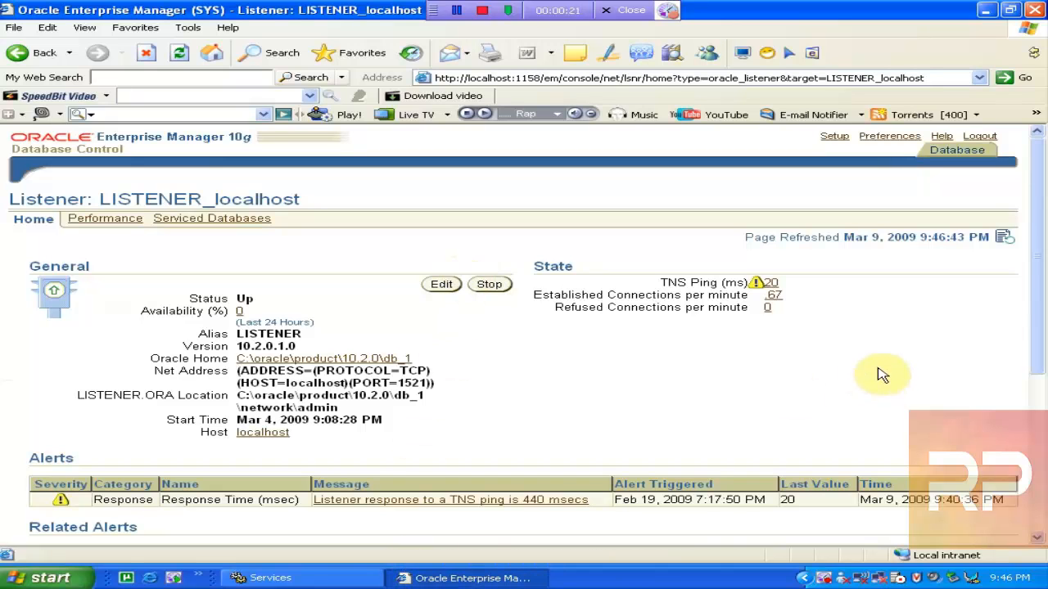
- Stop the LISTENER_localhost listener, logging in to the host as administrator with the account password and saving it as the preferred credential
mouse_move(1041, 316)
mouse_down()
mouse_move(1046, 434)
mouse_move(1046, 335)
mouse_up()
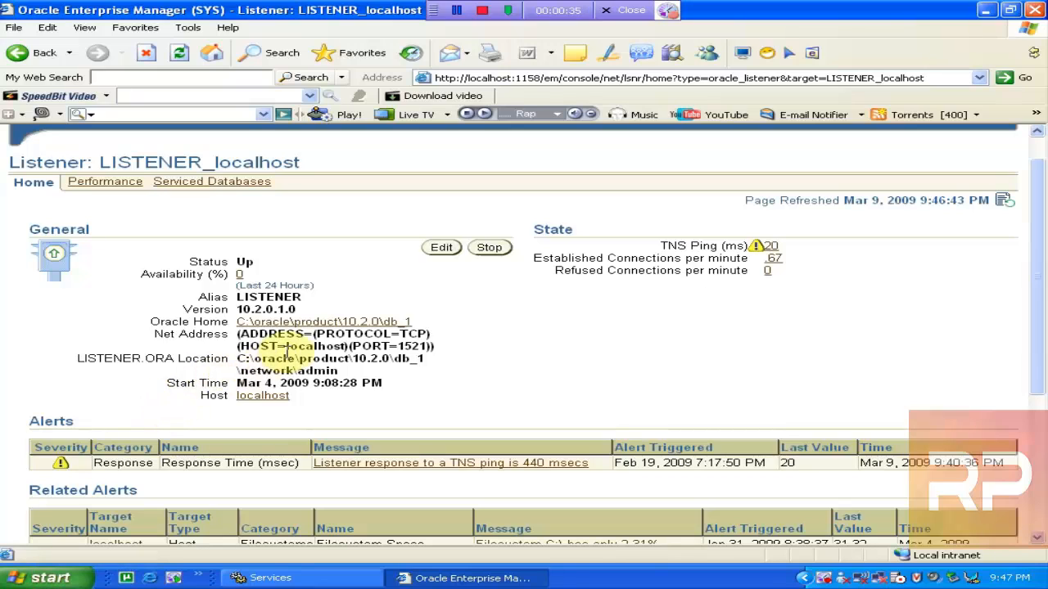
click(489, 248)
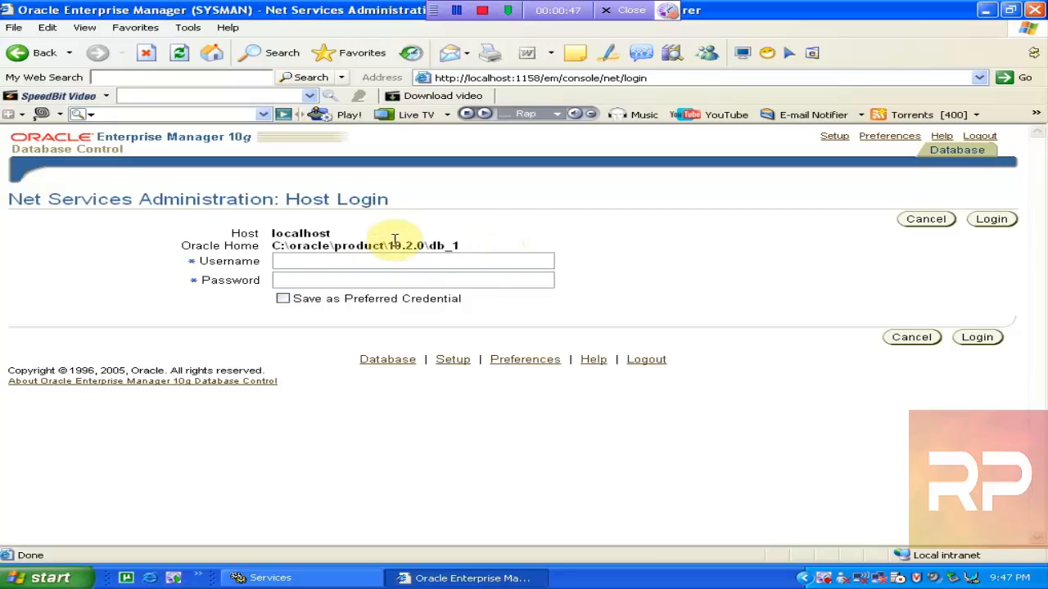
text(ministrator)
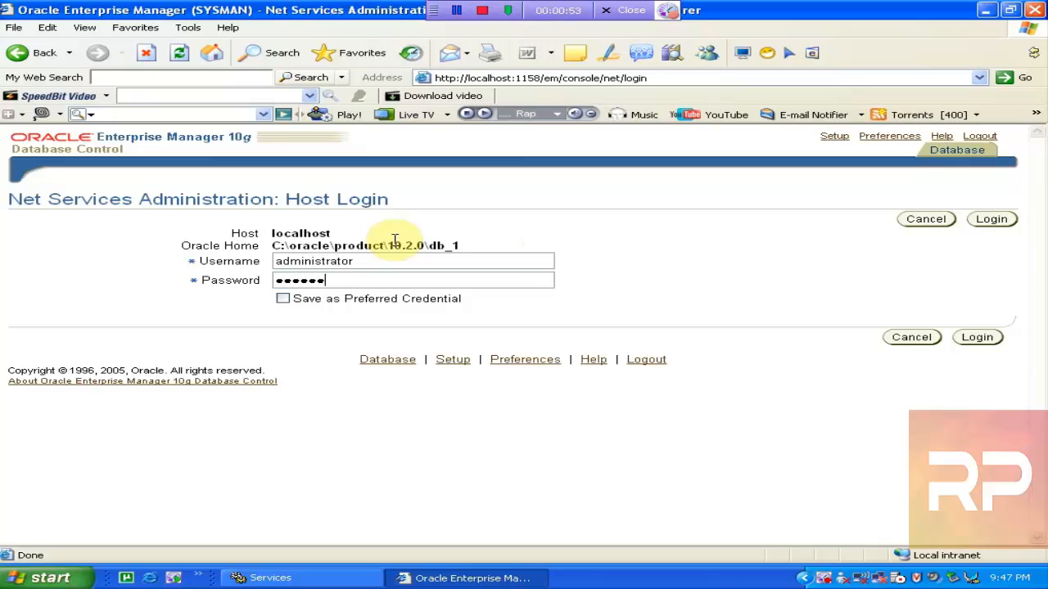
click(293, 301)
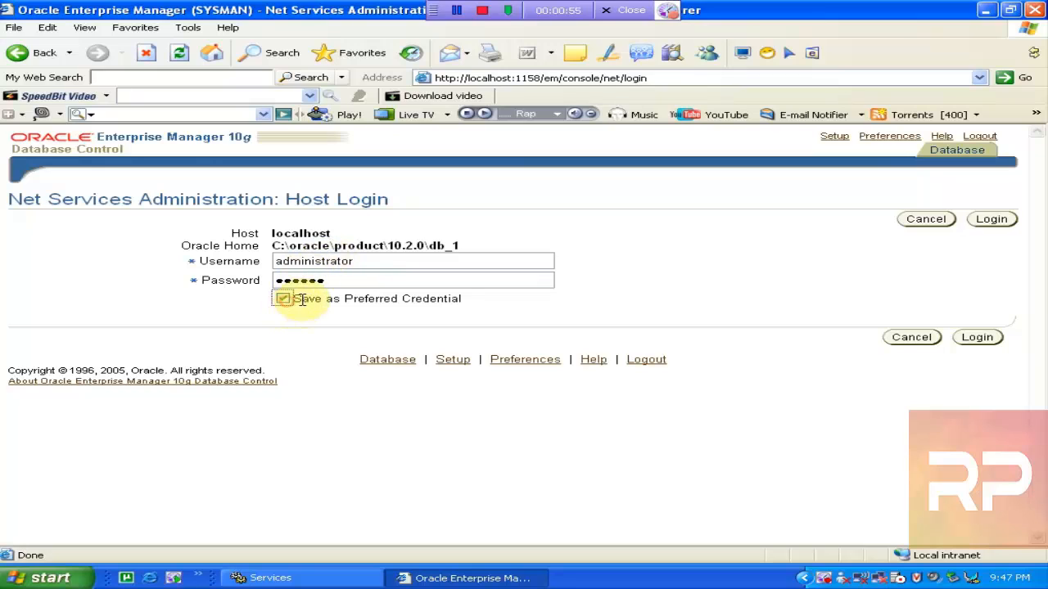
click(978, 337)
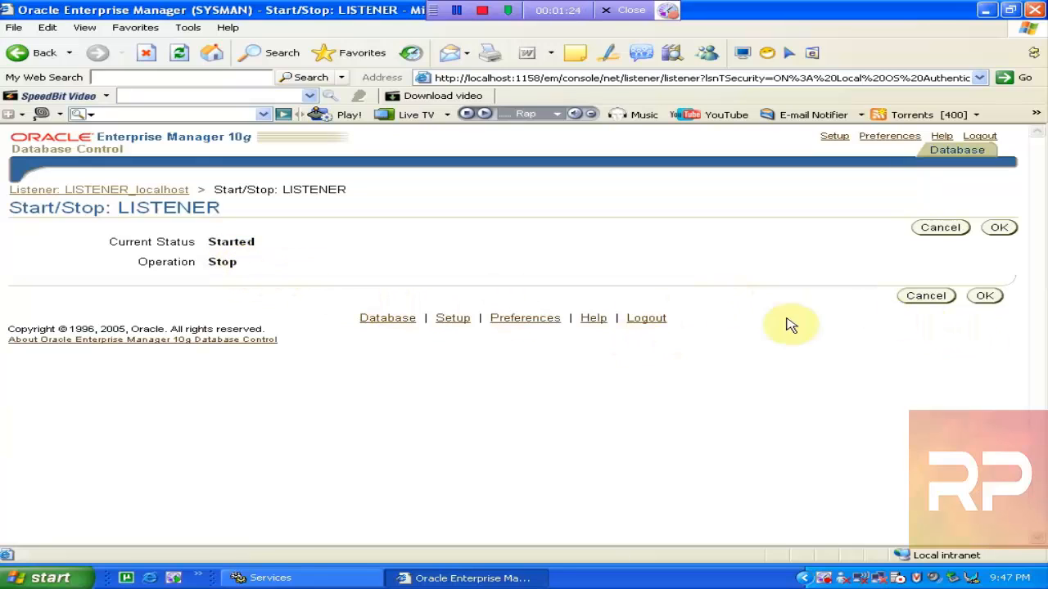
click(982, 297)
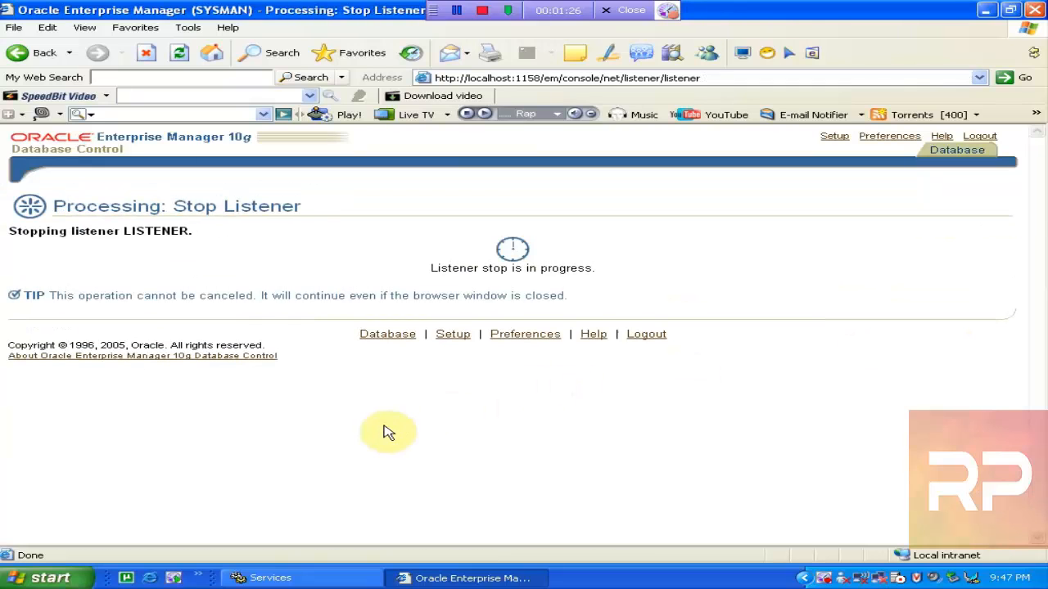
- Open the Log on as a batch job policy under User Rights Assignment in the Windows Local Security Settings
click(16, 581)
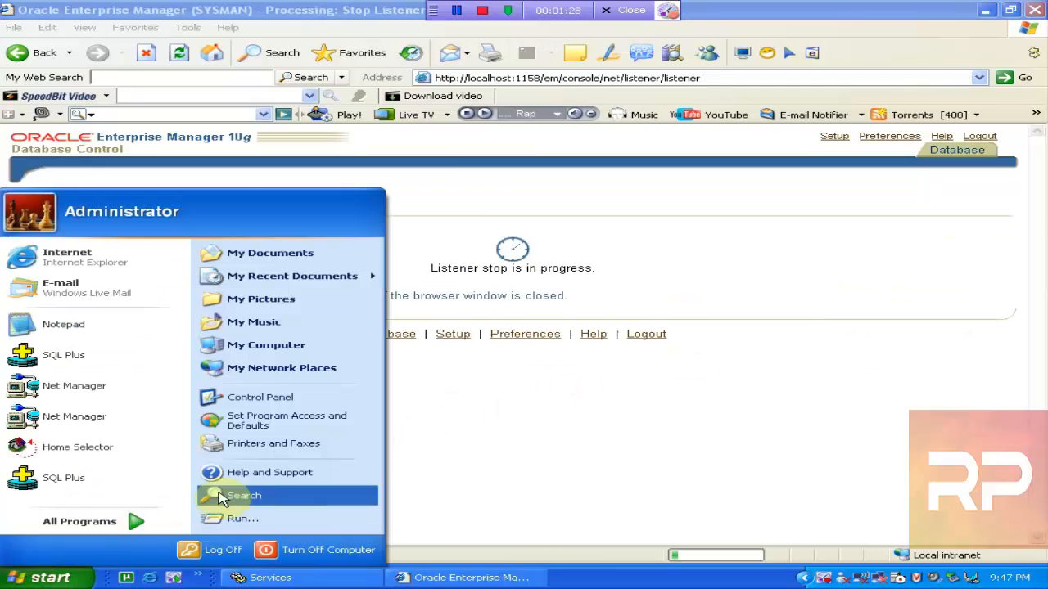
click(300, 400)
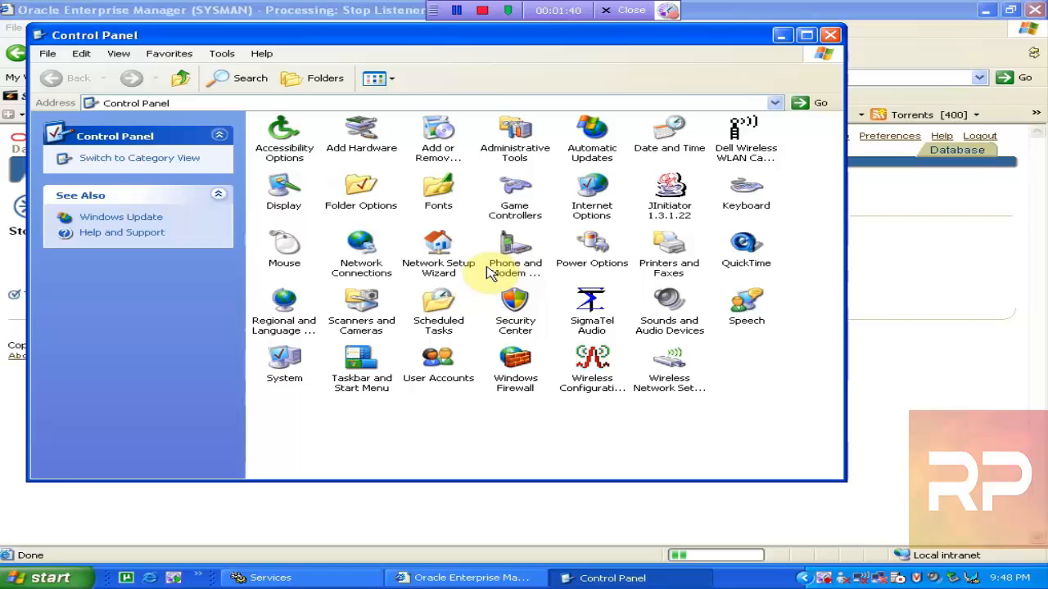
double_click(515, 135)
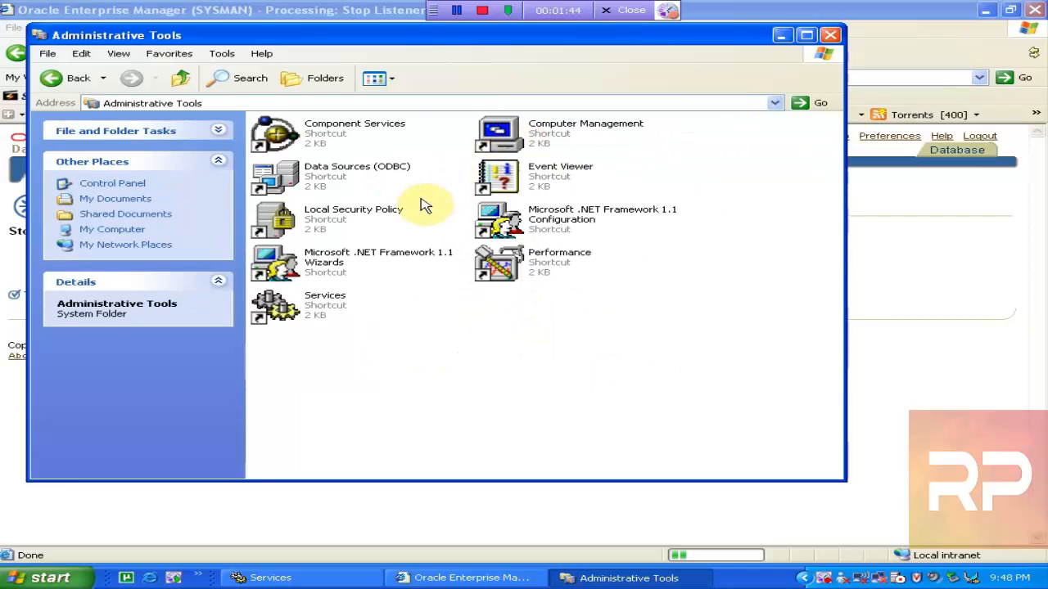
double_click(350, 226)
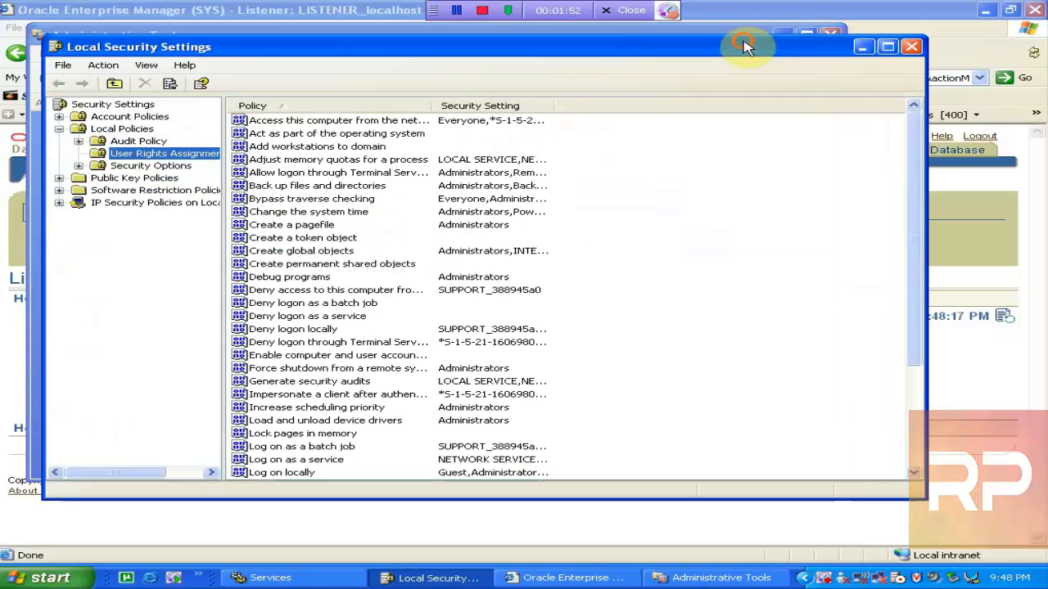
click(323, 453)
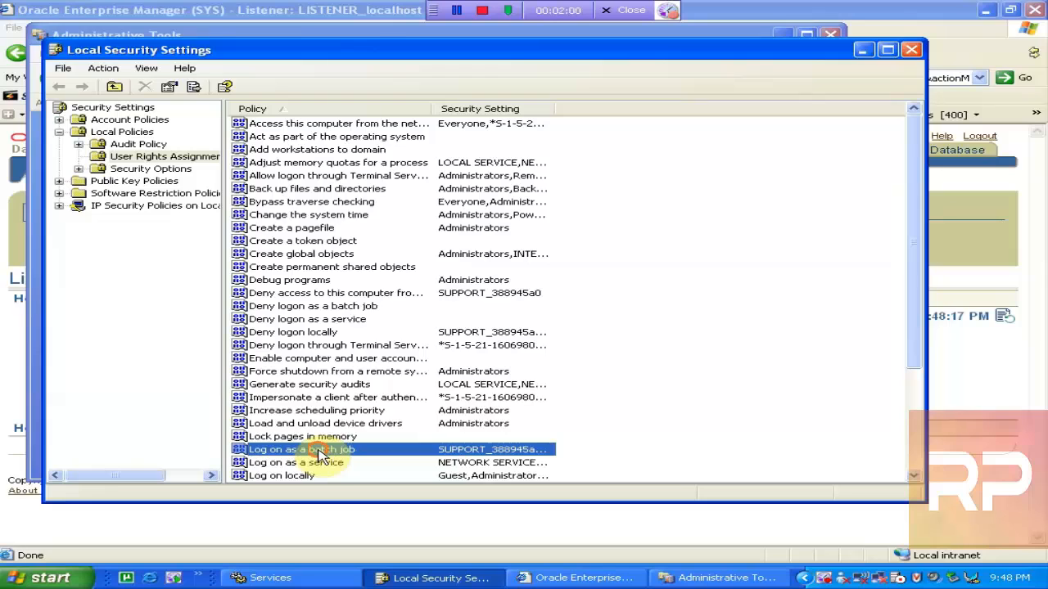
double_click(322, 455)
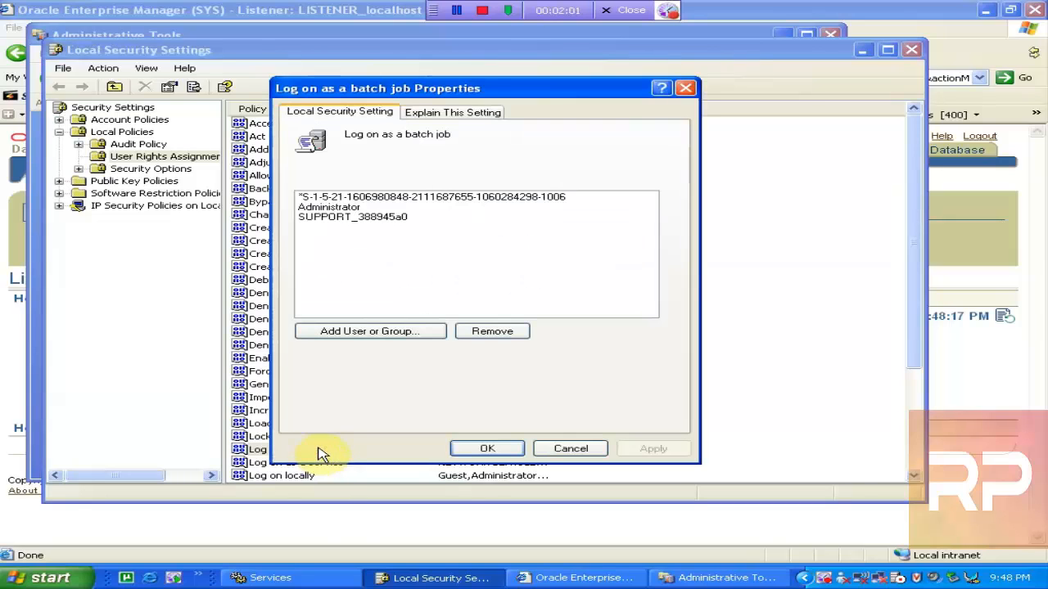
- Check the Administrator entry and the option for adding users in the batch job policy, and return to Enterprise Manager
click(342, 208)
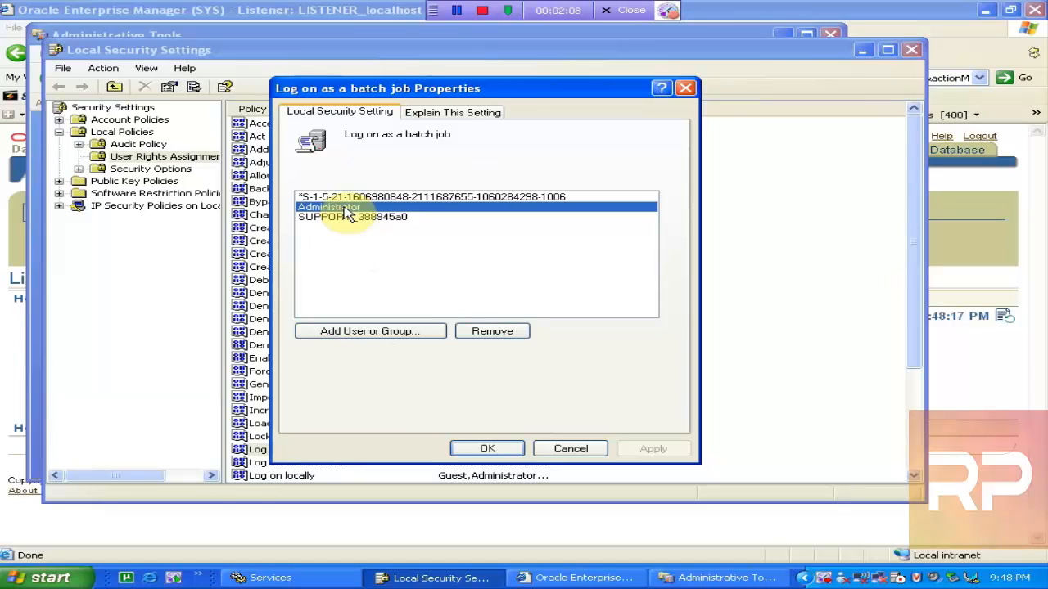
click(411, 333)
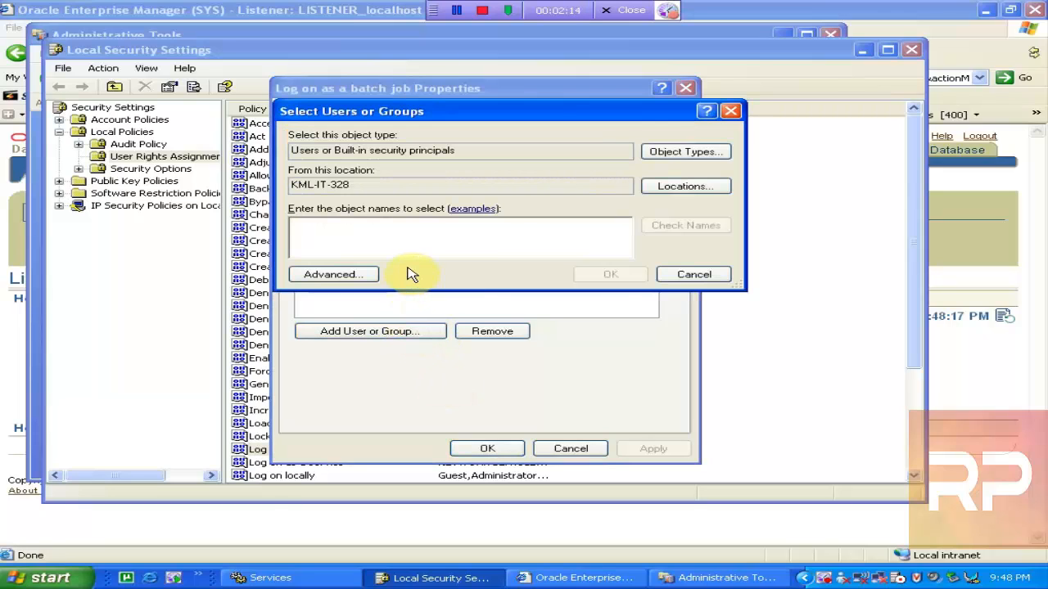
click(675, 274)
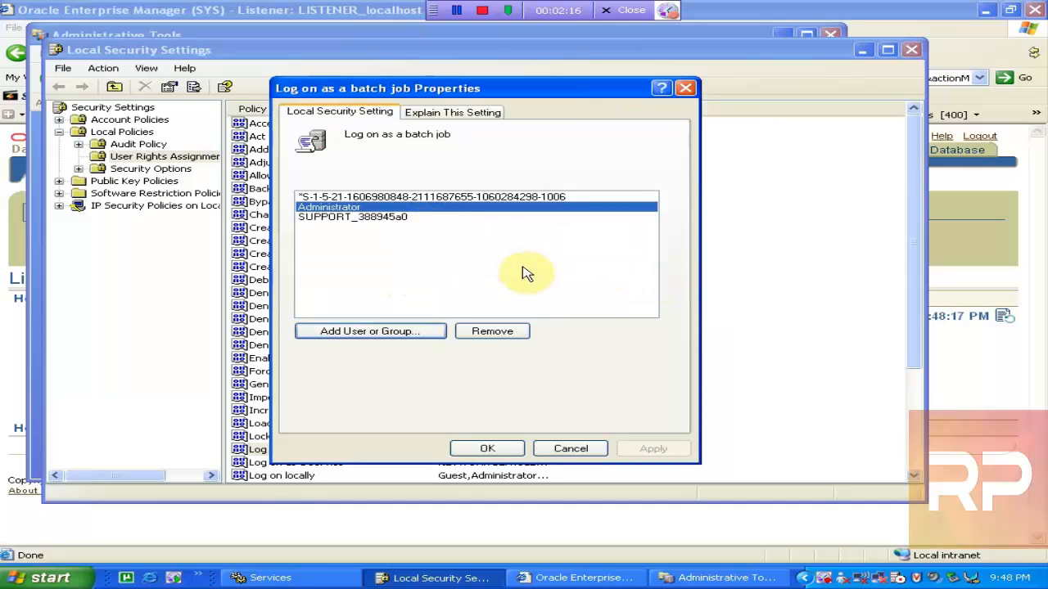
click(490, 448)
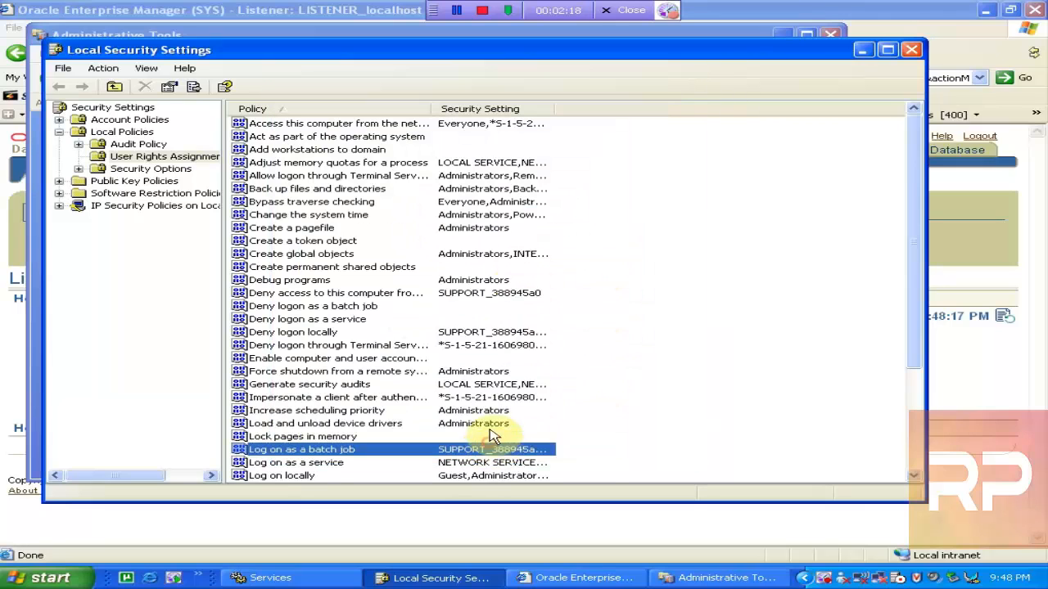
click(911, 55)
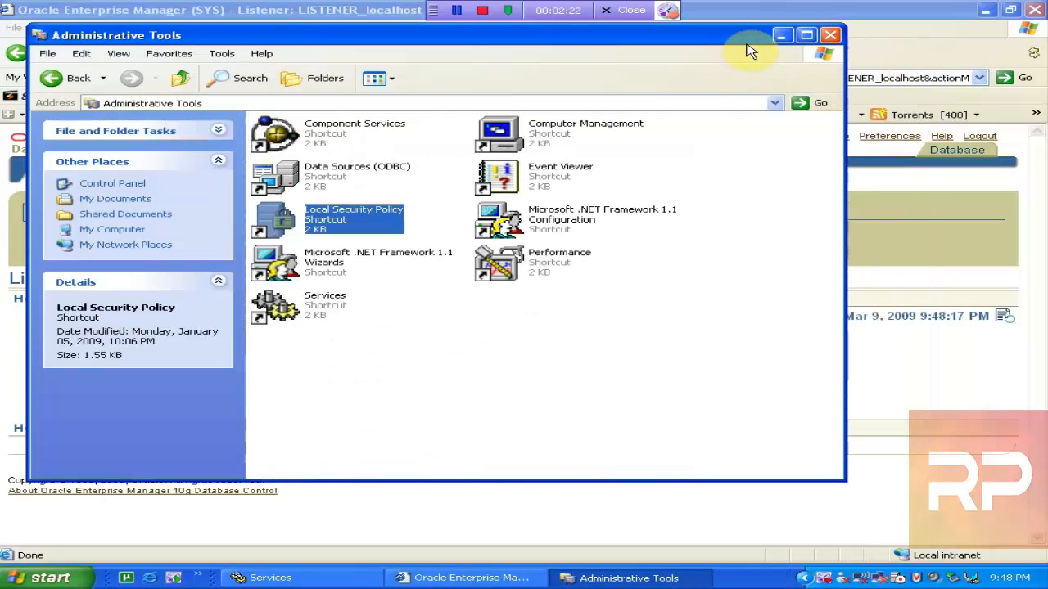
click(830, 36)
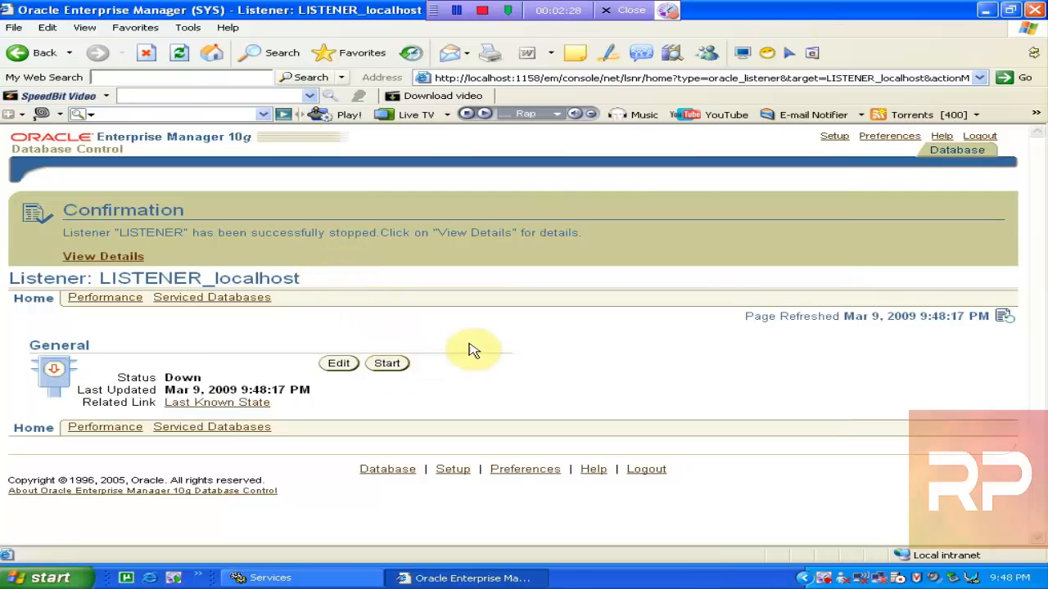
- Review the listener's Performance and Serviced Databases pages and open the listener for editing from its home page
click(119, 300)
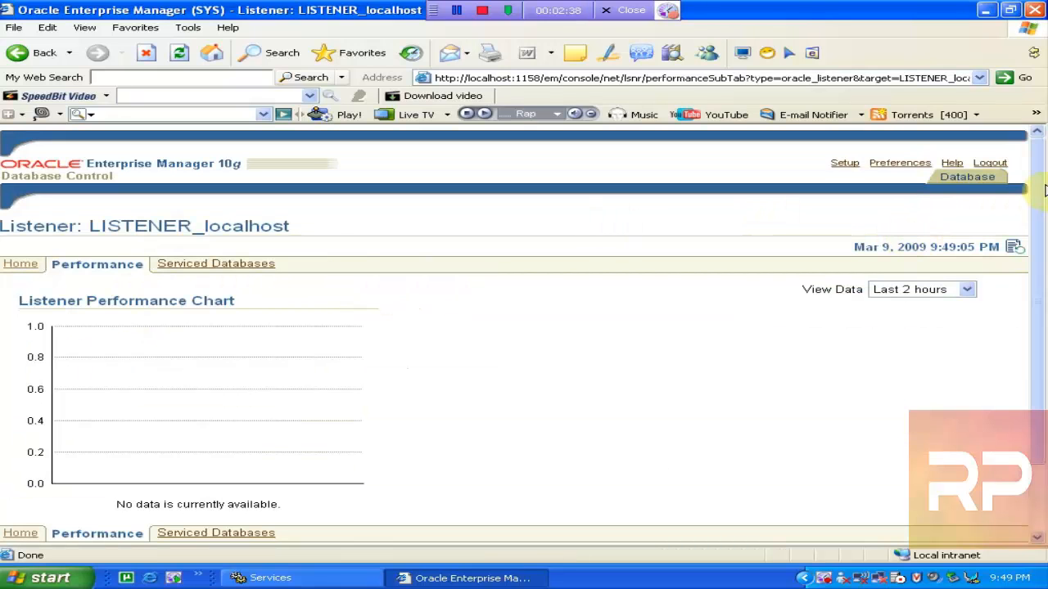
drag(1038, 186, 1037, 123)
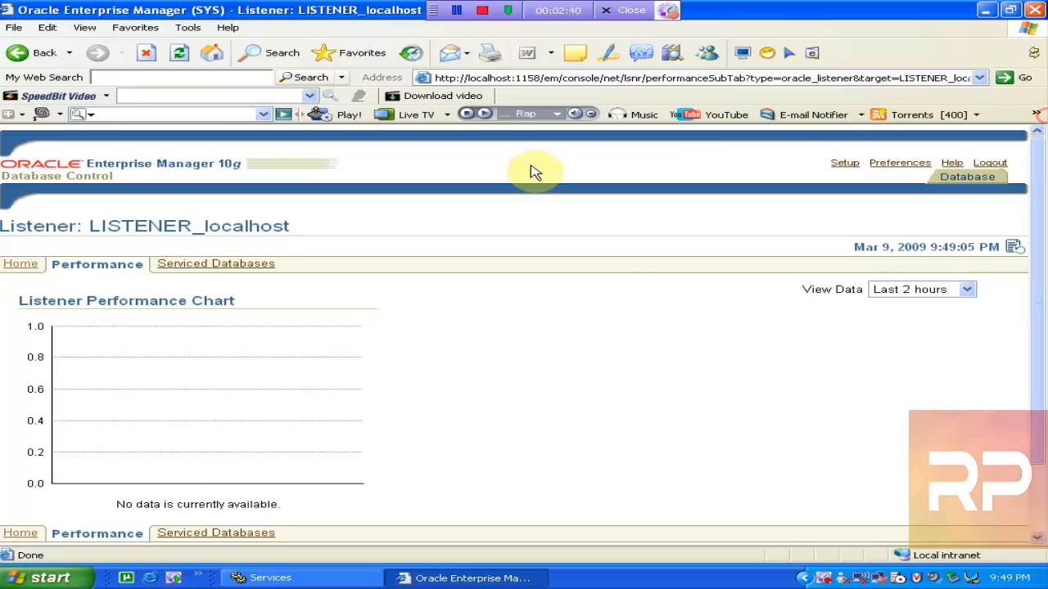
click(227, 271)
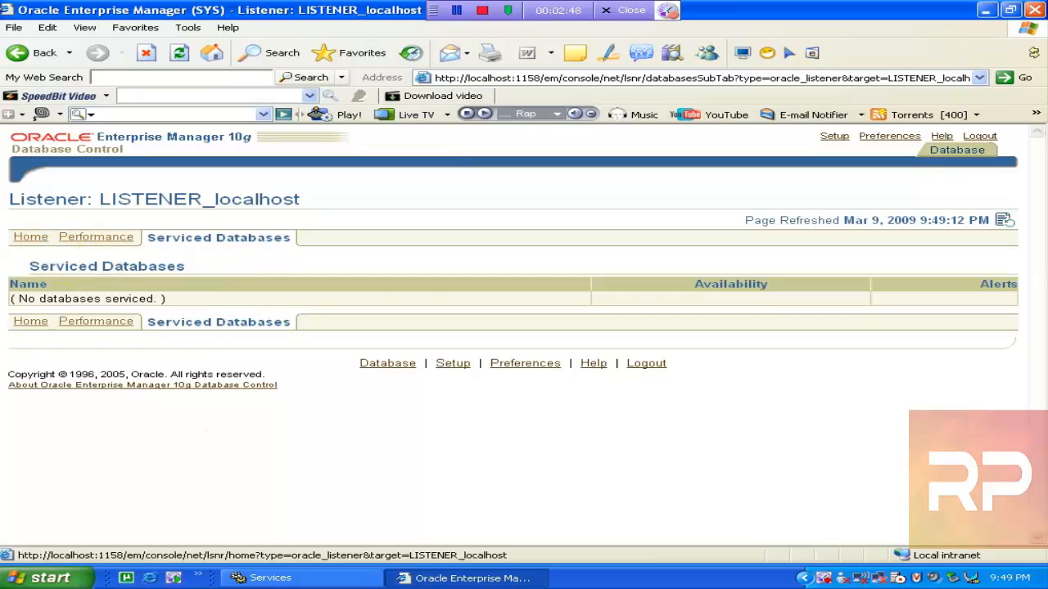
click(30, 237)
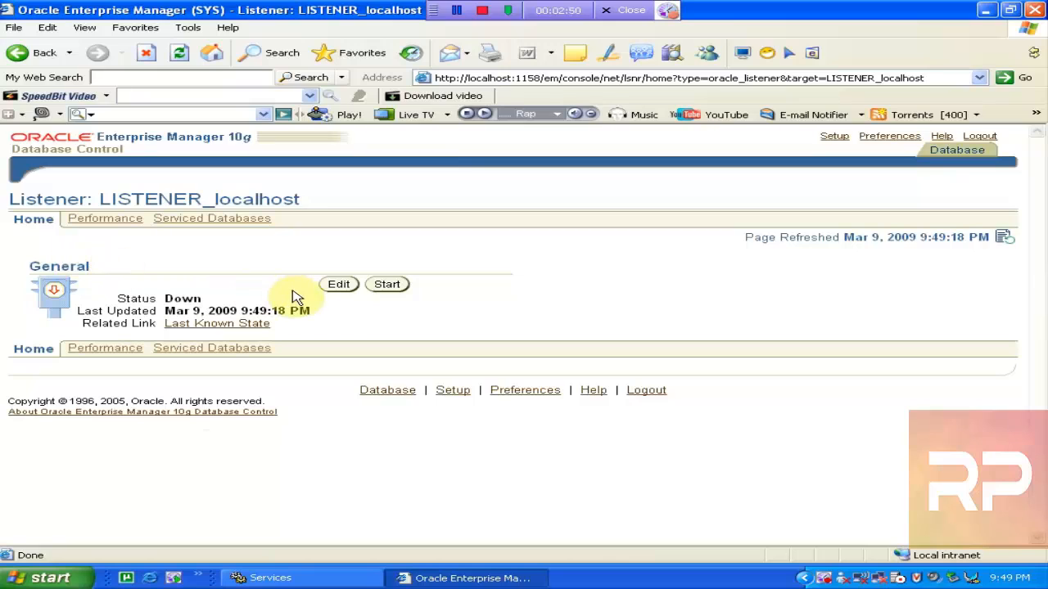
click(338, 285)
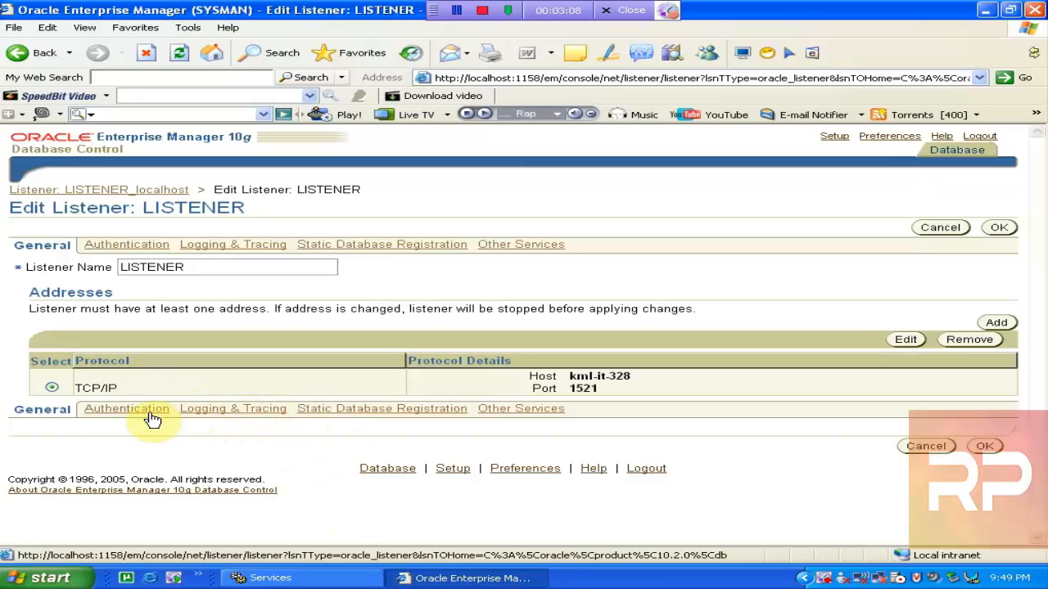
- Launch Net Manager from the OraDb10g_home1 configuration tools and display the listening location of the local LISTENER
click(51, 579)
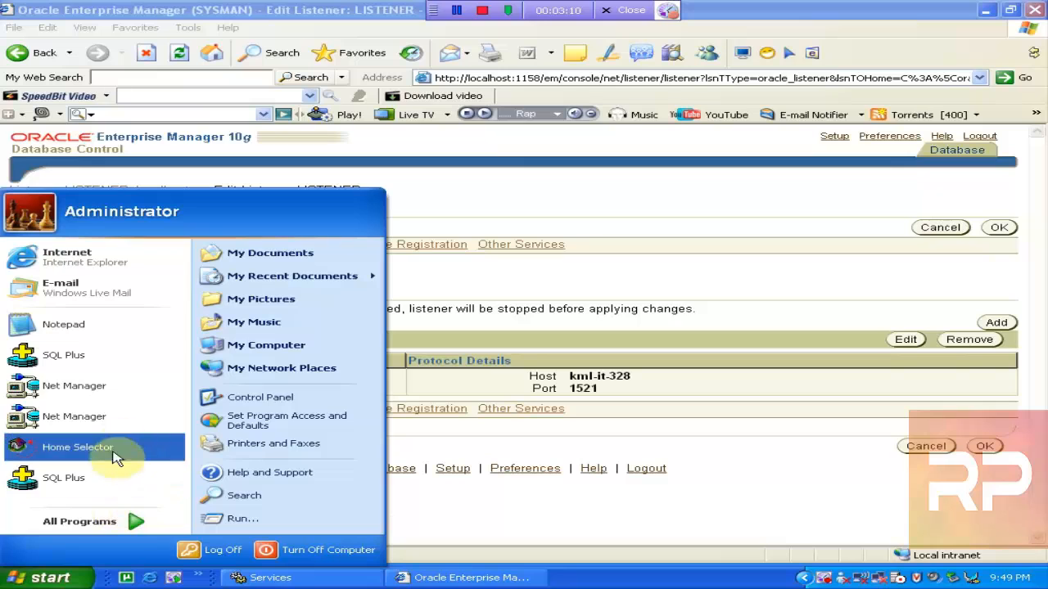
click(140, 524)
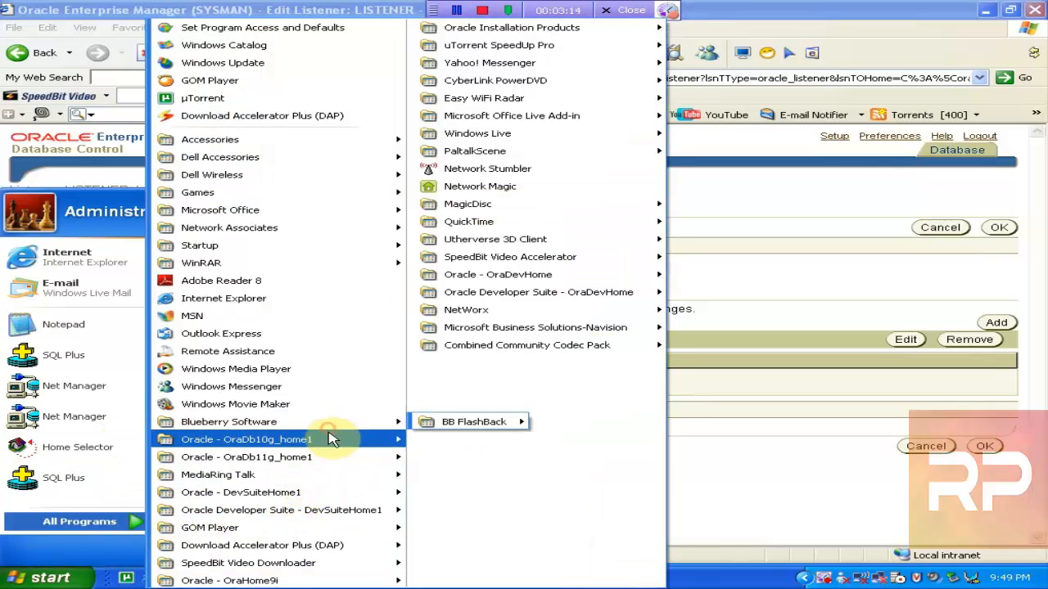
mouse_move(328, 440)
mouse_move(622, 493)
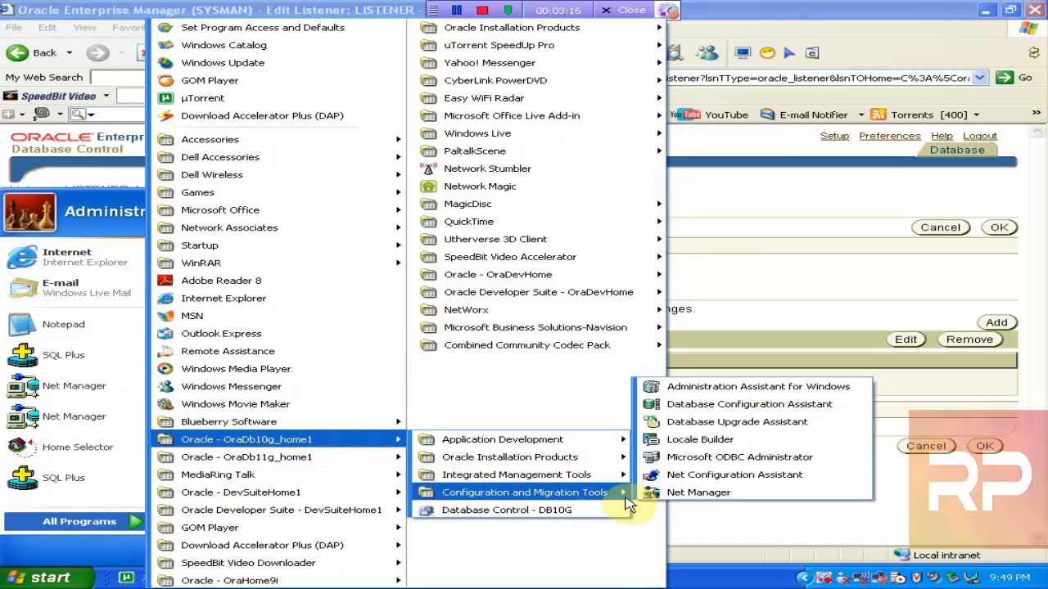
click(720, 499)
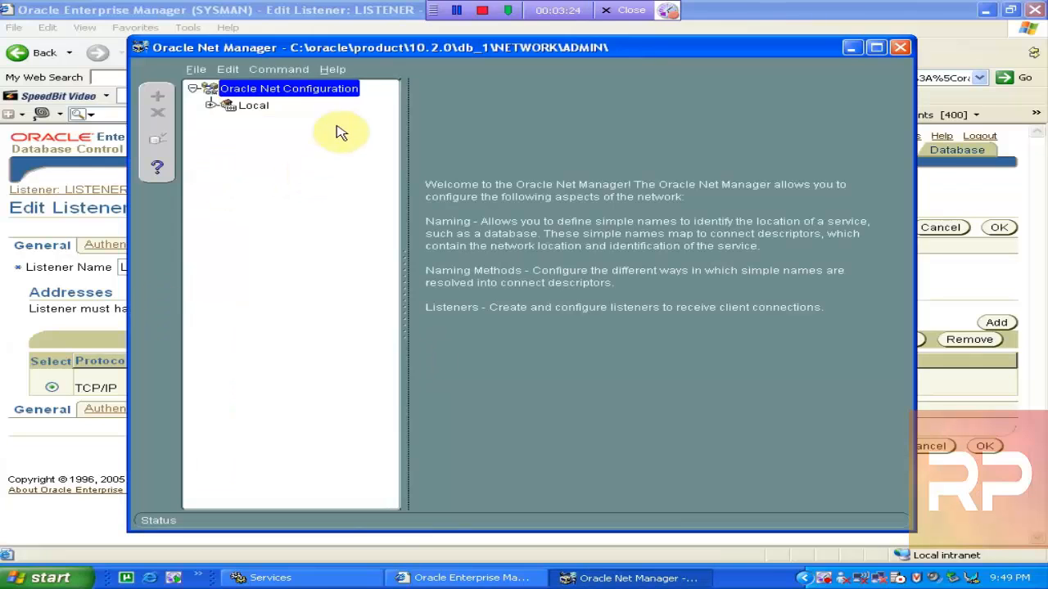
click(211, 105)
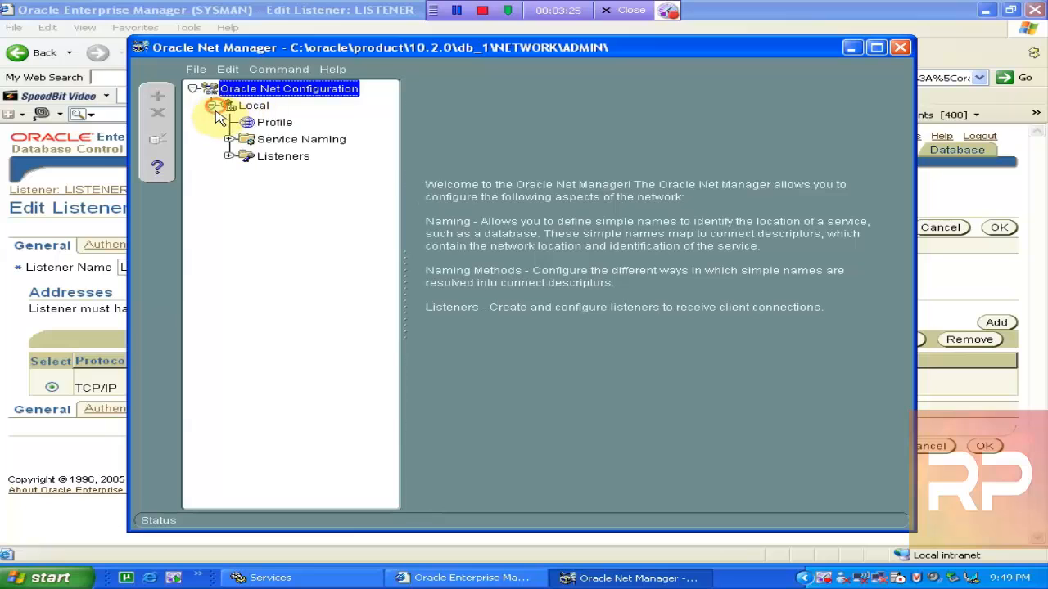
click(230, 156)
click(283, 173)
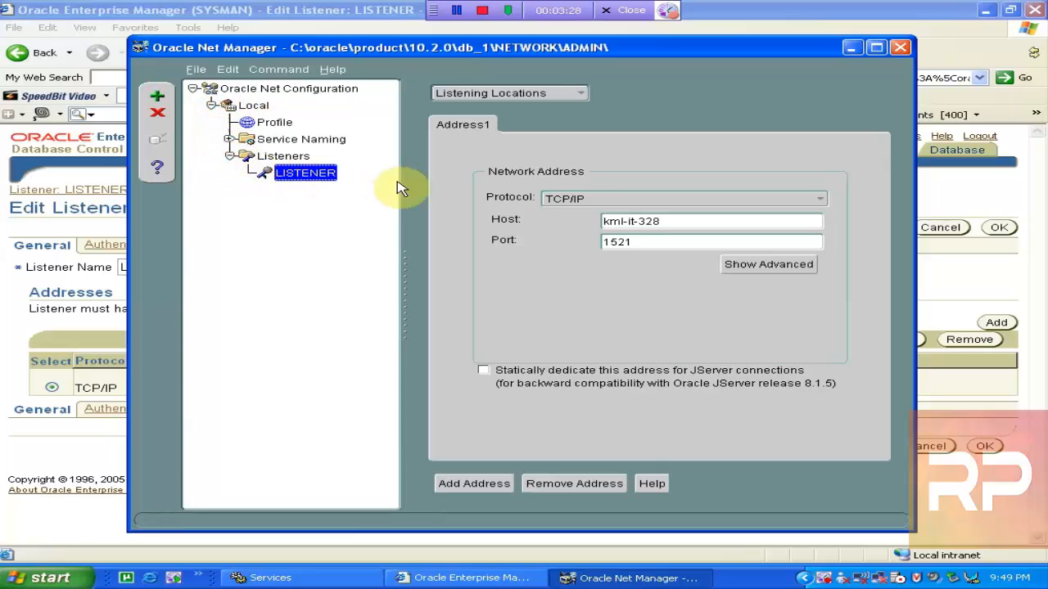
- Open the listener's TCP/IP address for editing in Enterprise Manager and compare its port, host and advanced buffer parameters with Net Manager
click(282, 10)
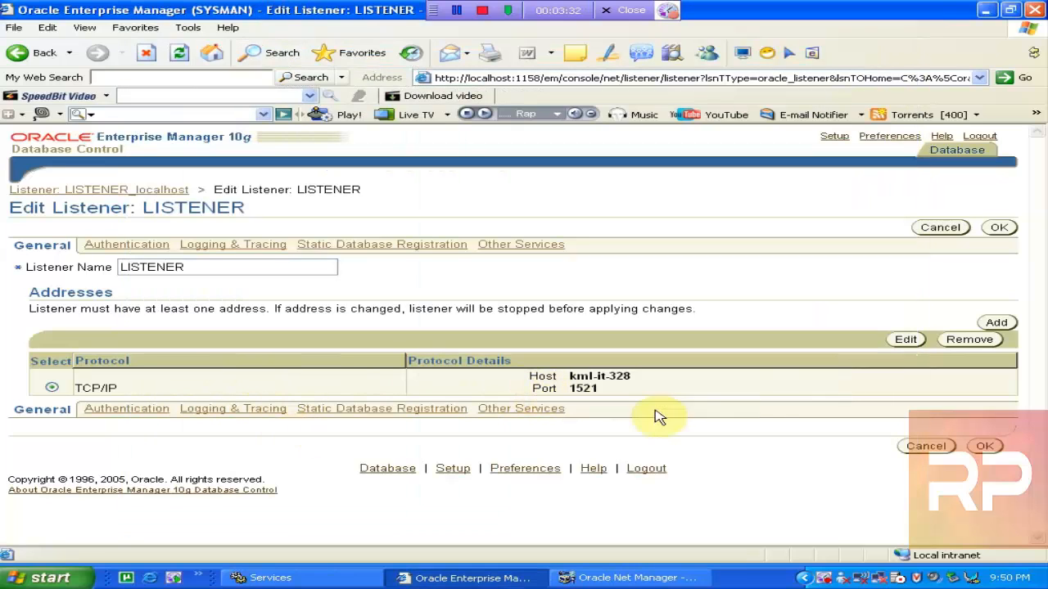
click(909, 341)
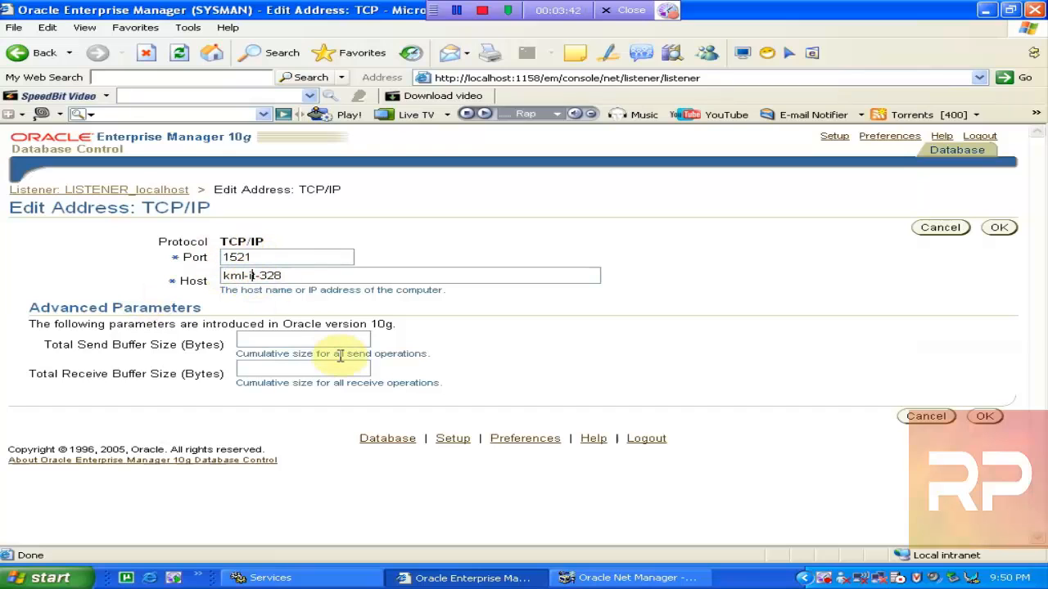
click(585, 584)
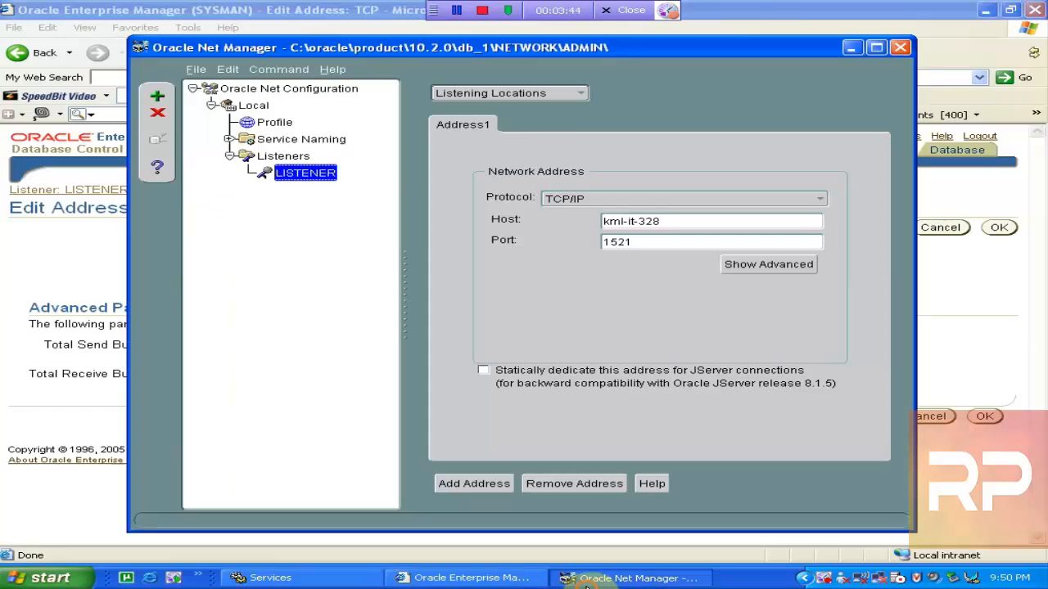
click(732, 270)
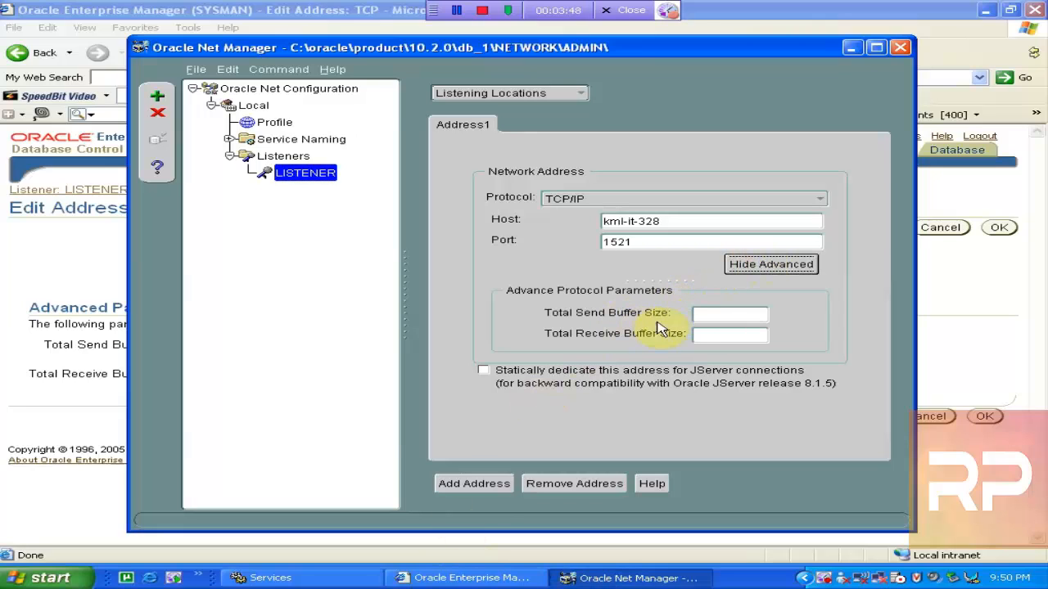
click(122, 23)
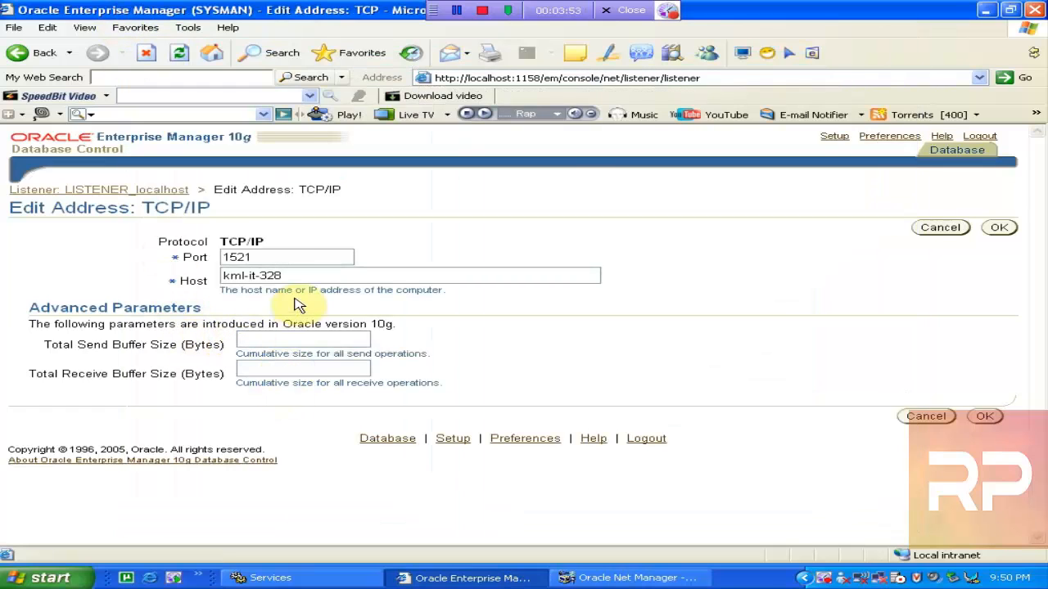
click(278, 257)
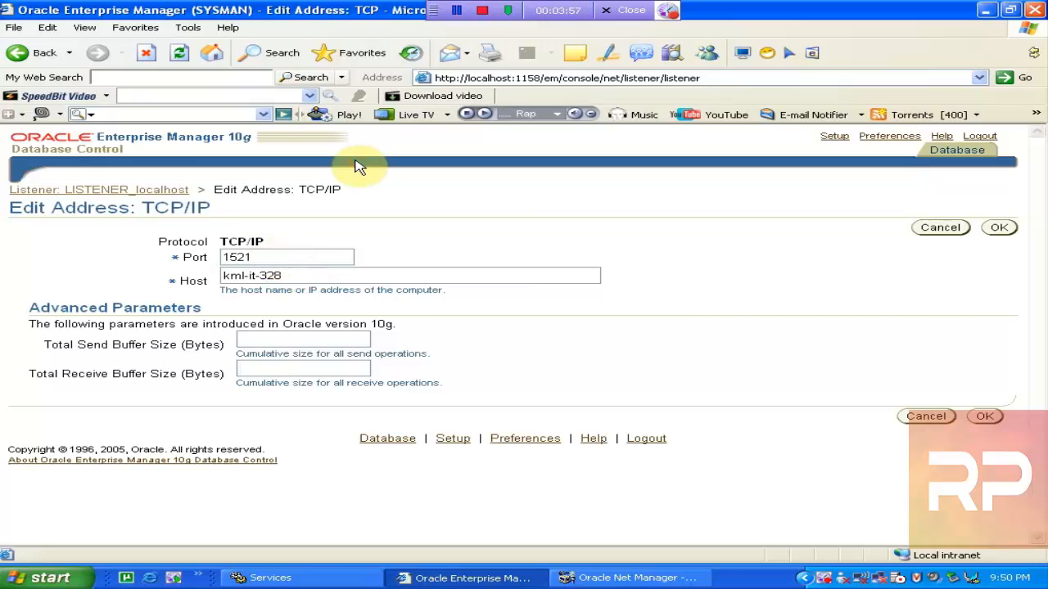
- Recheck the listener's TCP/IP address against Net Manager and accept the address page to return to the listener's general settings
click(646, 579)
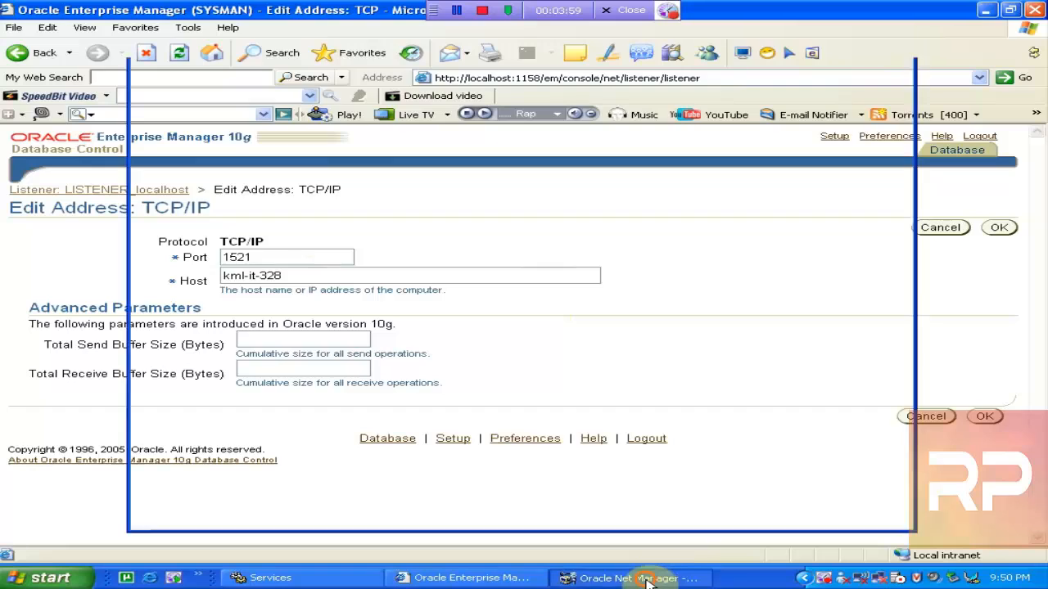
click(645, 578)
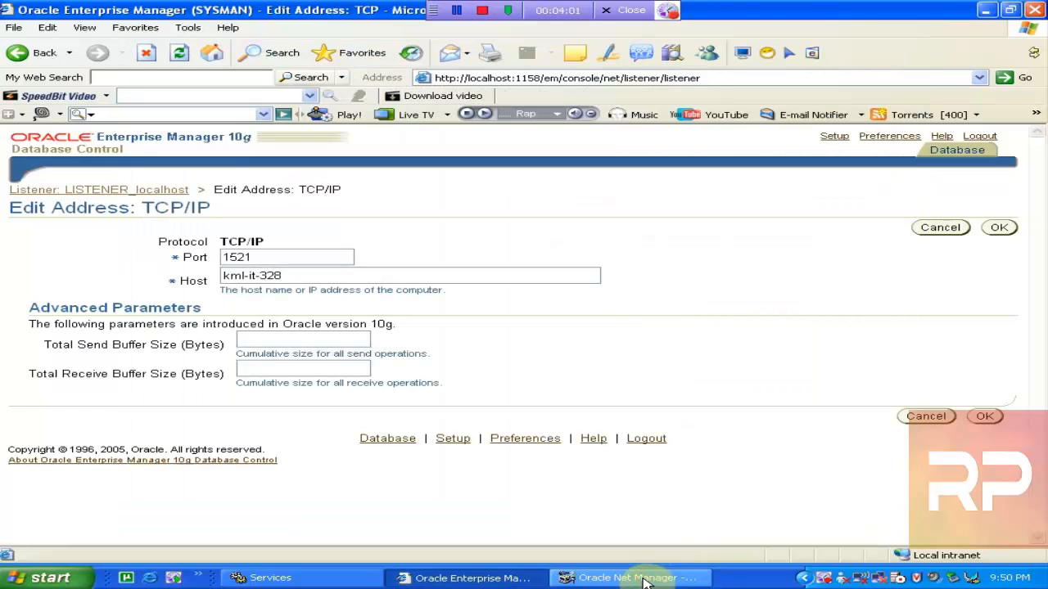
click(984, 419)
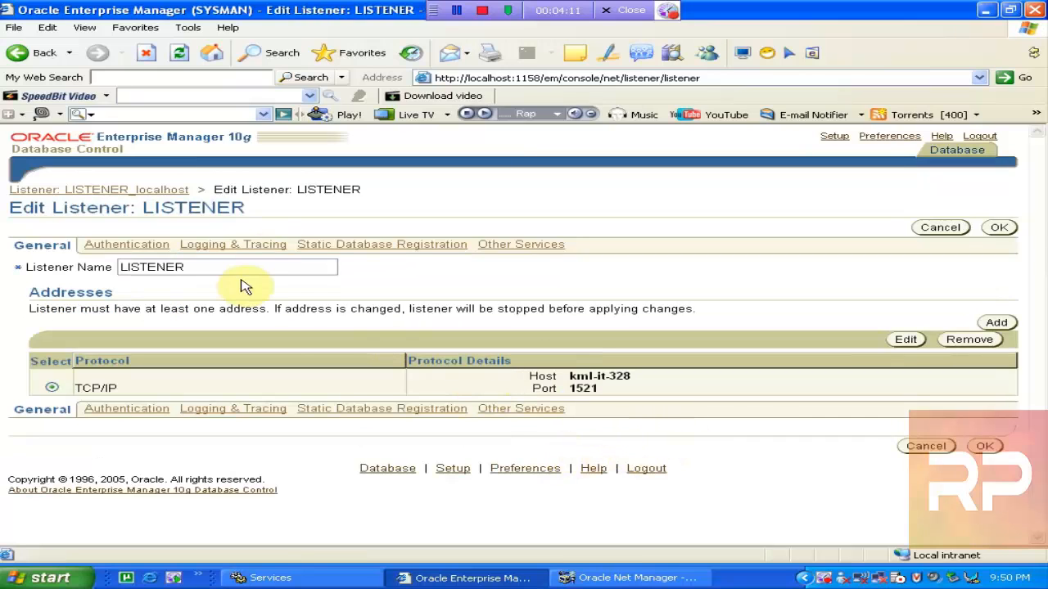
- Compare the listener's Authentication settings in Enterprise Manager with those under General Parameters in Net Manager, and return to Enterprise Manager
click(134, 246)
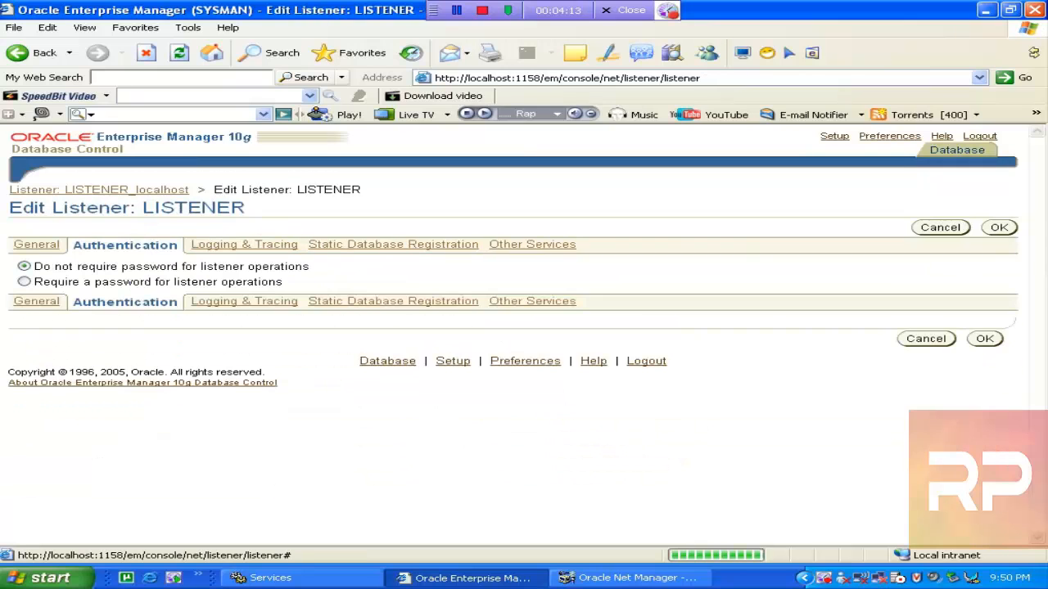
click(630, 578)
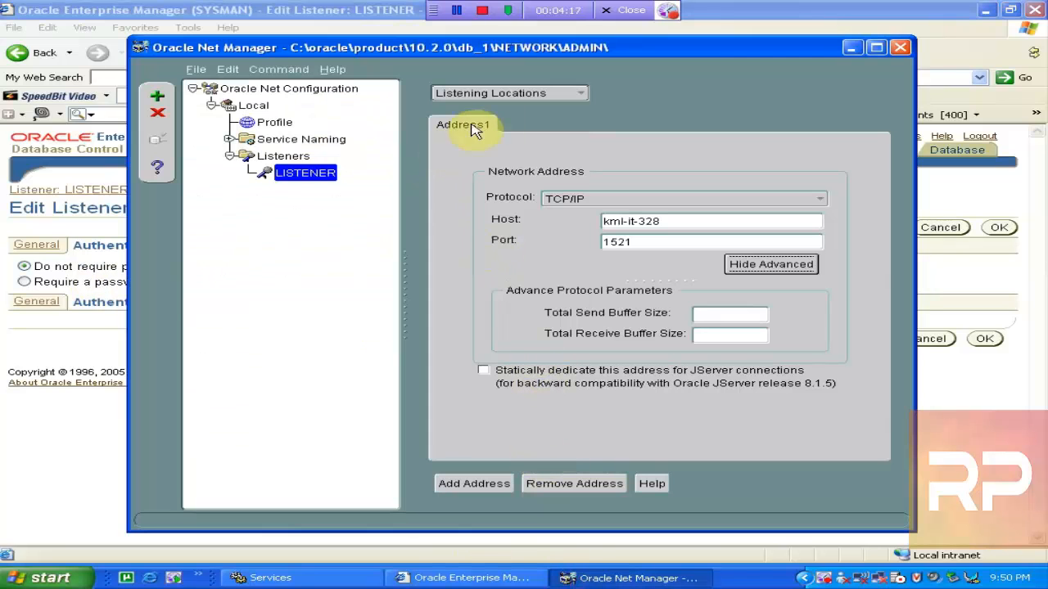
click(507, 94)
click(507, 81)
click(695, 117)
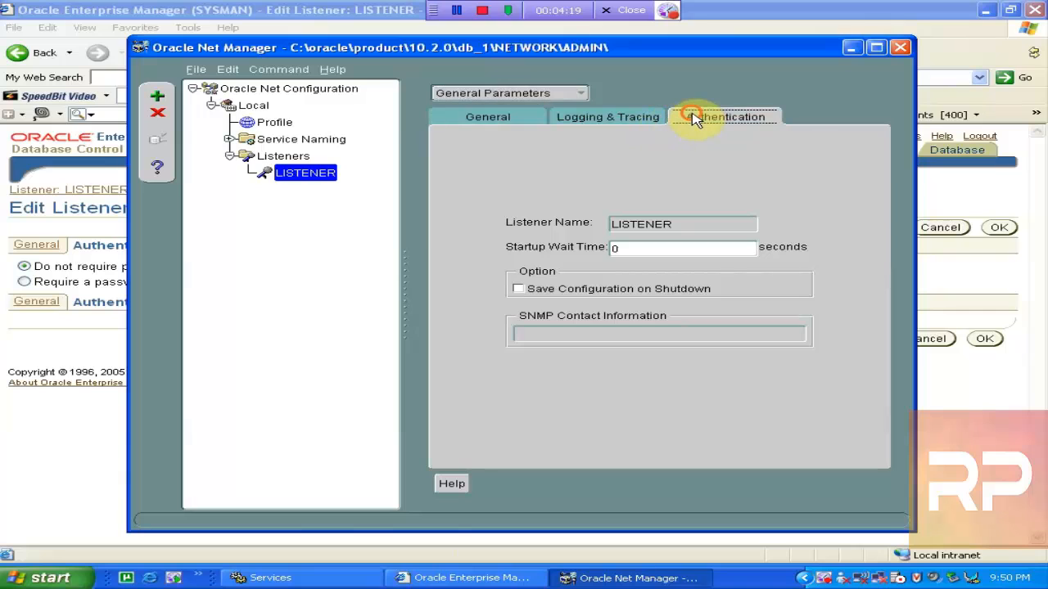
click(240, 9)
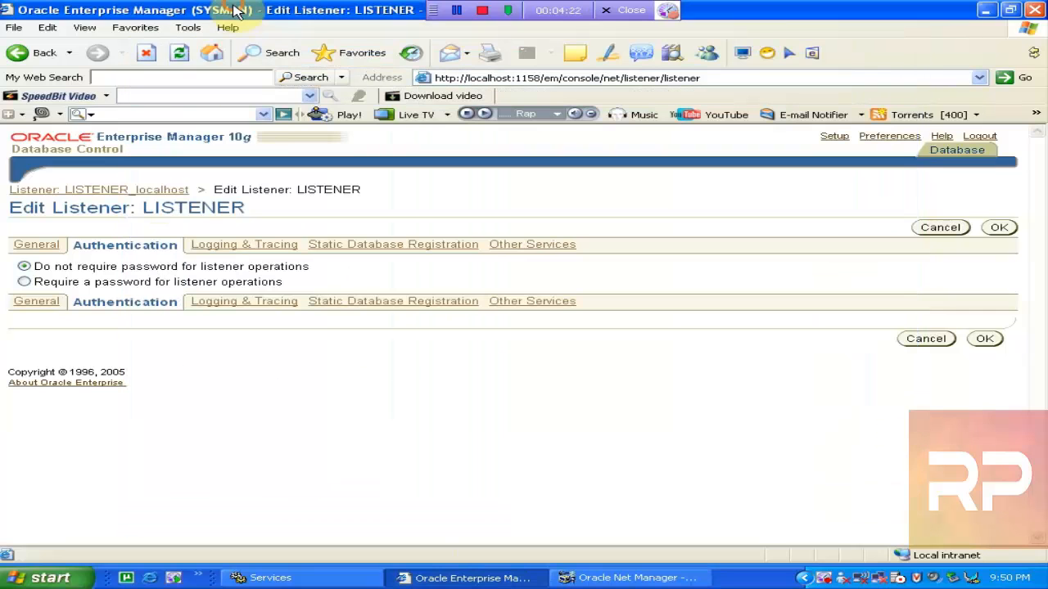
- Compare the listener's Logging & Tracing settings, including the log file path, between Enterprise Manager and Net Manager
click(277, 246)
click(601, 576)
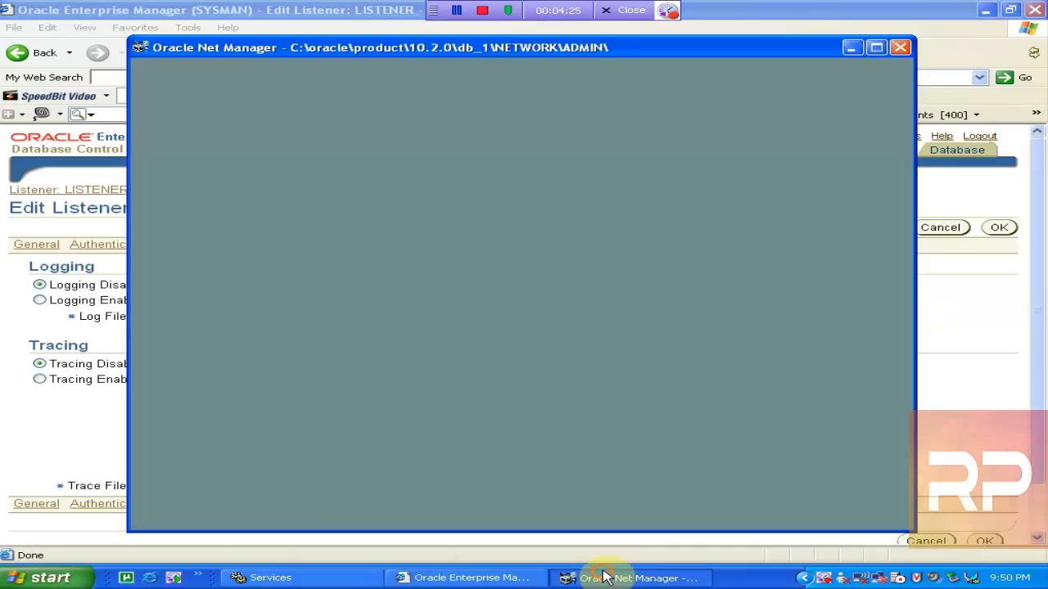
click(617, 117)
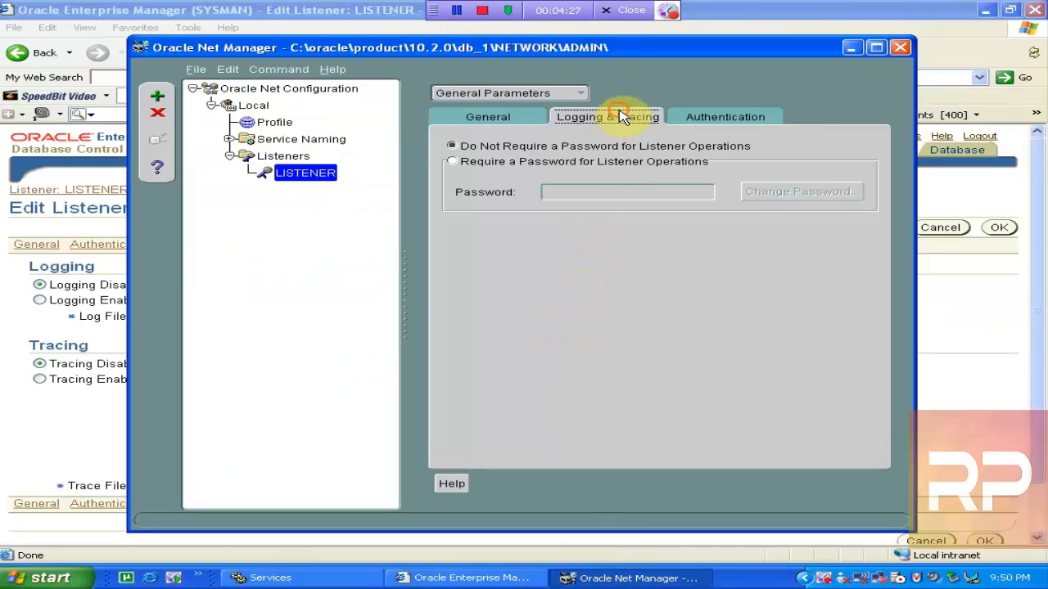
click(296, 10)
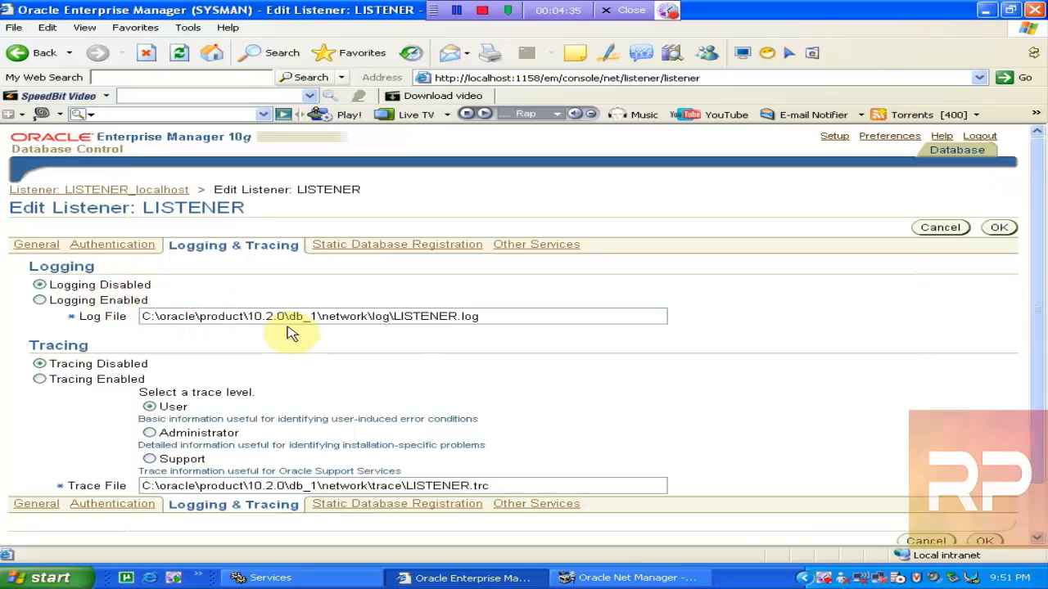
drag(480, 317, 147, 305)
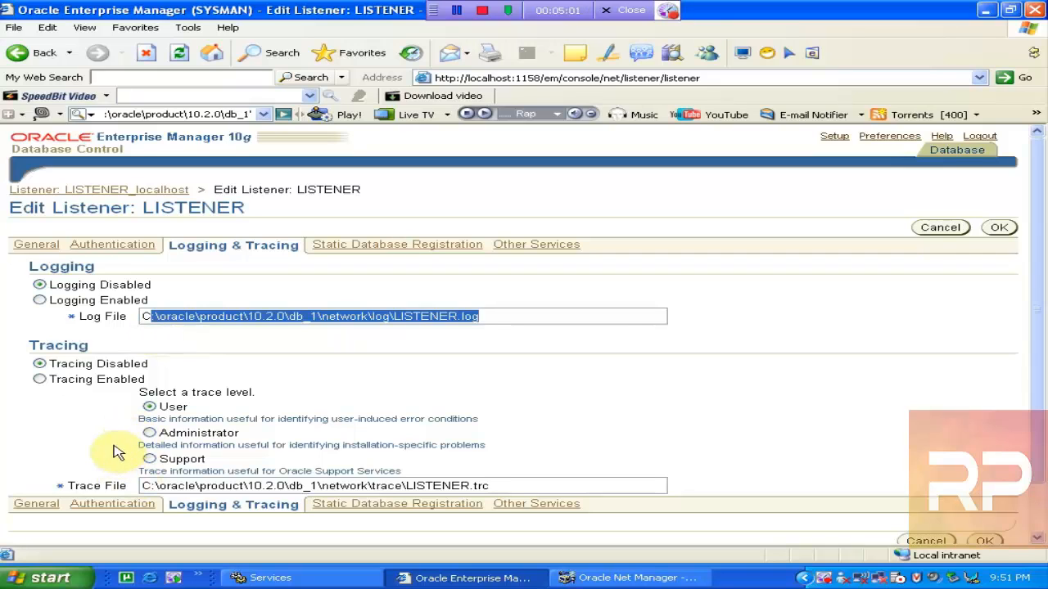
click(596, 577)
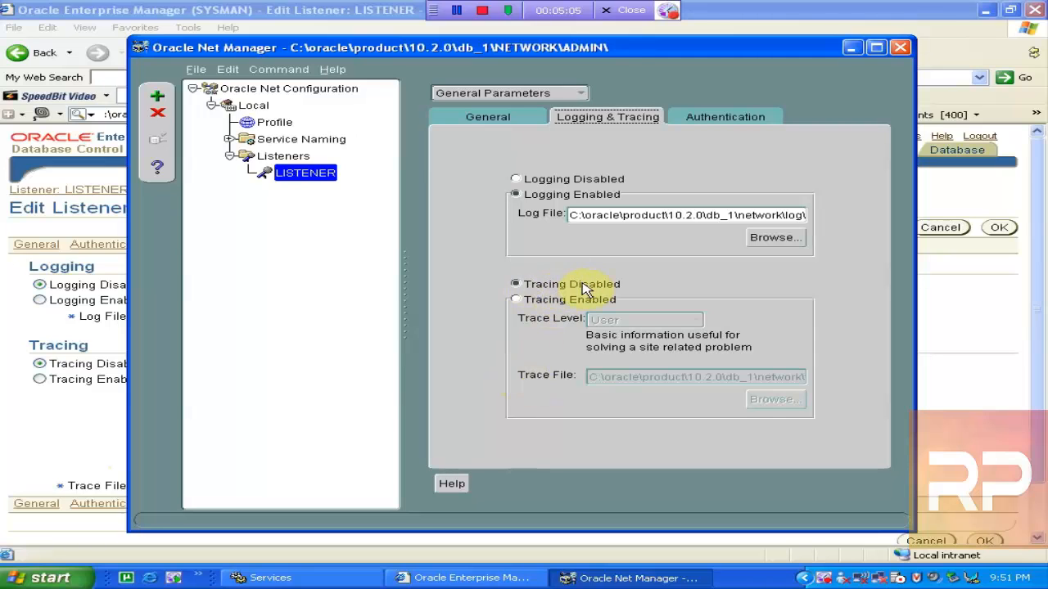
click(245, 9)
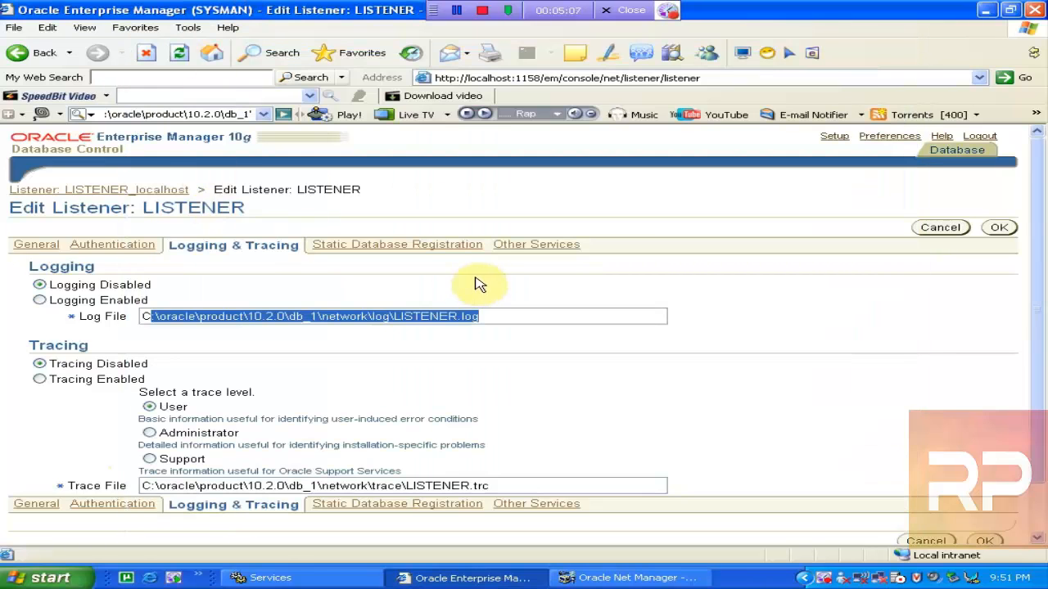
- Compare the listener's Other Services settings in Enterprise Manager with those in Net Manager, and return to Enterprise Manager
click(505, 245)
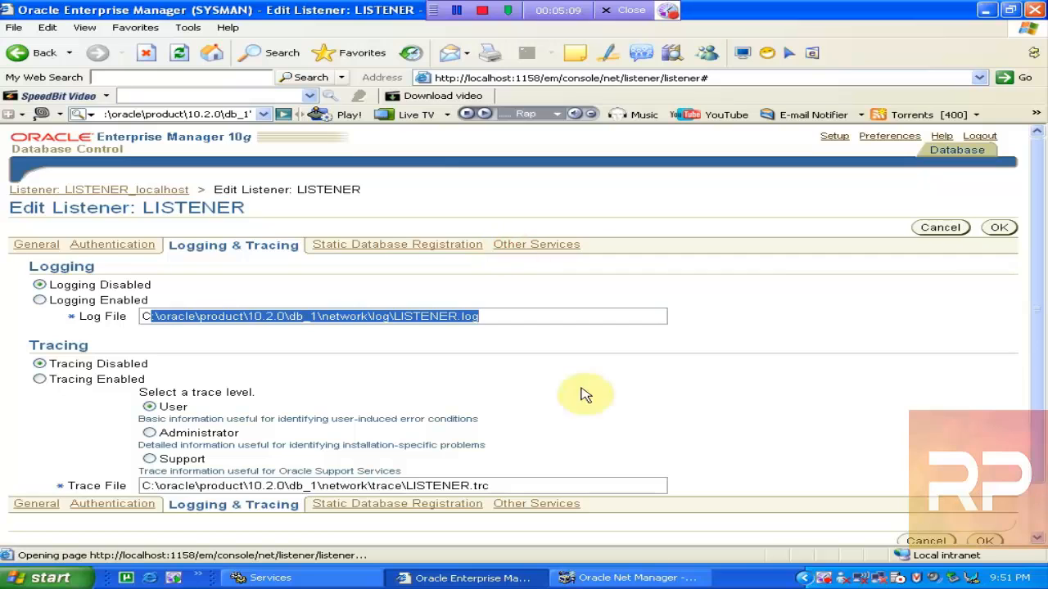
key(super)
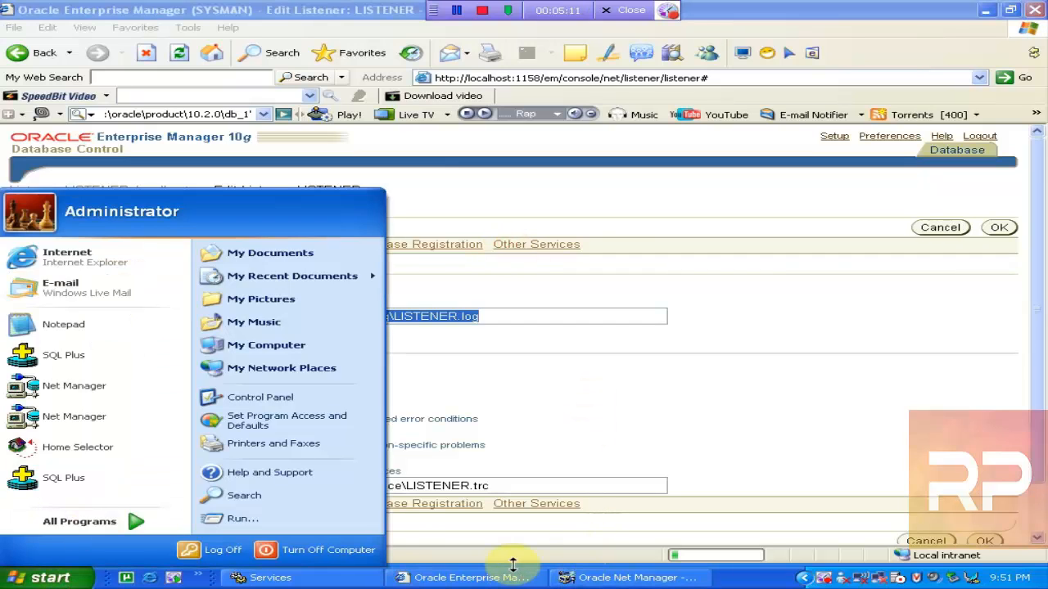
click(630, 577)
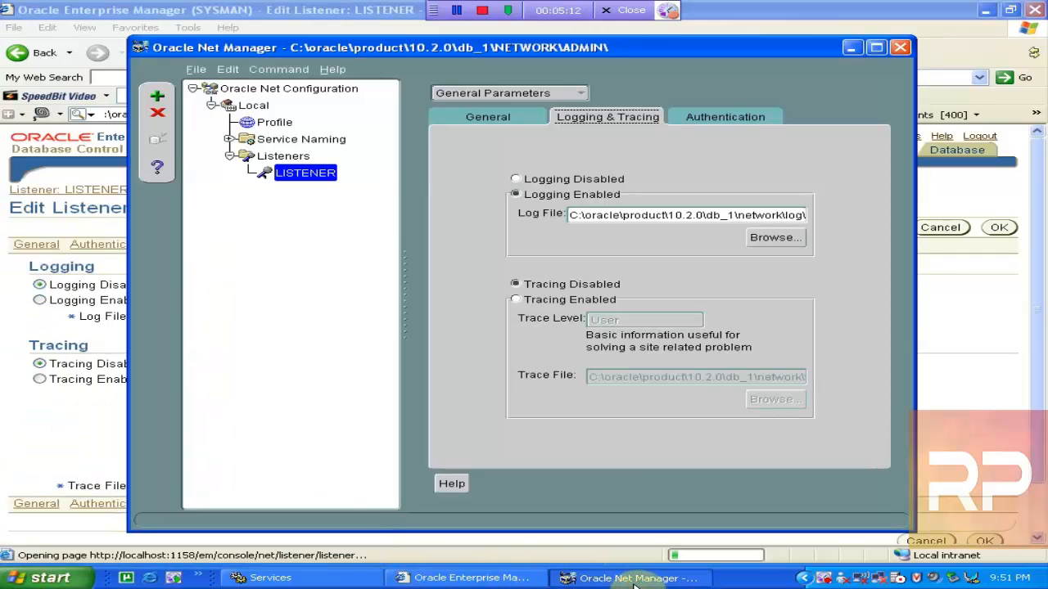
click(582, 96)
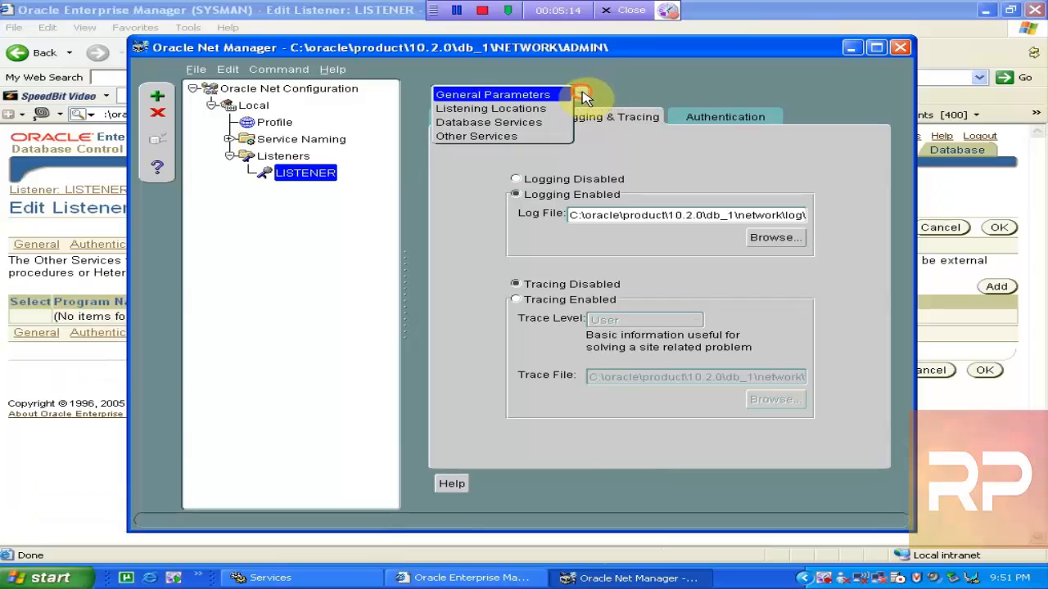
click(517, 138)
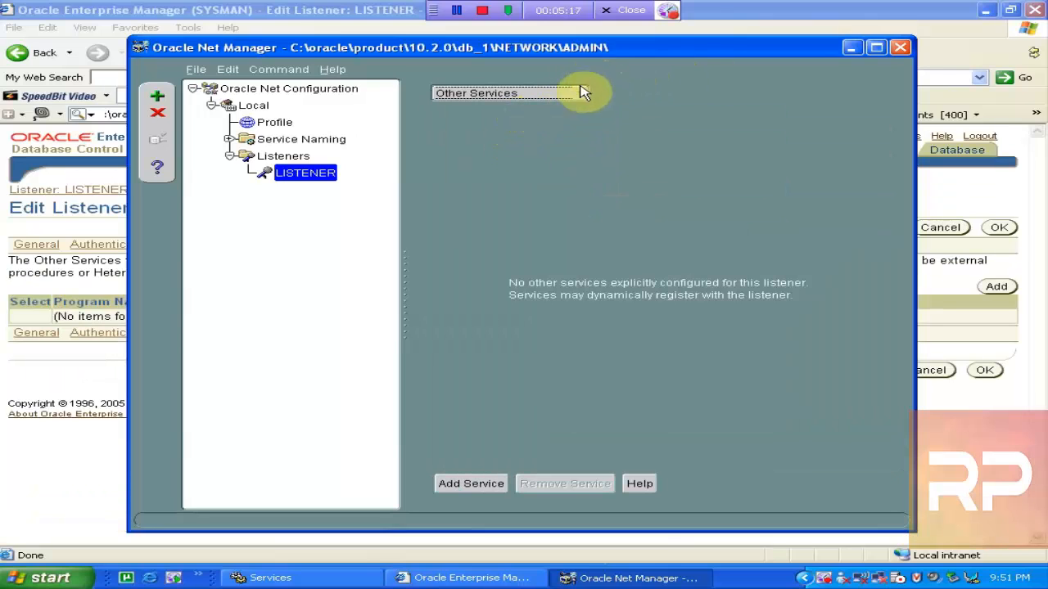
click(319, 10)
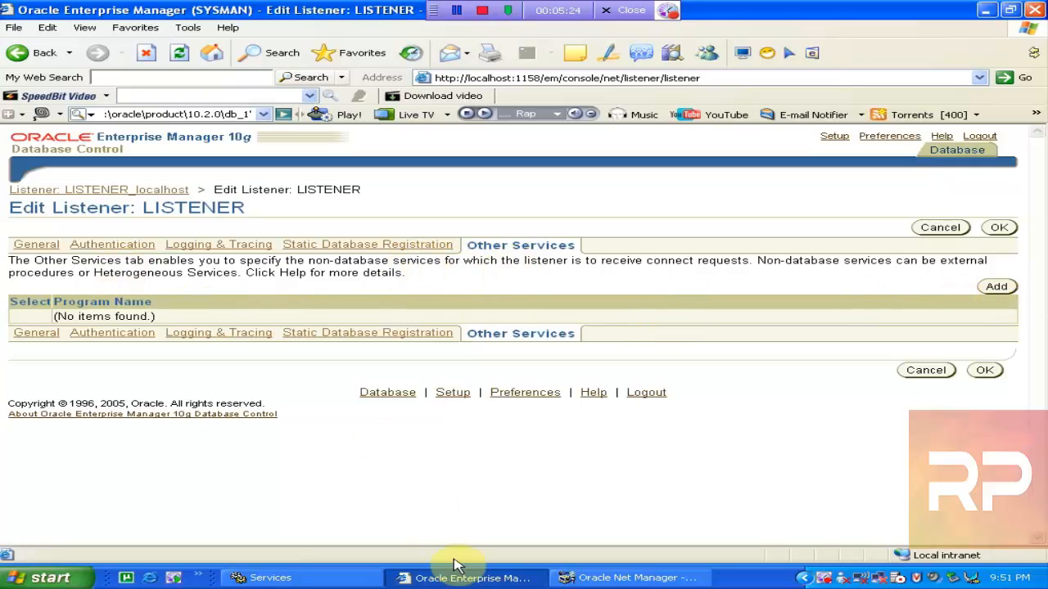
click(615, 578)
click(615, 578)
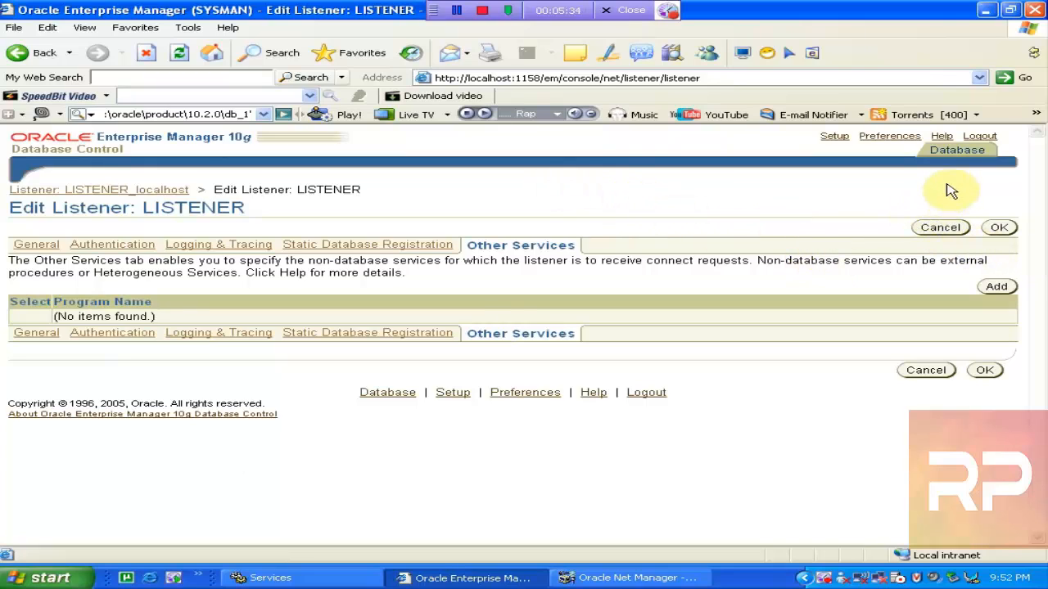
- Load the database home page in Enterprise Manager and inspect the Service Naming entries in Net Manager through my2
click(957, 150)
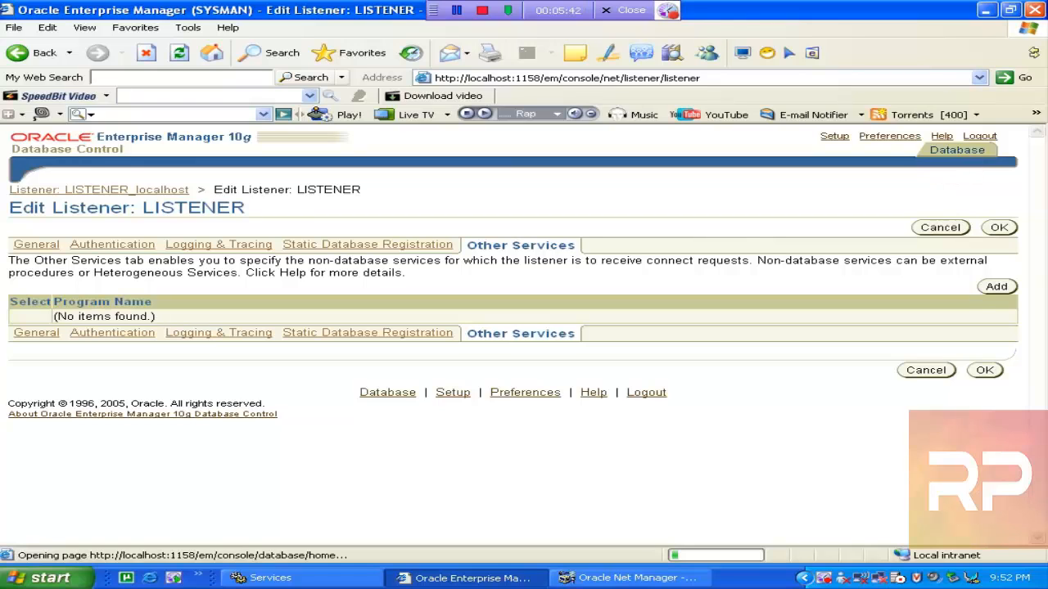
click(646, 578)
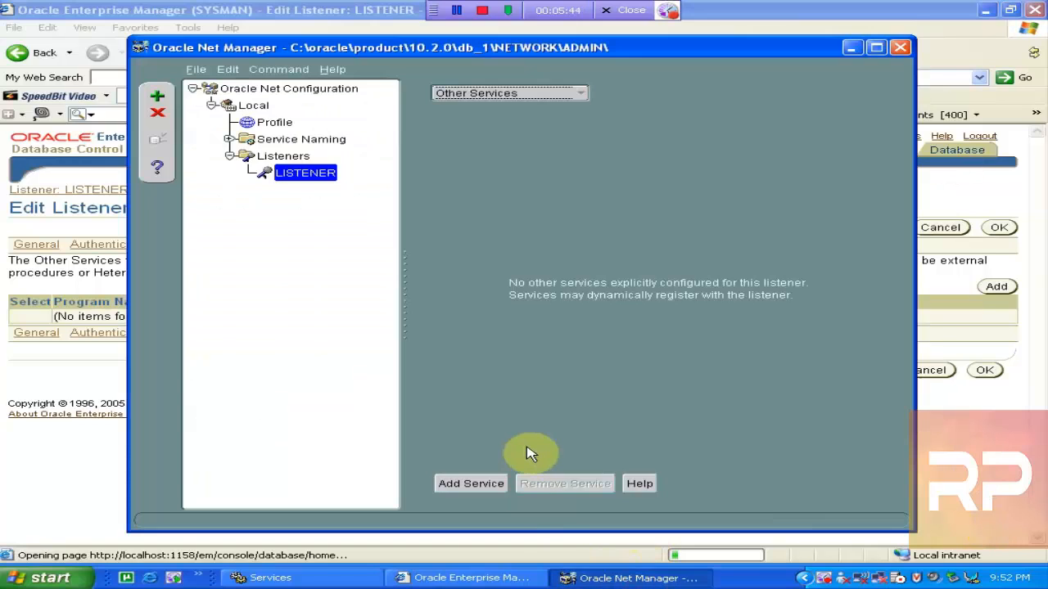
click(247, 155)
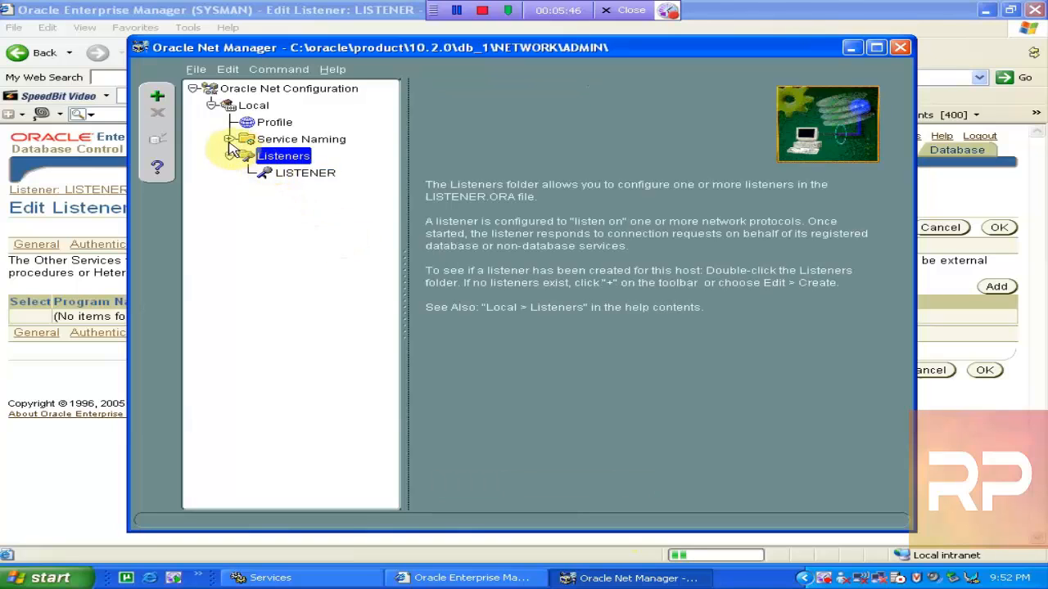
click(229, 140)
click(268, 155)
click(270, 173)
click(272, 189)
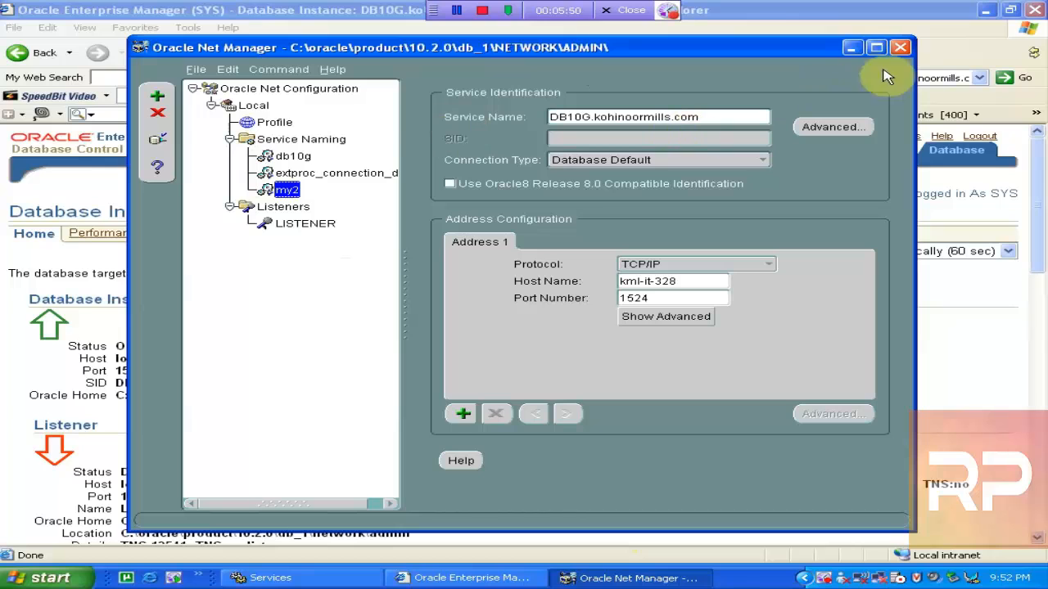
- Return to Enterprise Manager and start LISTENER from the database instance's home page, confirming the Start operation
click(851, 49)
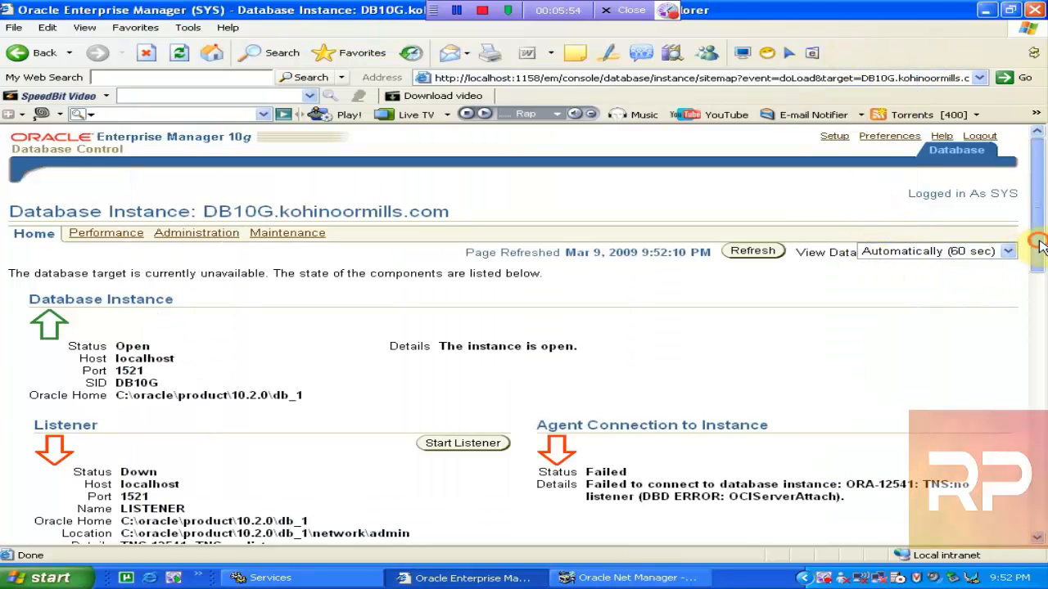
drag(1035, 244, 1036, 307)
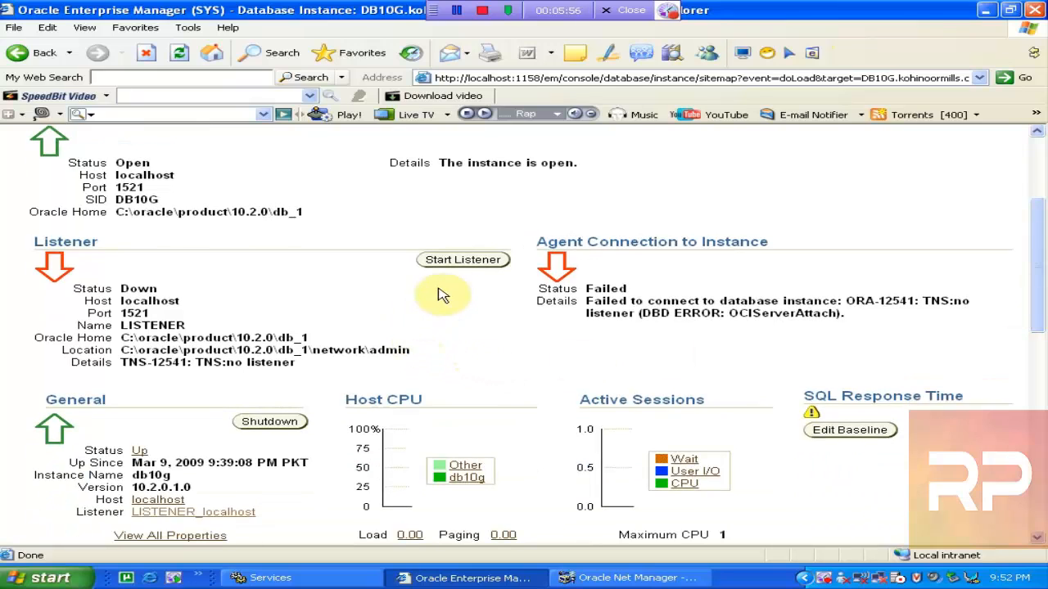
click(463, 262)
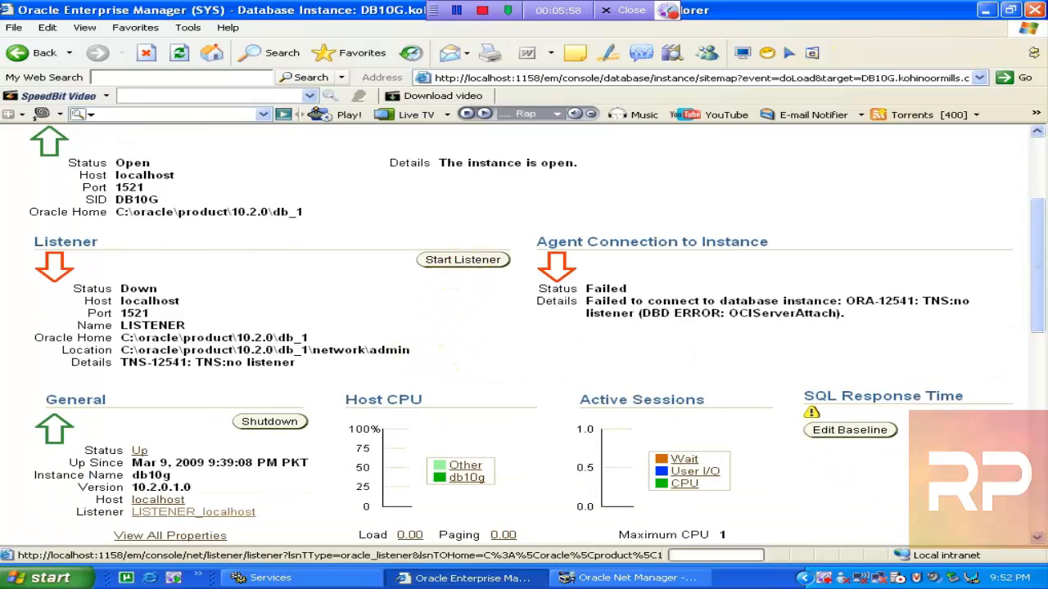
click(463, 264)
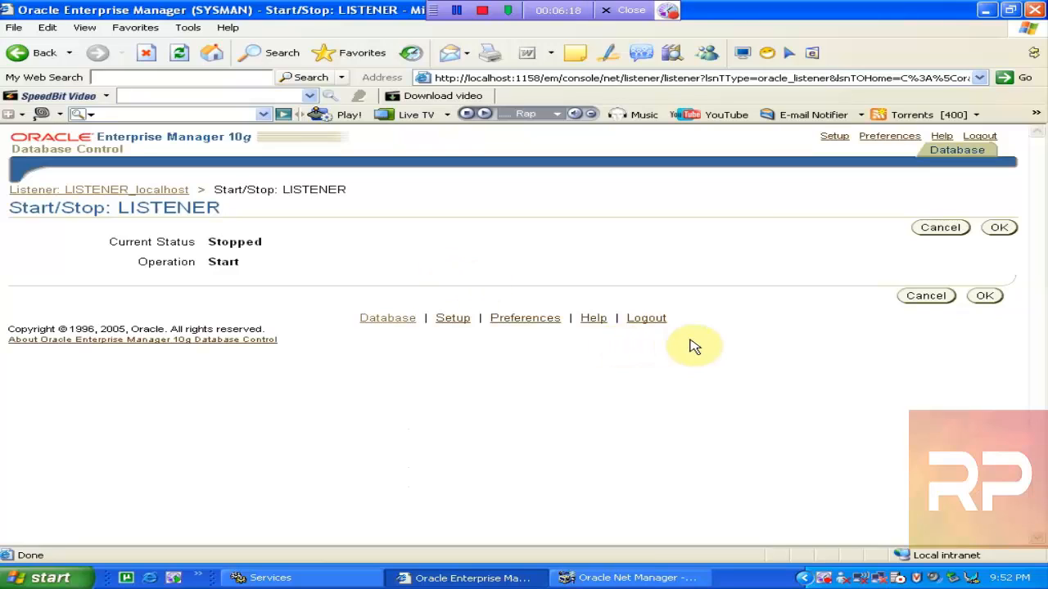
click(986, 295)
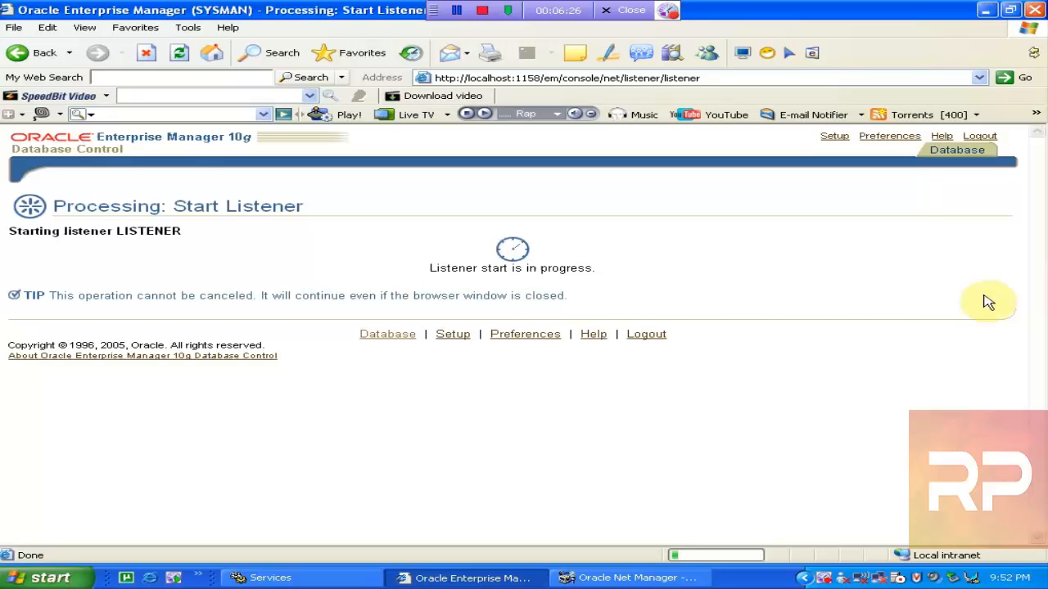
- Switch to Net Manager and browse the OraDb10g_home1 program group's Configuration and Migration Tools for the network utilities
click(603, 578)
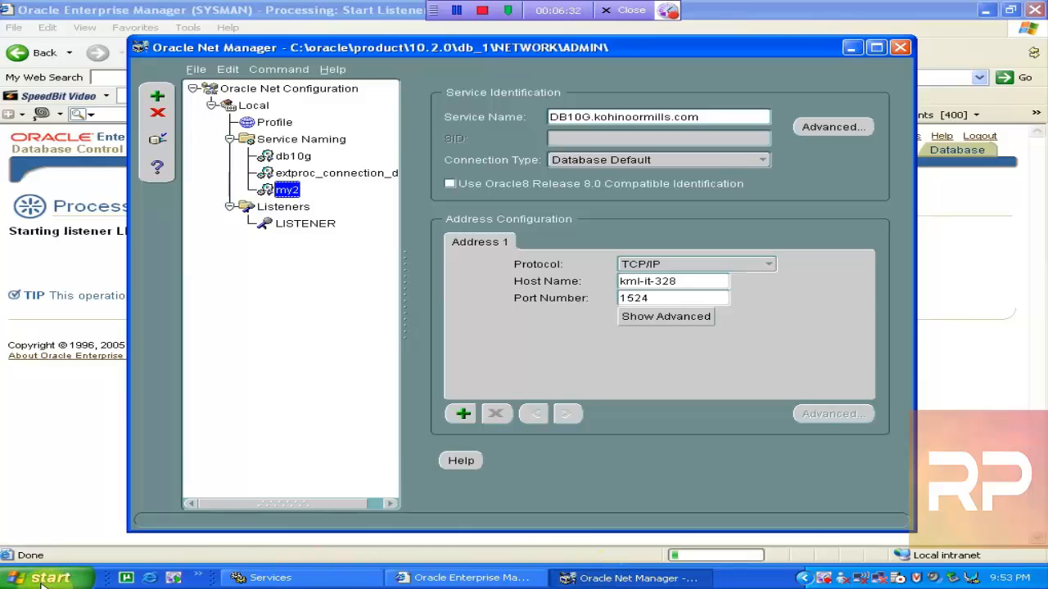
click(45, 578)
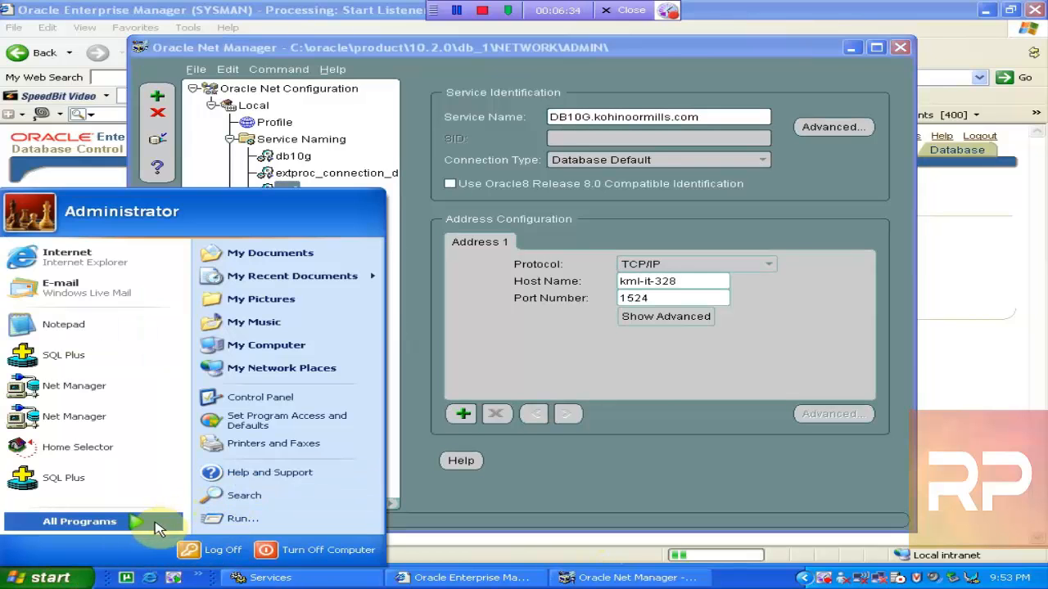
click(141, 521)
mouse_move(342, 457)
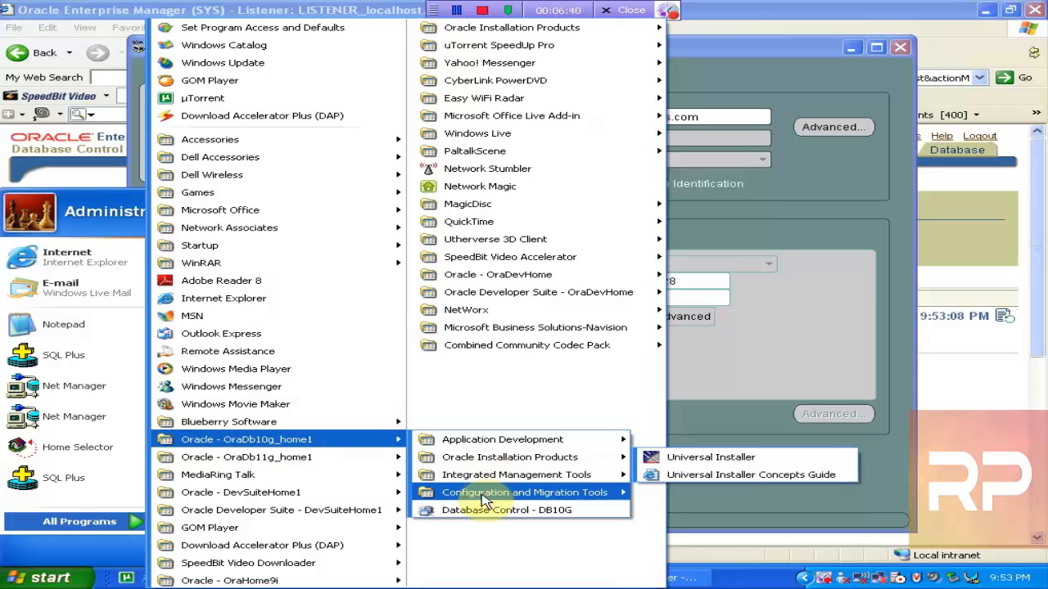
mouse_move(491, 491)
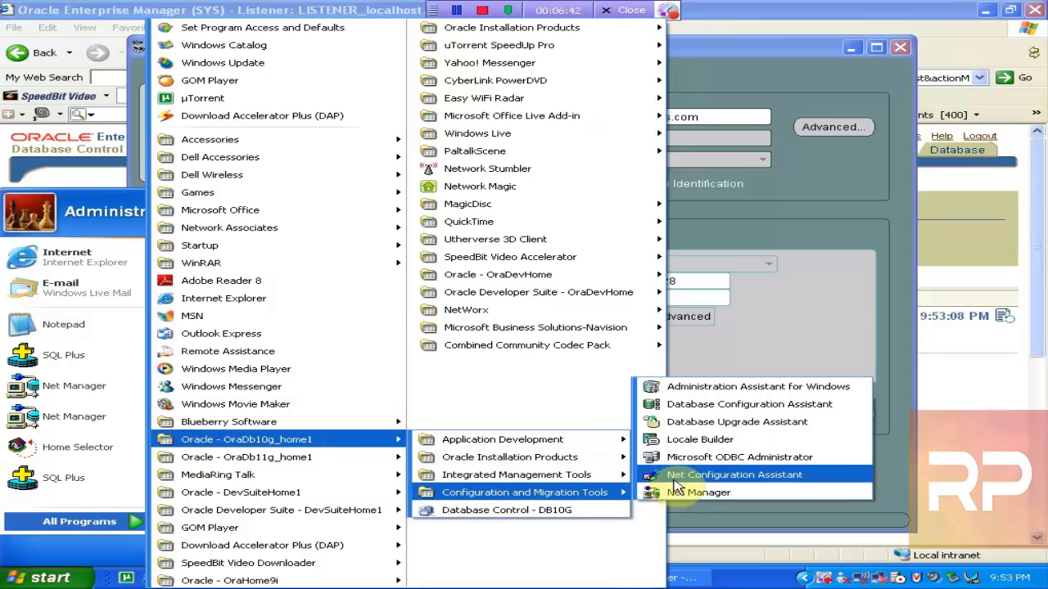
right_click(322, 464)
click(364, 503)
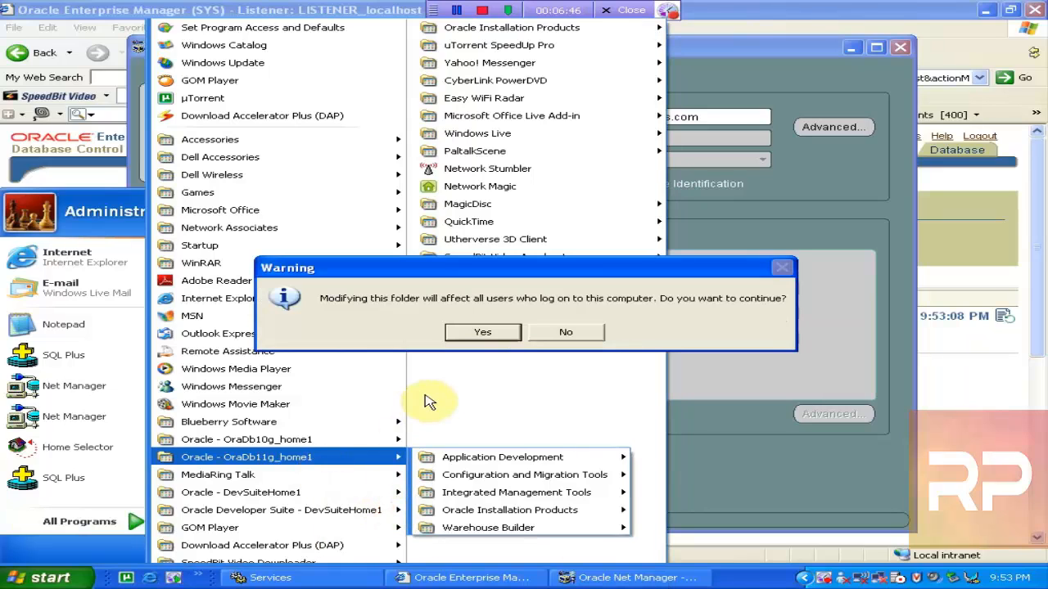
click(485, 333)
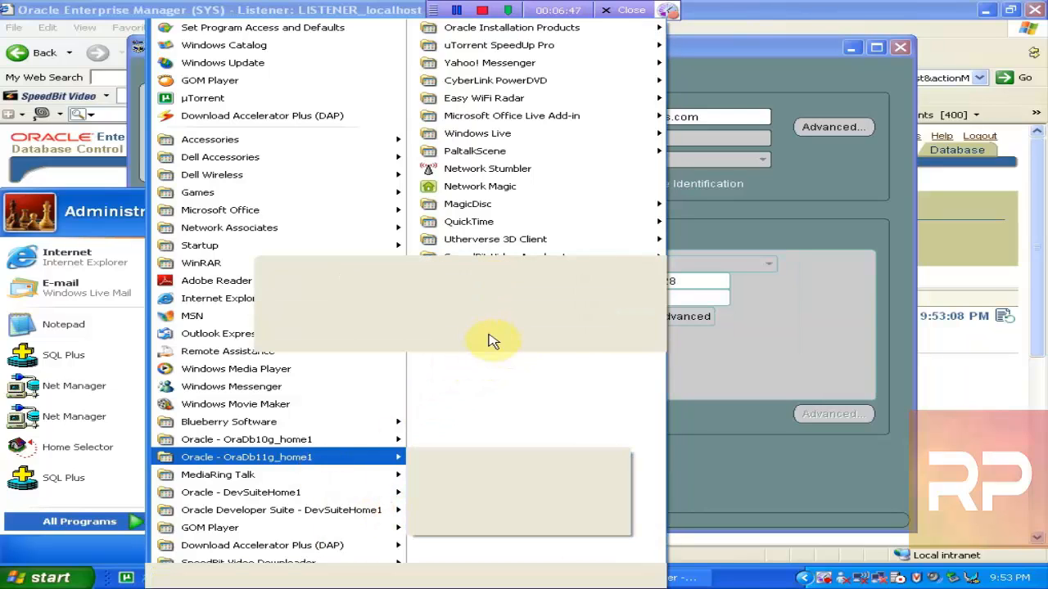
click(778, 49)
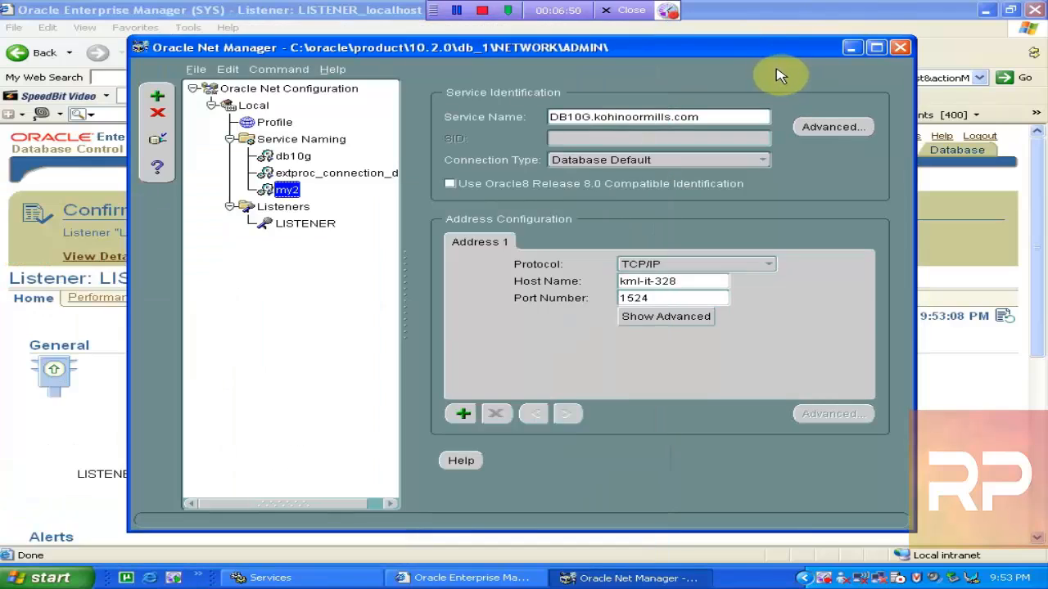
- Return to Enterprise Manager, open the database instance's home page, and refresh the component statuses
click(266, 8)
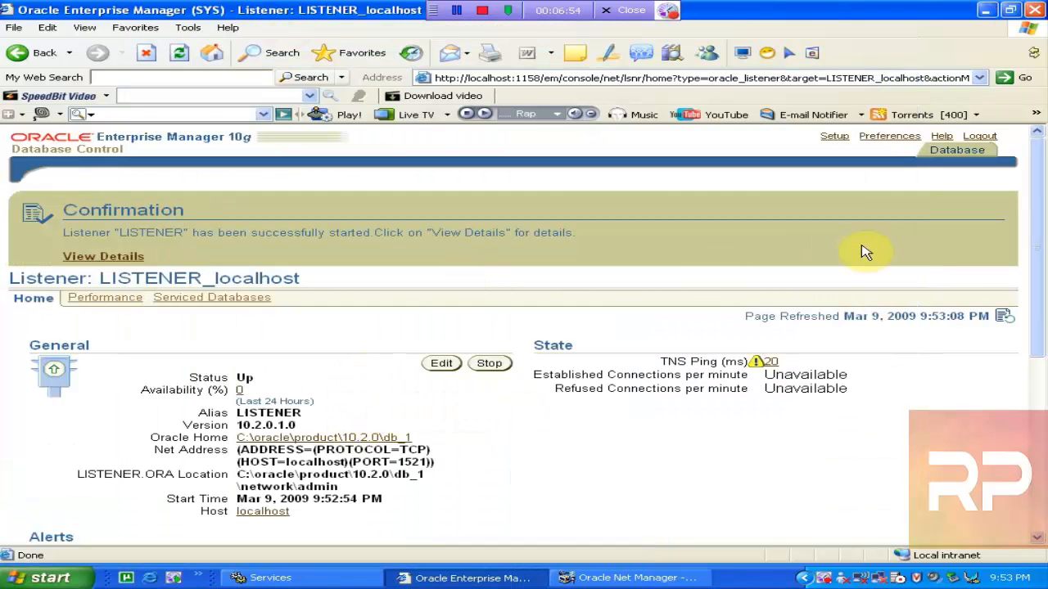
drag(1044, 194, 1041, 172)
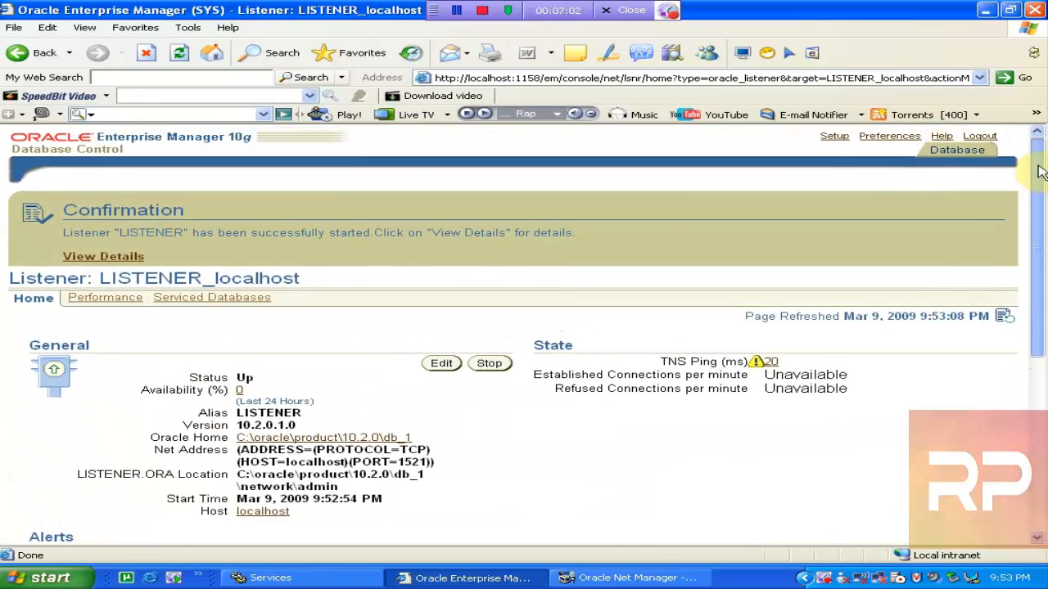
click(956, 150)
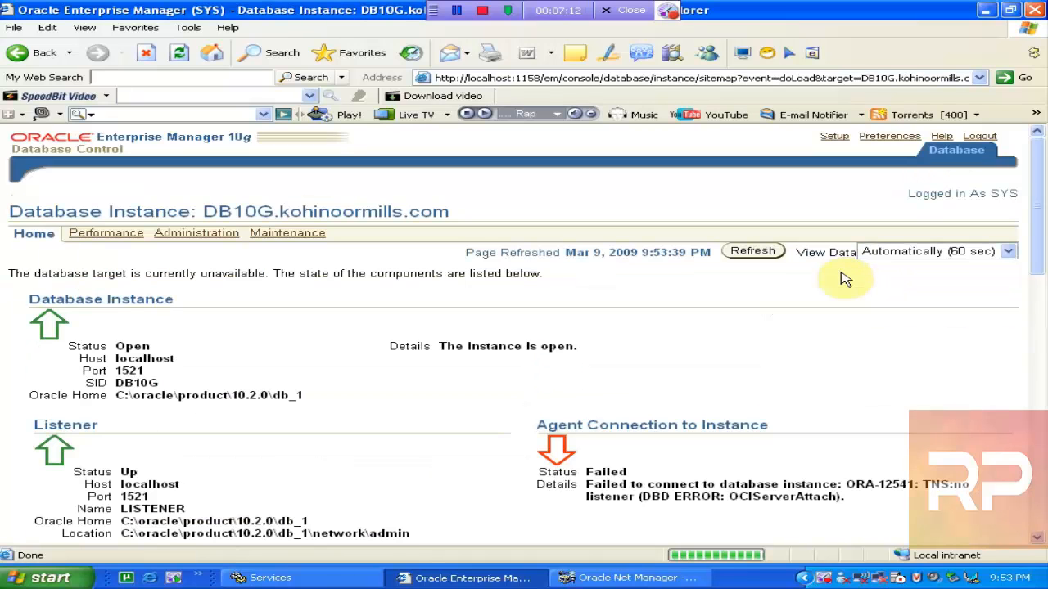
mouse_move(1045, 194)
mouse_down()
mouse_move(1045, 356)
mouse_move(1045, 197)
mouse_up()
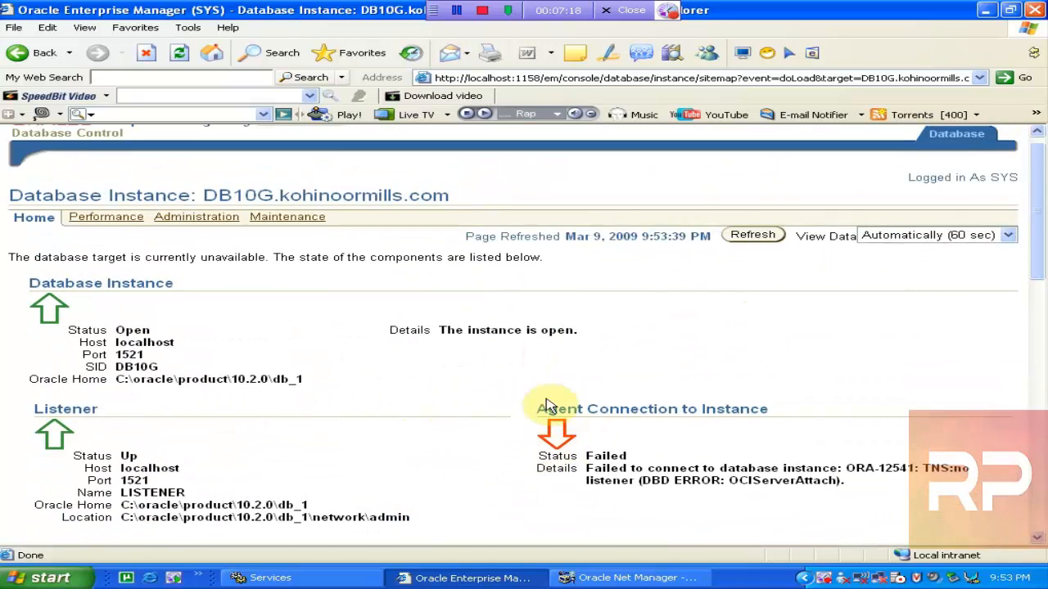
click(752, 235)
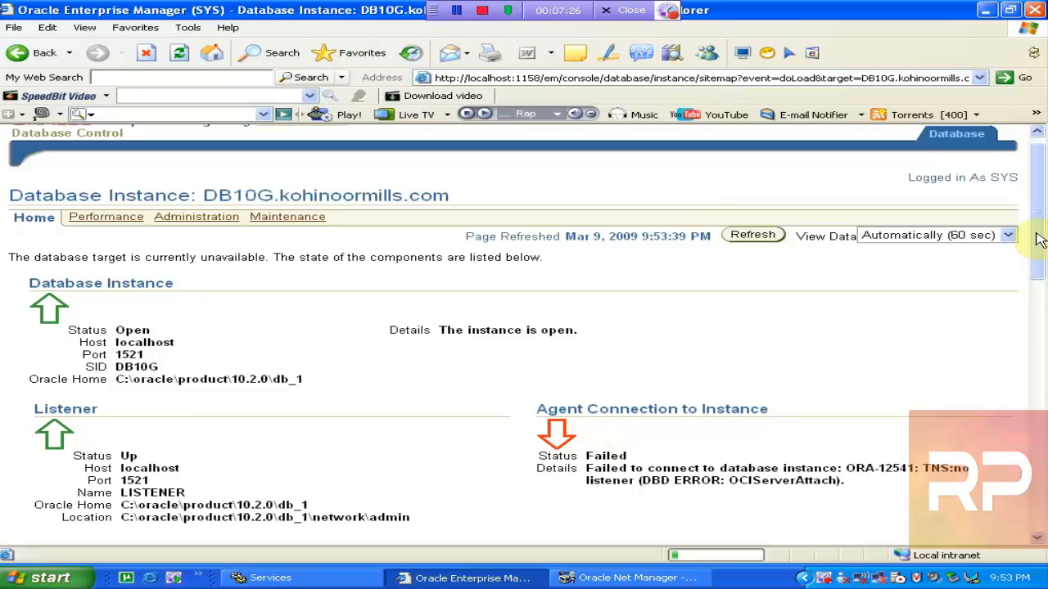
- Open the LISTENER_localhost page from the database home page and go to its related Net Services Administration page
drag(1038, 237, 1044, 327)
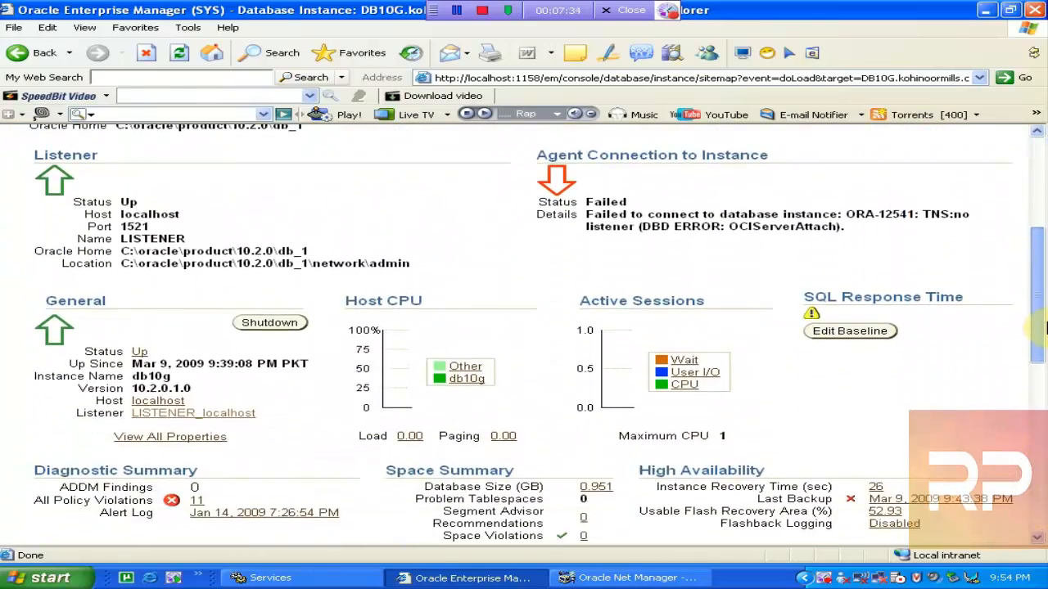
click(193, 416)
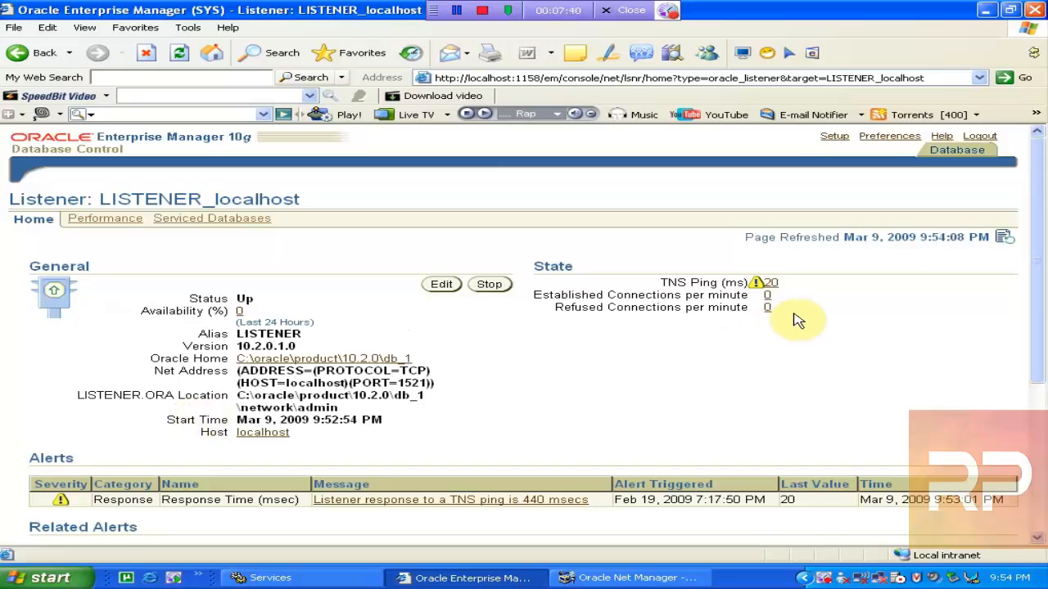
drag(1041, 164, 1044, 356)
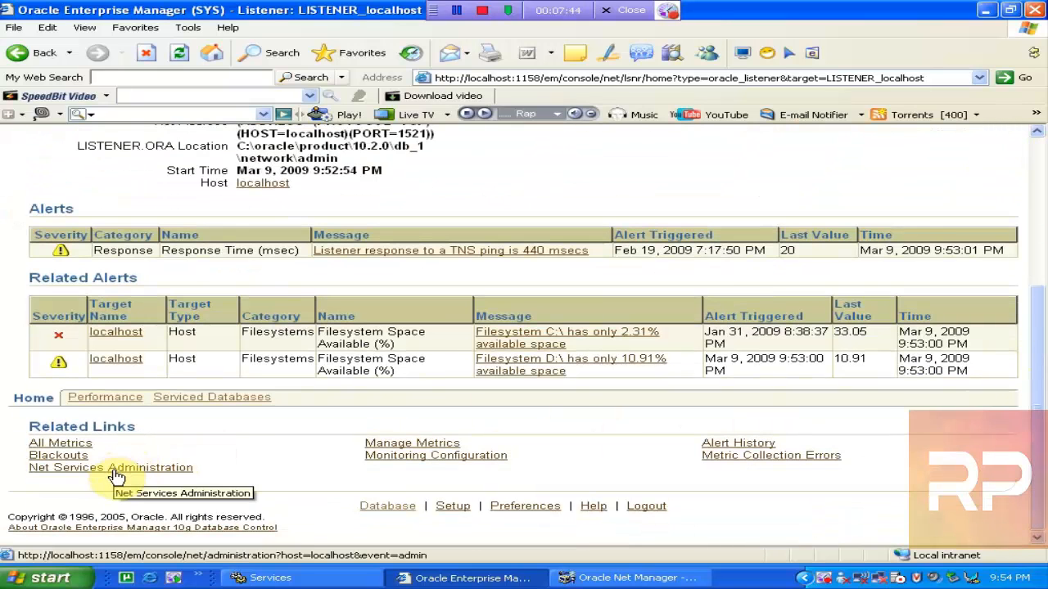
click(603, 576)
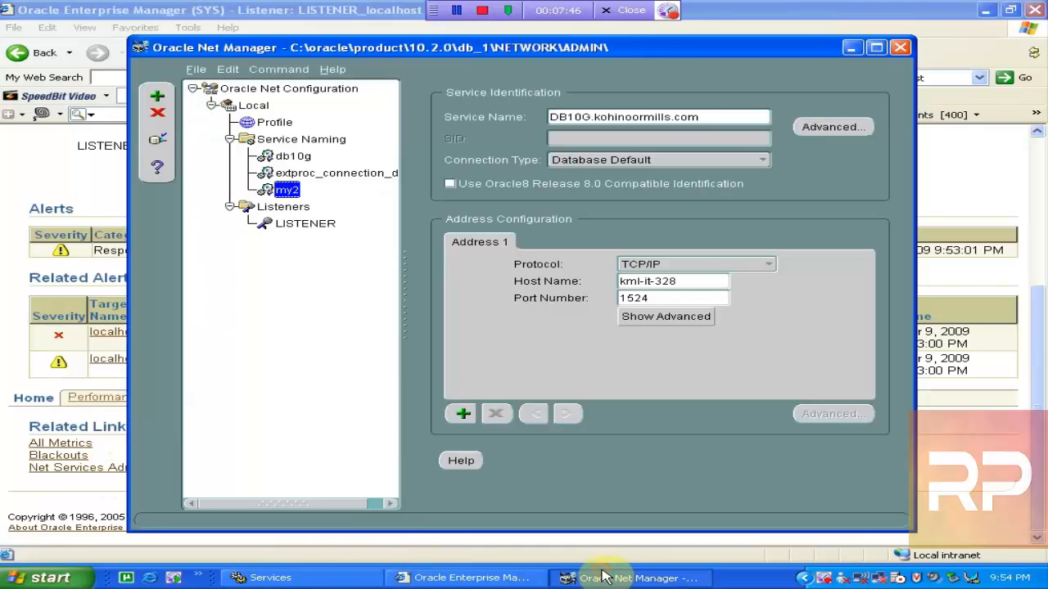
click(603, 577)
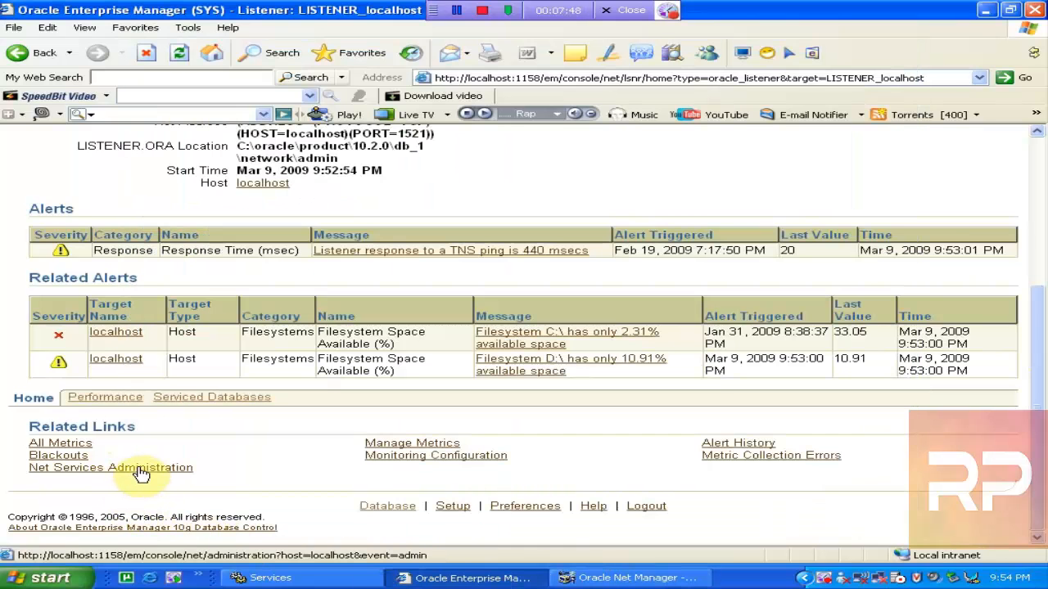
click(140, 468)
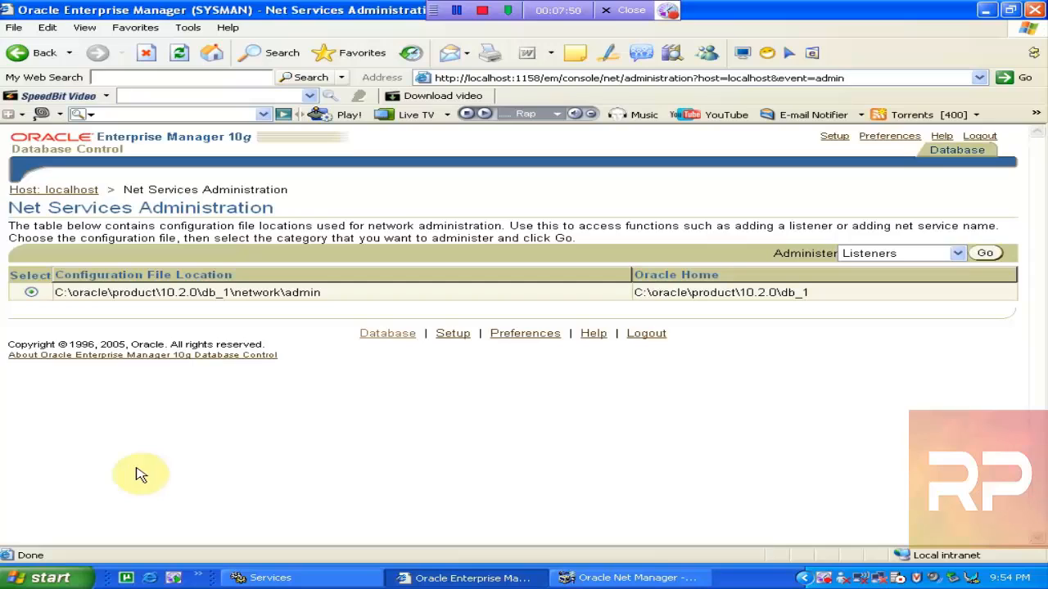
- Compare the Net Services Administration categories with the tree in Net Manager, view its Profile settings, and return to Enterprise Manager
click(958, 255)
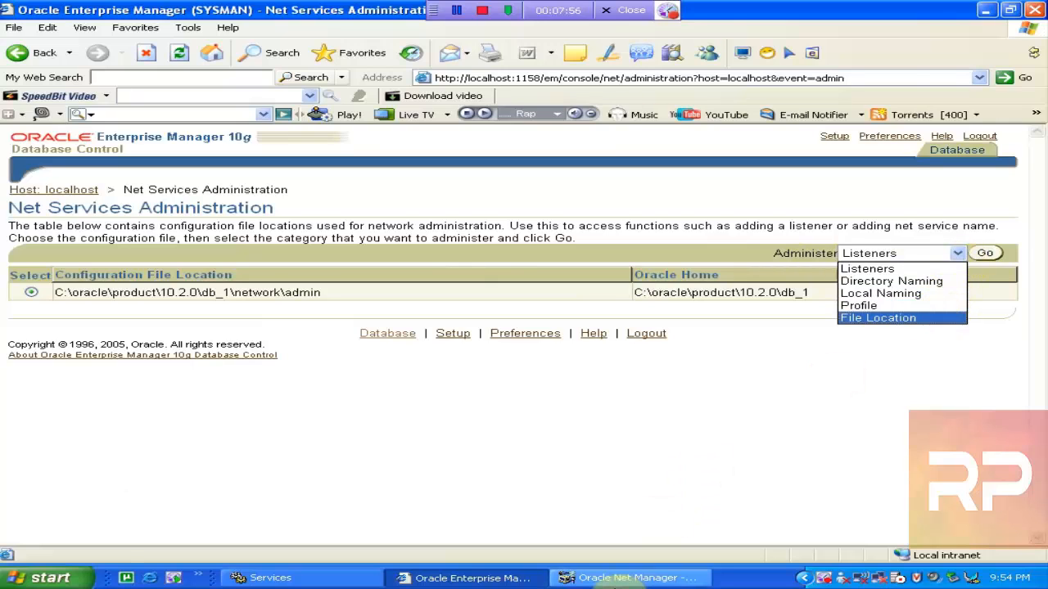
click(612, 579)
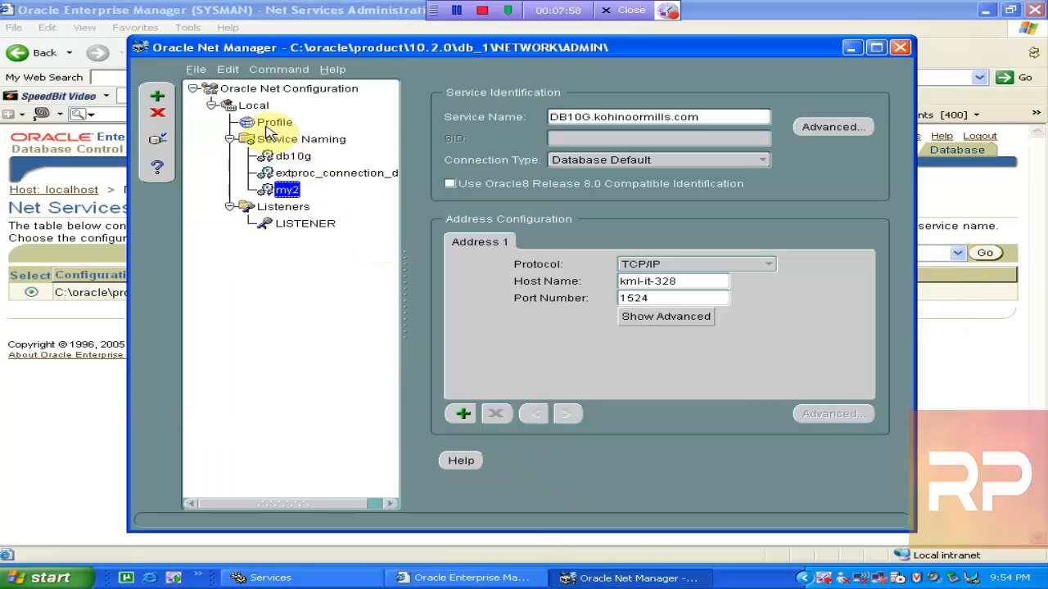
click(272, 122)
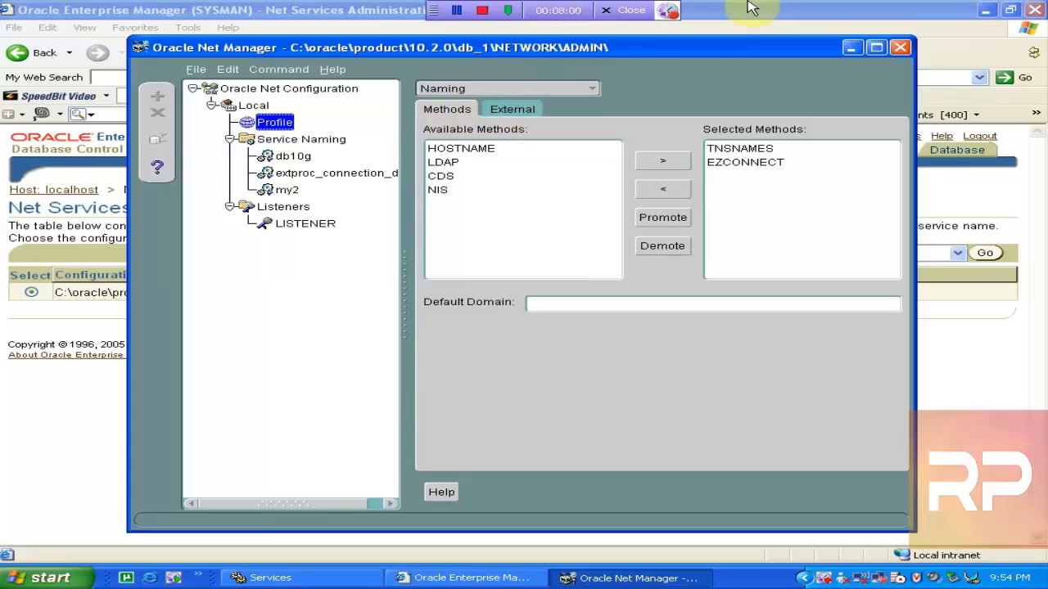
click(769, 10)
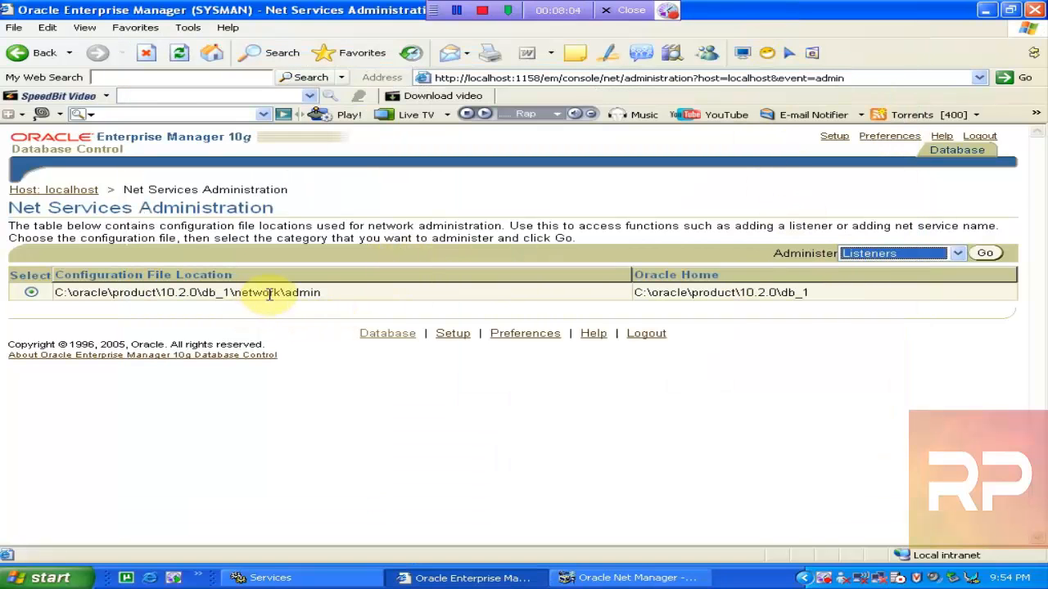
click(321, 292)
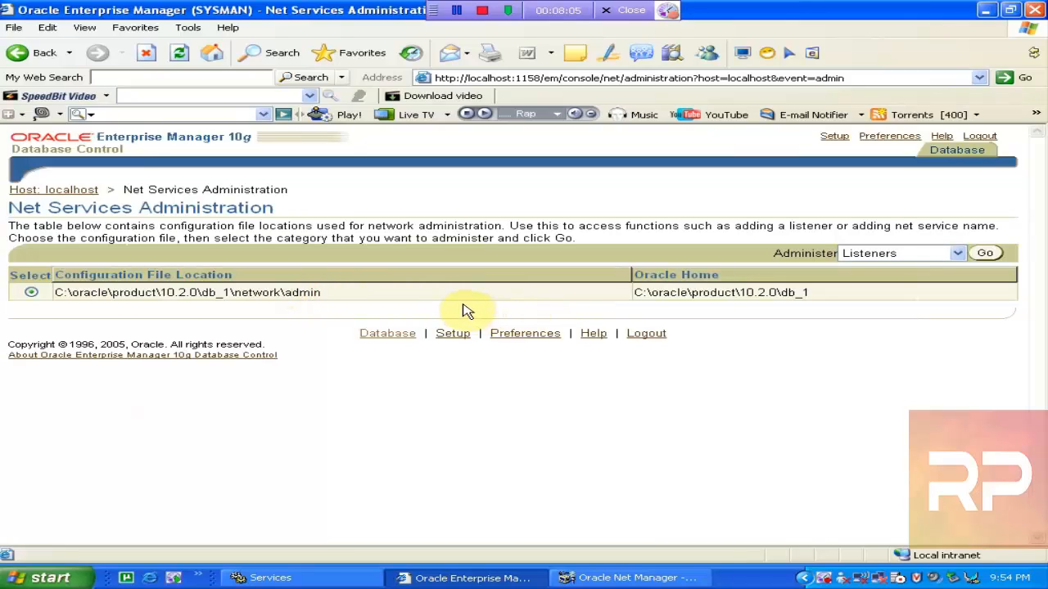
- Administer File Location for the db_1 Oracle home, highlight the configuration file path, and accept the page
click(963, 254)
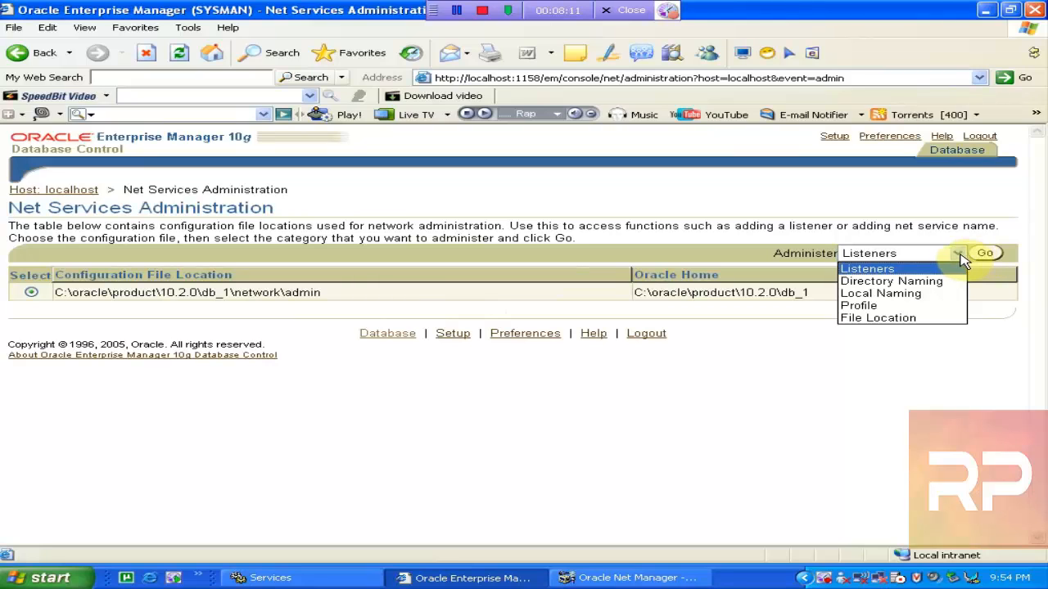
click(910, 320)
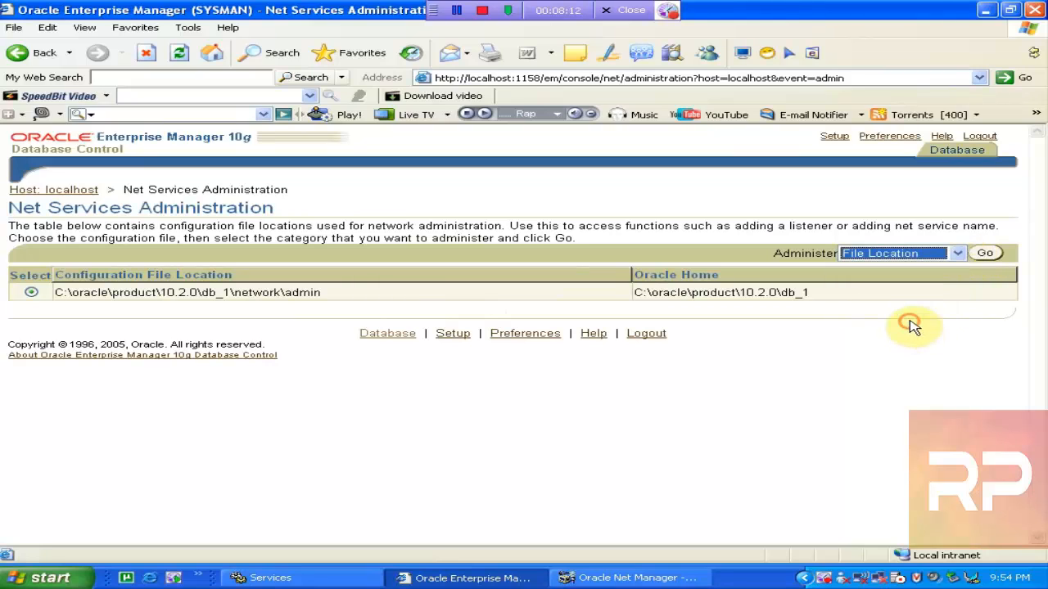
click(985, 255)
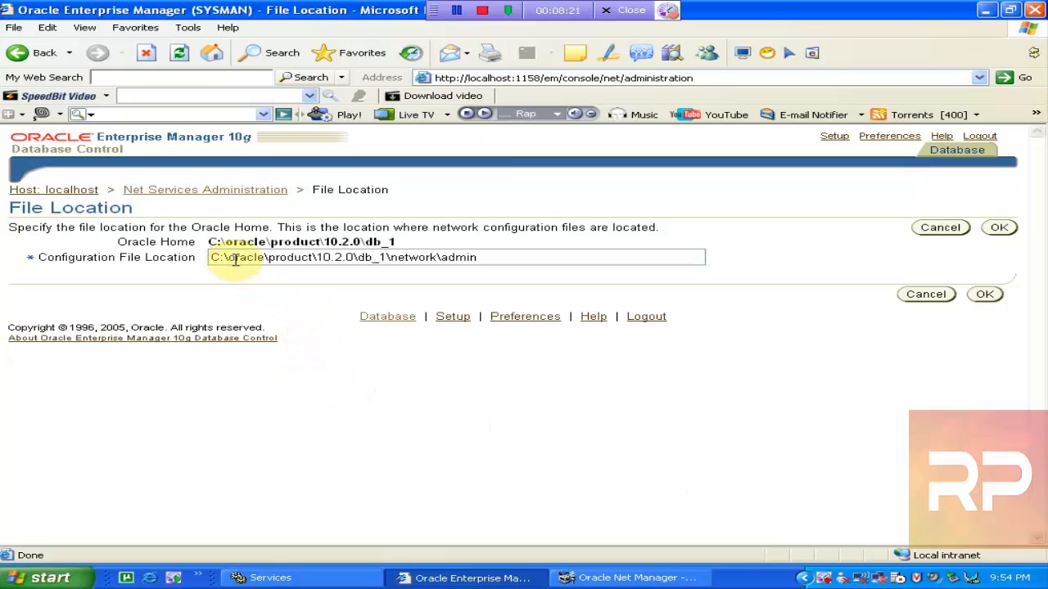
click(492, 257)
drag(493, 257, 228, 243)
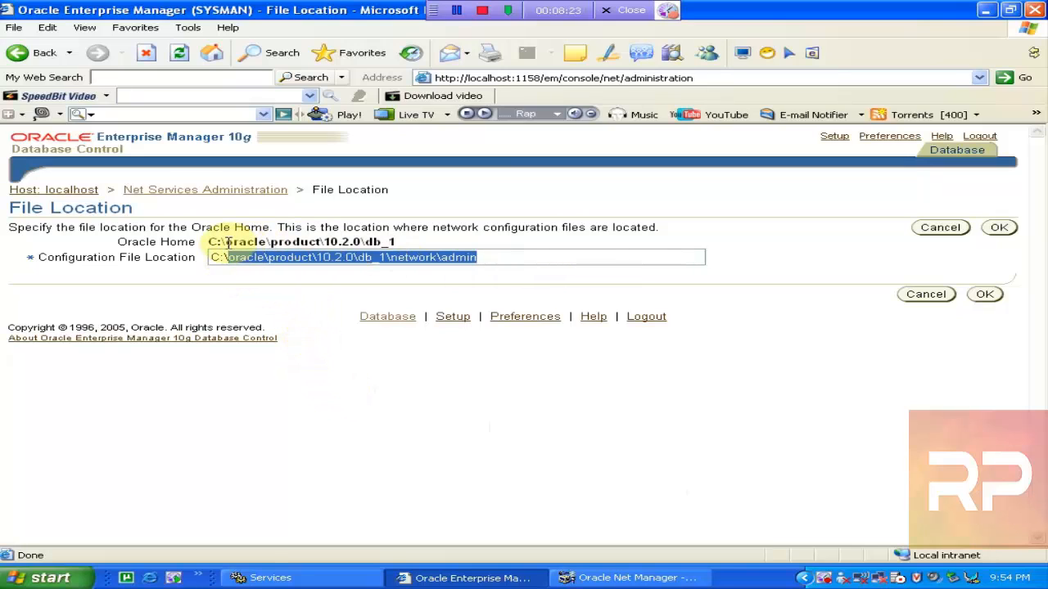
click(982, 296)
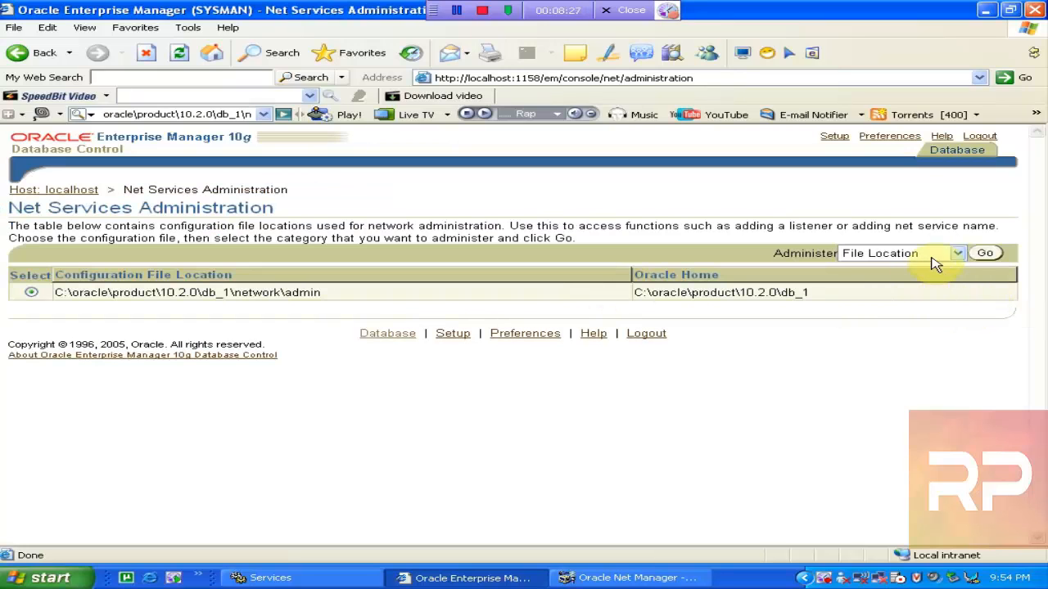
- Administer the Listeners category for the db_1 network configuration, glancing at Services and Net Manager before returning to Enterprise Manager
click(958, 256)
click(957, 255)
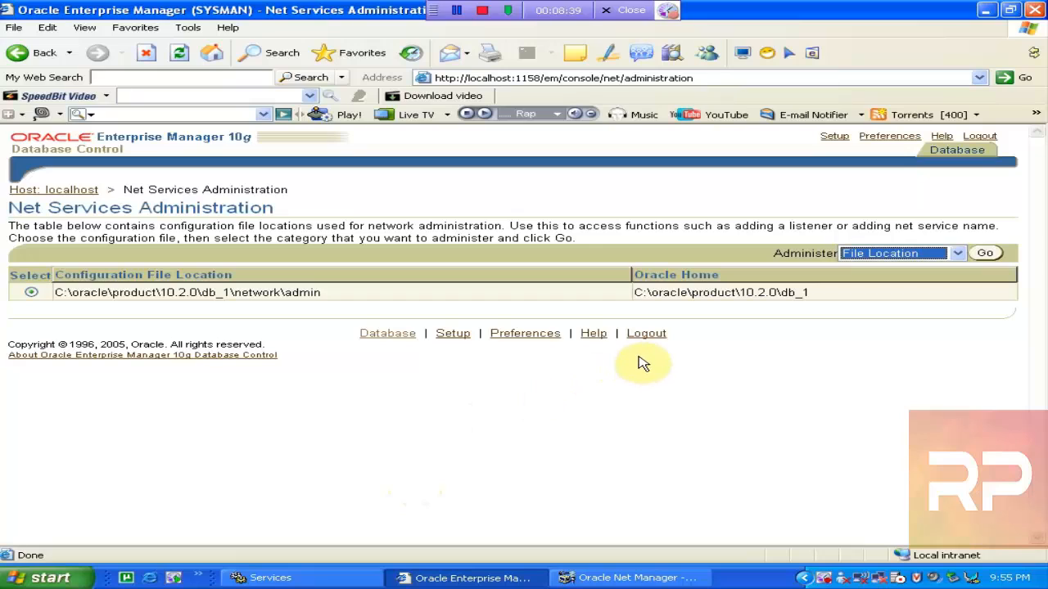
click(956, 253)
click(901, 268)
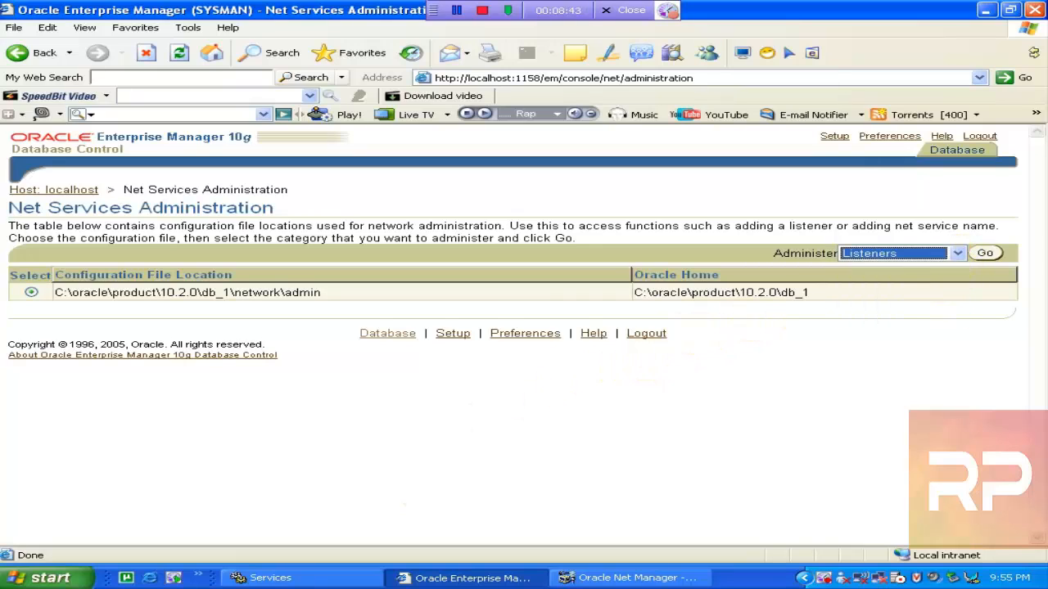
click(985, 253)
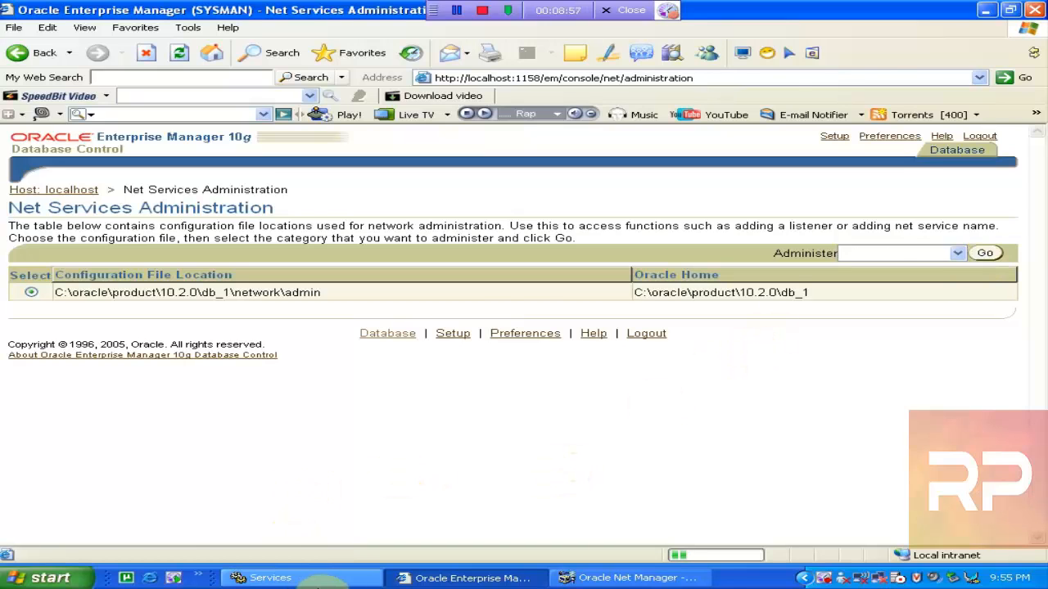
click(317, 582)
click(650, 578)
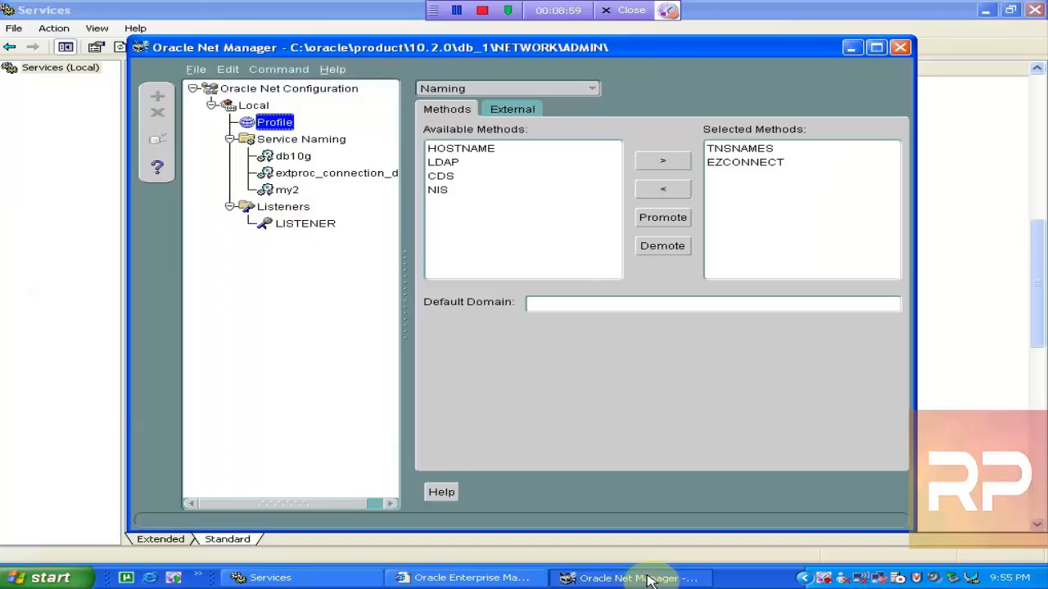
click(421, 578)
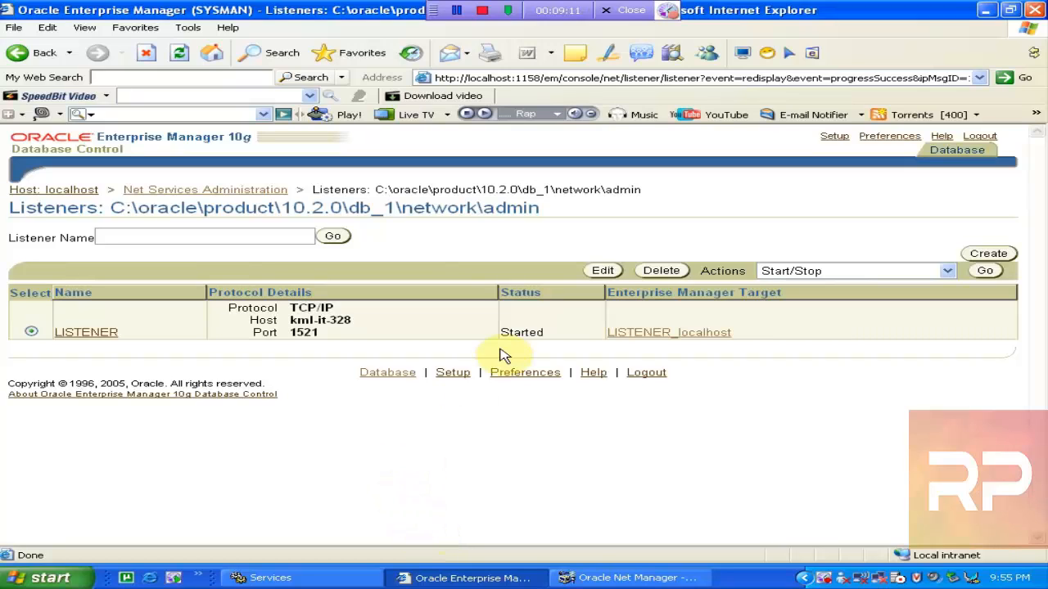
- Run the Show Listener Control Status action for LISTENER
click(792, 277)
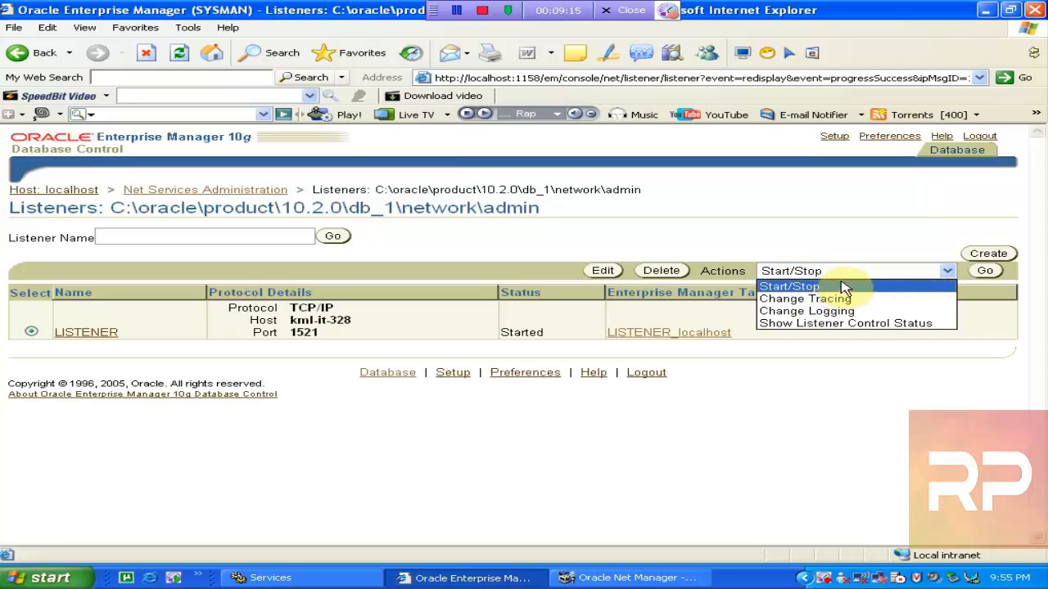
click(875, 324)
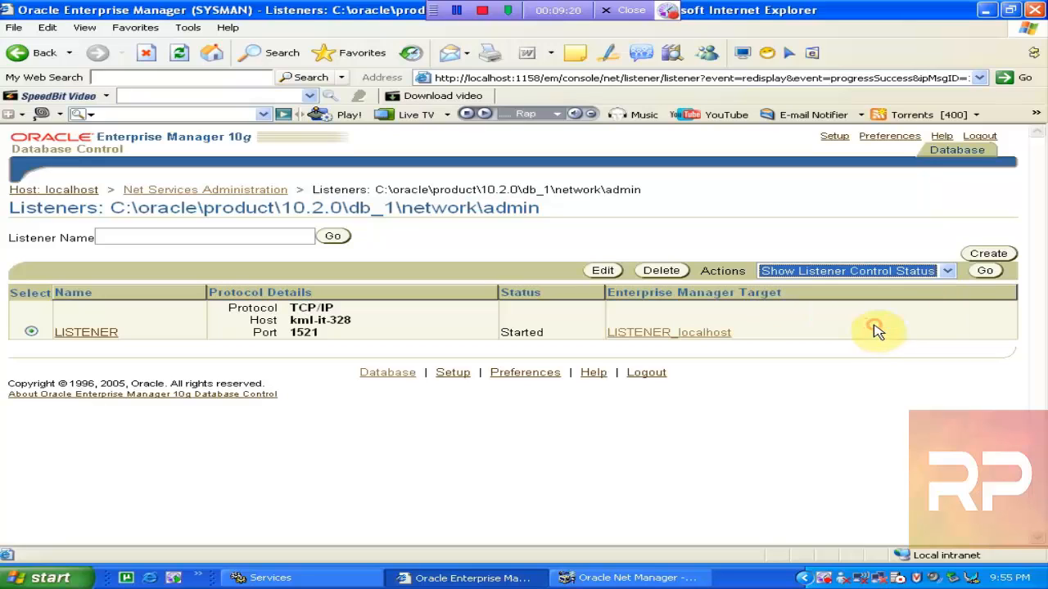
click(984, 271)
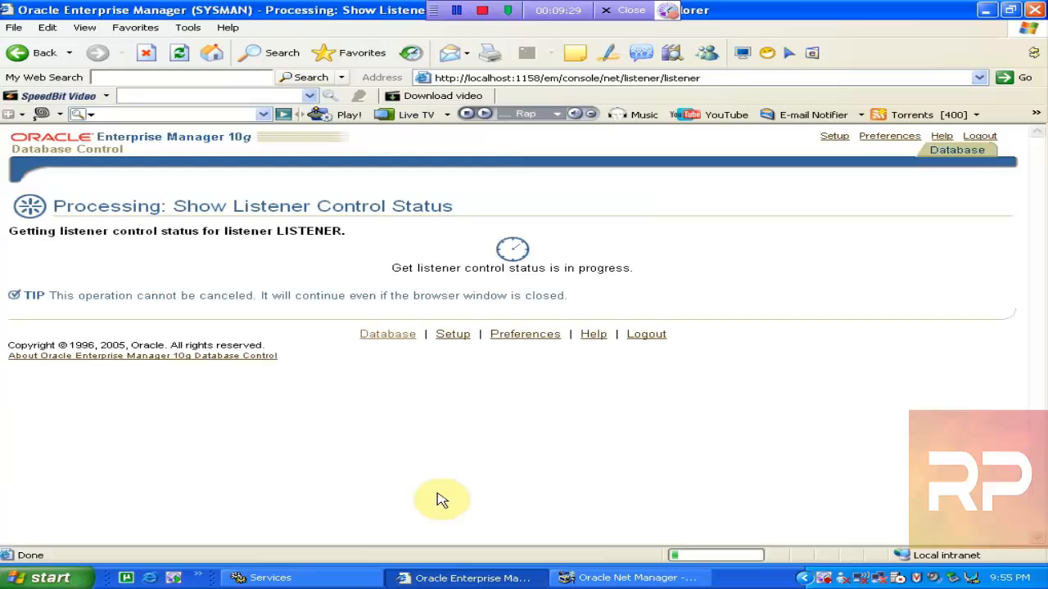
- Open a Windows command prompt by running cmd
click(33, 577)
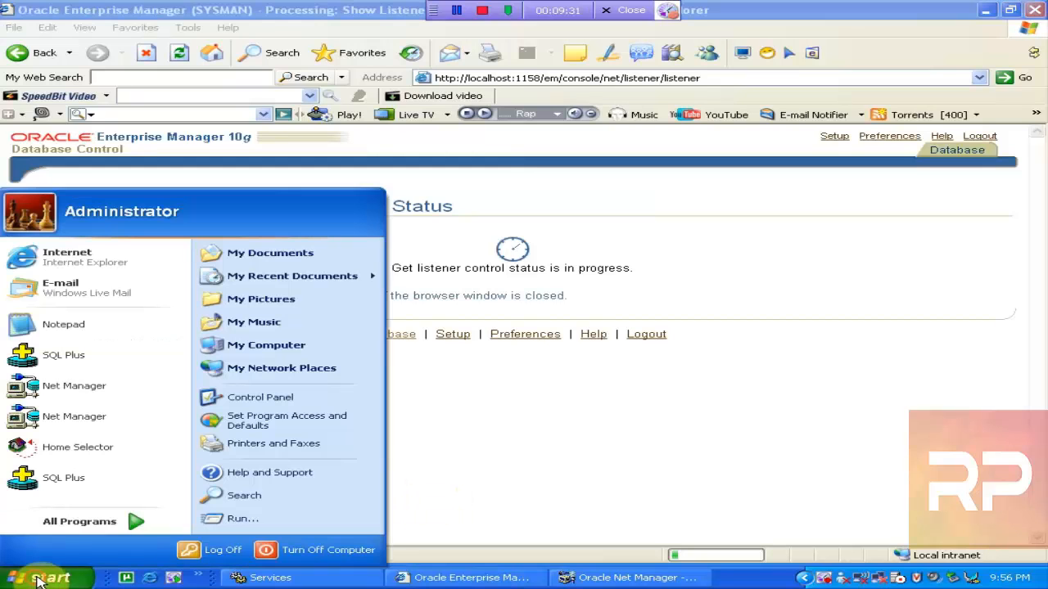
click(238, 519)
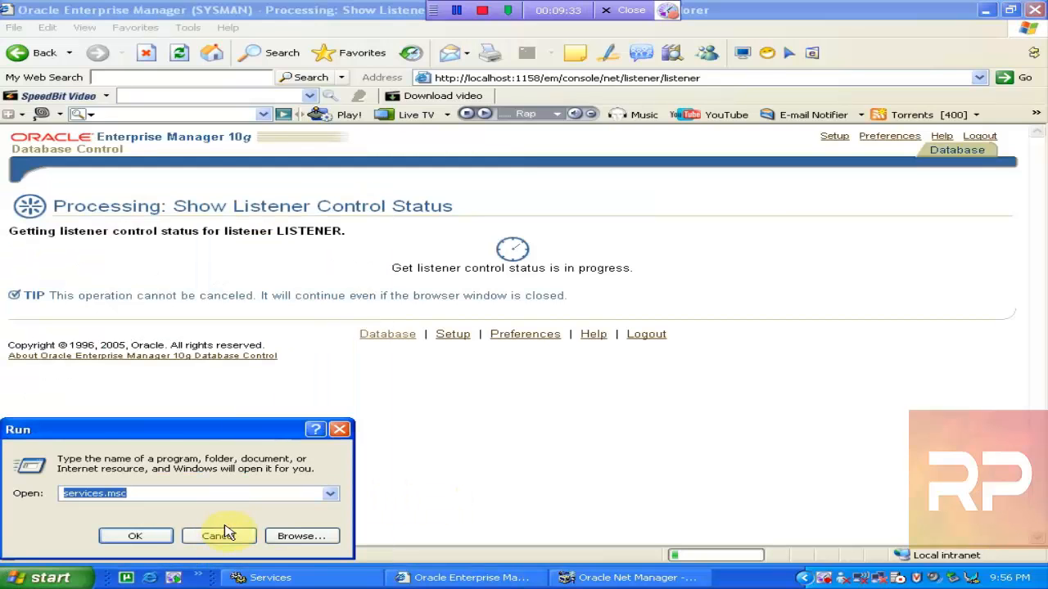
text(cmd)
key(Return)
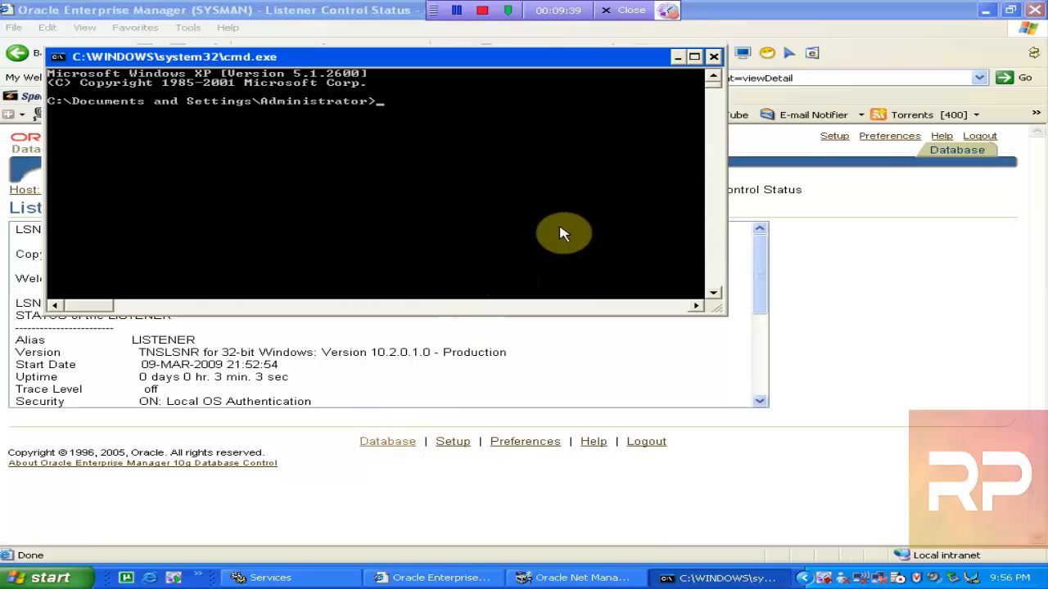
- Switch back to Enterprise Manager, leave the Listener Control Status report and return to the db_1 Listeners page
click(900, 29)
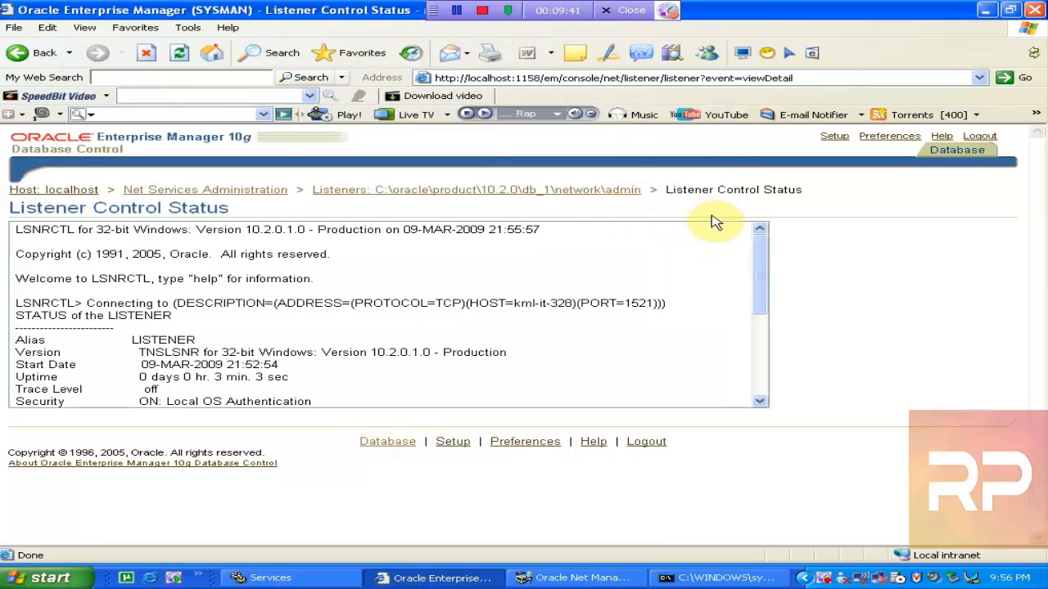
drag(760, 238, 808, 242)
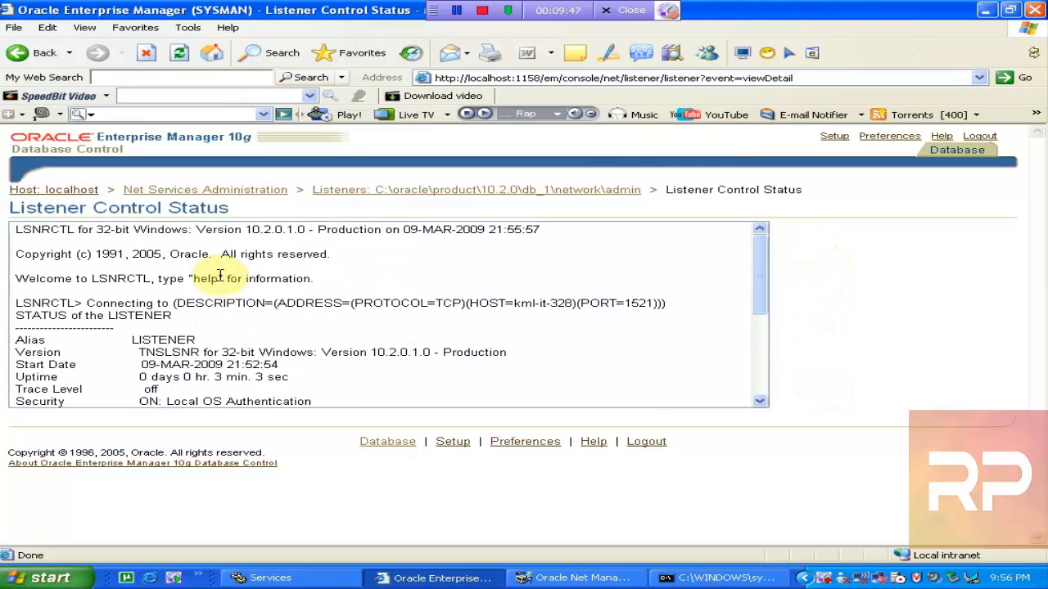
click(440, 186)
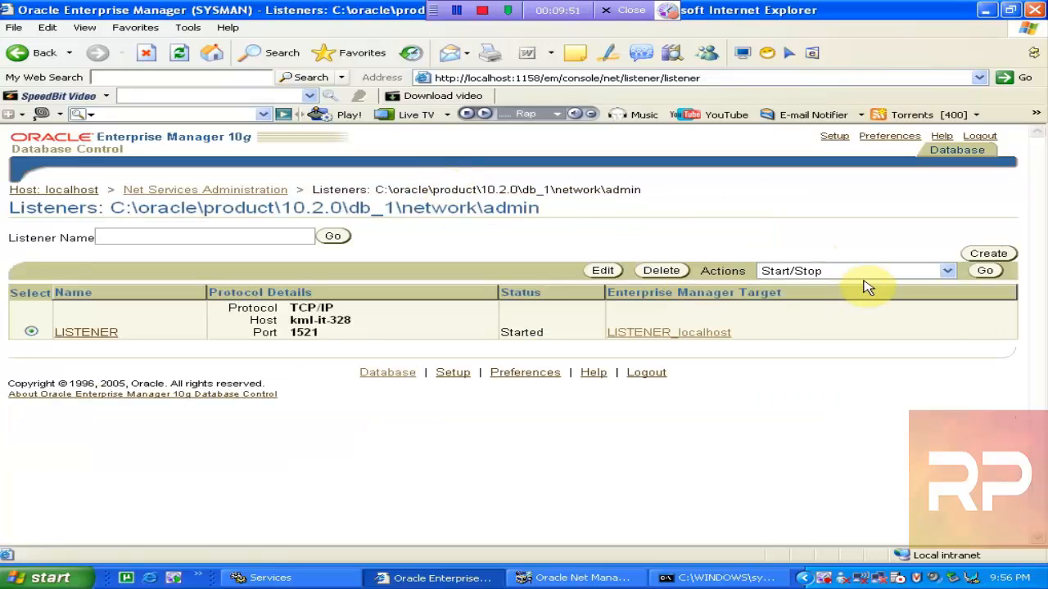
- Review the available listener actions and LISTENER's edit page without changing anything, returning to the Listeners page
click(866, 278)
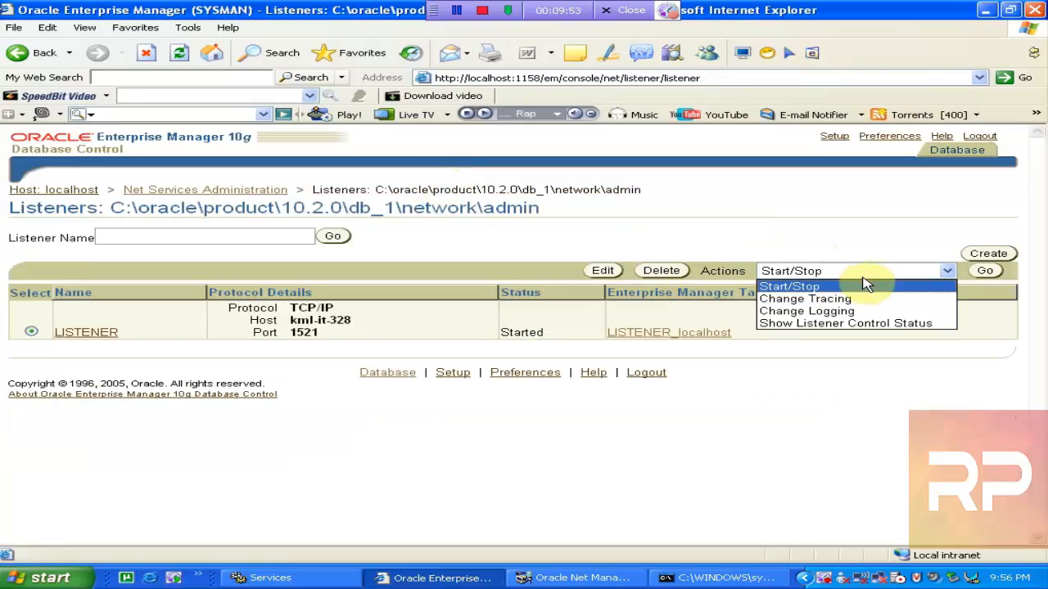
click(777, 286)
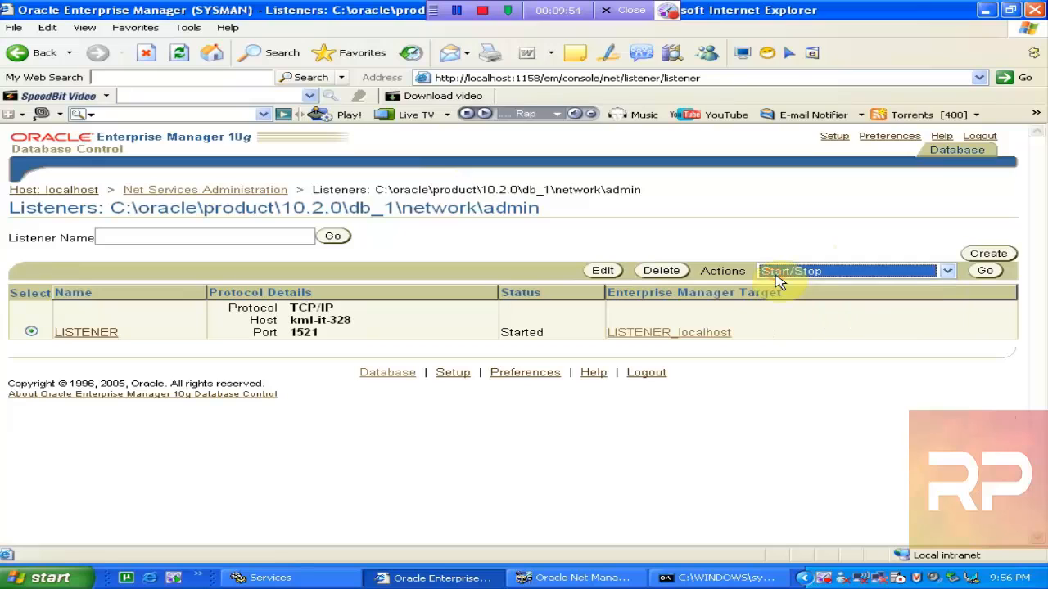
click(603, 271)
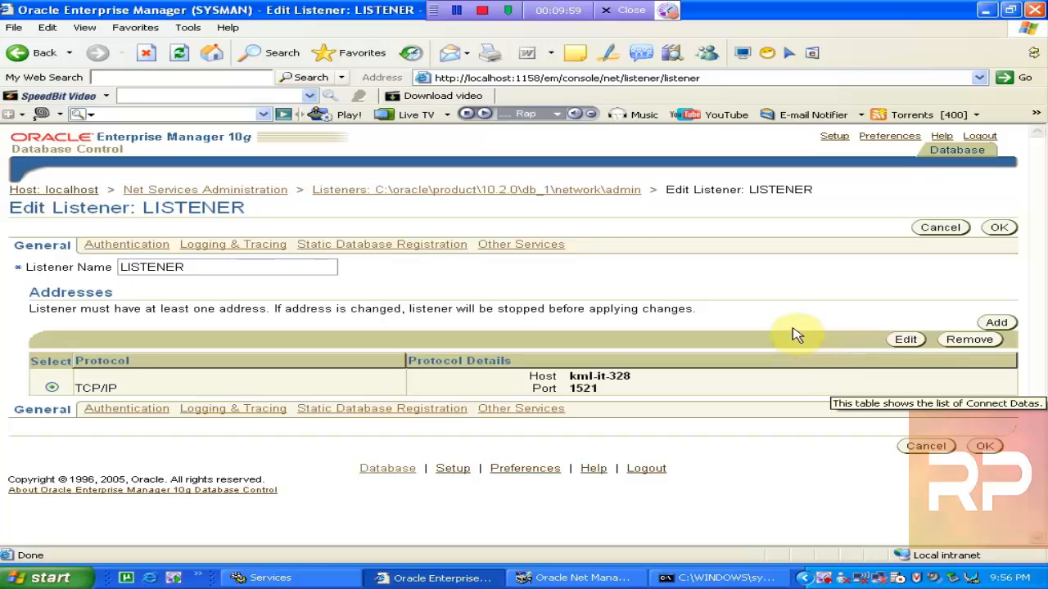
click(553, 189)
click(802, 271)
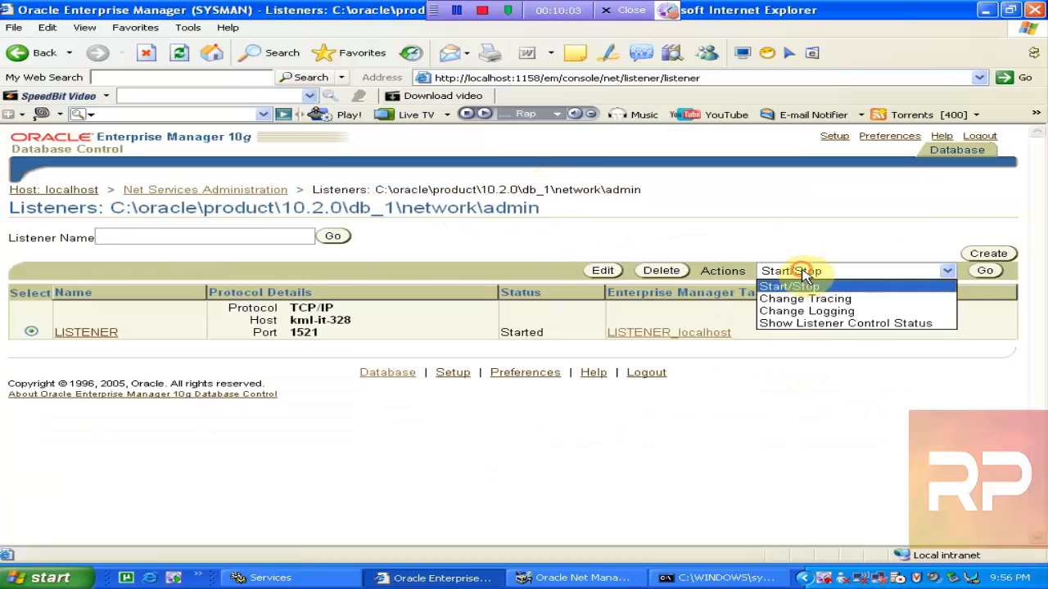
click(725, 241)
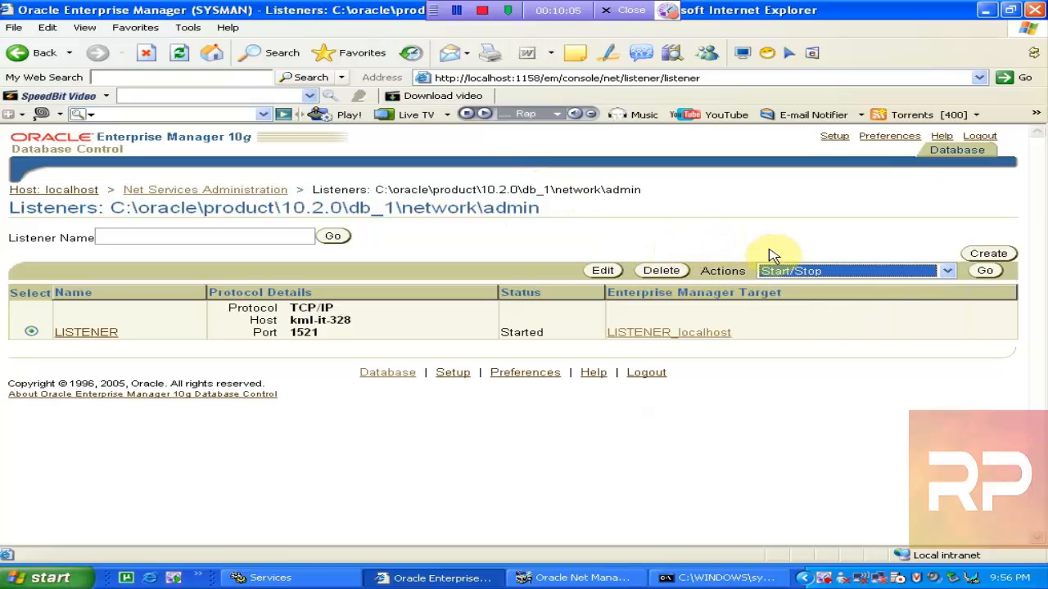
- Start creating a listener named LISTENER2 and add a TCP/IP address with port 1522, clearing the default host
click(988, 254)
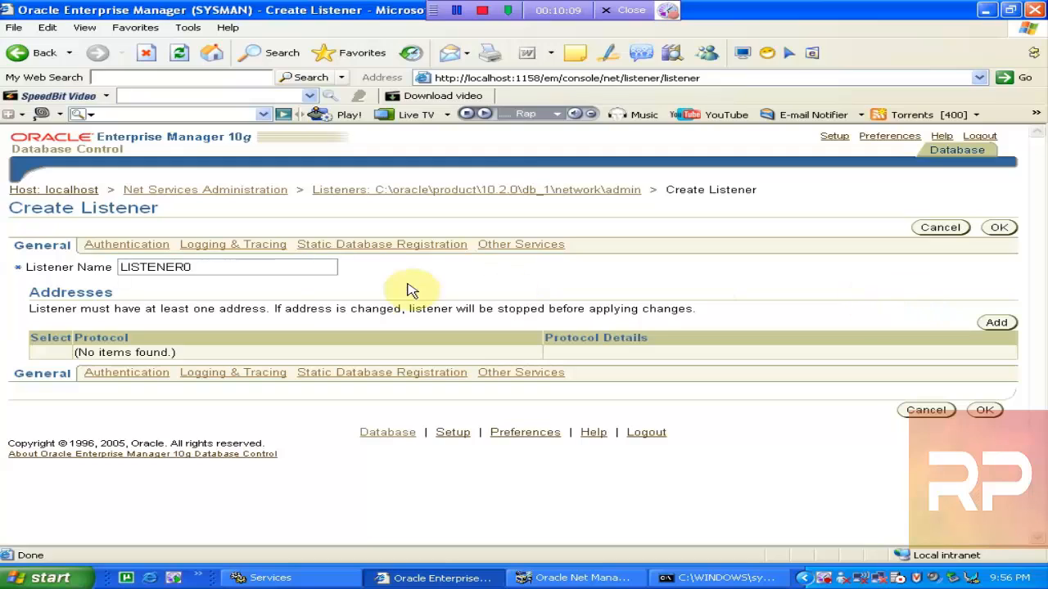
click(274, 266)
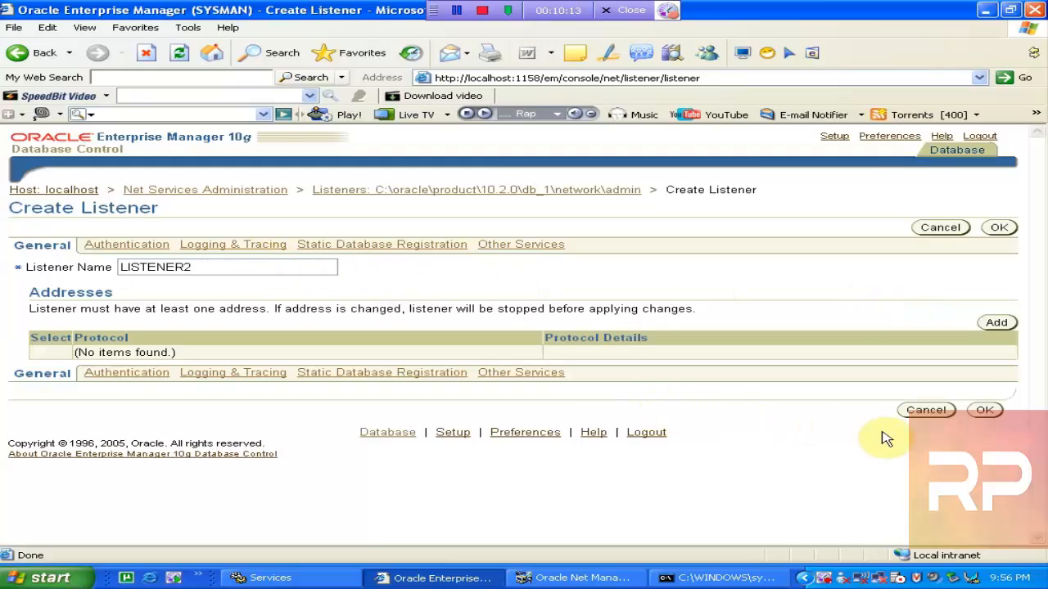
click(996, 321)
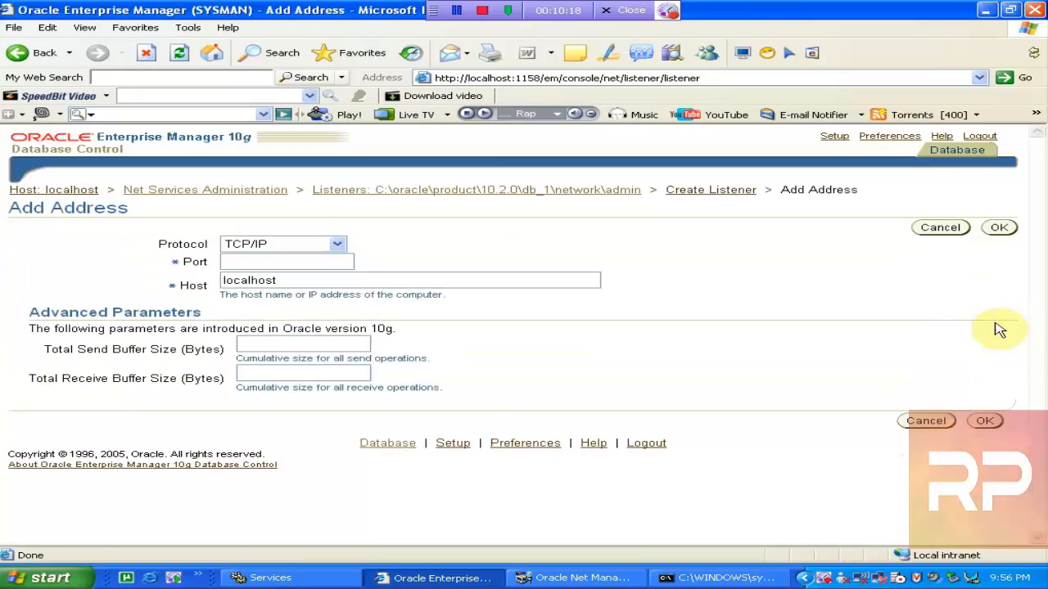
click(332, 262)
text(1522)
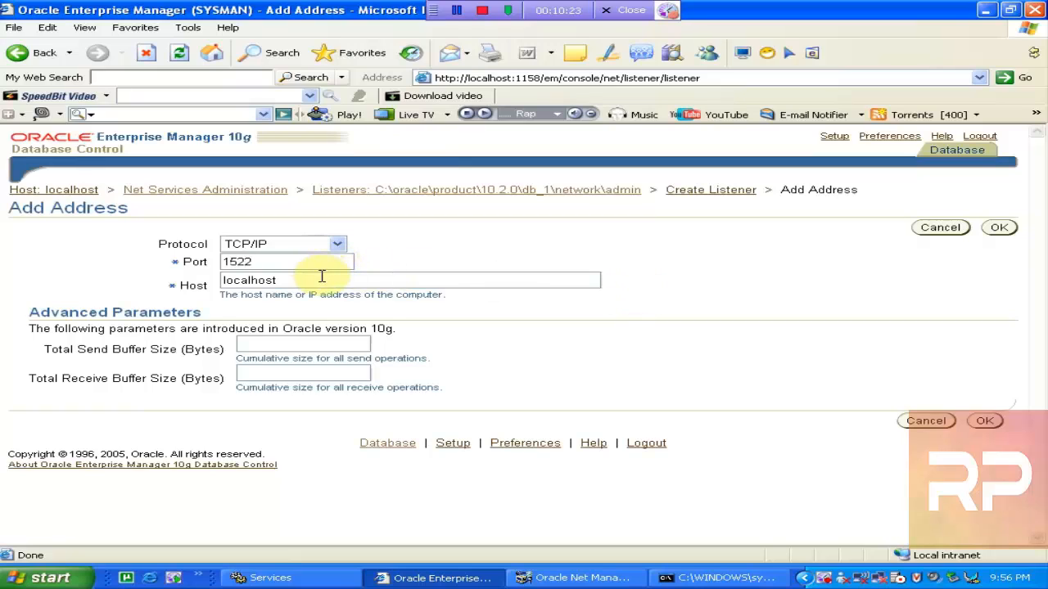
click(317, 280)
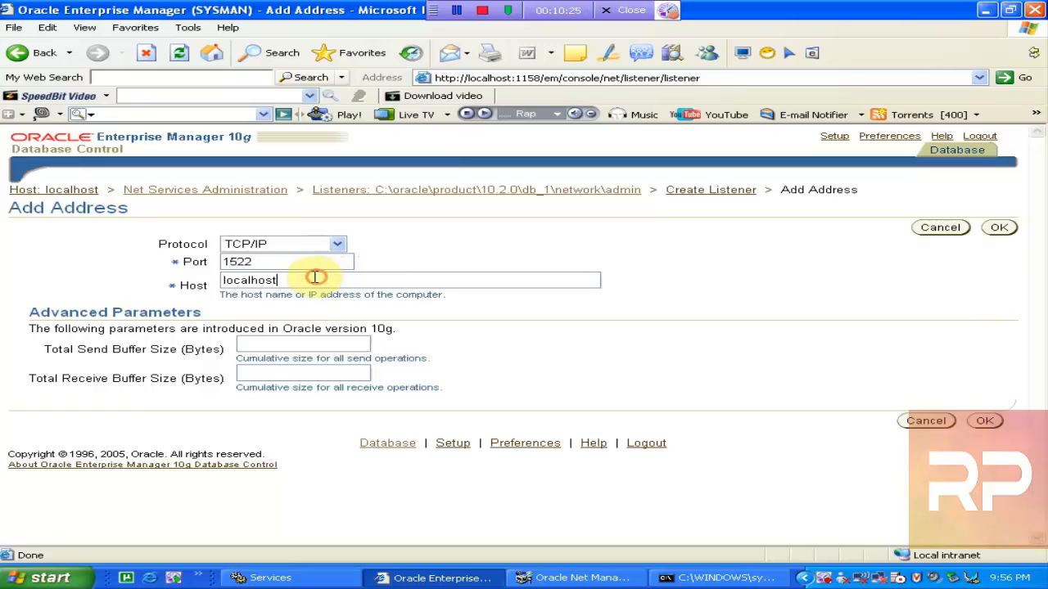
drag(316, 279, 135, 299)
key(Delete)
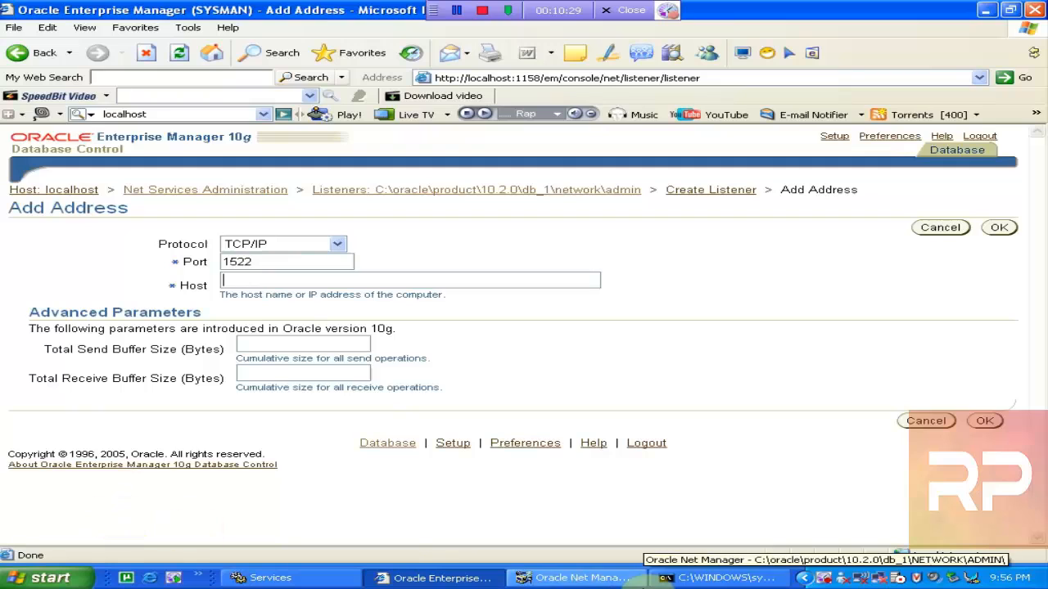
- Switch to the command prompt, run hostname and copy the computer name from the output
click(803, 578)
click(700, 581)
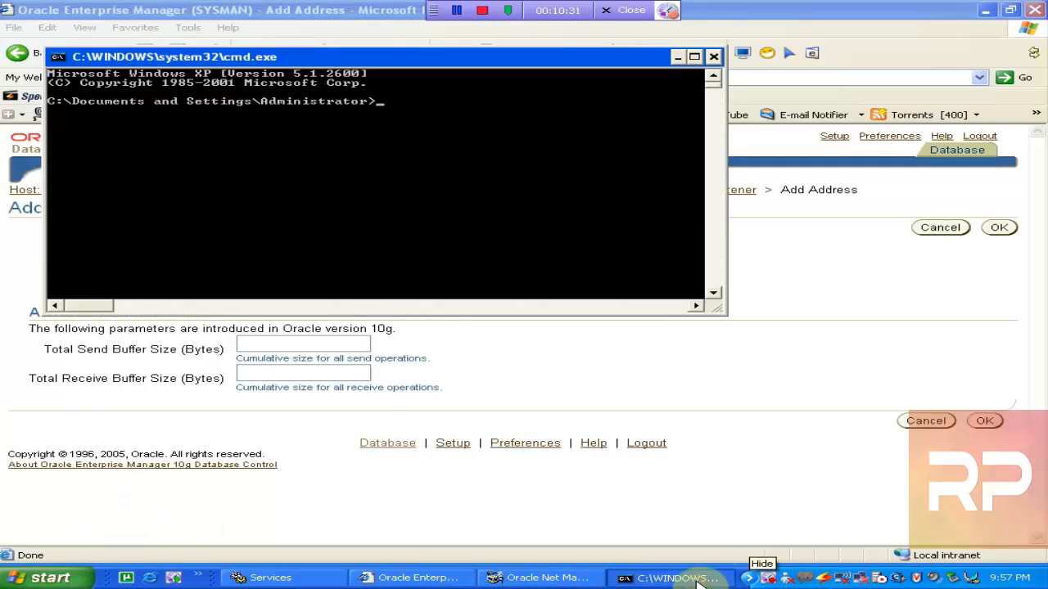
text(hostname)
key(Return)
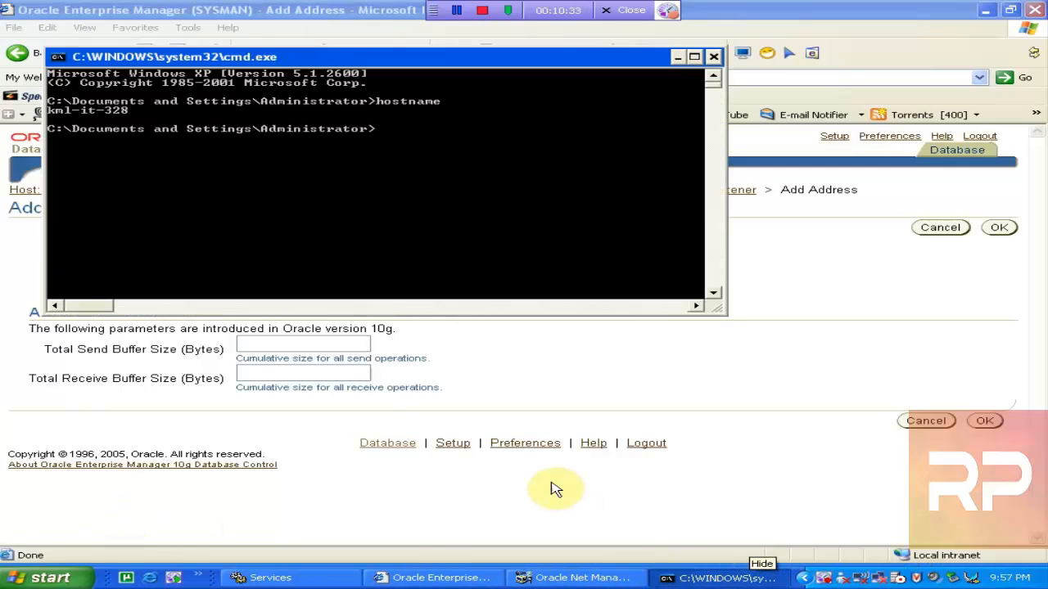
right_click(75, 117)
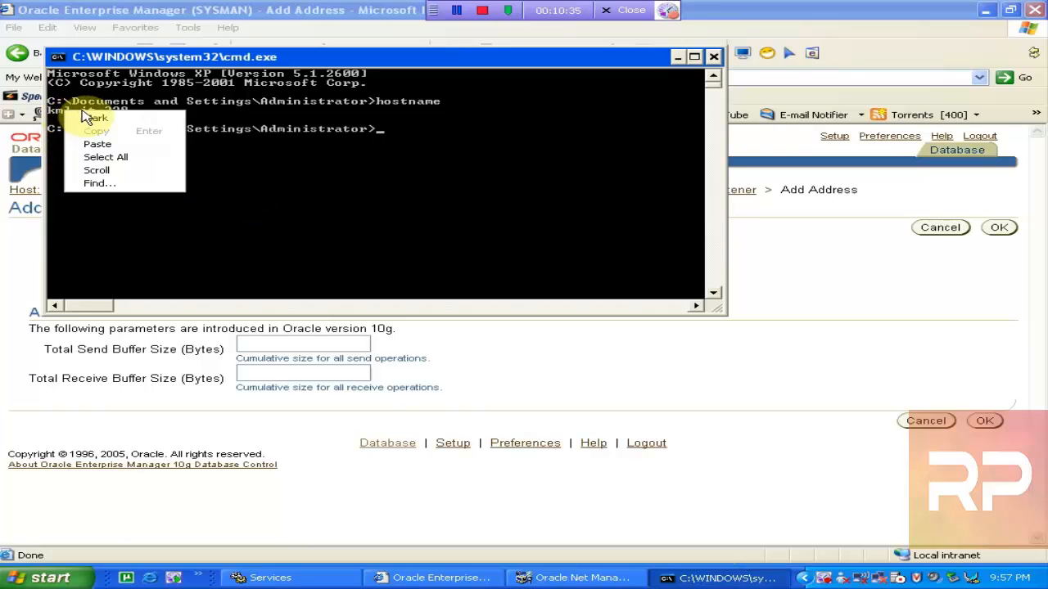
click(86, 123)
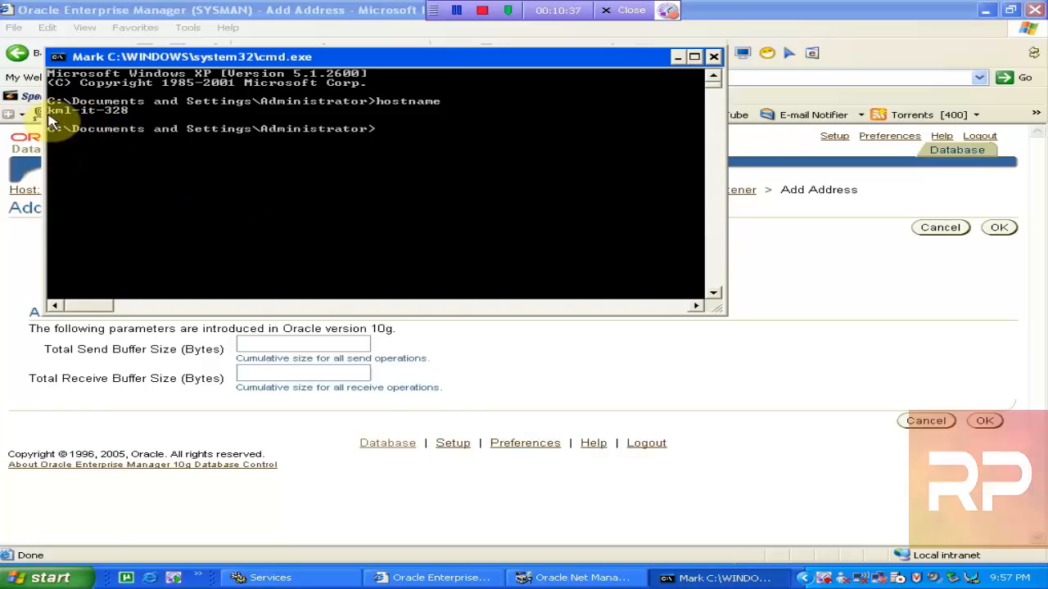
drag(47, 110, 121, 119)
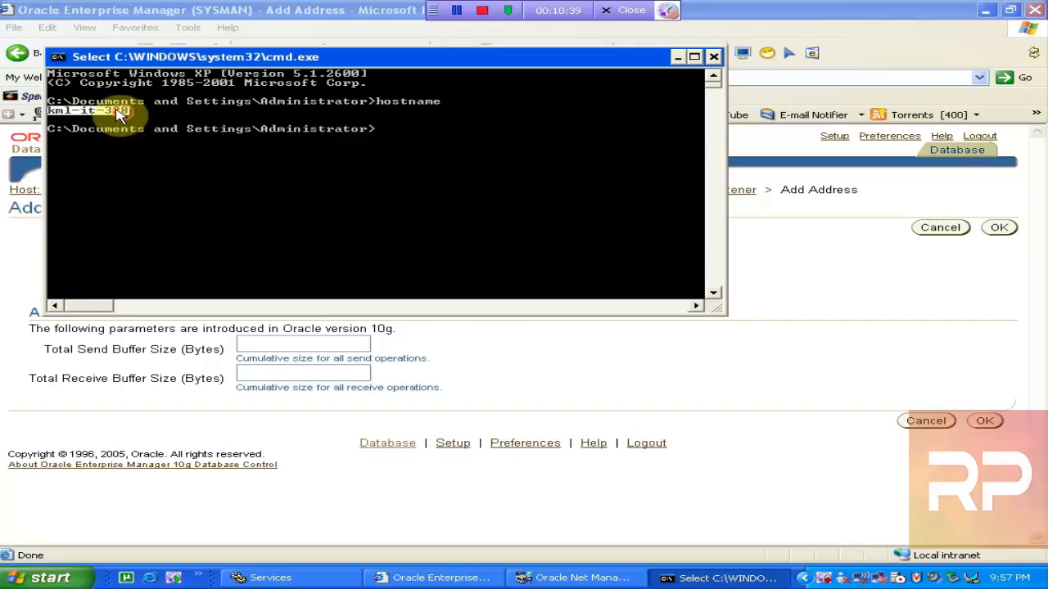
key(Return)
- Return to Enterprise Manager, paste kml-it-328 as the new address's host and accept the address
click(844, 39)
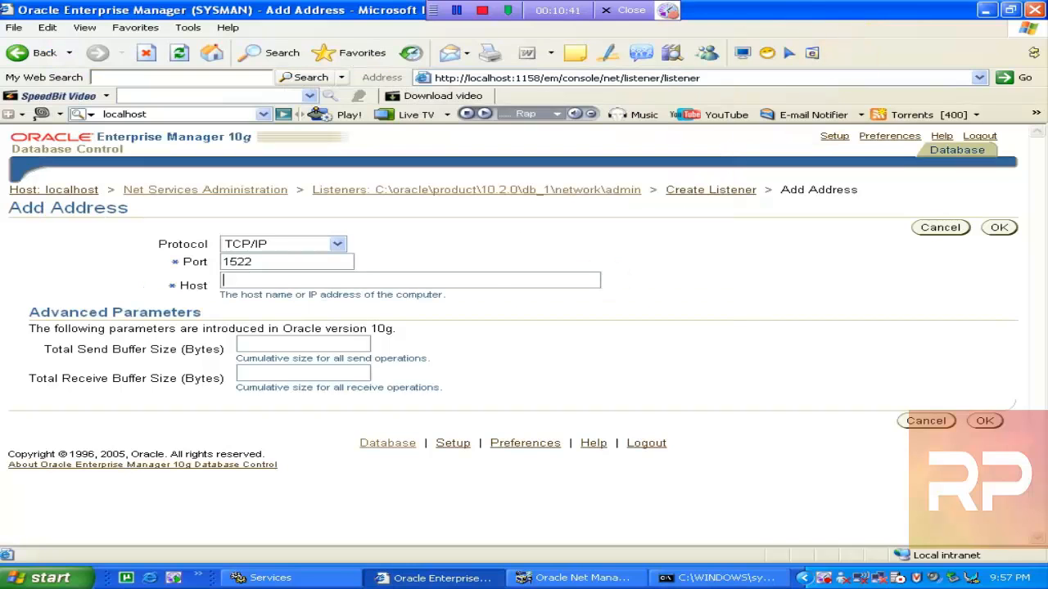
key(ctrl+v)
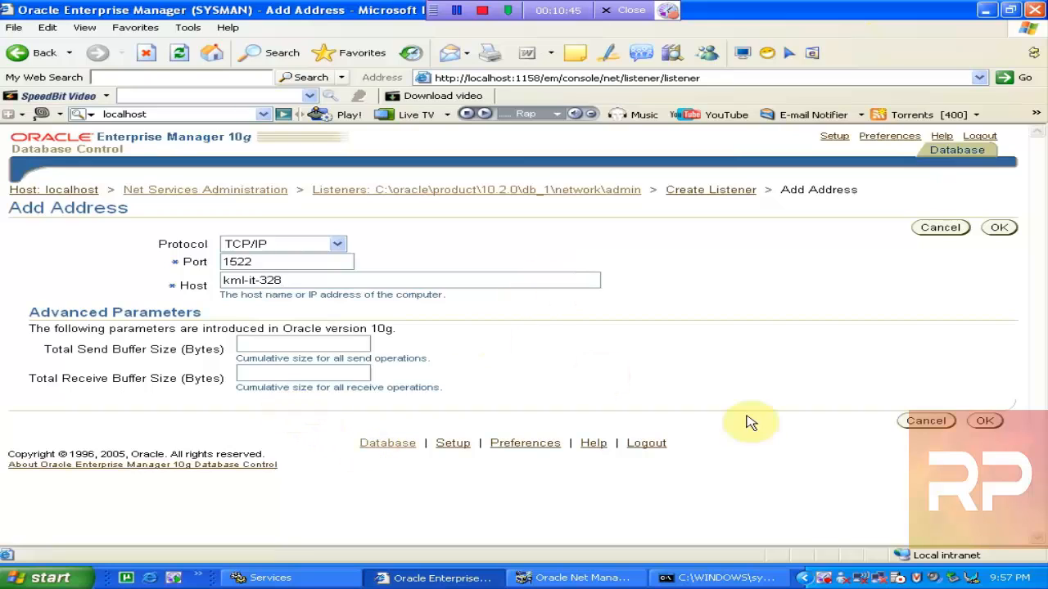
click(989, 423)
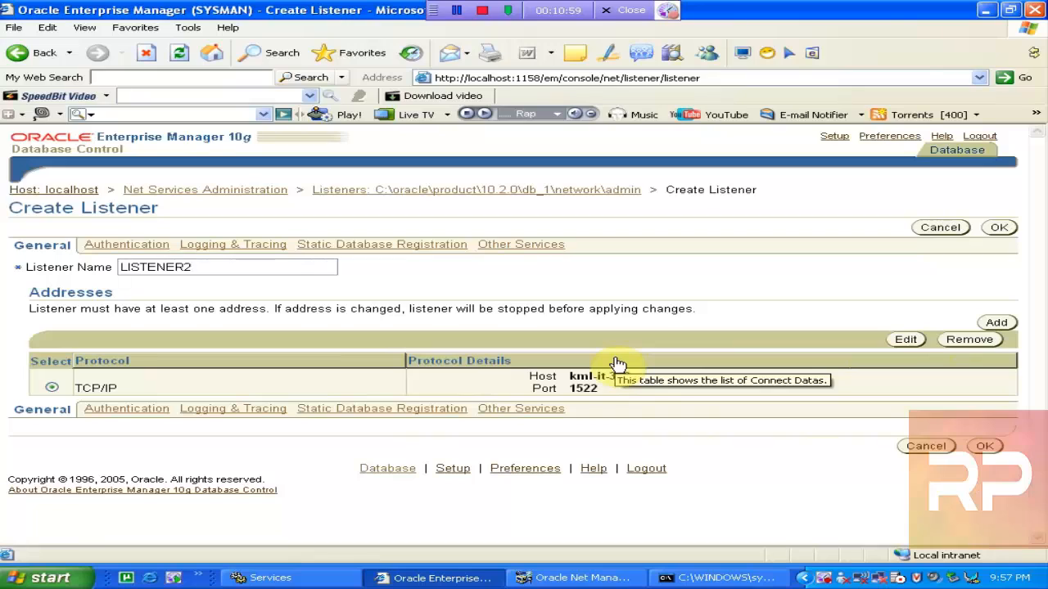
- Require a password for LISTENER2's operations, entering and confirming the new listener password
click(129, 414)
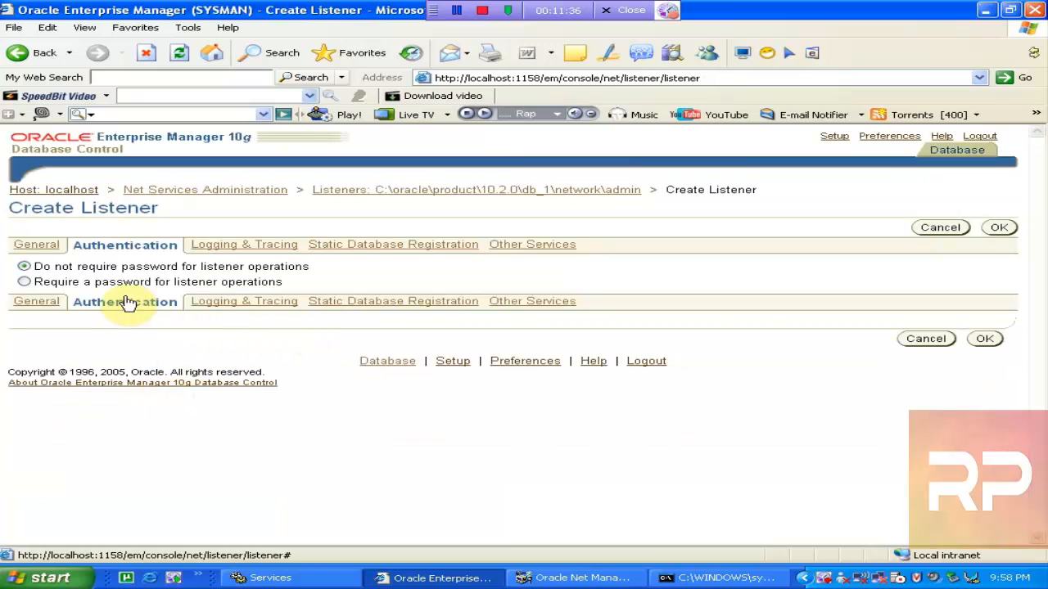
click(29, 284)
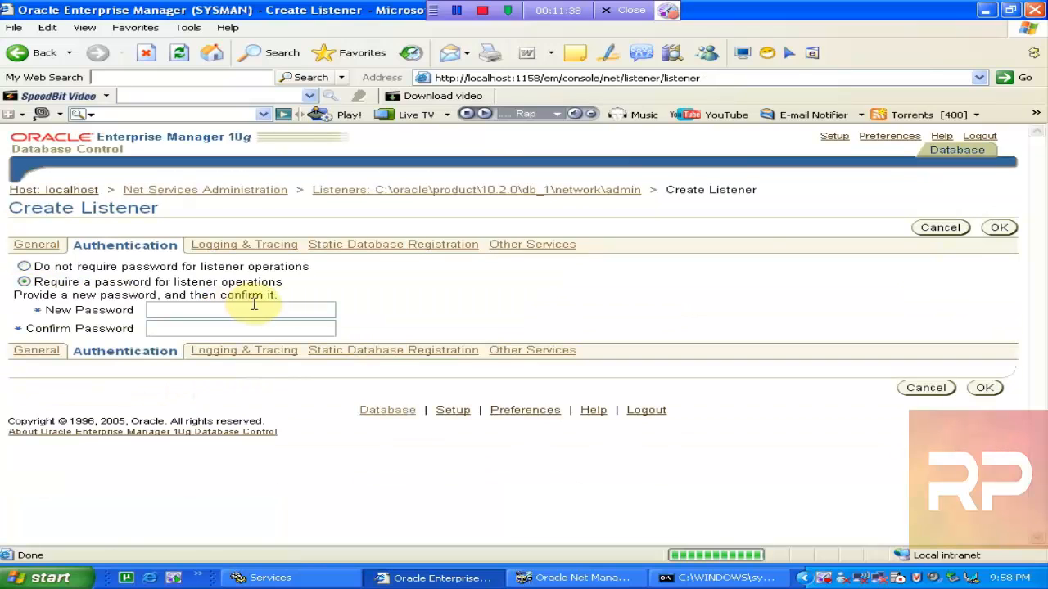
click(270, 304)
text(••••)
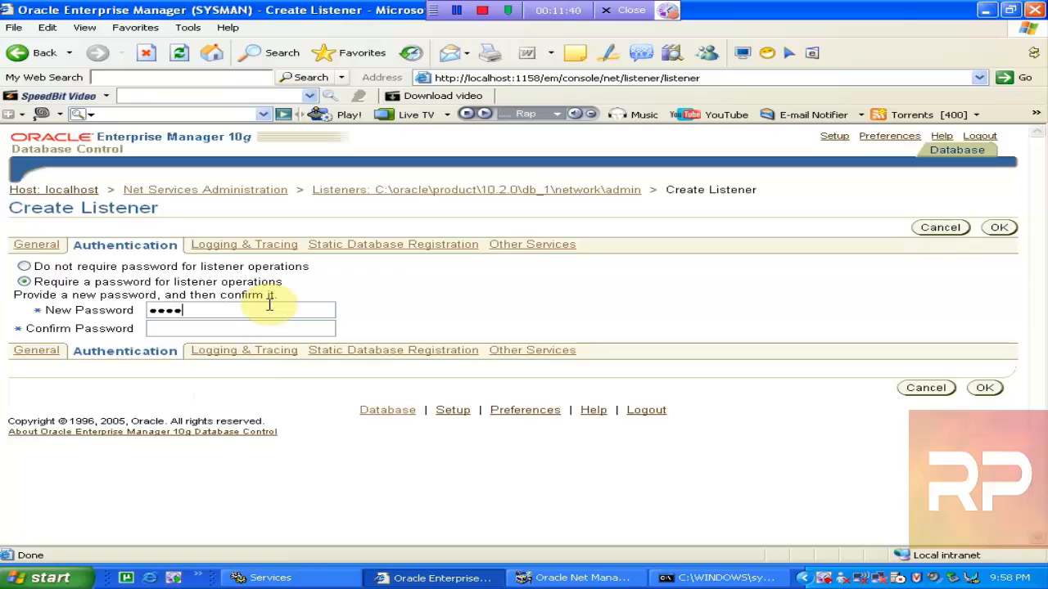
text(••••••)
- Add a static database registration for LISTENER2 with the service name db10g.kohinoormills.com
click(327, 248)
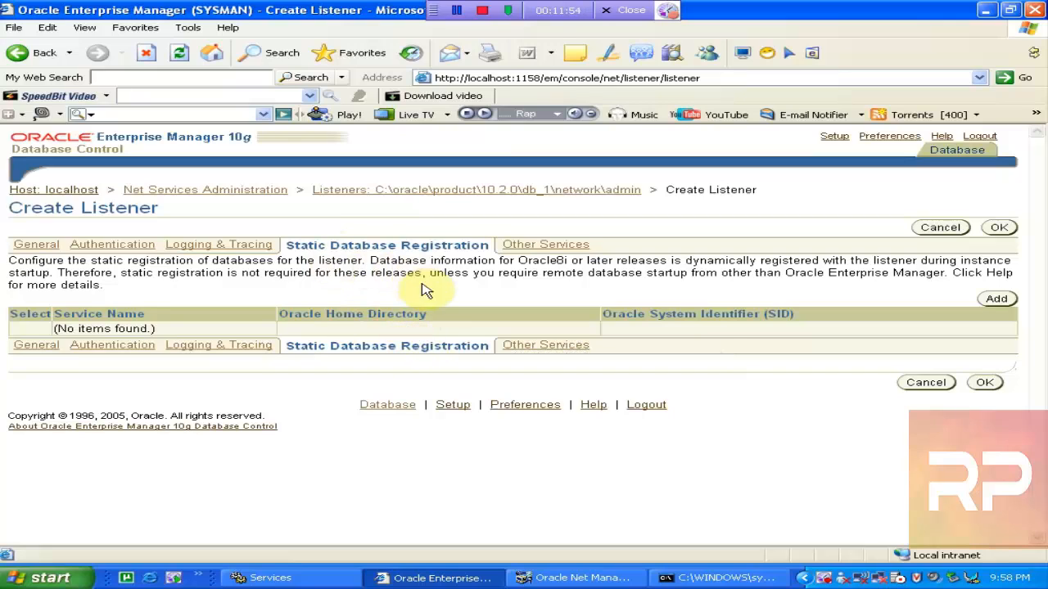
click(996, 299)
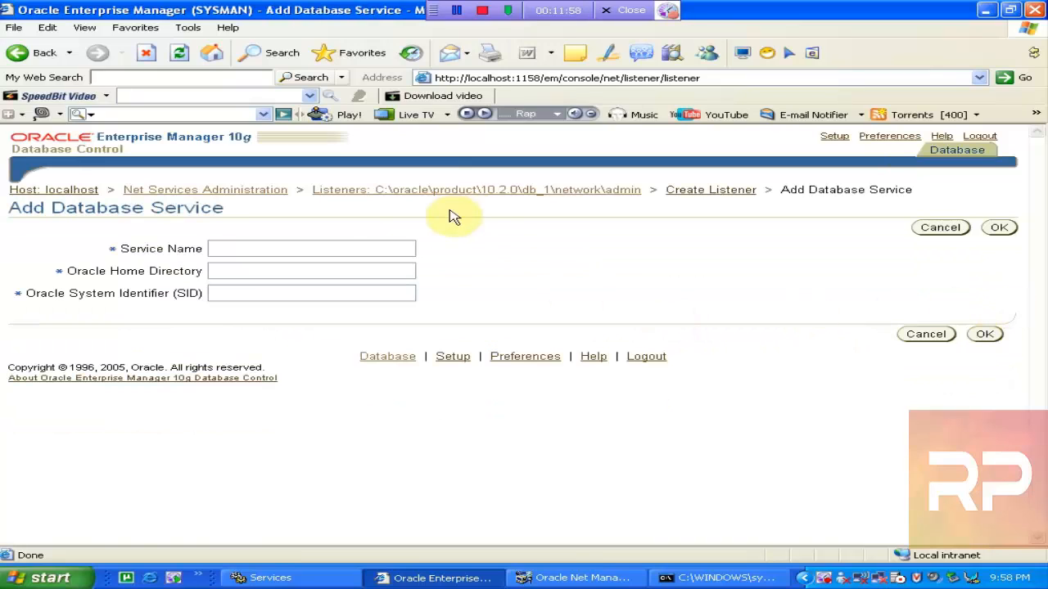
click(275, 250)
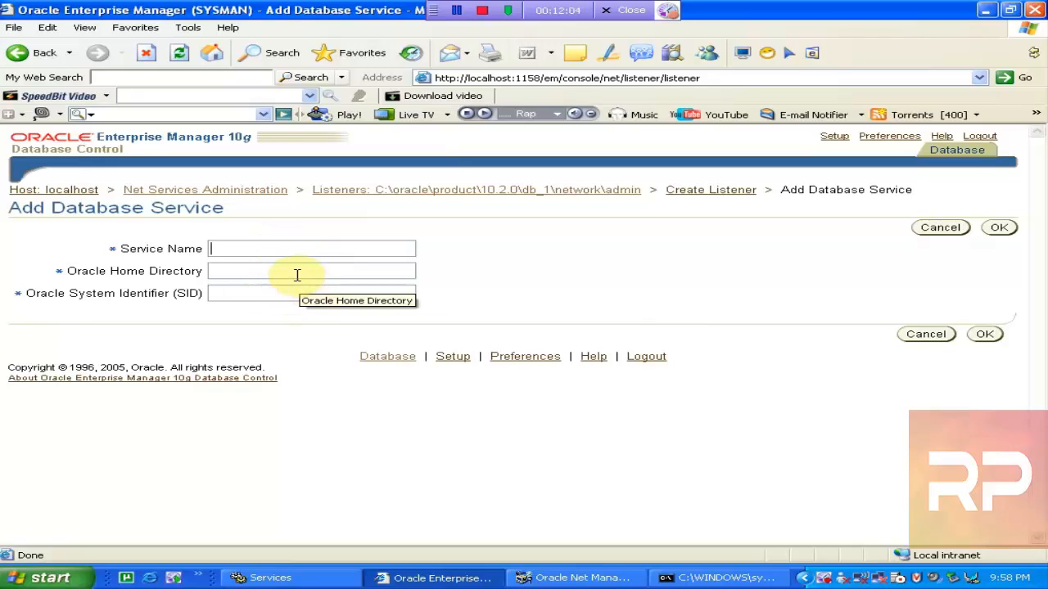
text(db10g.)
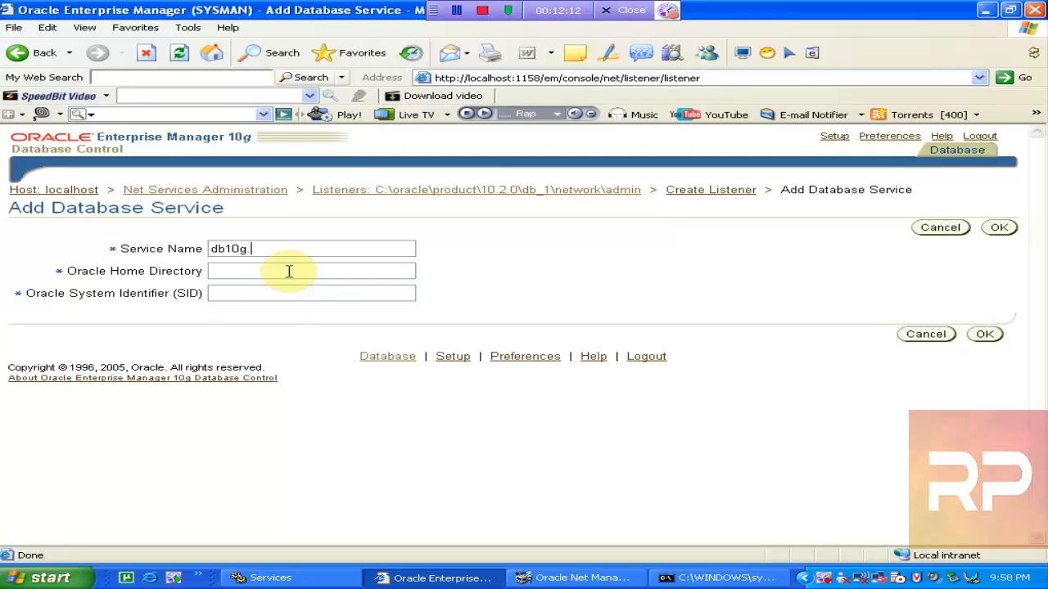
text(kohinoormills.com)
click(288, 271)
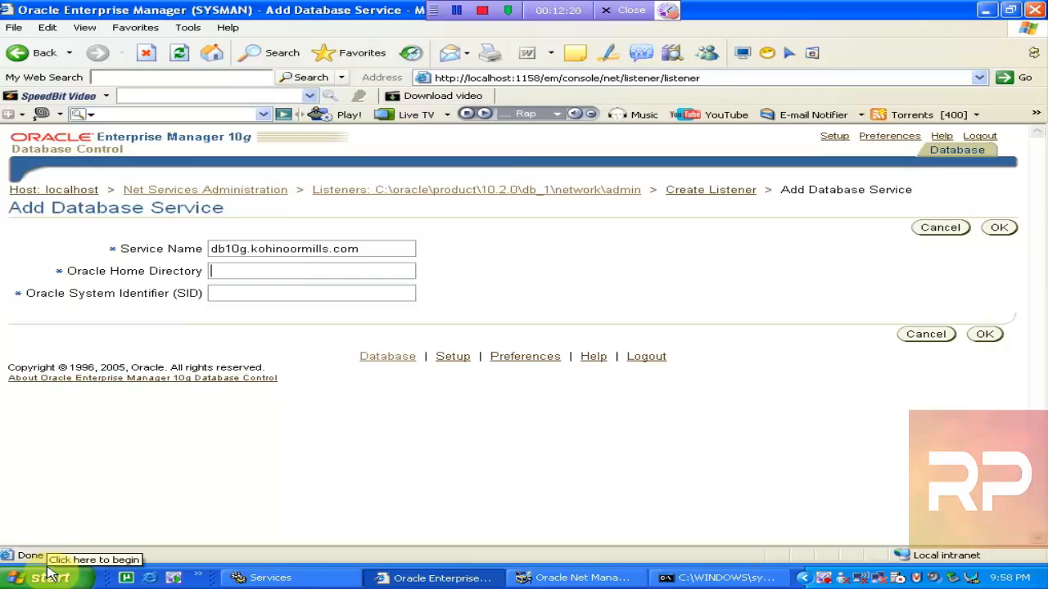
- Switch to the desktop and browse My Computer to the Oracle home folder C:\oracle\product\10.2.0\db_1
key(super+d)
double_click(32, 24)
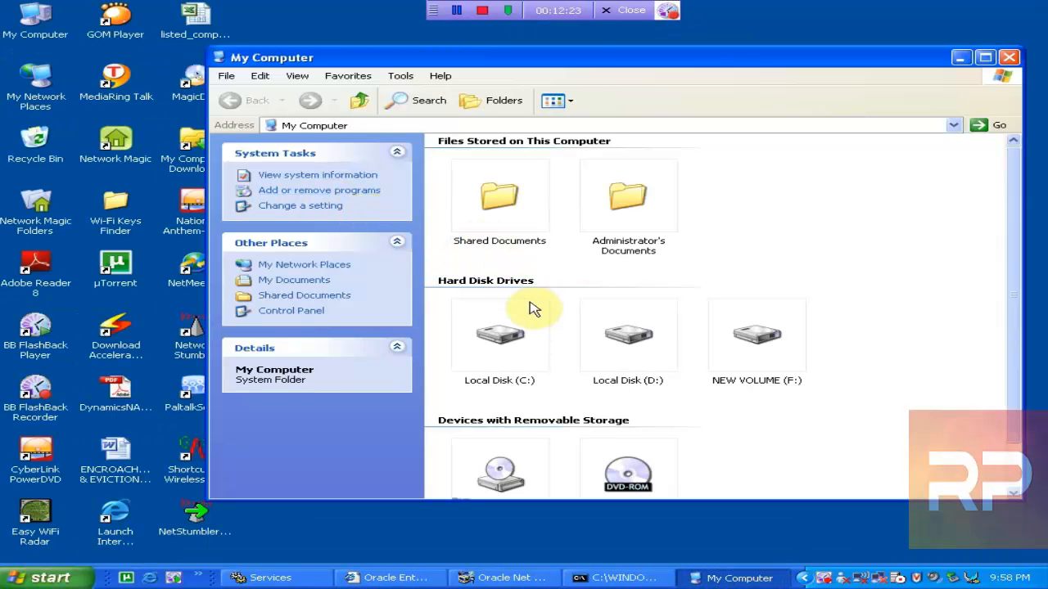
double_click(505, 320)
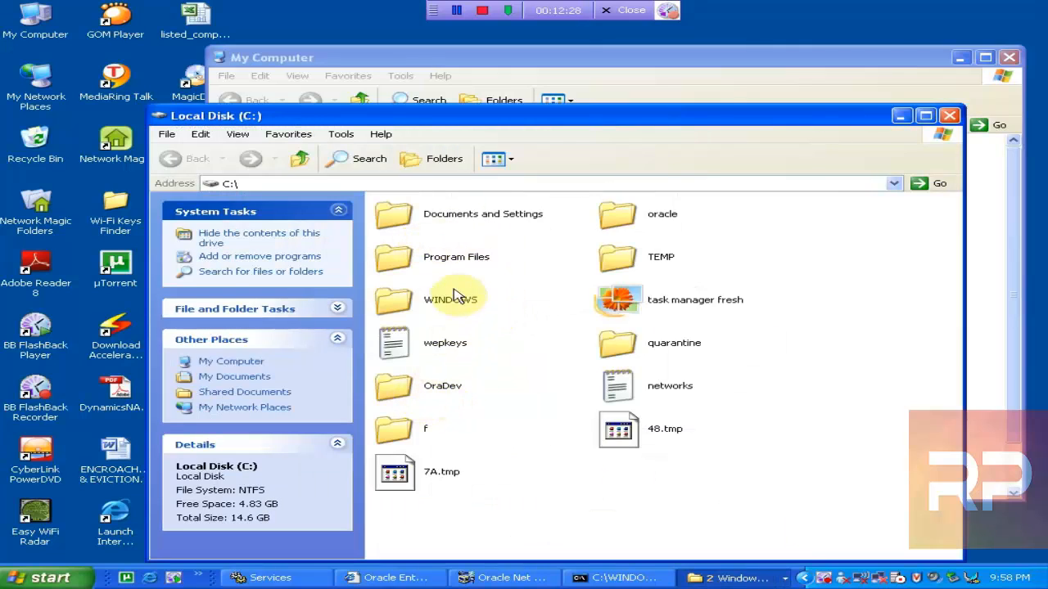
double_click(631, 213)
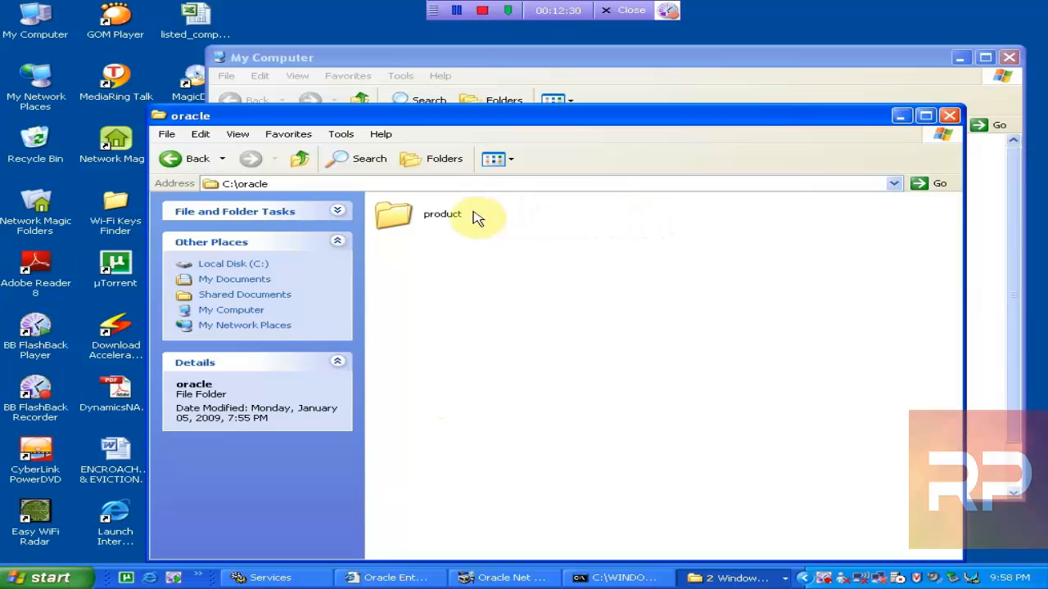
double_click(433, 216)
double_click(427, 215)
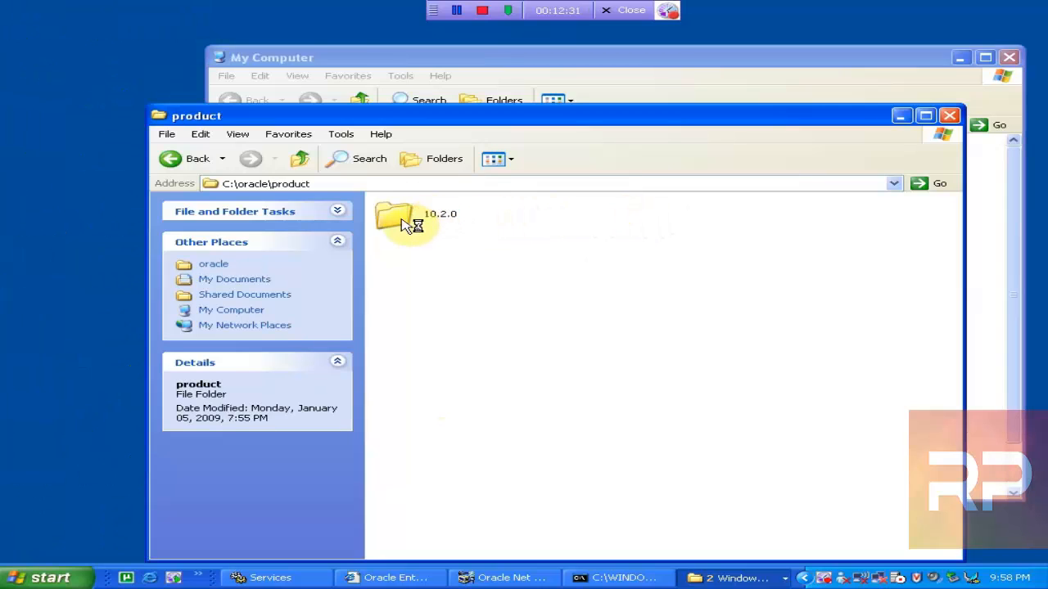
double_click(619, 215)
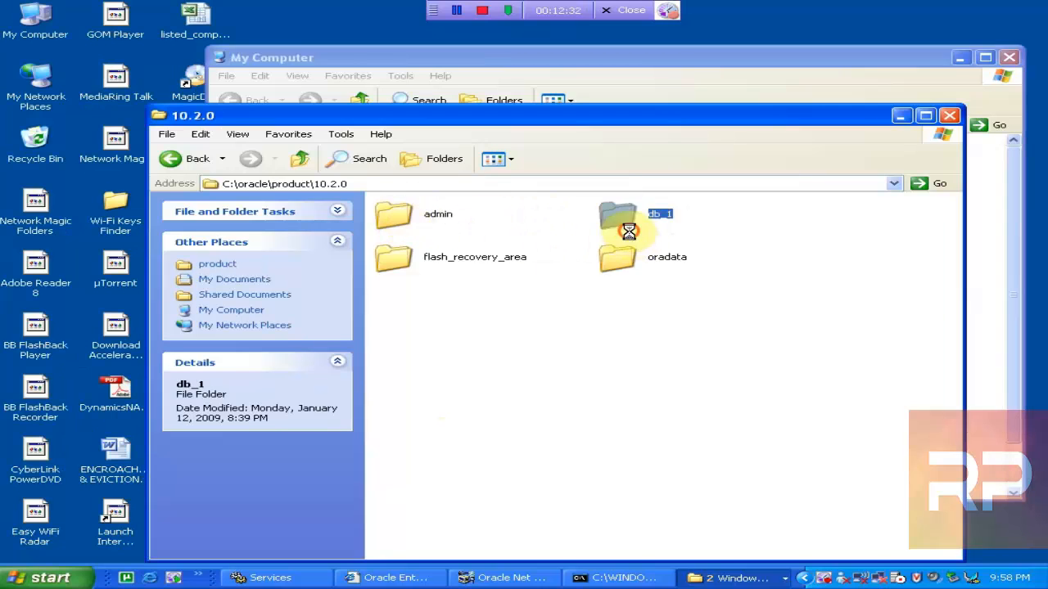
- Copy the db_1 folder path into the registration's Oracle Home Directory in Enterprise Manager, set the SID to db10g and accept the service
click(363, 185)
key(ctrl+c)
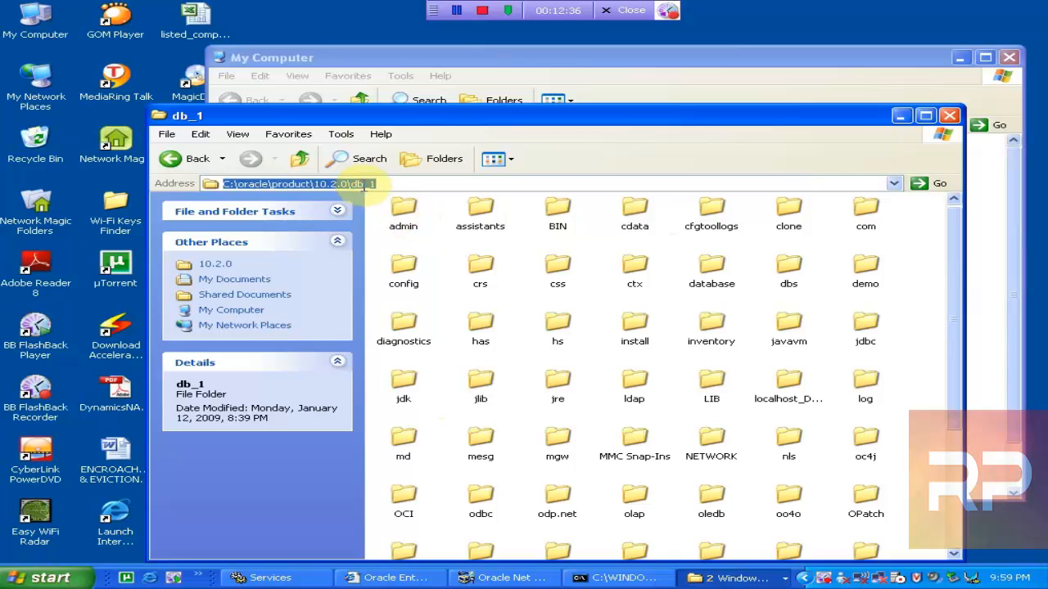
click(463, 66)
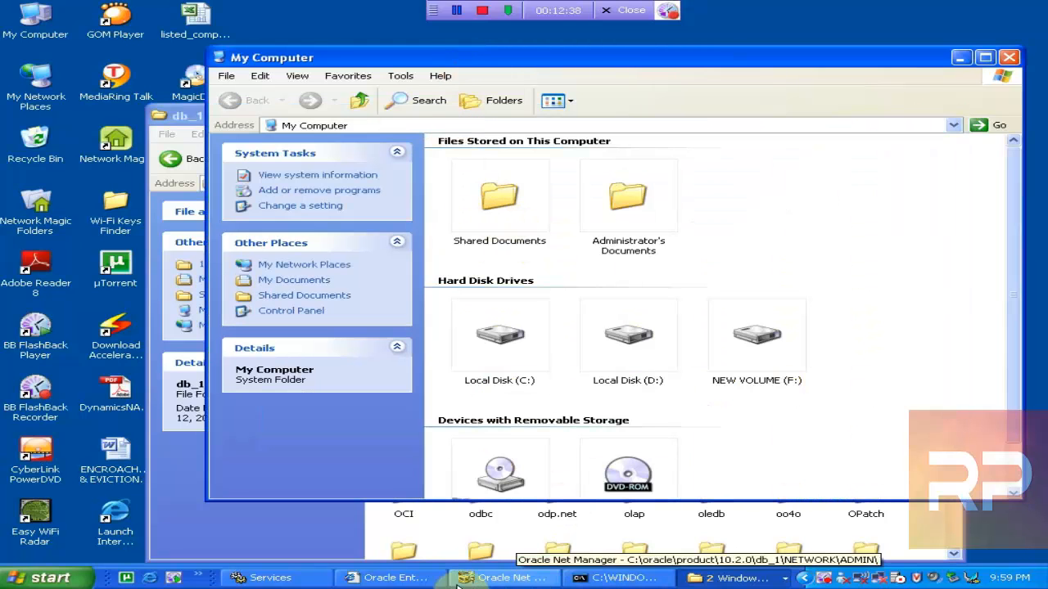
click(405, 577)
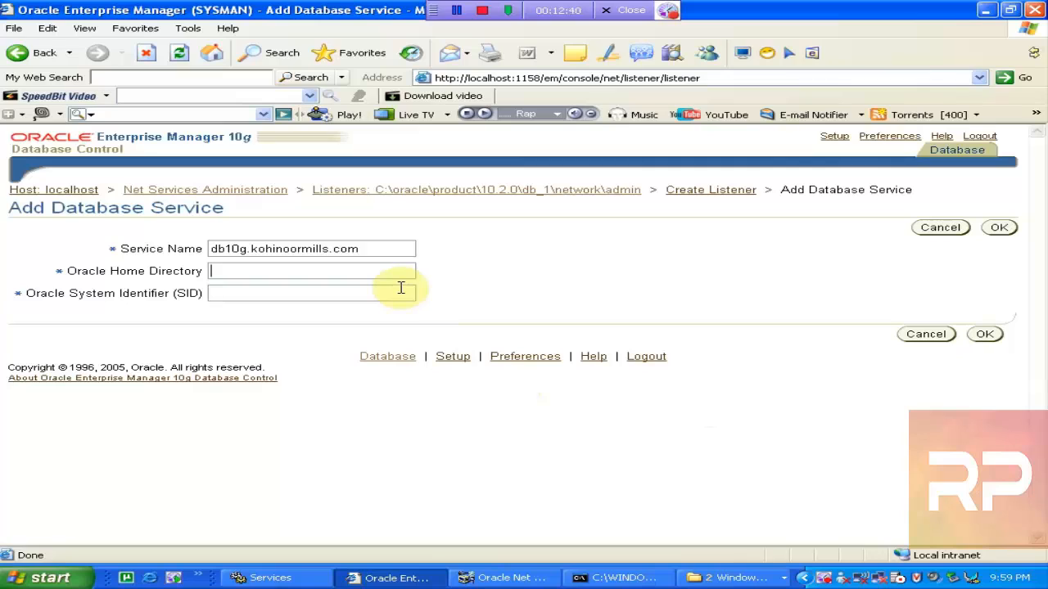
key(ctrl+v)
click(282, 303)
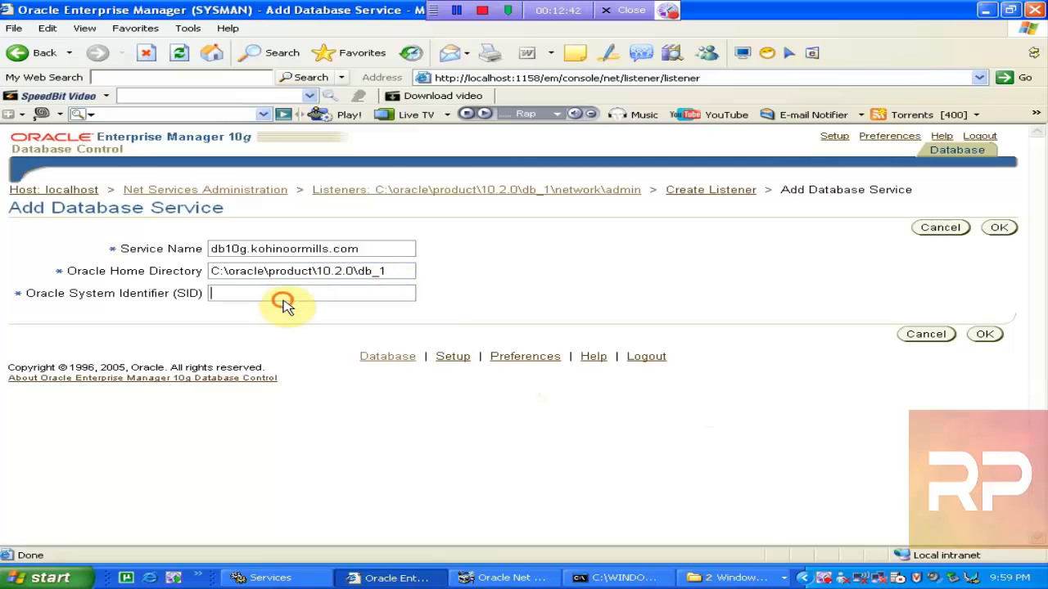
text(db10g)
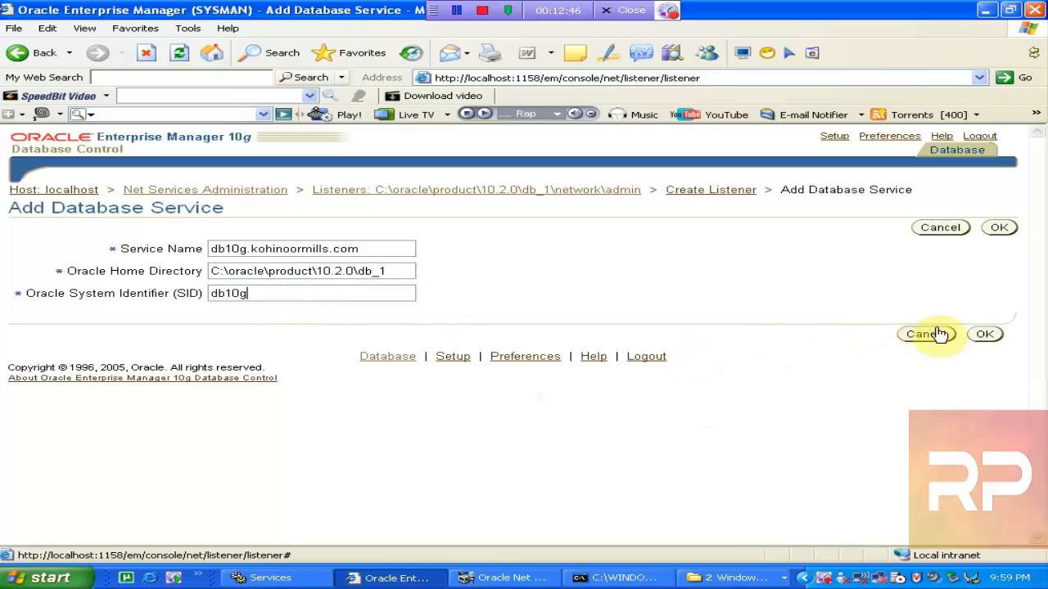
click(985, 335)
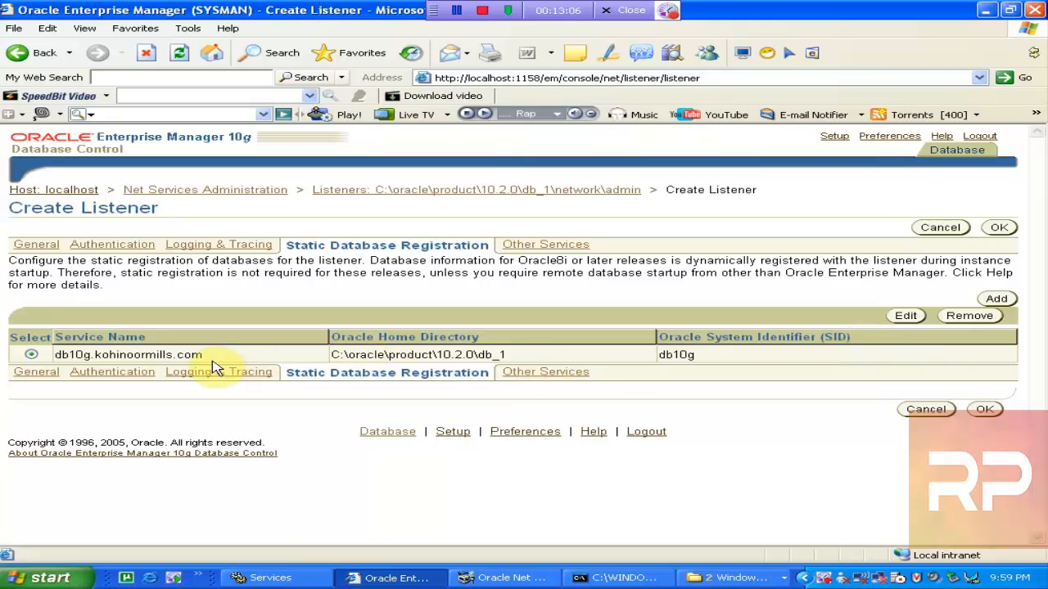
- Submit the definition of LISTENER2 to create the listener, and close the My Computer window
click(992, 229)
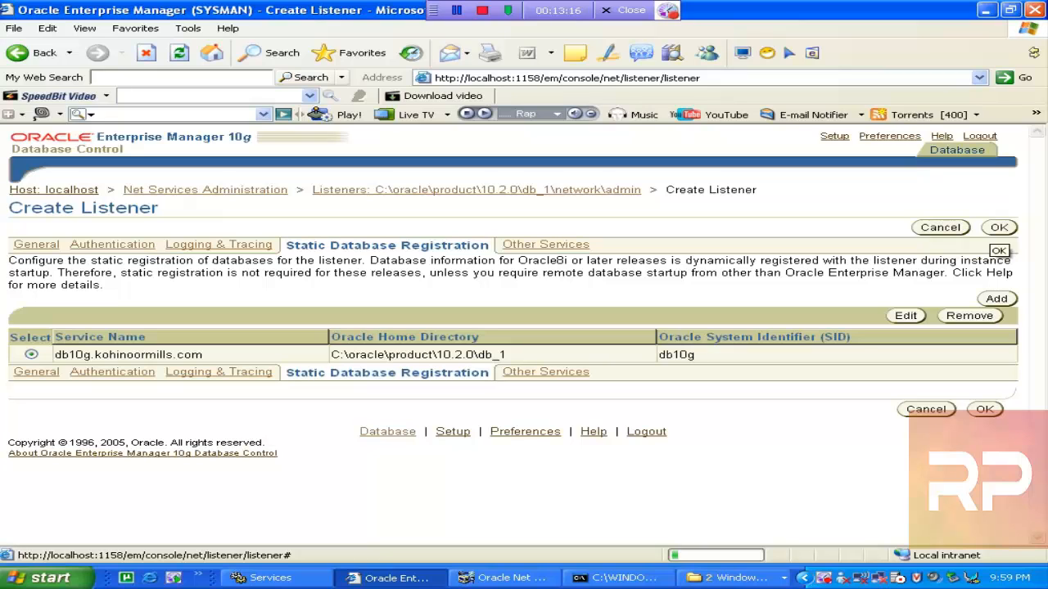
click(724, 578)
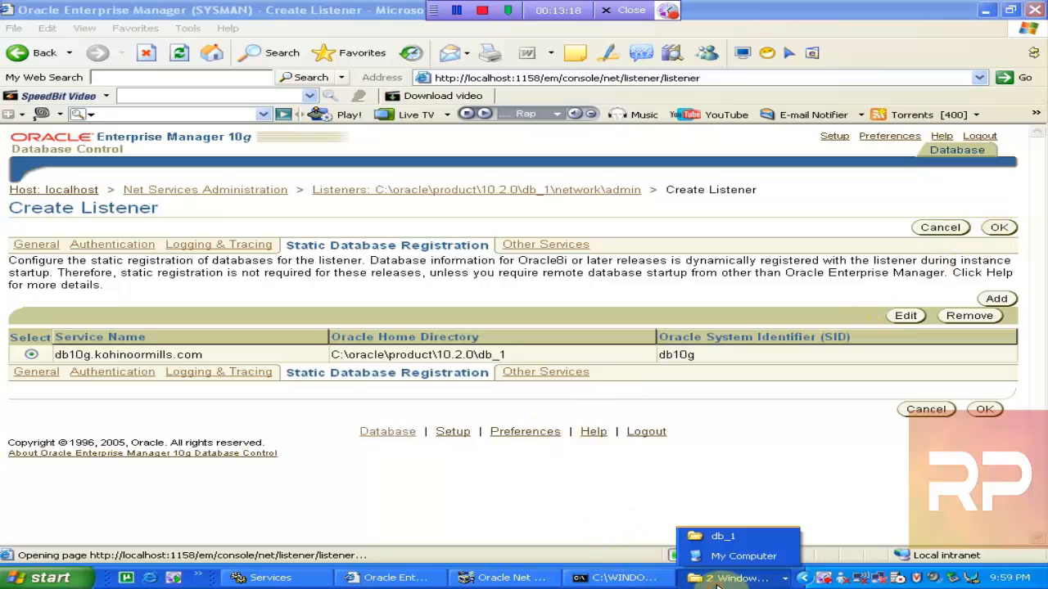
click(743, 556)
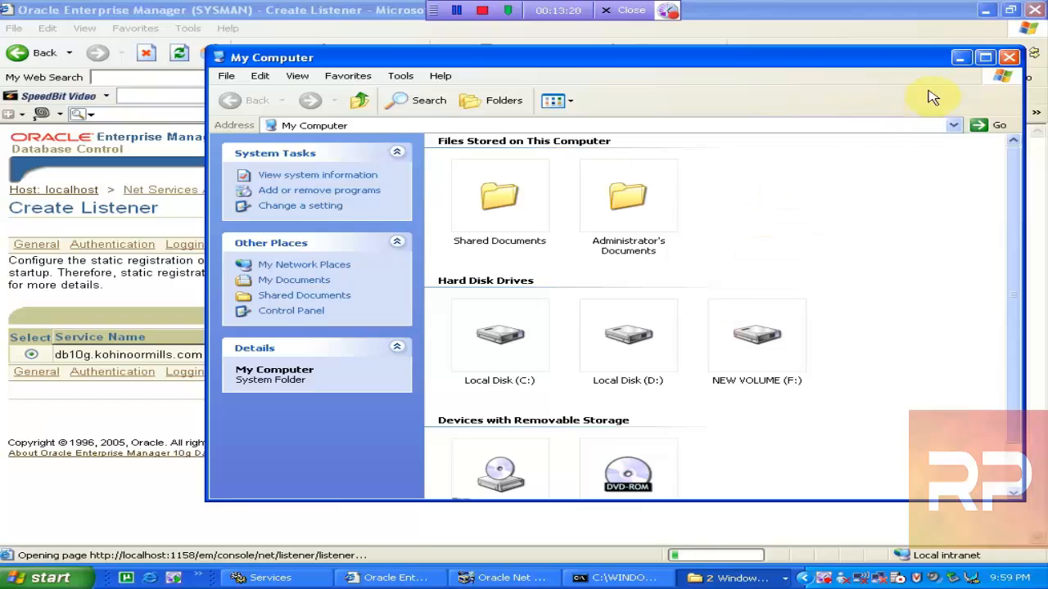
click(1009, 58)
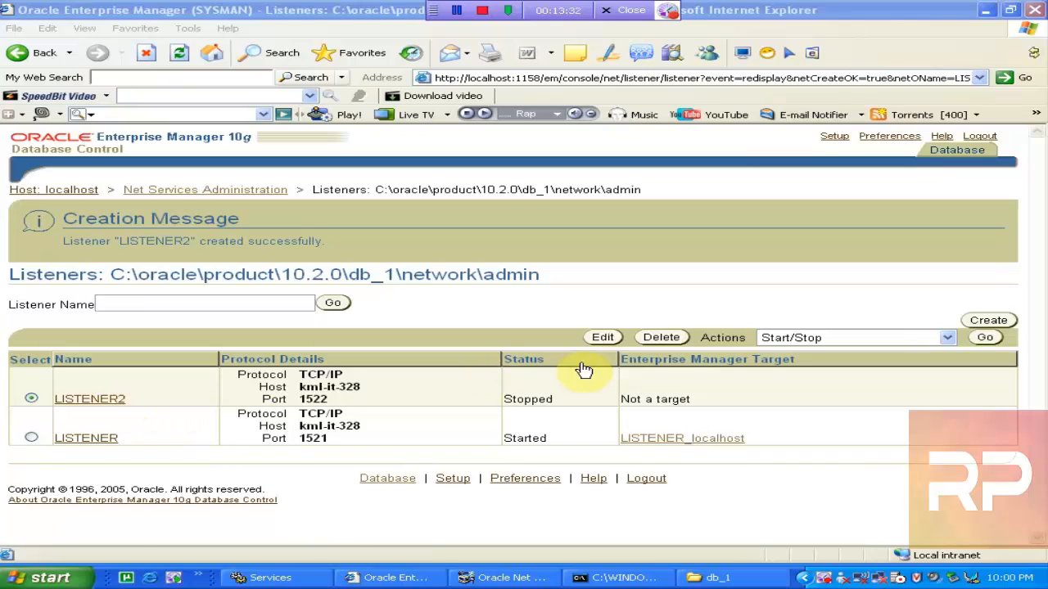
- Start LISTENER2 from the listeners list, refreshing the Windows Services list before confirming the start operation
click(984, 344)
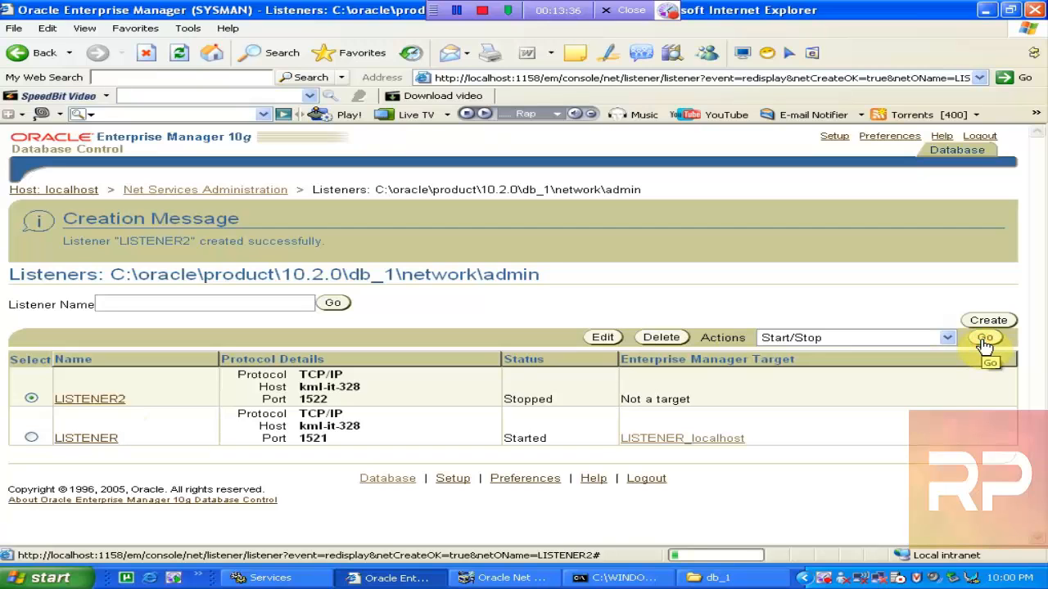
click(270, 578)
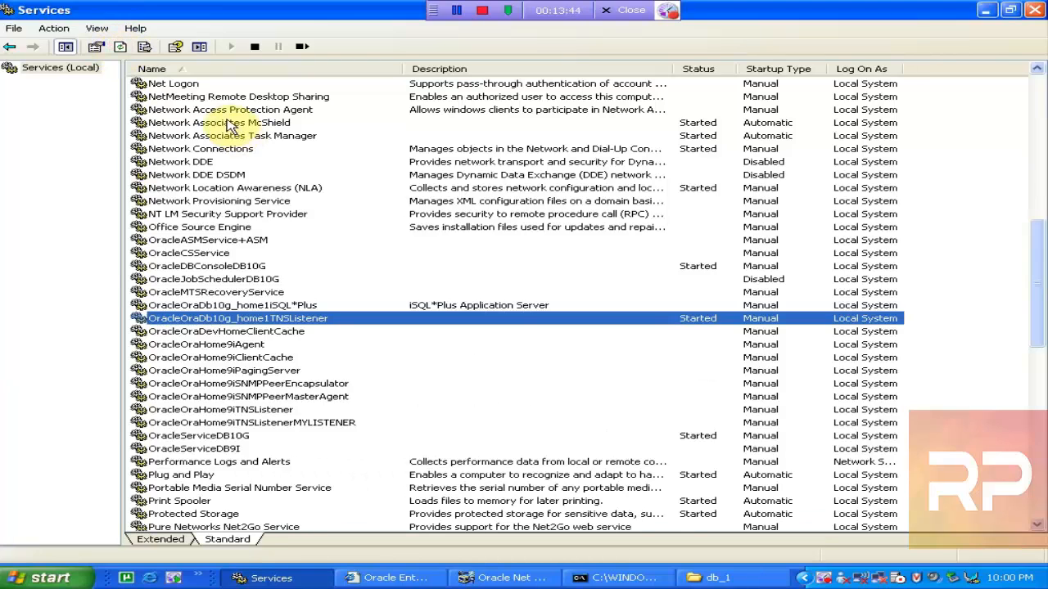
click(116, 47)
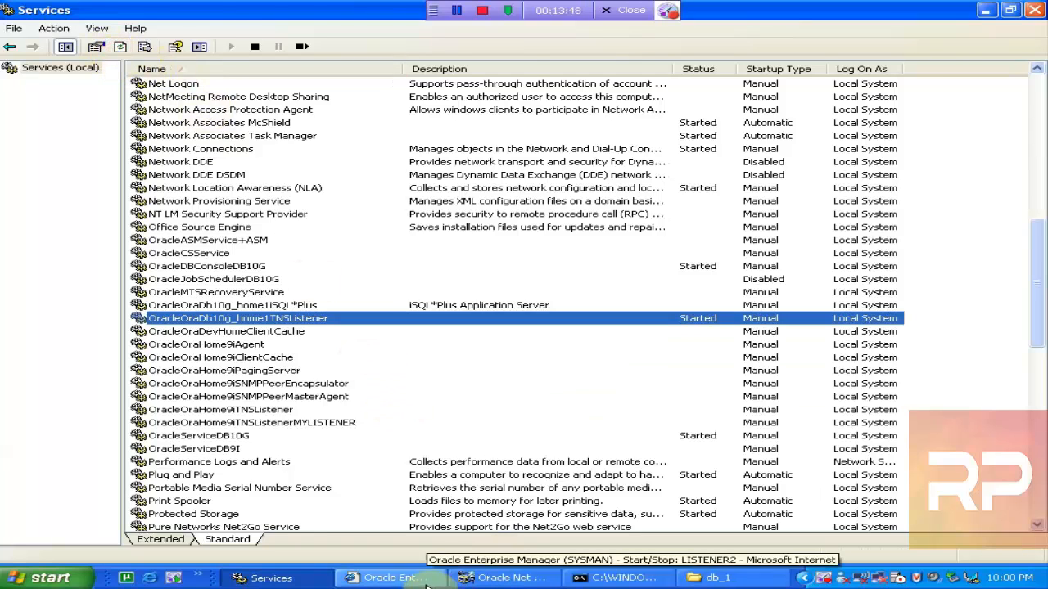
click(391, 578)
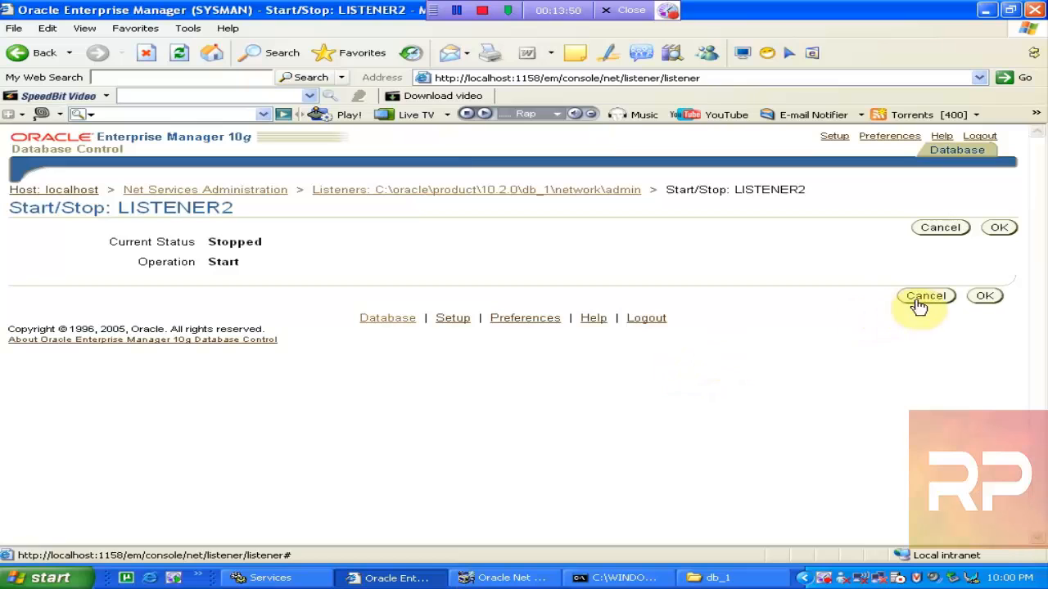
click(985, 295)
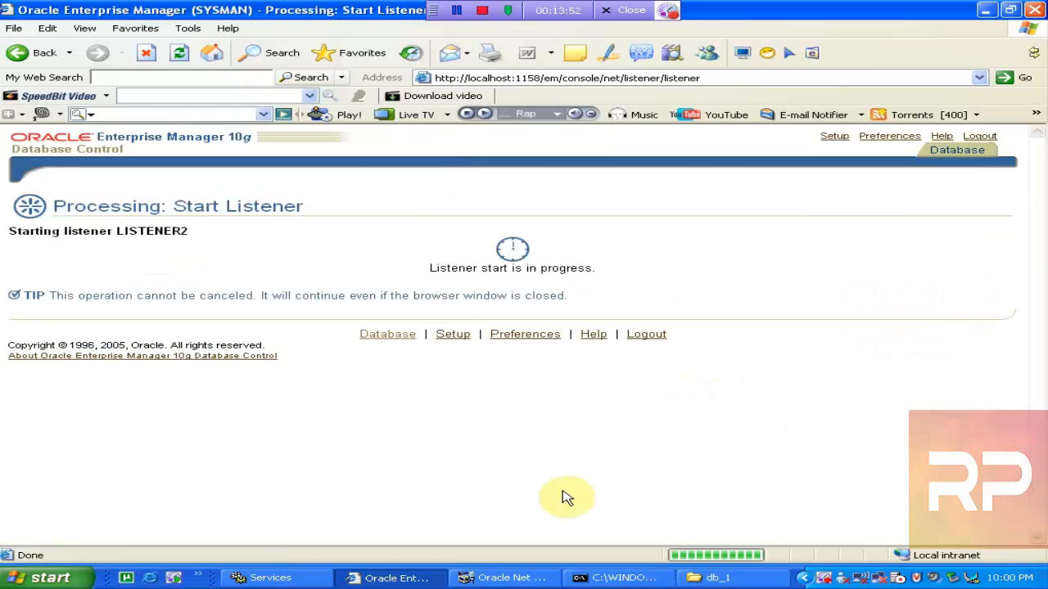
- Switch to Services, refresh the list and check the OracleOraDb10g_home1TNSListenerLISTENER2 service
click(312, 583)
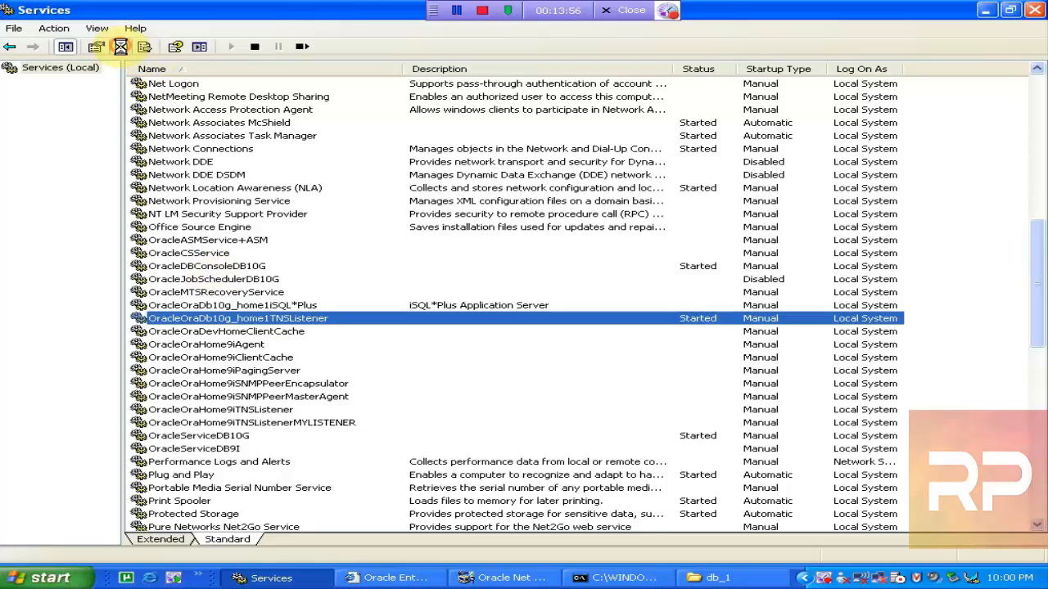
click(121, 47)
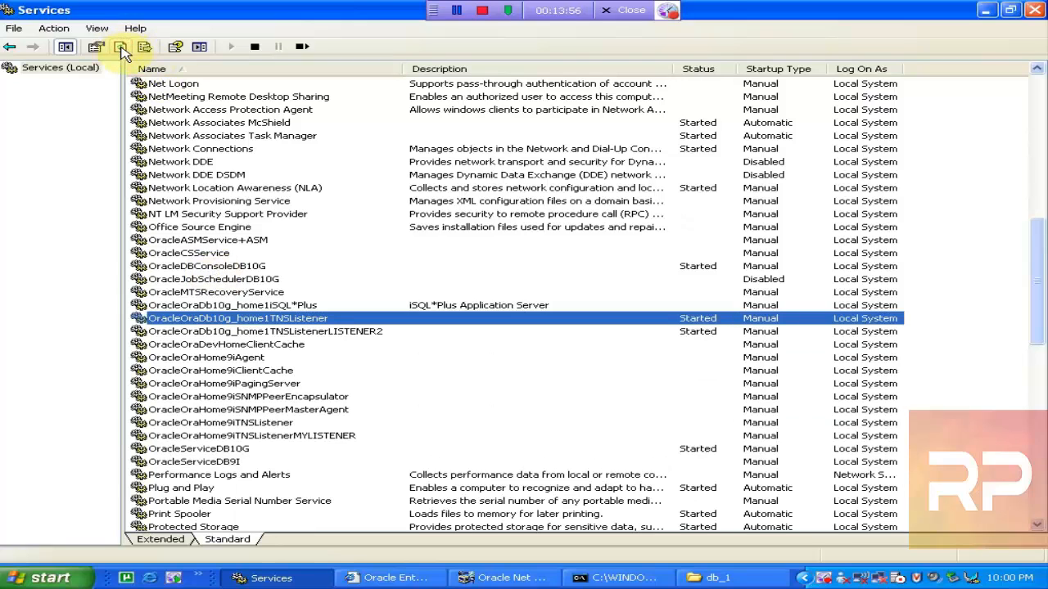
click(271, 334)
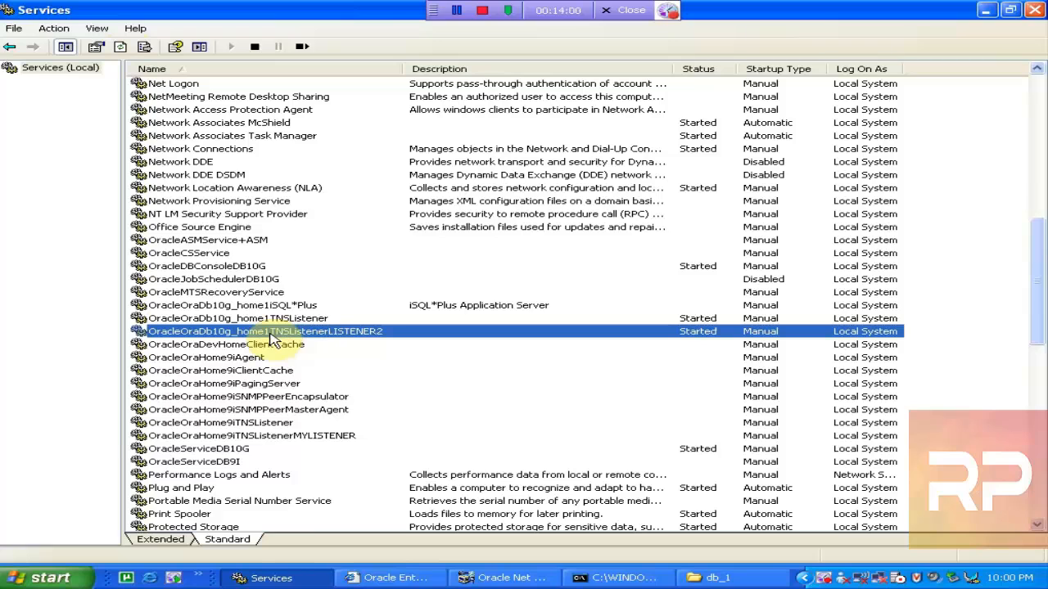
click(505, 579)
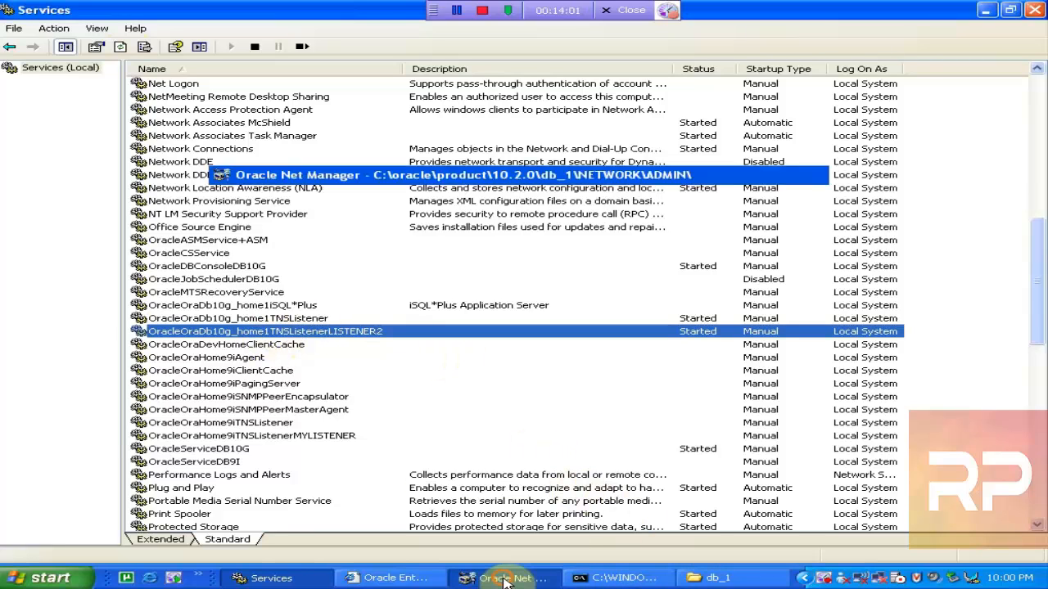
- Return to Enterprise Manager and read the listener control output for LISTENER2's start through to its end
click(407, 578)
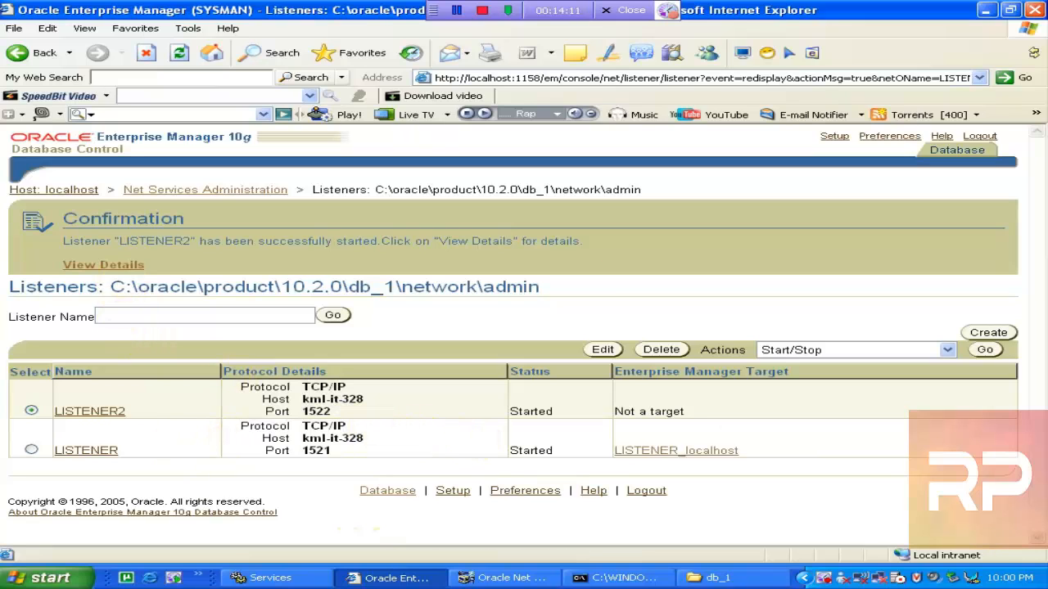
click(104, 265)
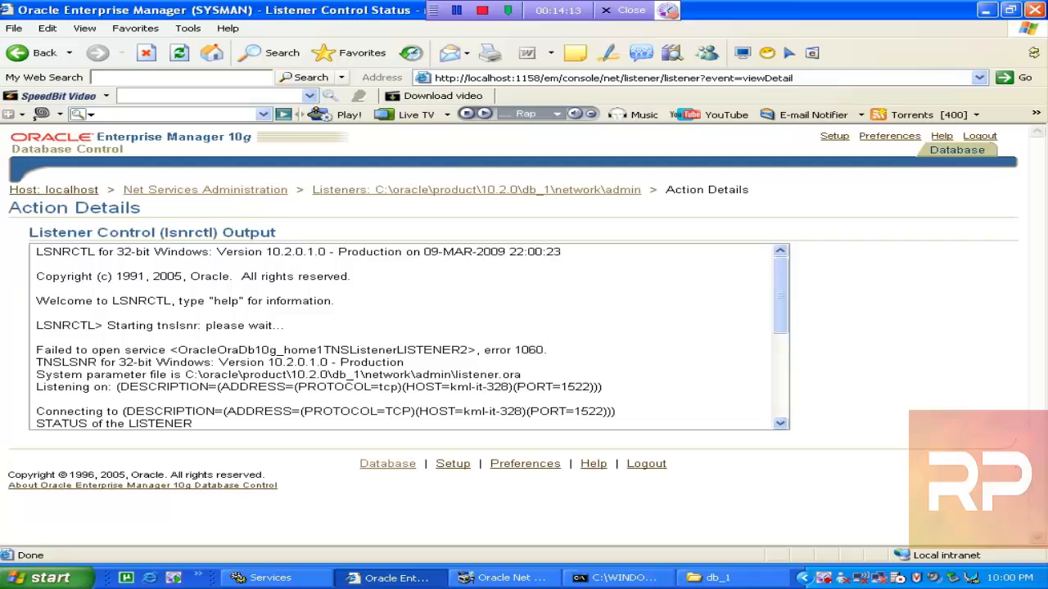
click(778, 291)
drag(778, 292, 823, 424)
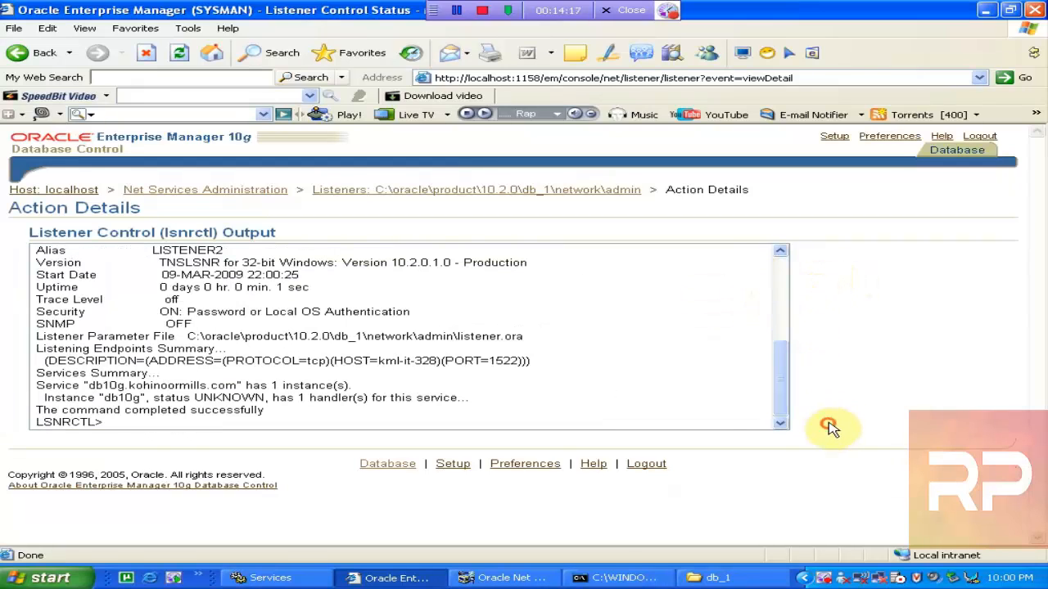
- Compare the two OracleOraDb10g_home1 listener services in Services, glance at Oracle Net Manager and return to Enterprise Manager
click(331, 579)
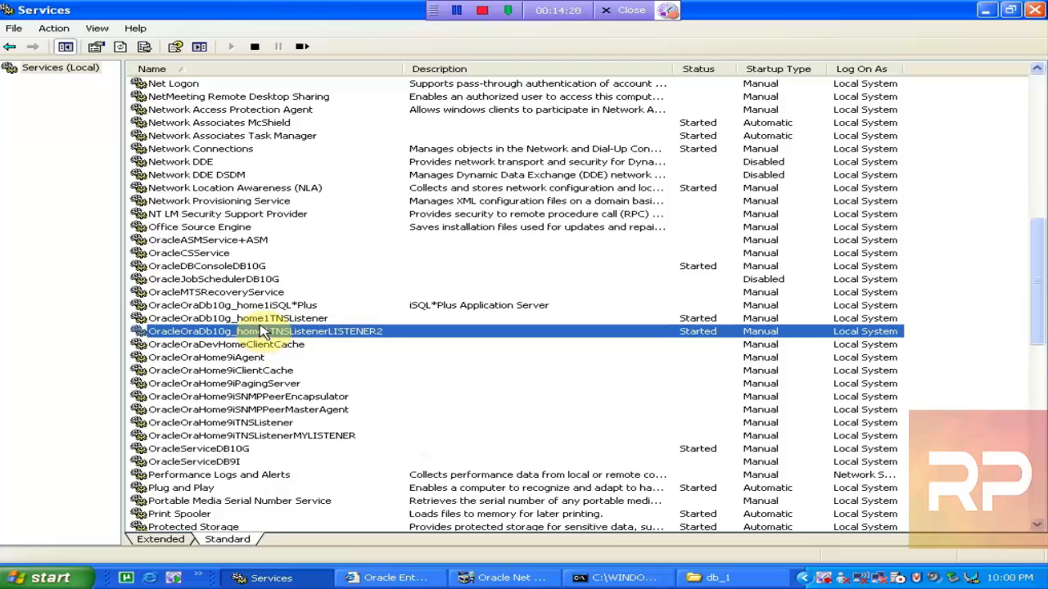
click(241, 318)
click(238, 330)
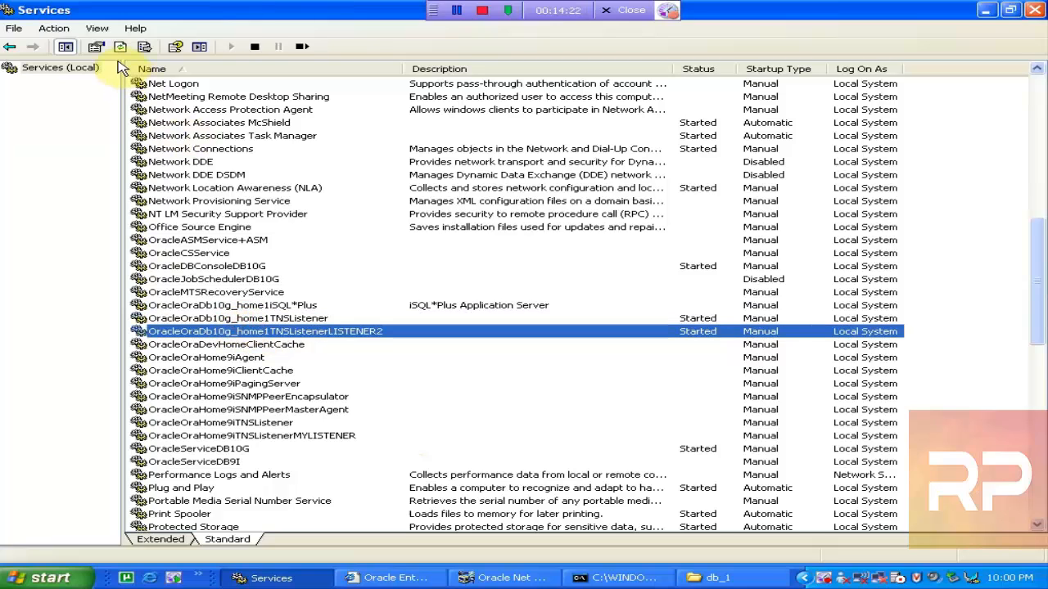
click(509, 578)
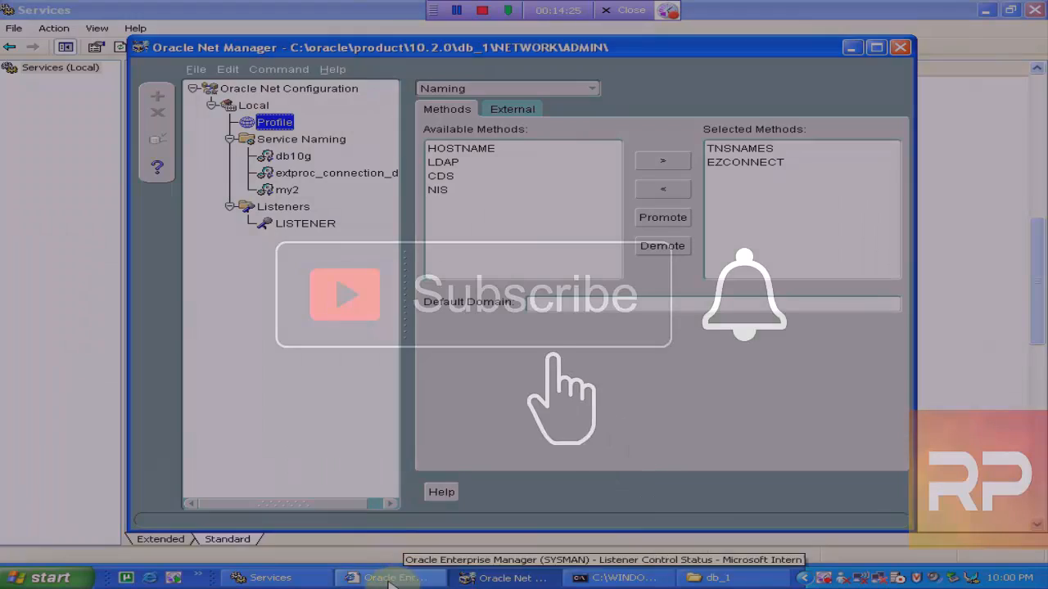
click(383, 578)
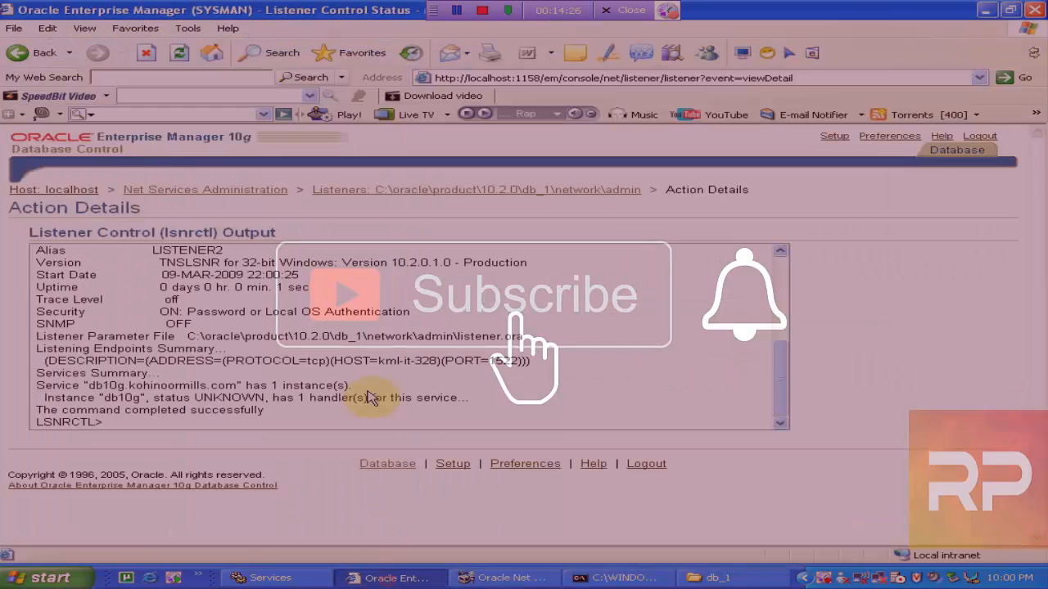
- Reopen the Listeners category from Net Services Administration and examine the host and port details of LISTENER2 and LISTENER
click(258, 191)
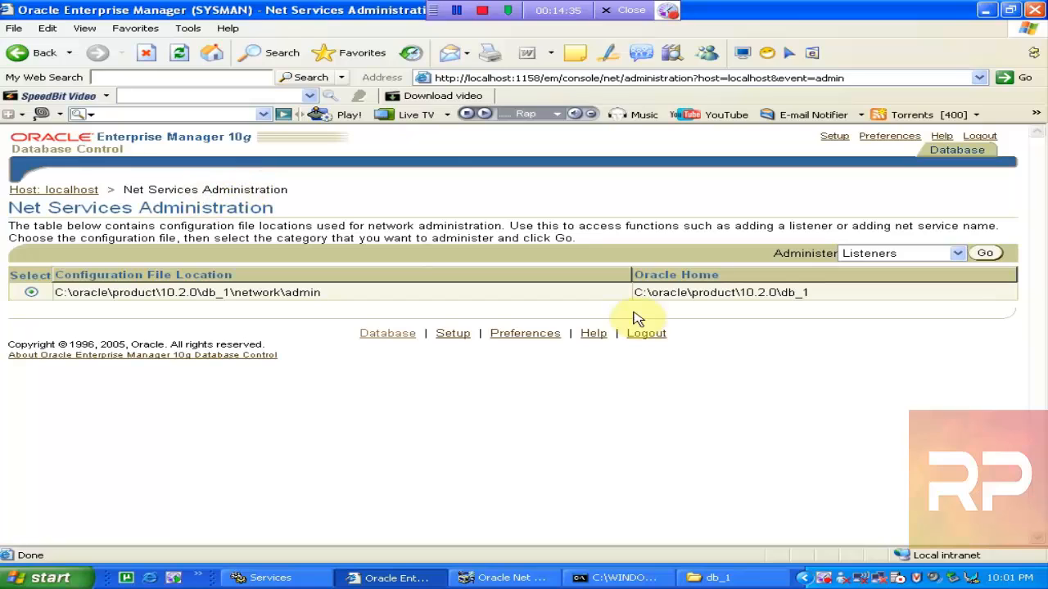
click(957, 255)
click(961, 268)
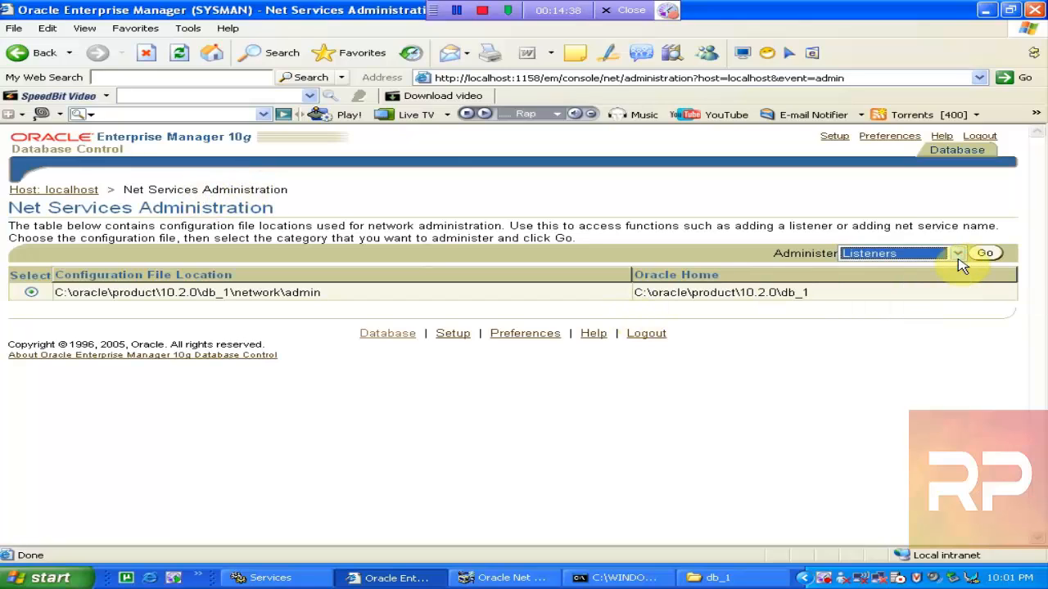
click(957, 257)
click(958, 260)
click(979, 260)
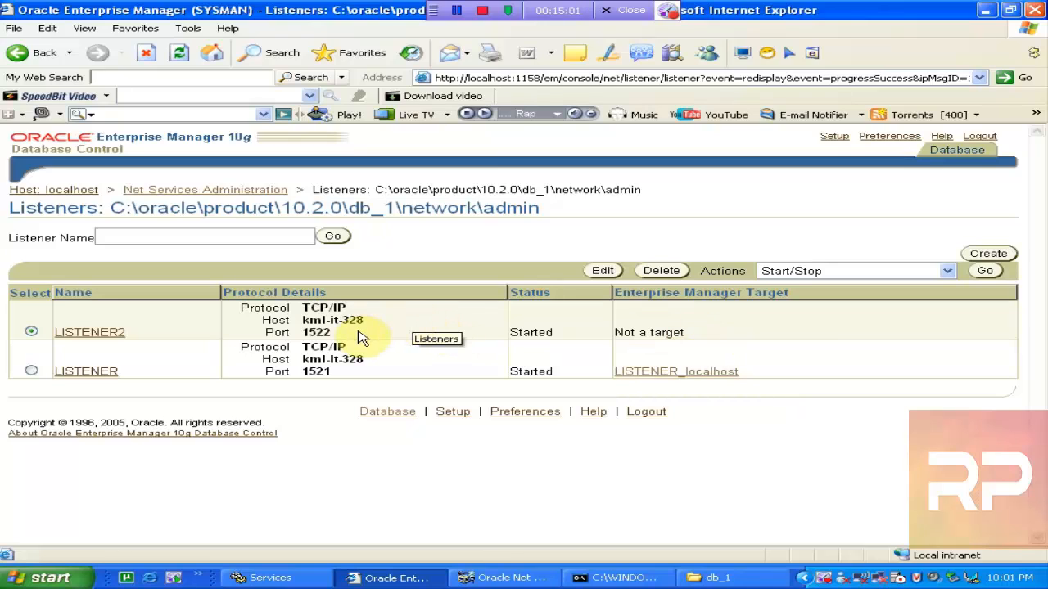
click(329, 335)
drag(329, 334, 309, 333)
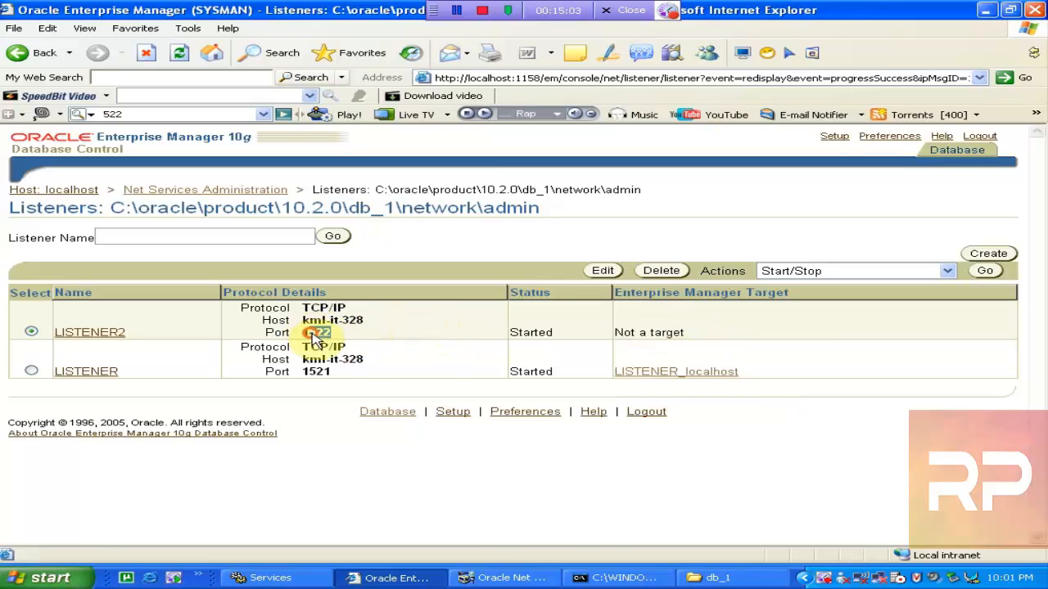
drag(329, 372, 270, 360)
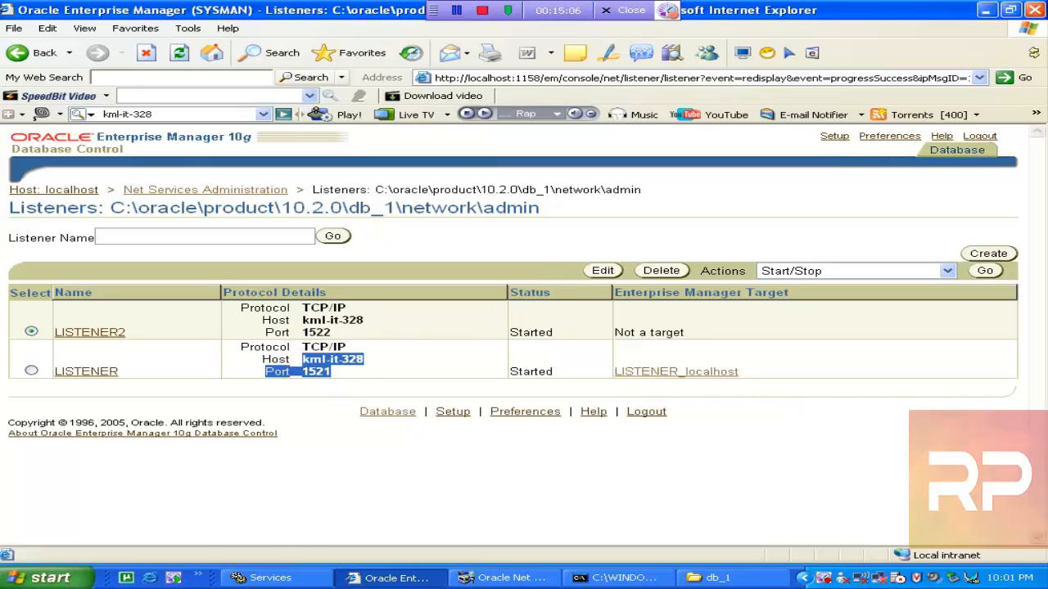
- Go back to Net Services Administration and choose Local Naming as the category to administer
click(218, 194)
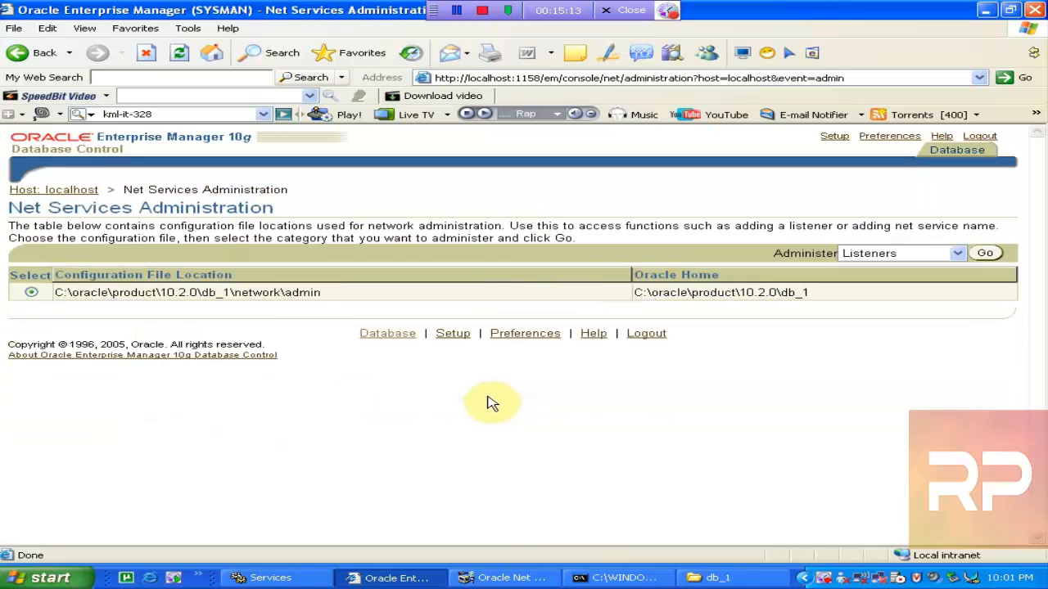
click(942, 258)
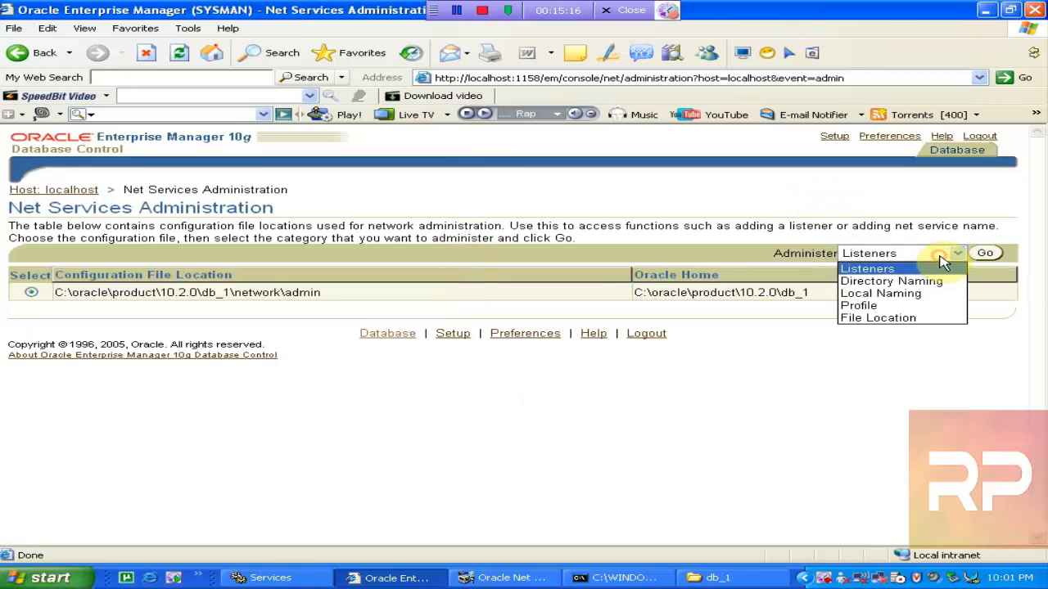
click(900, 293)
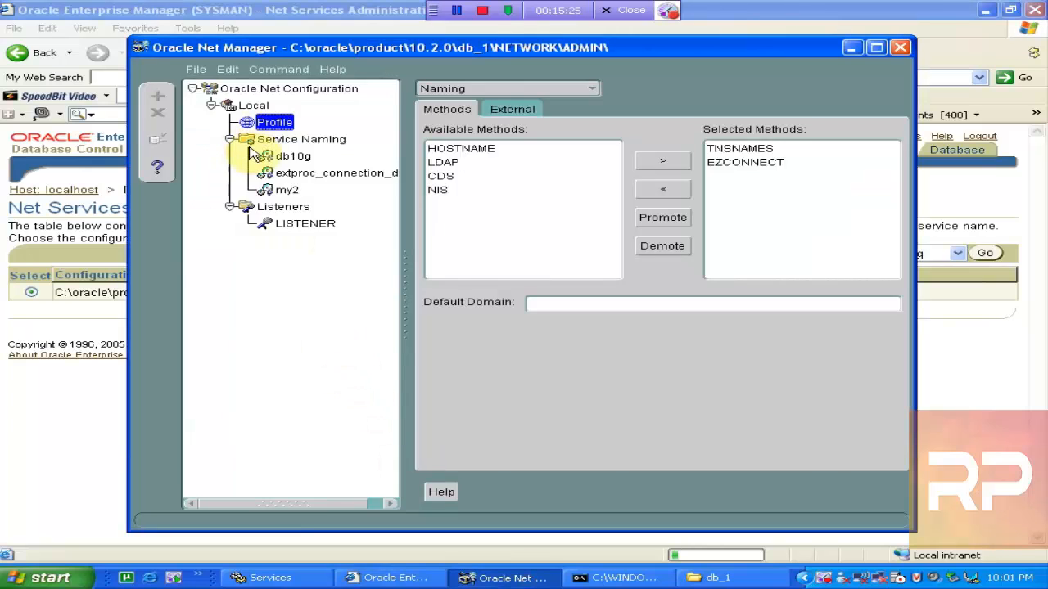
- In Oracle Net Manager, select the Service Naming folder to examine its local naming entries
click(262, 139)
click(230, 140)
click(229, 142)
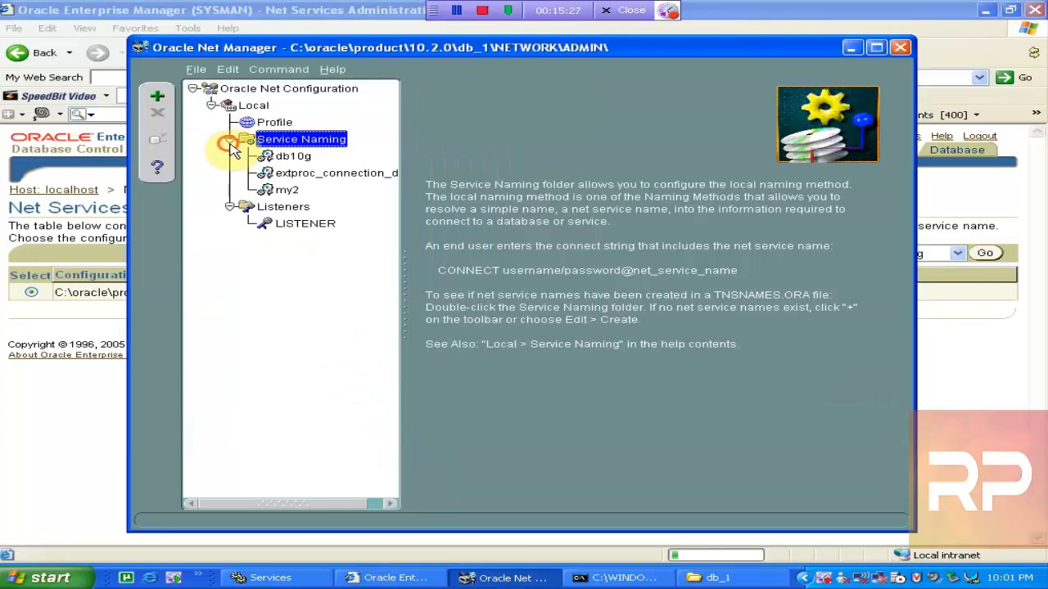
- Switch back to Enterprise Manager and open the Local Naming category to examine the net service names in tnsnames.ora
click(749, 12)
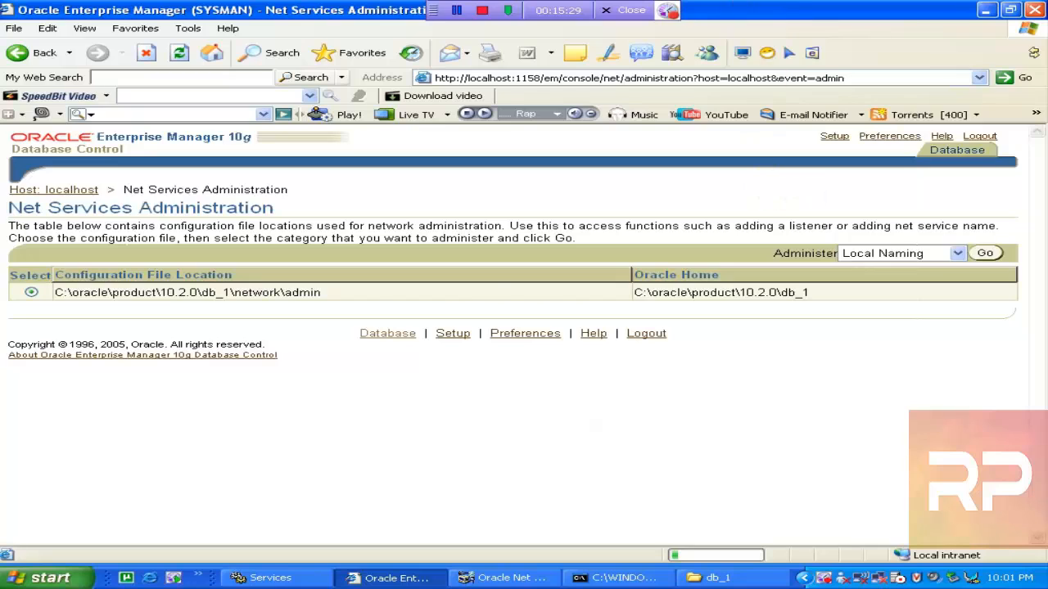
click(983, 254)
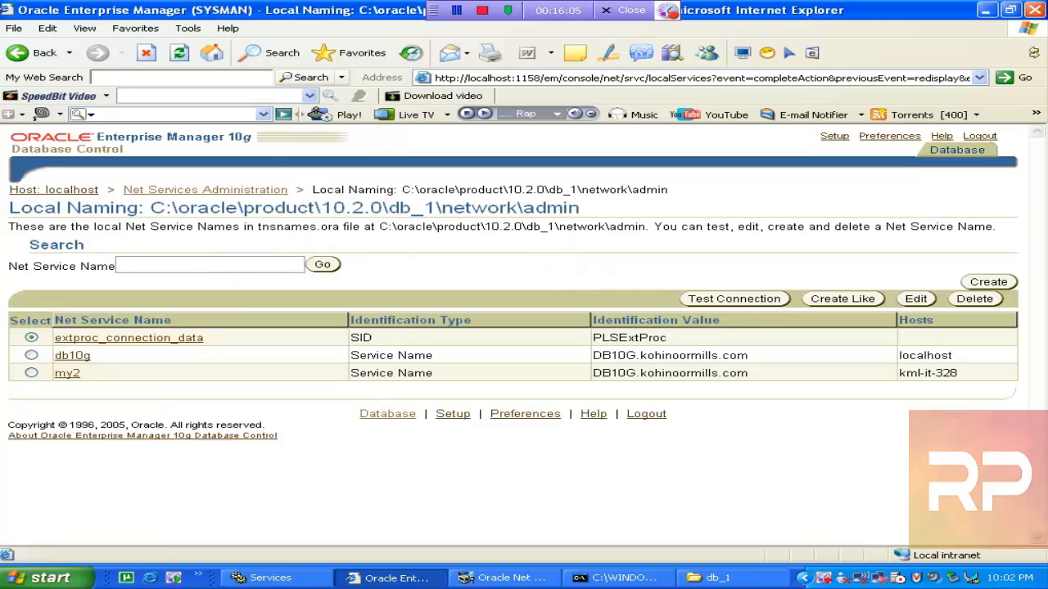
- Return to Net Services Administration and open the Profile category for the db_1 network configuration
click(223, 193)
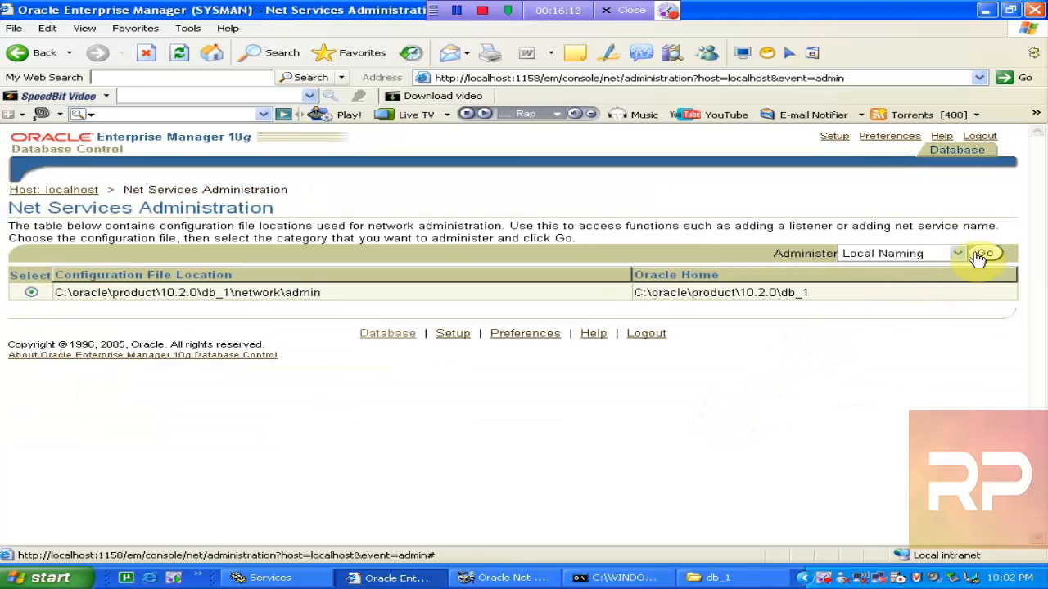
click(955, 255)
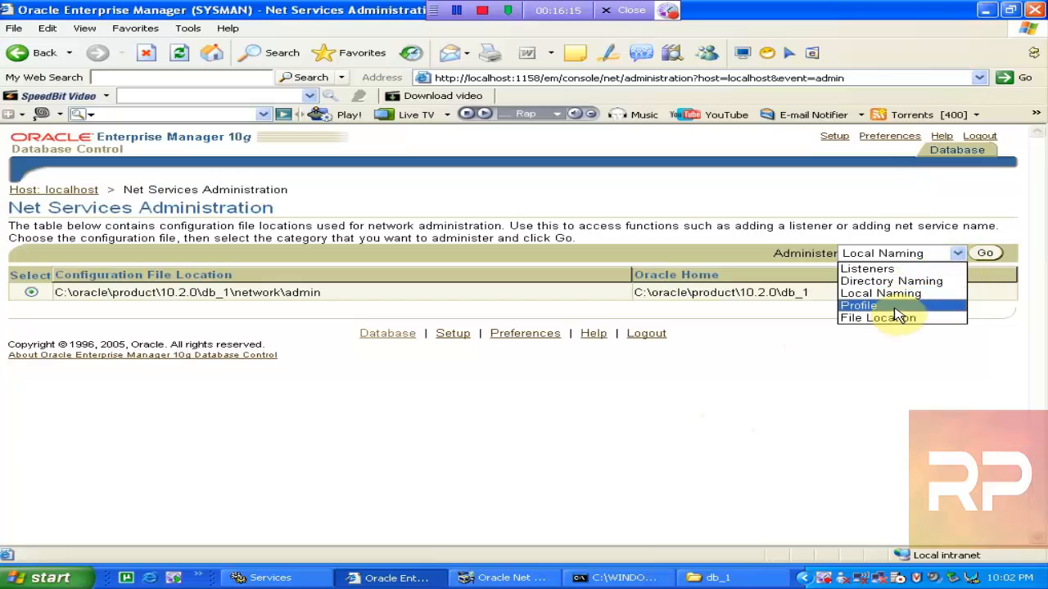
click(893, 307)
click(984, 253)
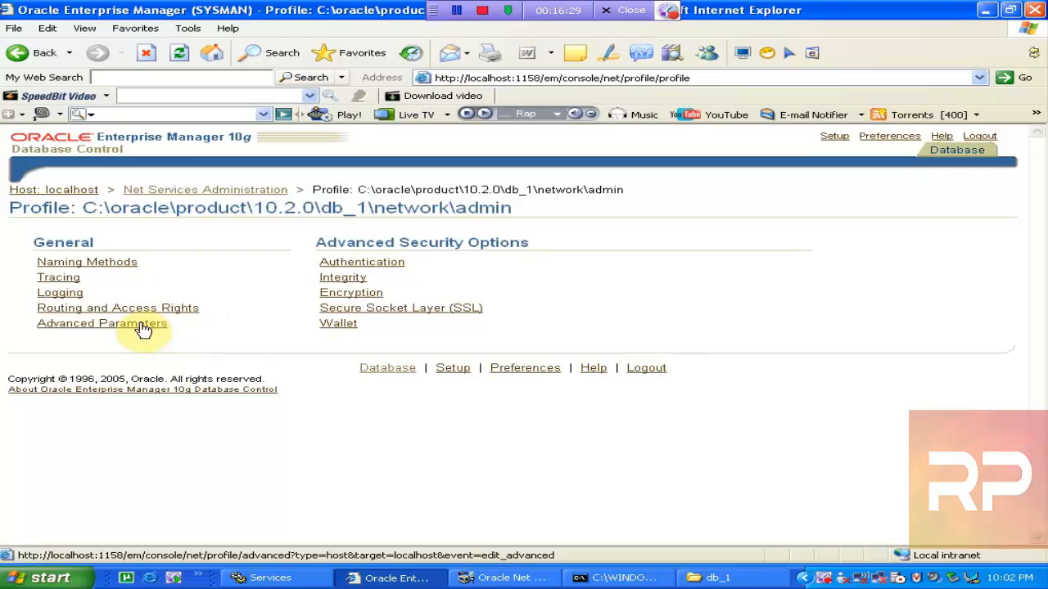
- In the profile's Naming Methods, remove EZCONNECT from the selected methods, leaving only TNSNAMES, and save the configuration
click(111, 269)
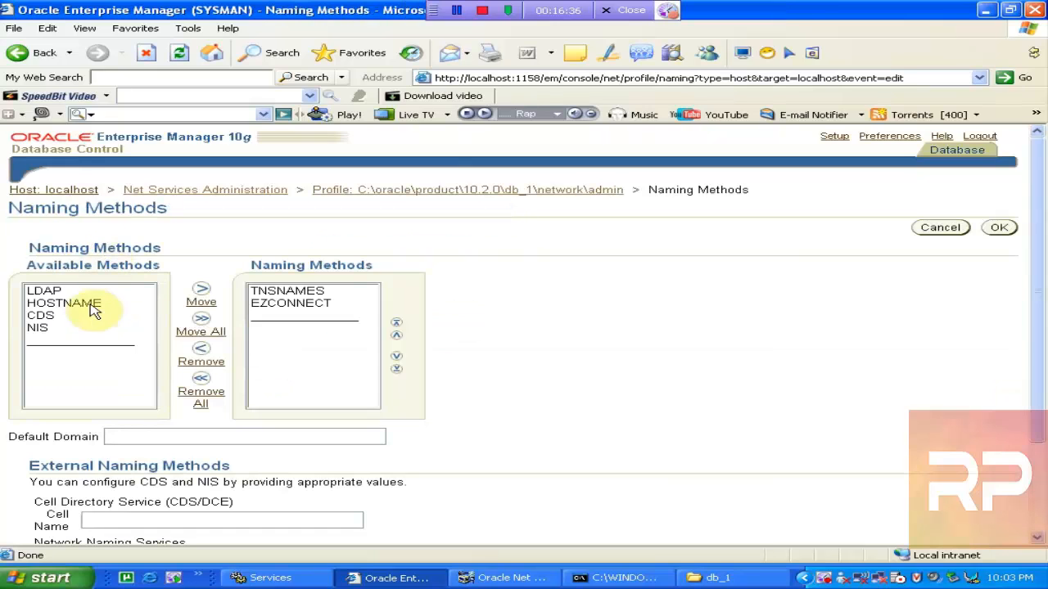
click(311, 294)
click(309, 304)
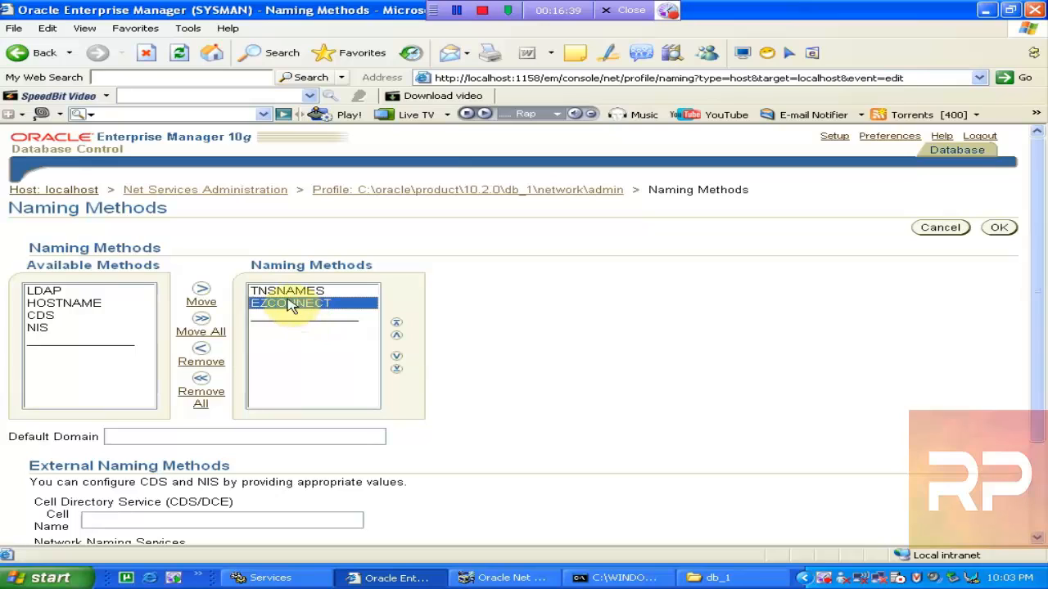
click(293, 292)
click(287, 304)
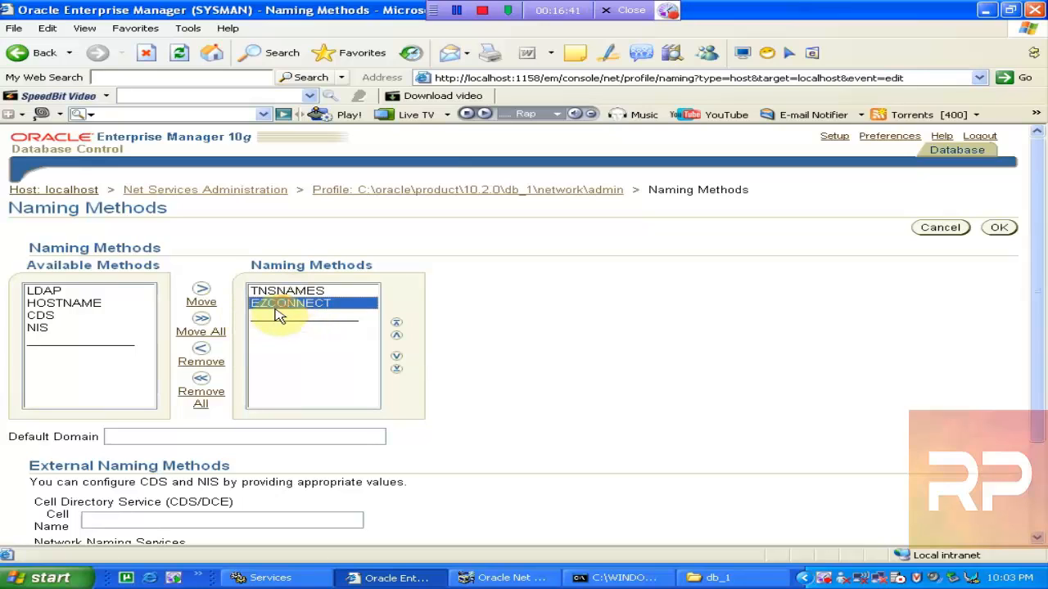
click(200, 362)
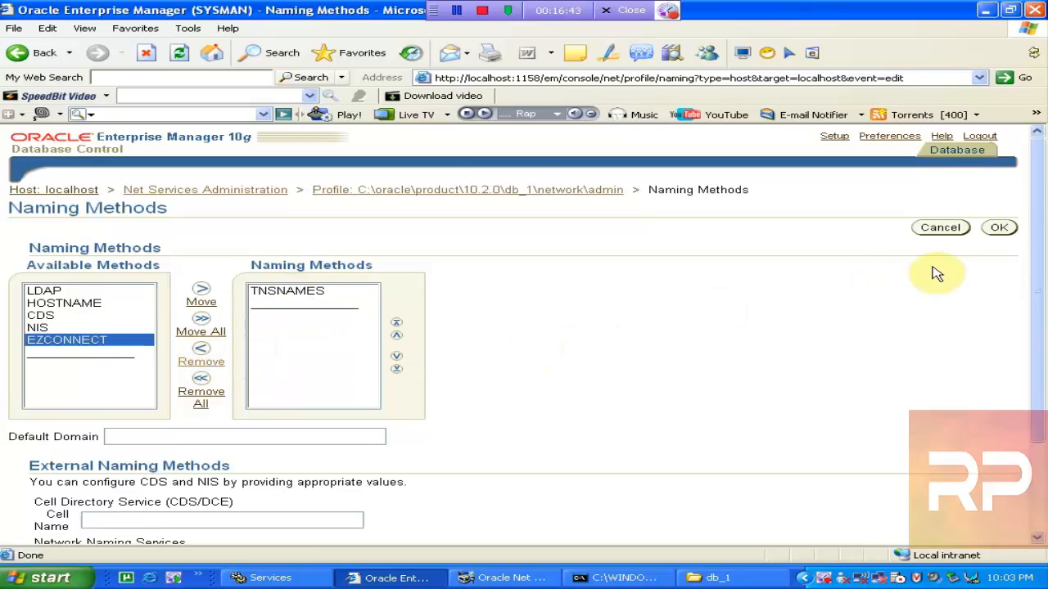
drag(1037, 237, 1044, 347)
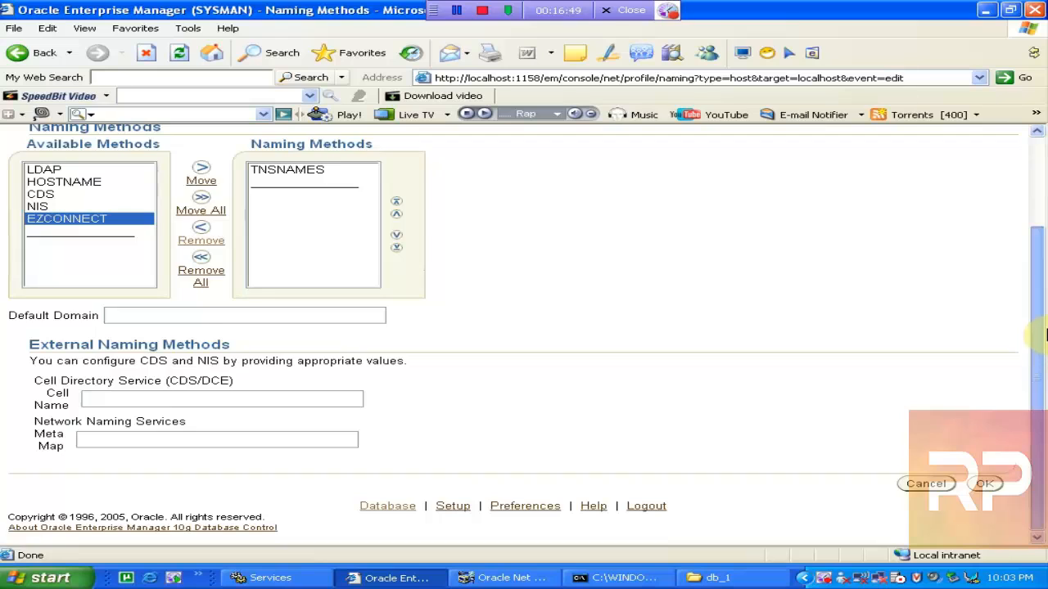
scroll(1039, 336, up, 3)
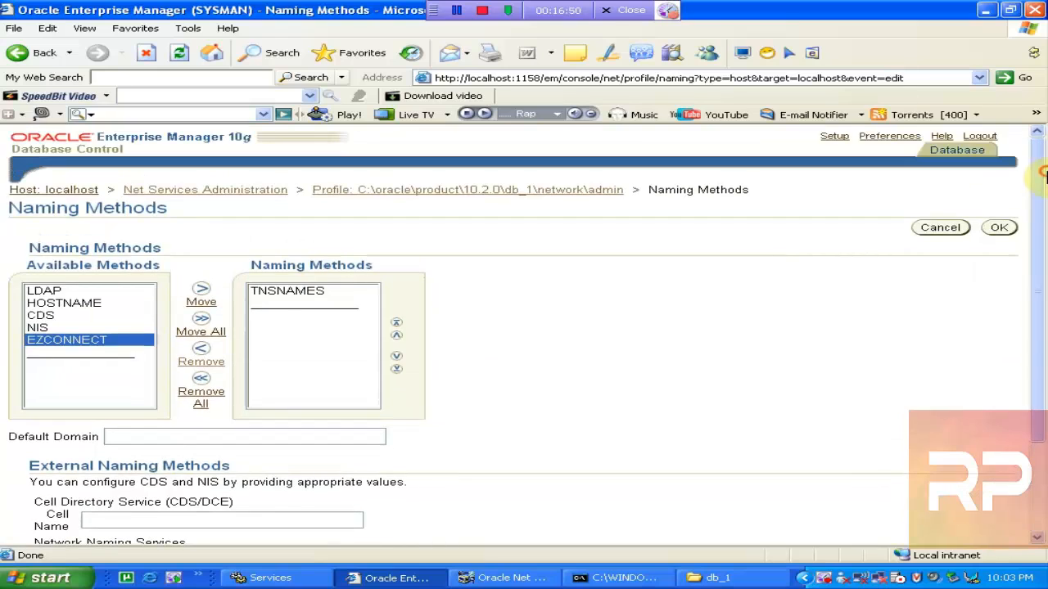
click(999, 228)
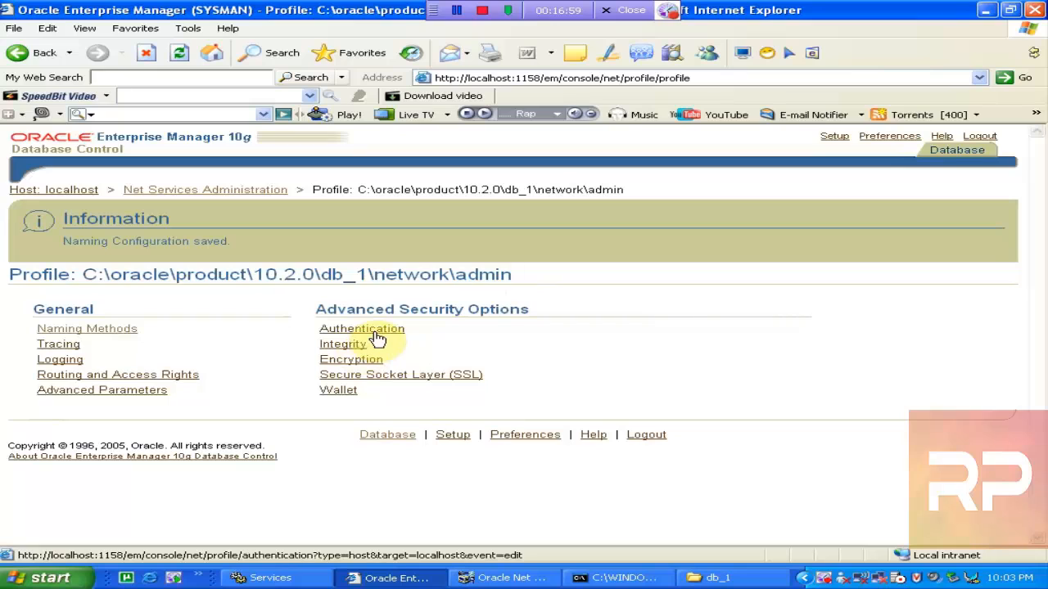
- Open the profile's Authentication methods, review the selected NTS method and continue without altering the selection
click(375, 331)
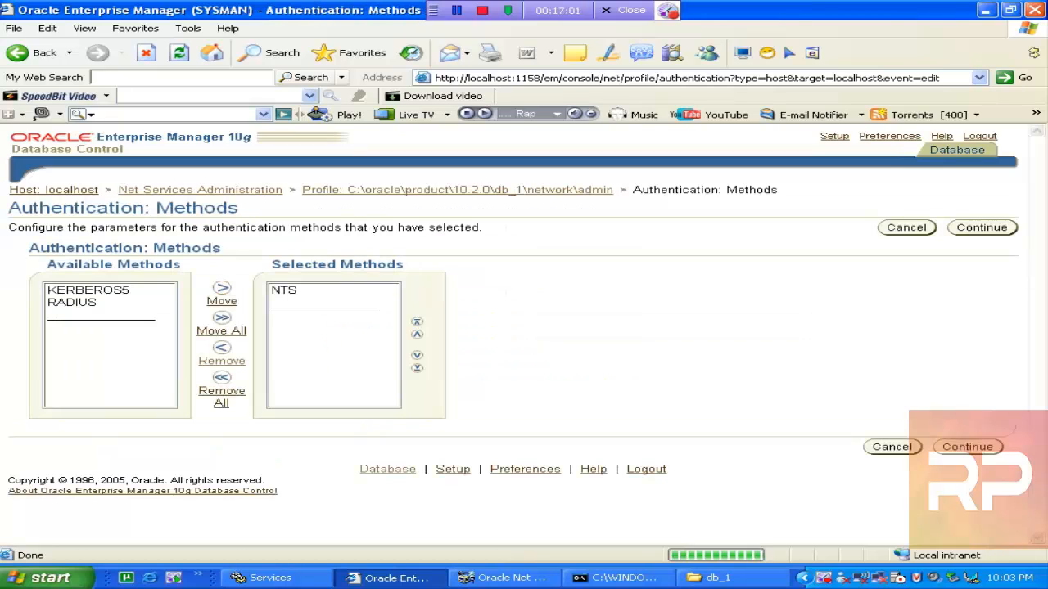
click(295, 295)
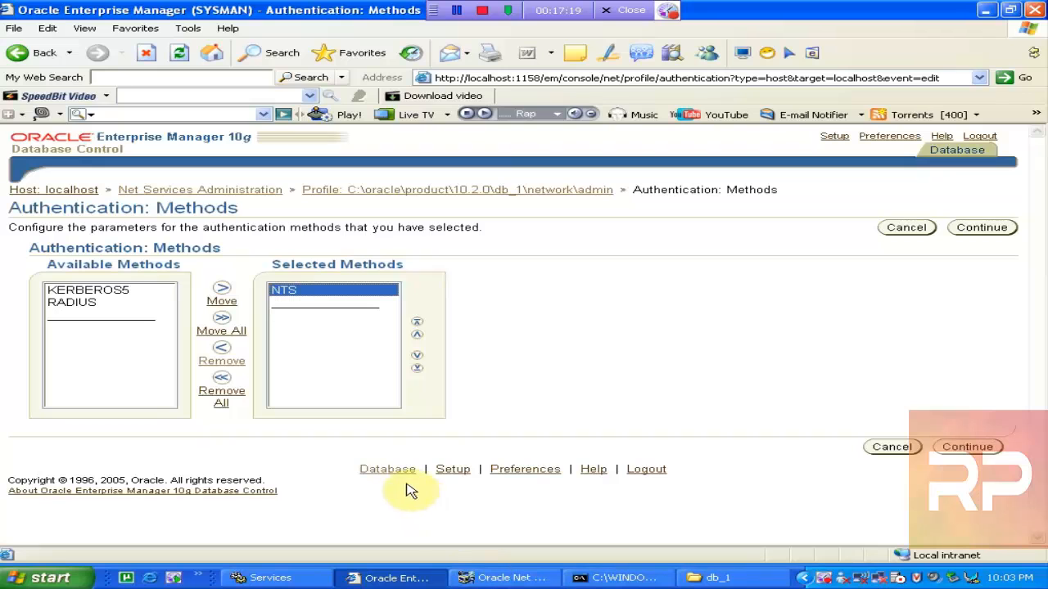
click(966, 449)
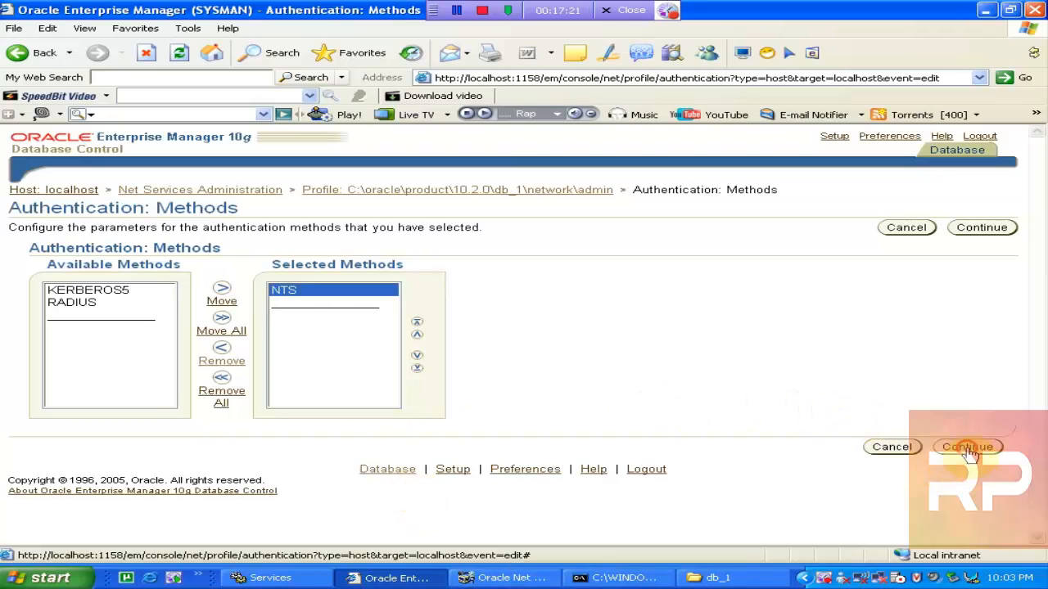
- Open the sqlnet file in the db_1 NETWORK\ADMIN folder, examine its authentication services and directory path entries, close it and return to Enterprise Manager
click(714, 579)
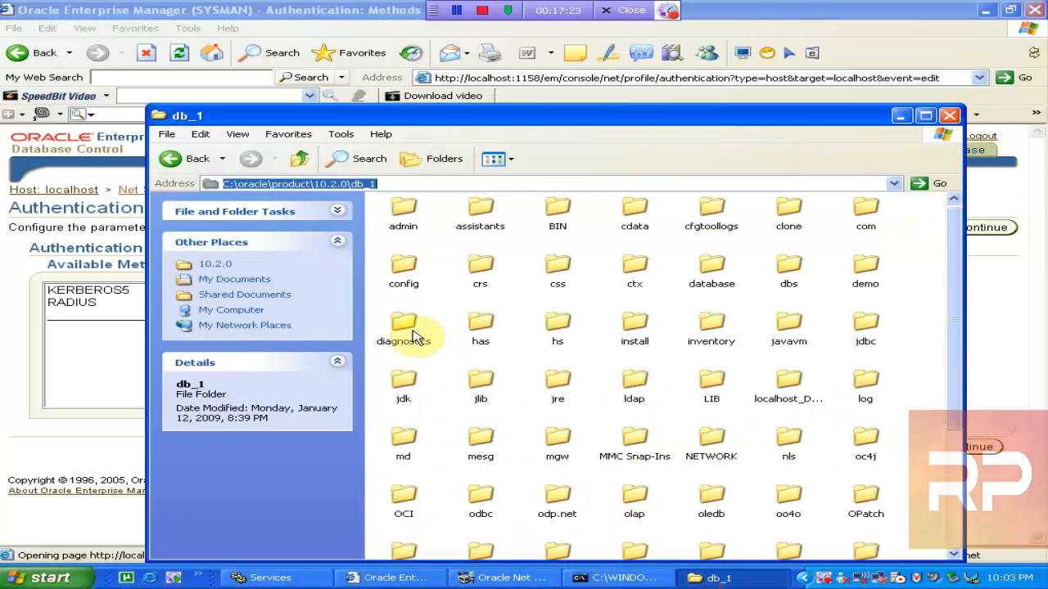
click(402, 276)
key(n)
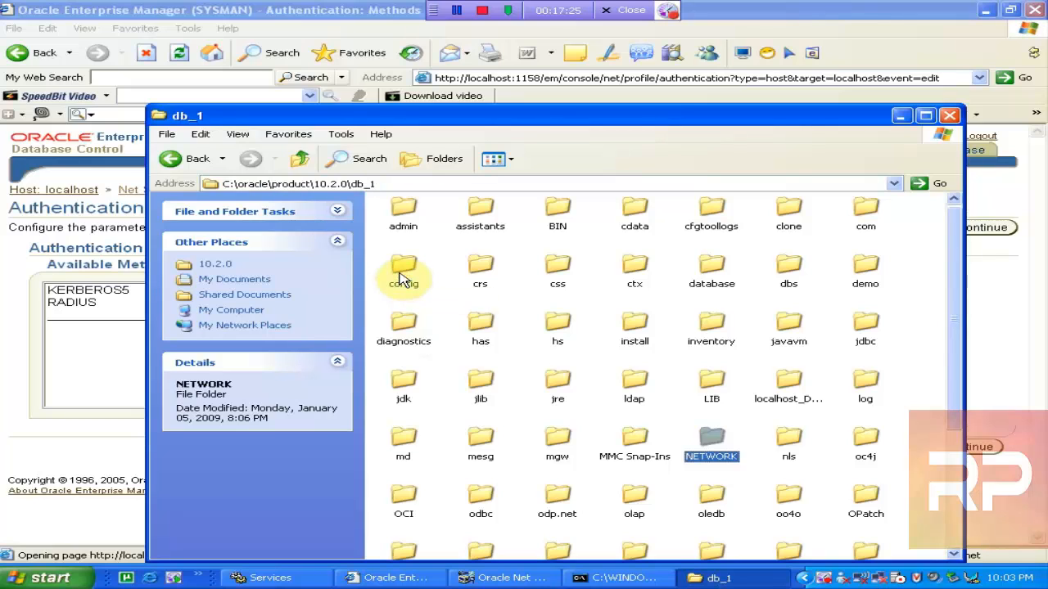
key(Return)
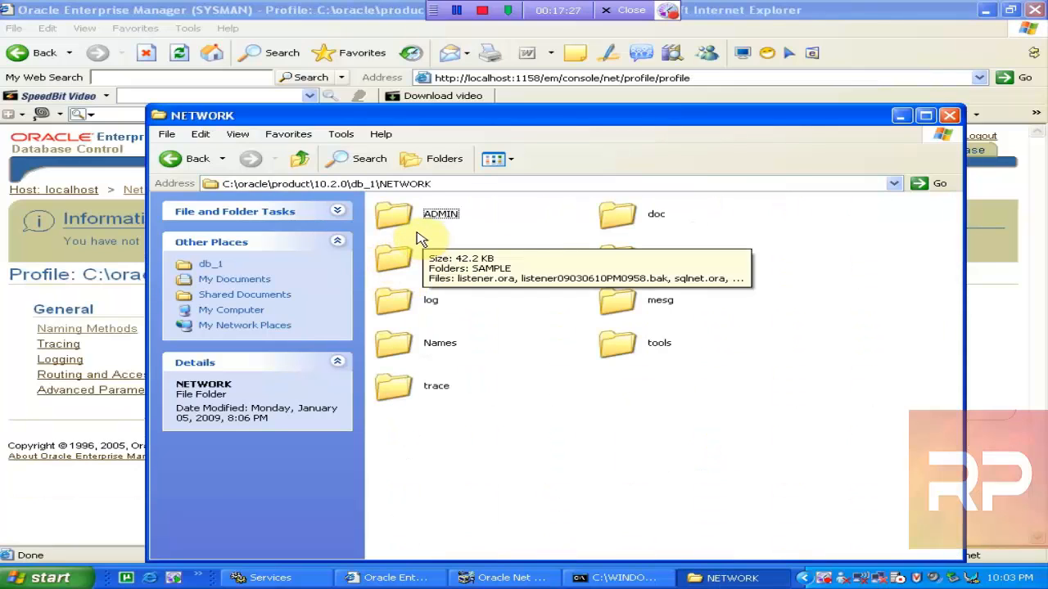
double_click(408, 224)
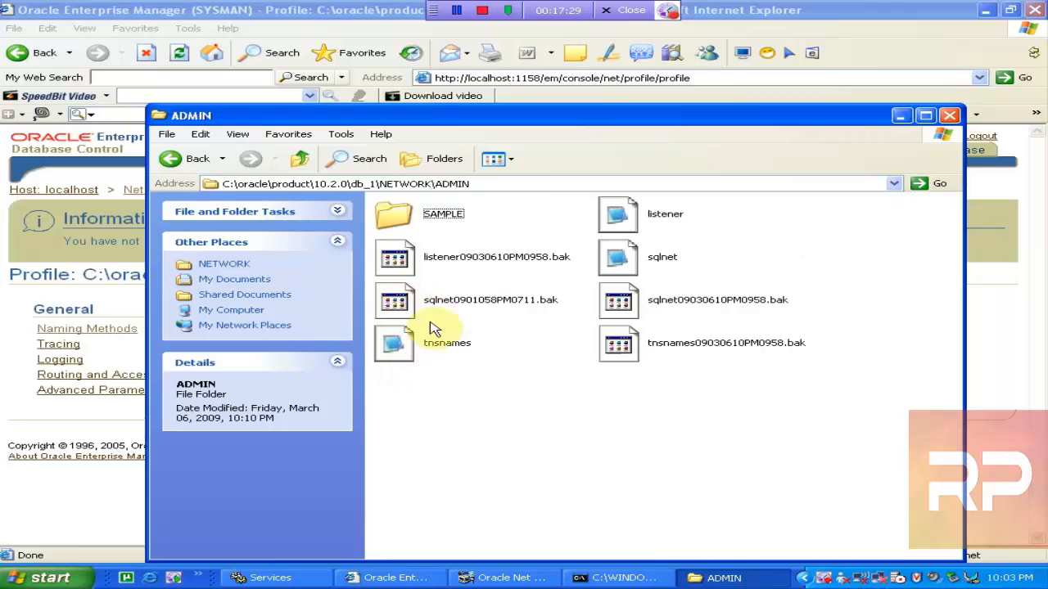
double_click(610, 271)
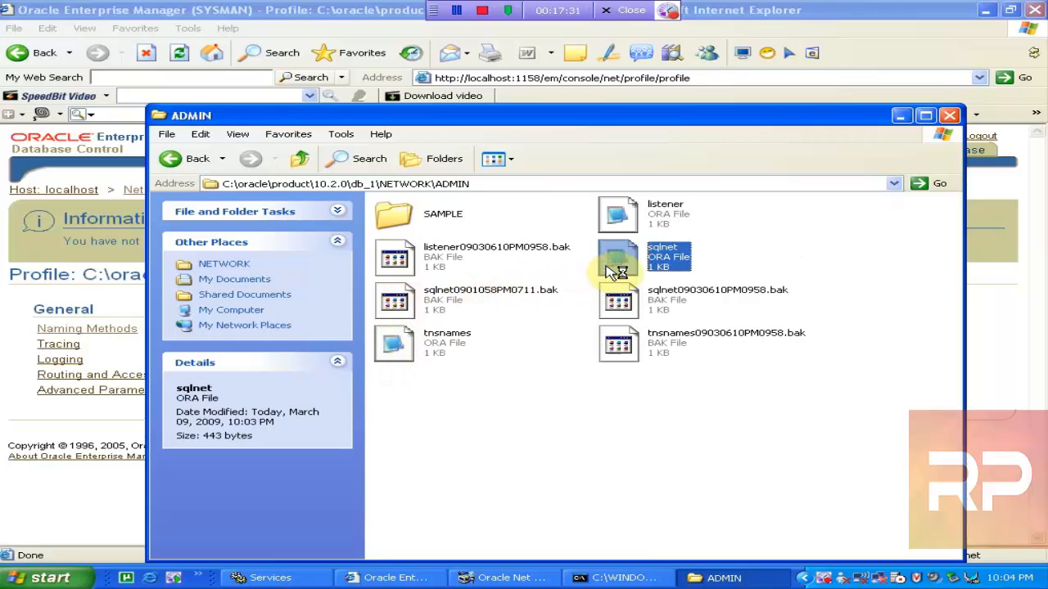
click(358, 372)
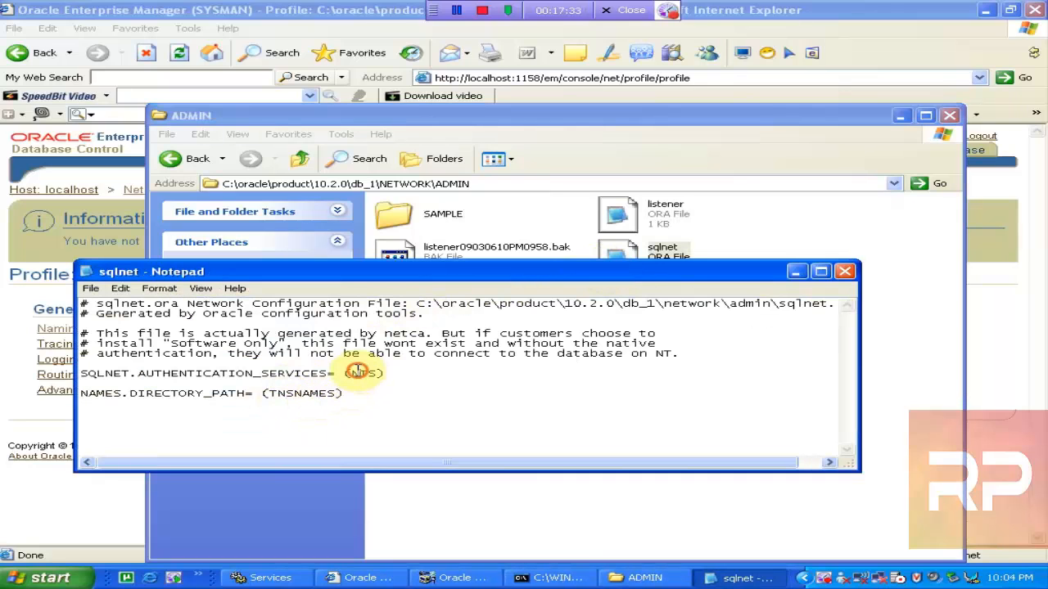
click(302, 392)
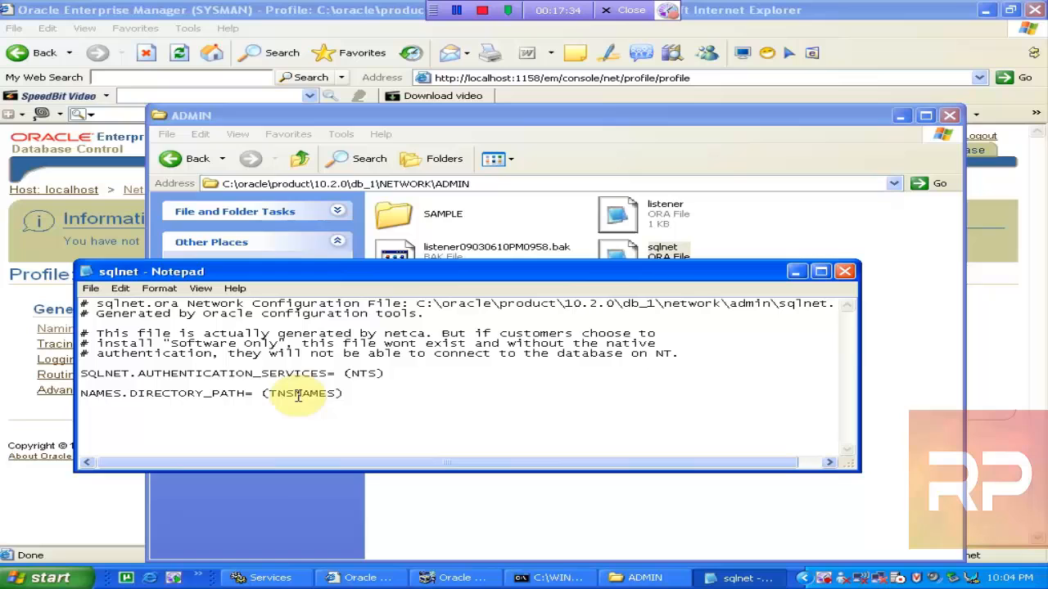
click(845, 272)
click(823, 16)
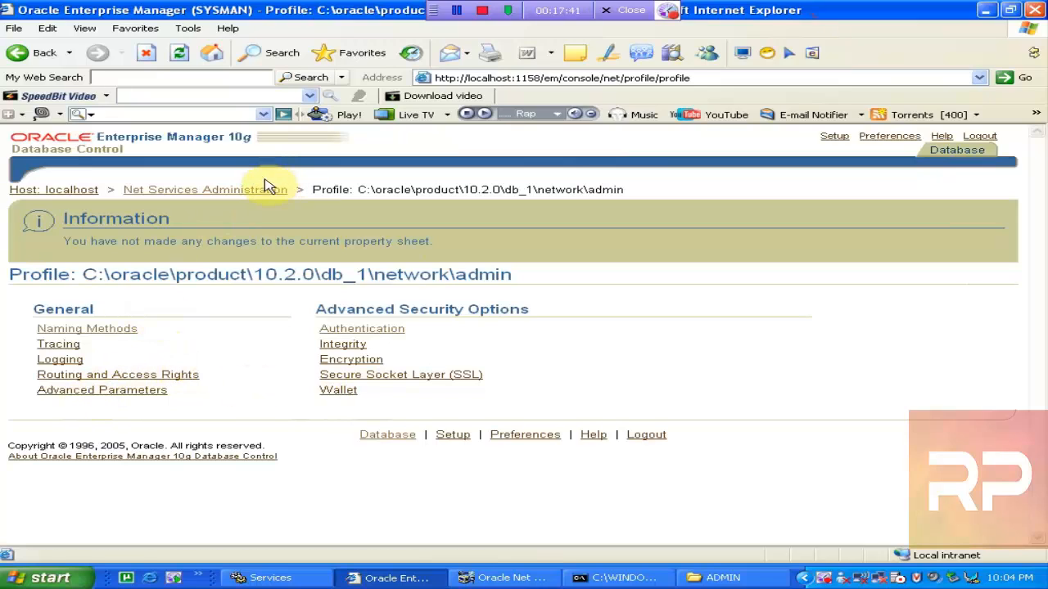
- Go back to Net Services Administration and open the Local Naming category
click(205, 189)
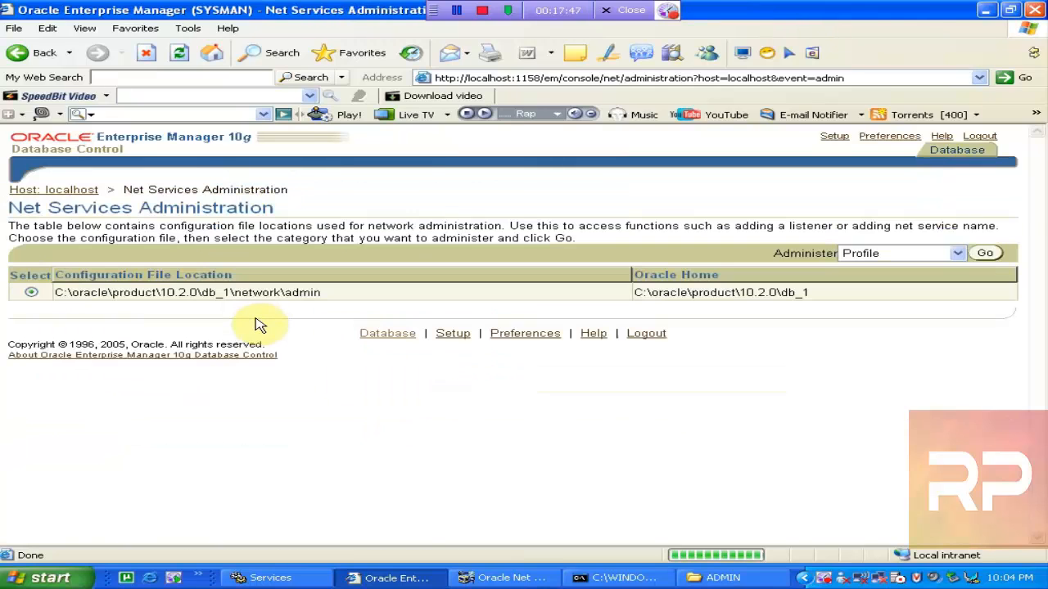
click(954, 253)
click(910, 293)
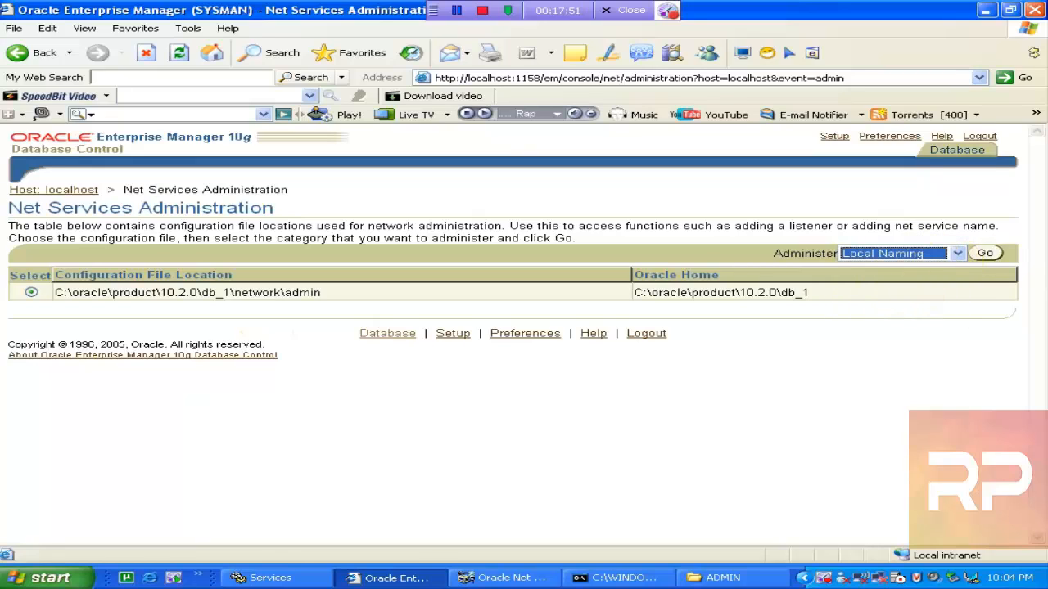
click(985, 254)
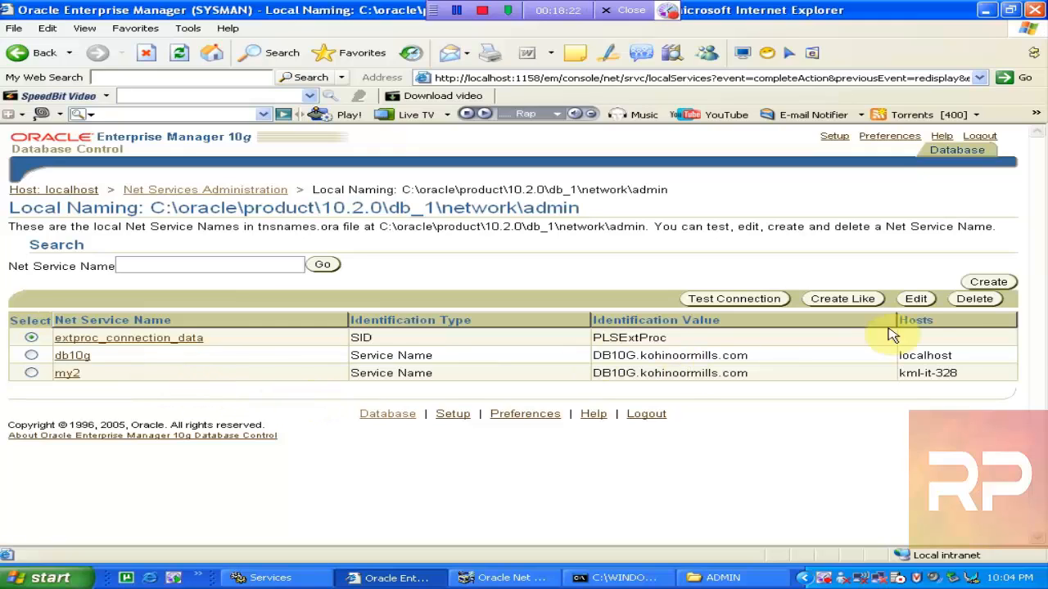
- Start a new net service name called test and set its service name to db10g.kohinoormills.com
click(990, 283)
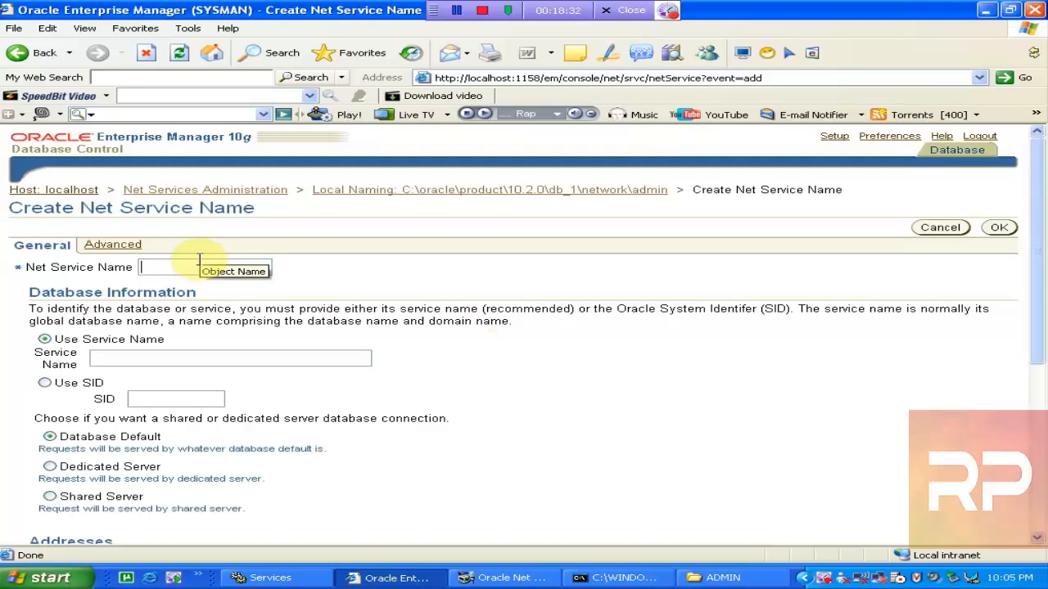
text(test)
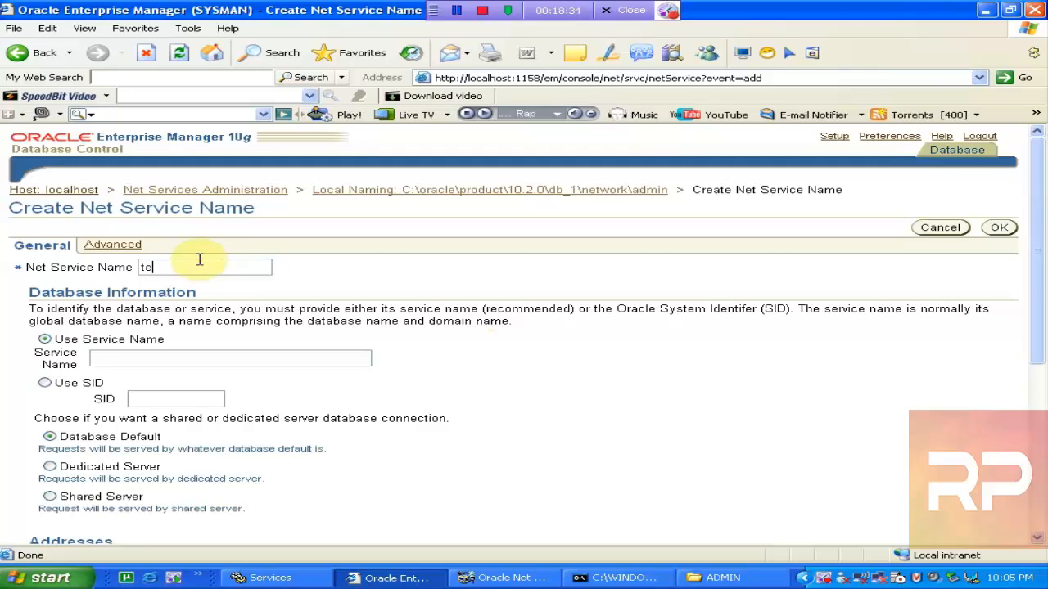
click(101, 357)
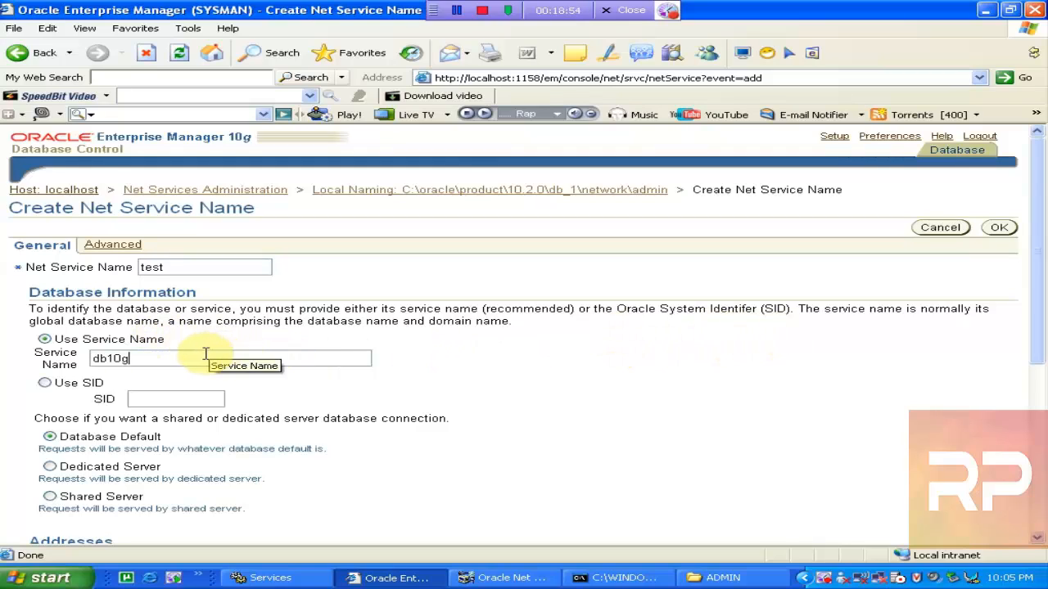
text(.kohinoormills.com)
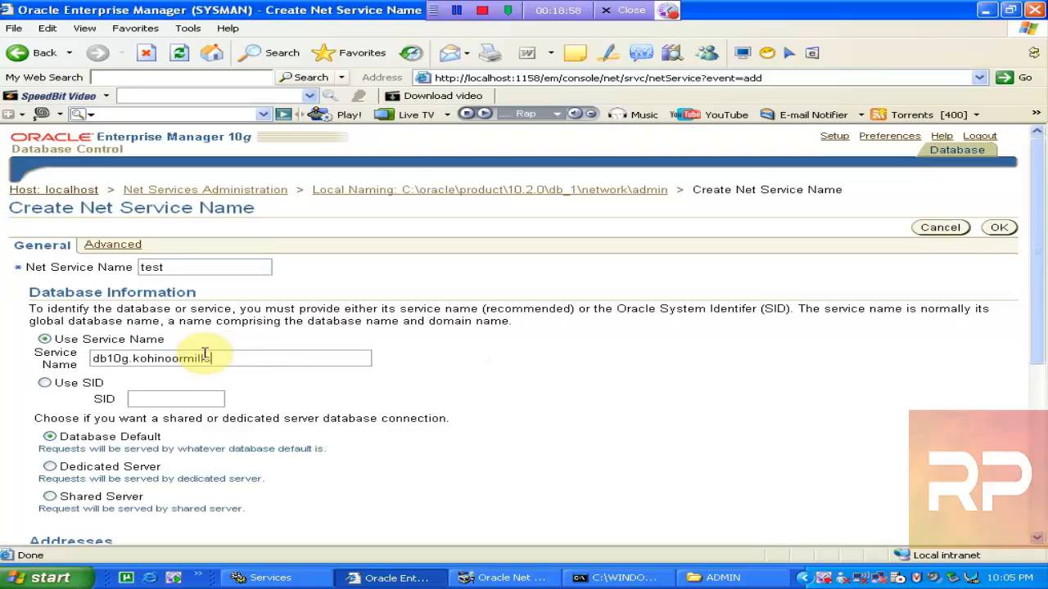
- Keep identification by service name with the SID empty, and set the database connection type to Dedicated Server
click(45, 384)
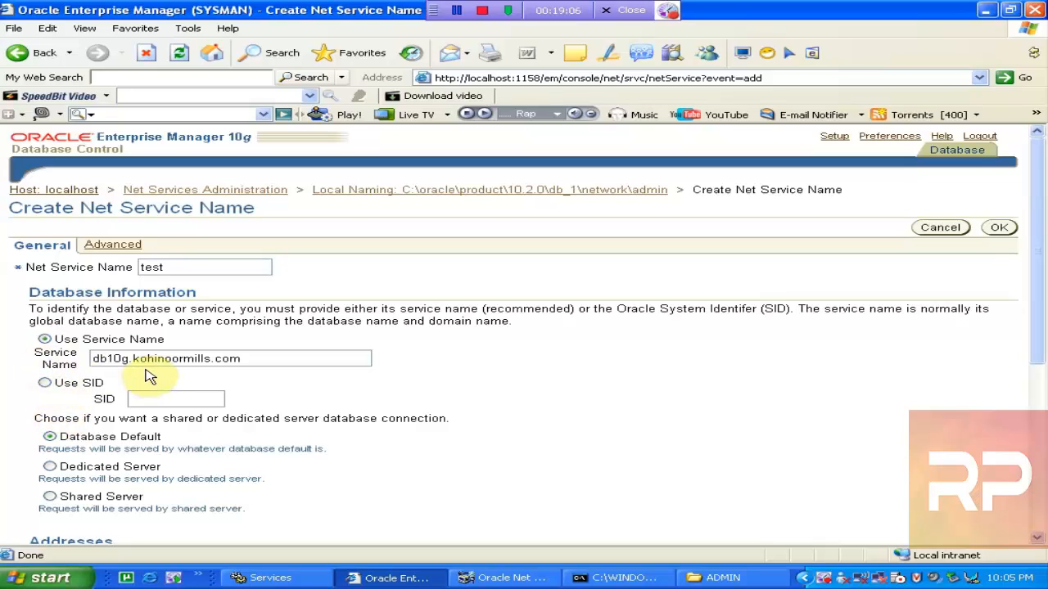
click(146, 398)
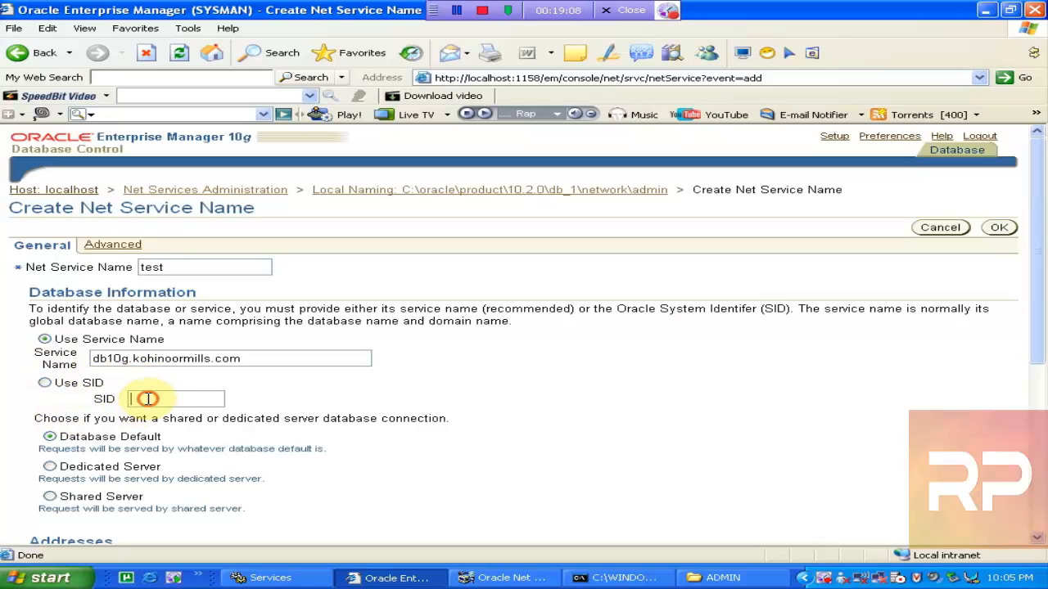
drag(239, 359, 82, 362)
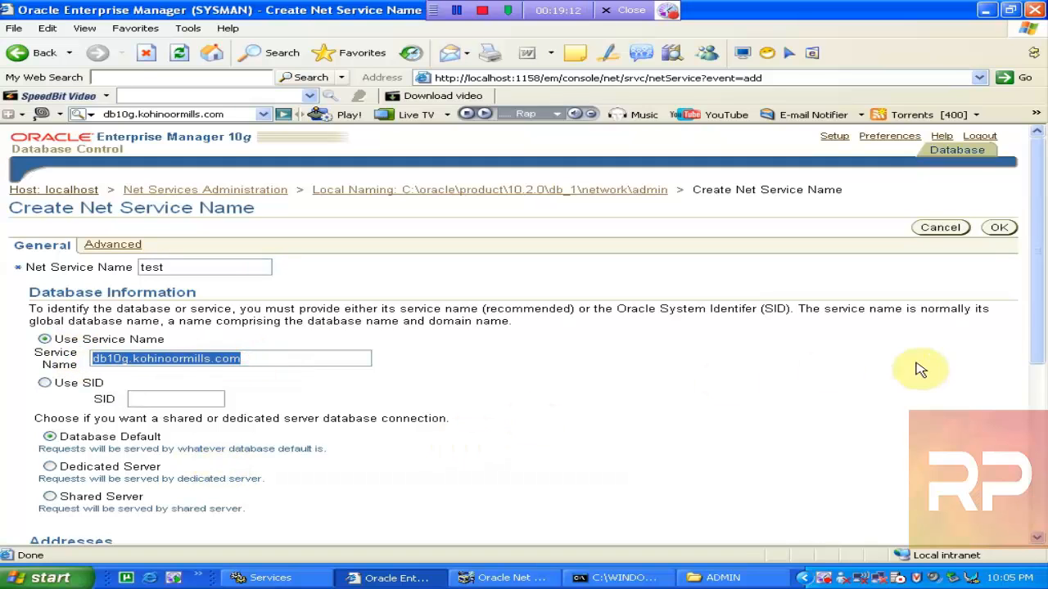
scroll(1044, 311, down, 5)
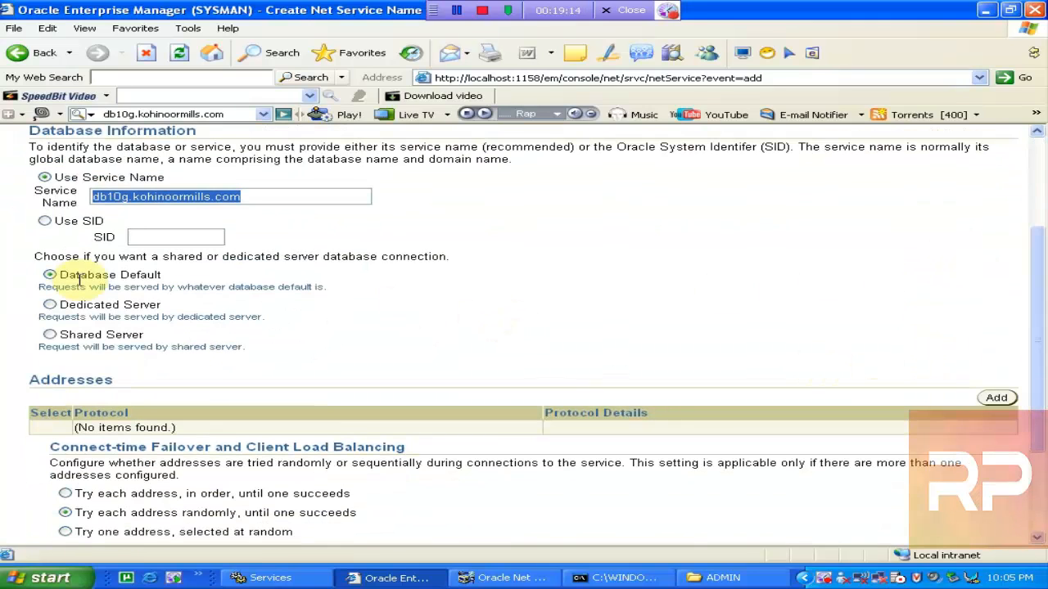
click(47, 309)
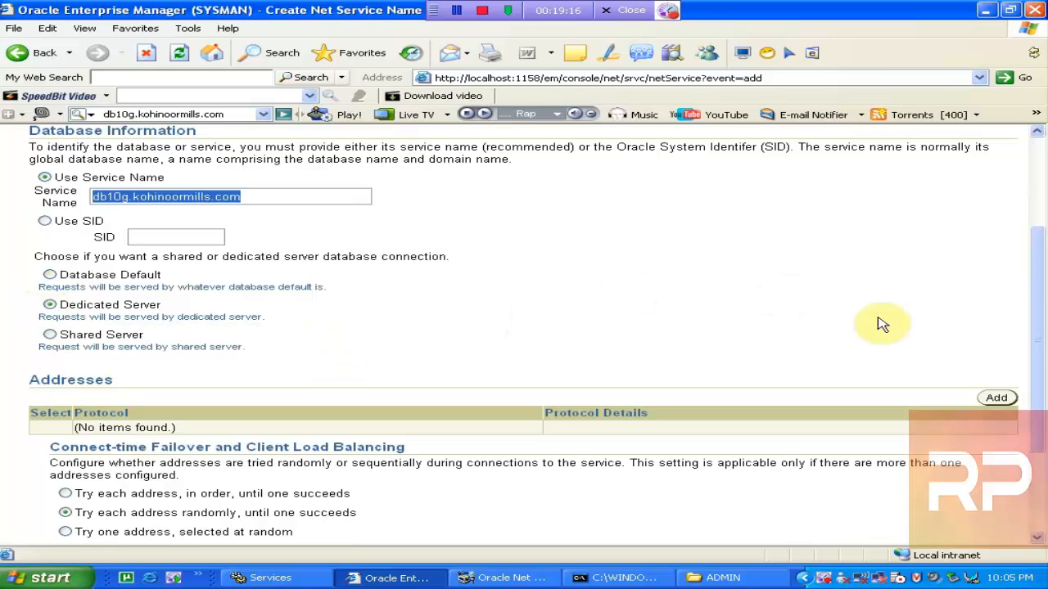
- Try to open the advanced settings of the new net service name test
drag(1043, 237, 1040, 326)
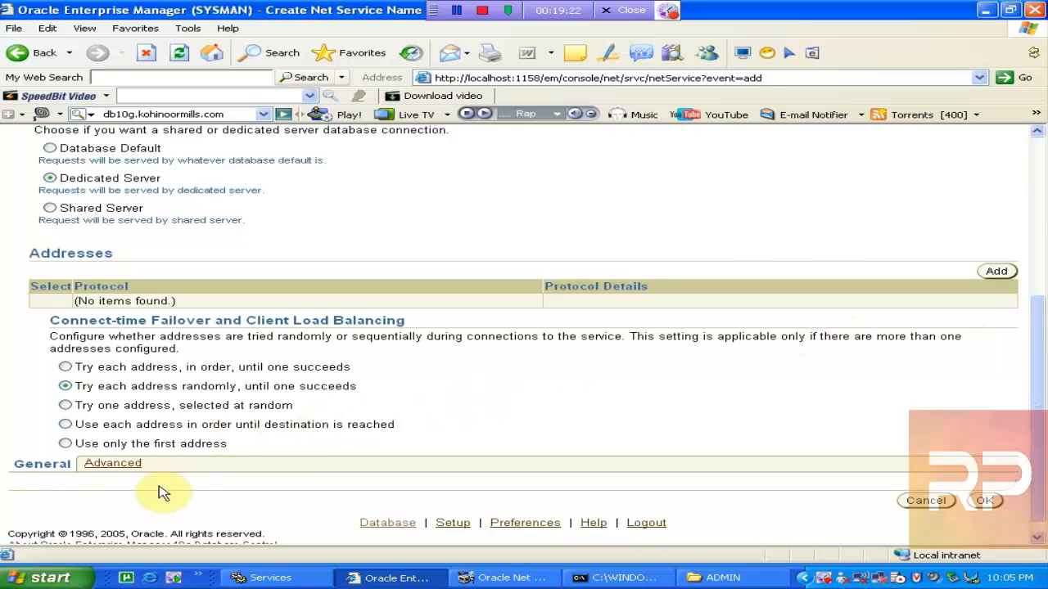
click(134, 465)
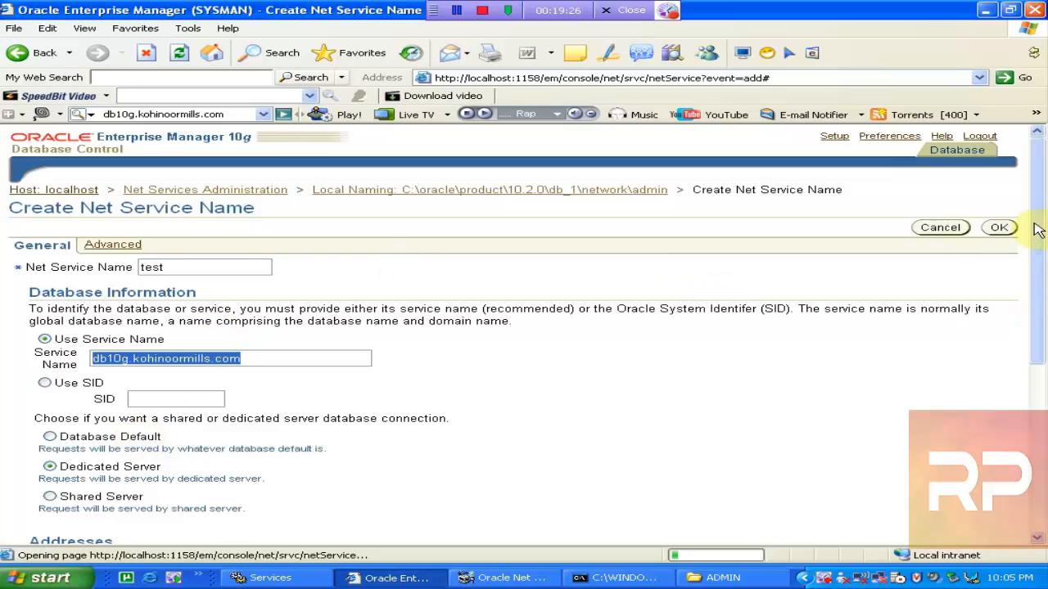
drag(1038, 230, 1046, 342)
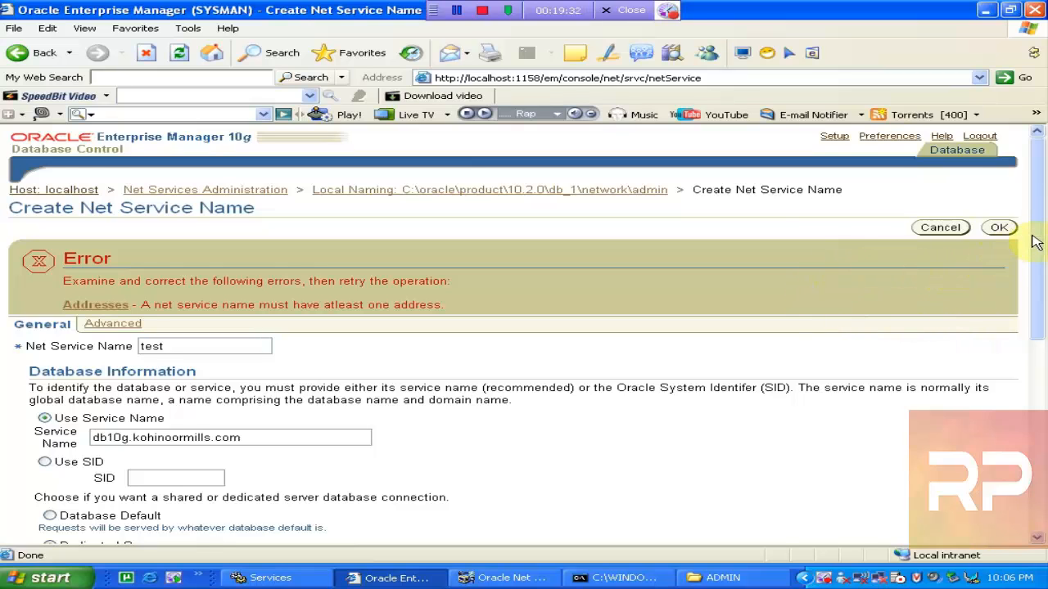
- Start adding a TCP/IP address to the net service name test and set its port to 1522
drag(1035, 237, 1044, 354)
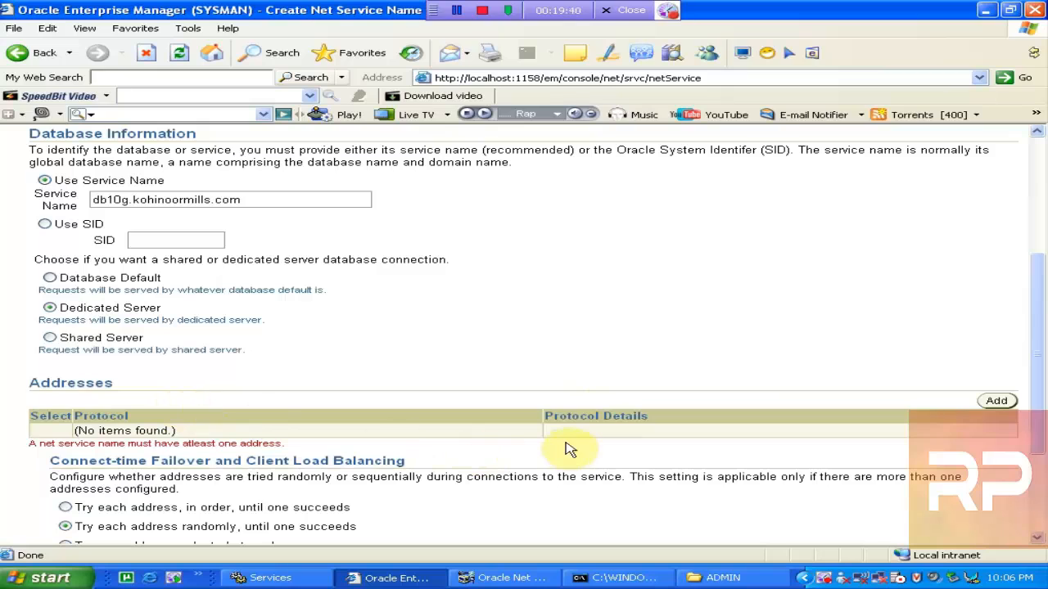
click(996, 401)
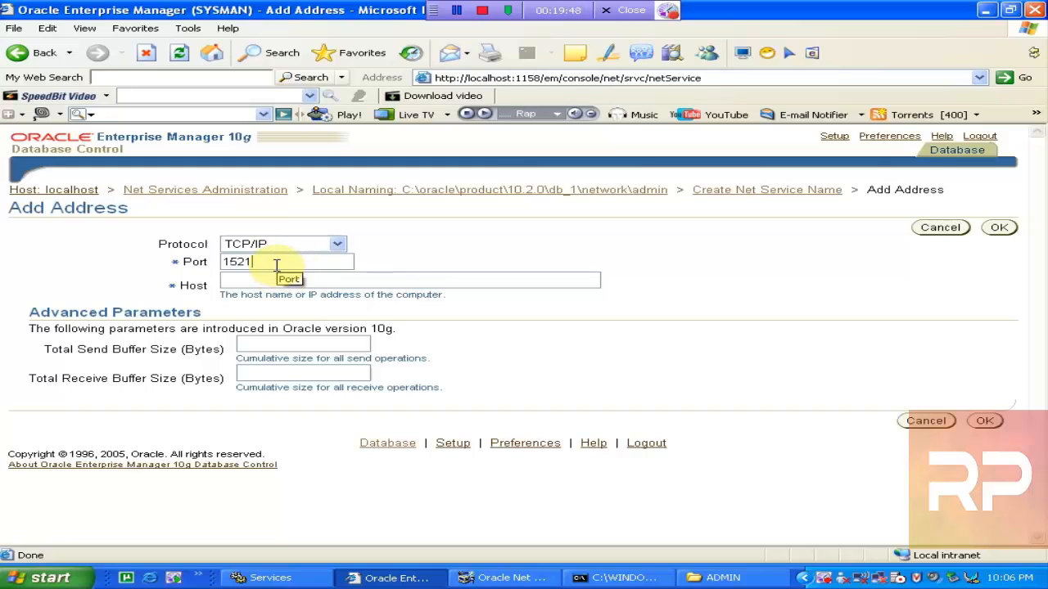
click(250, 281)
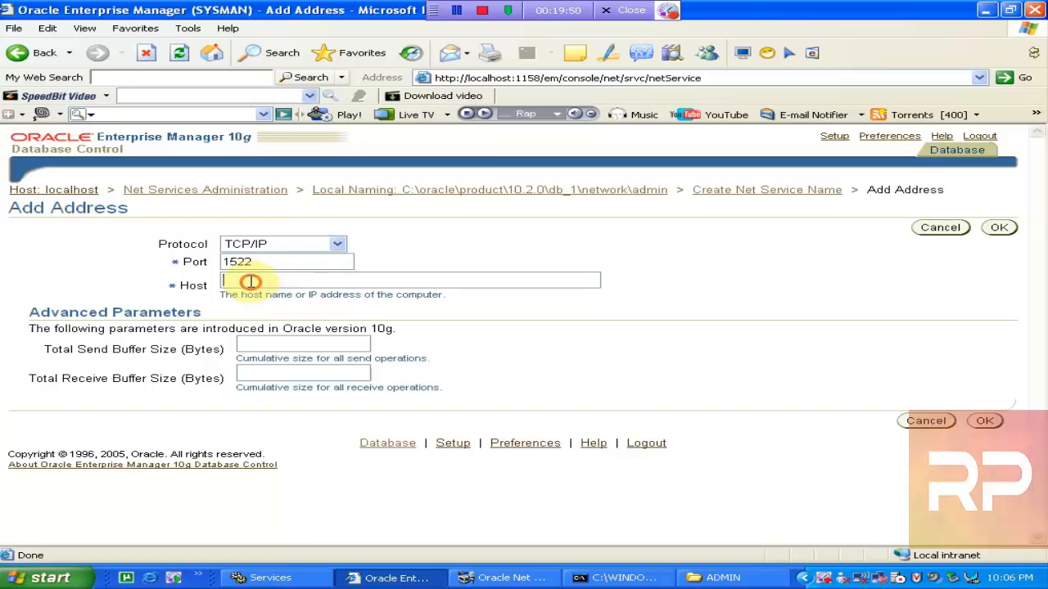
text(C:\oracle\product\10.2.0\db_1)
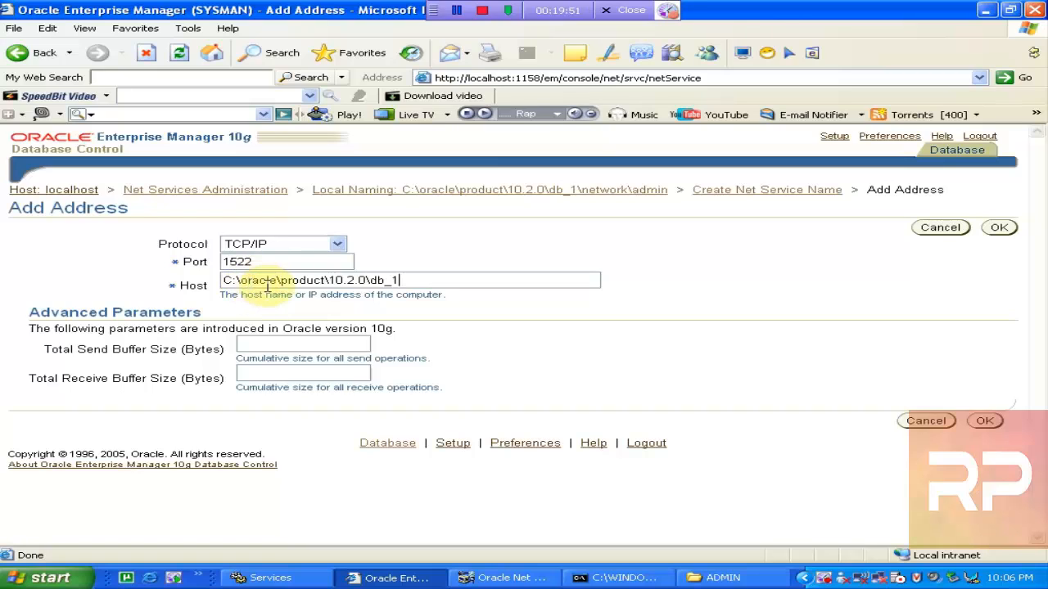
click(394, 280)
drag(394, 280, 24, 315)
key(Delete)
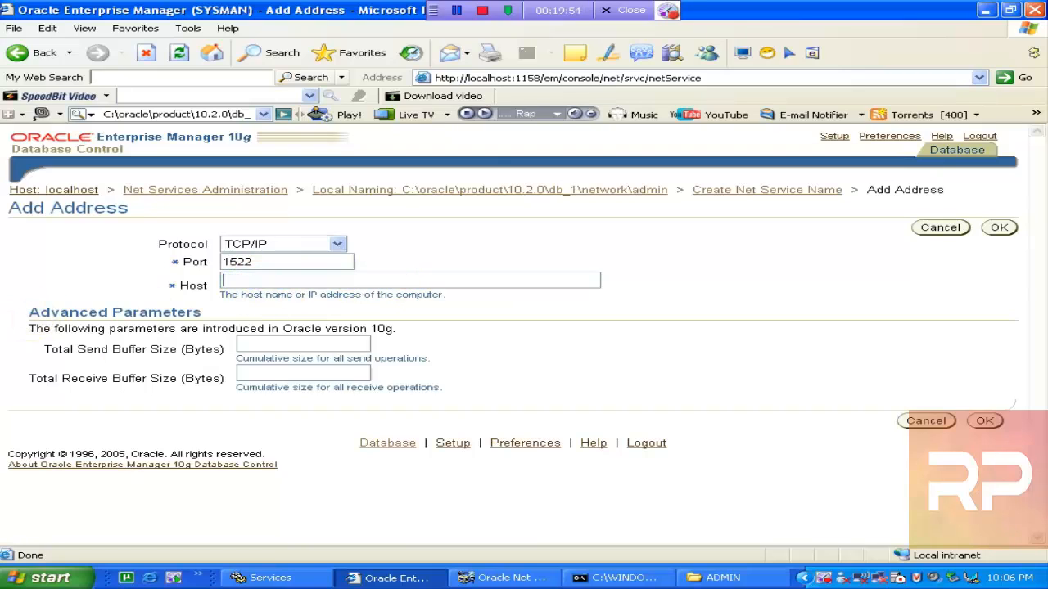
- Switch to the Command Prompt window and copy the computer's host name, kml-it-328, from the hostname command output
click(610, 577)
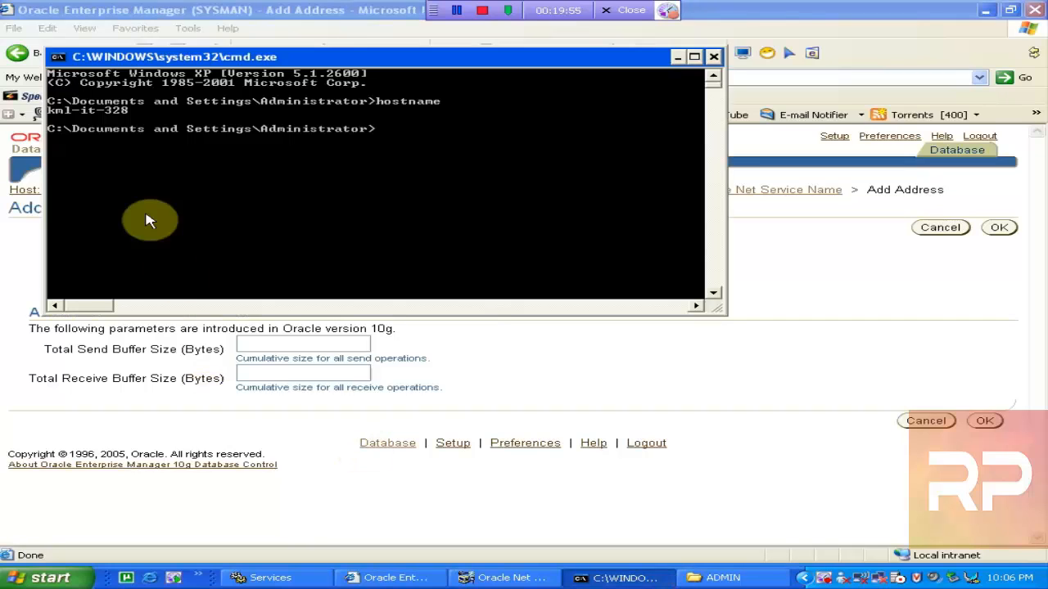
right_click(94, 117)
click(116, 119)
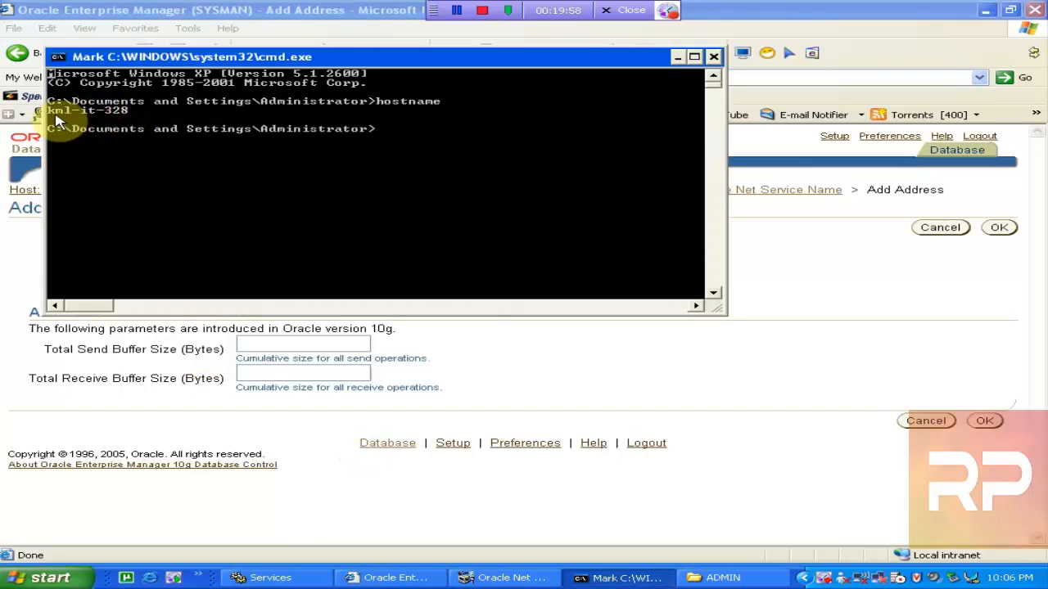
click(50, 112)
drag(53, 118, 128, 104)
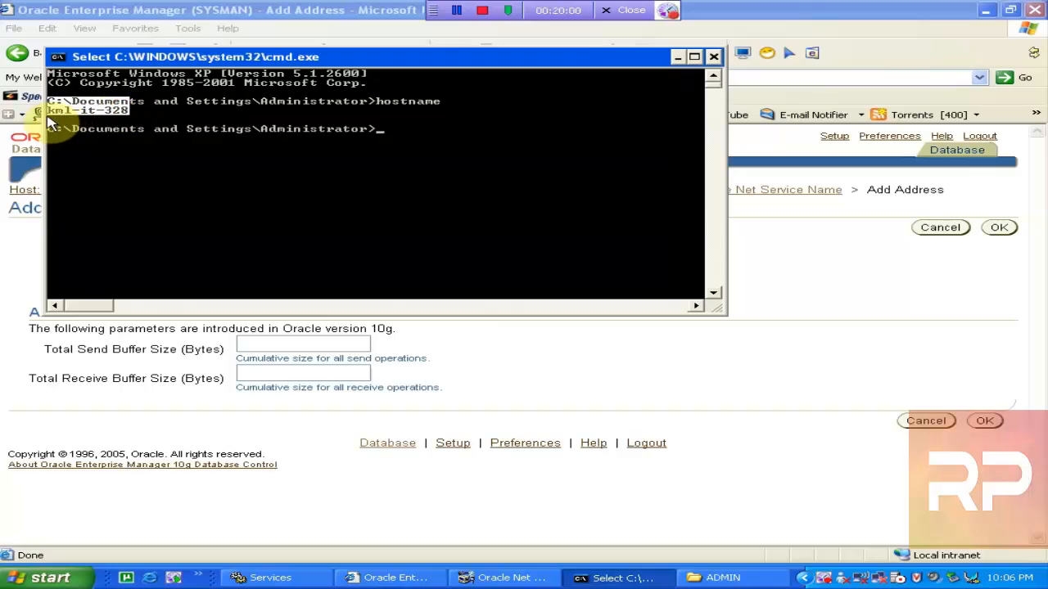
drag(49, 113, 122, 105)
click(126, 109)
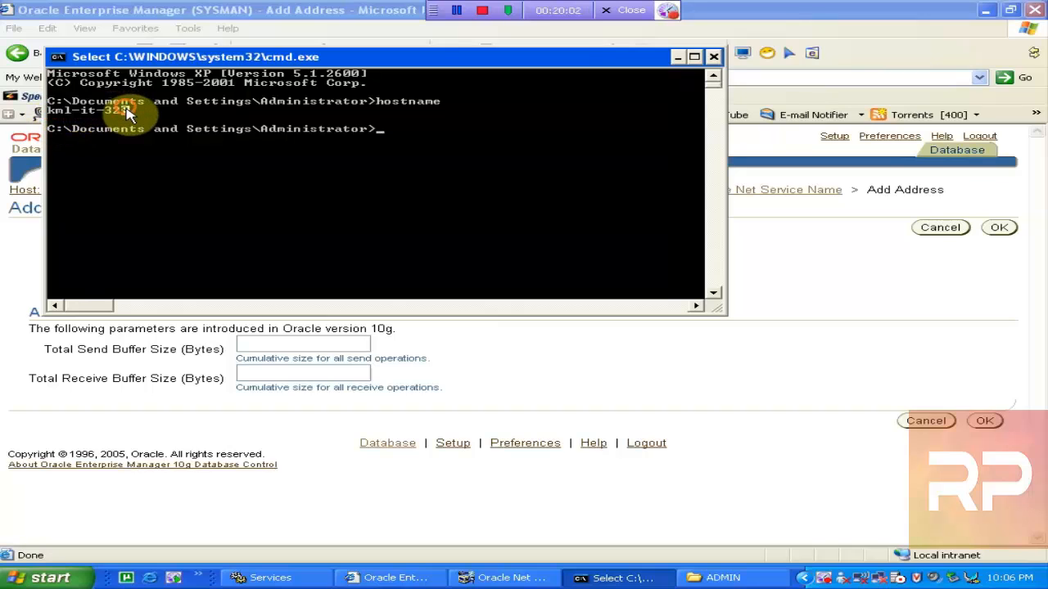
drag(49, 115, 129, 120)
right_click(131, 113)
- Return to Enterprise Manager, set the address host to kml-it-328 and confirm the new address
click(260, 11)
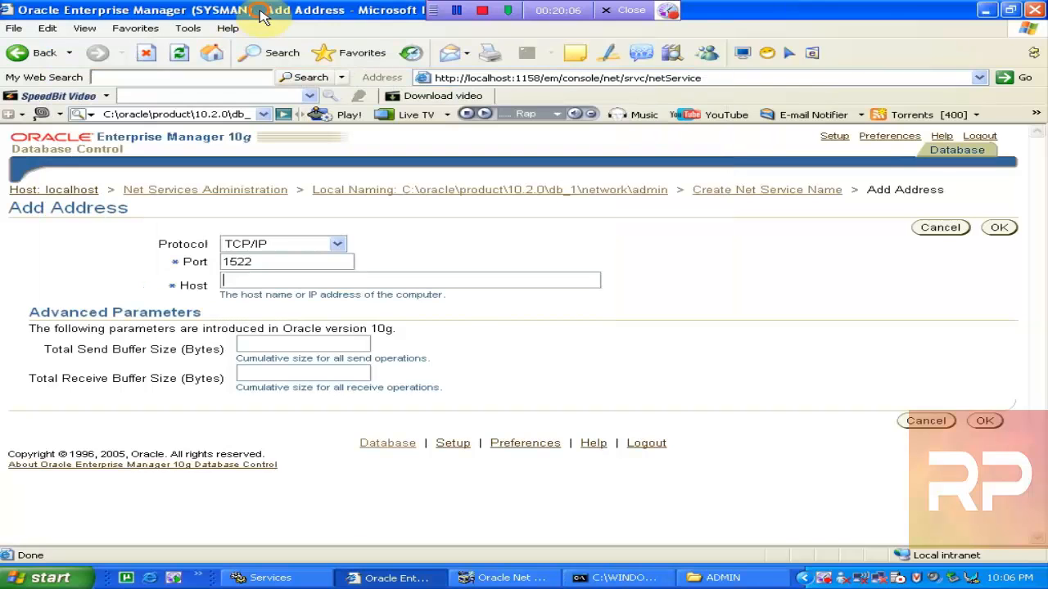
key(Tab)
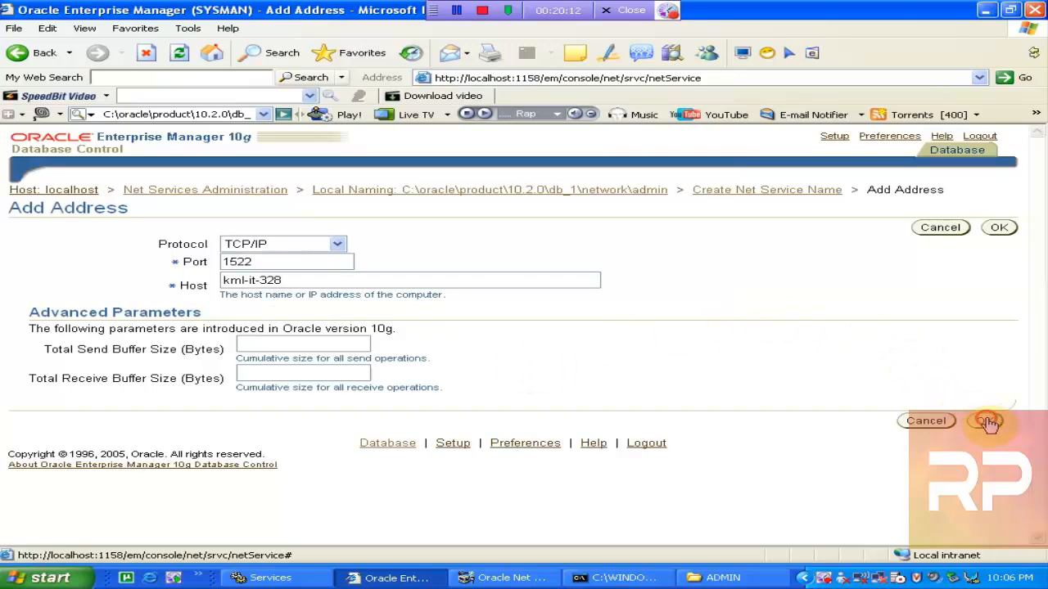
click(988, 422)
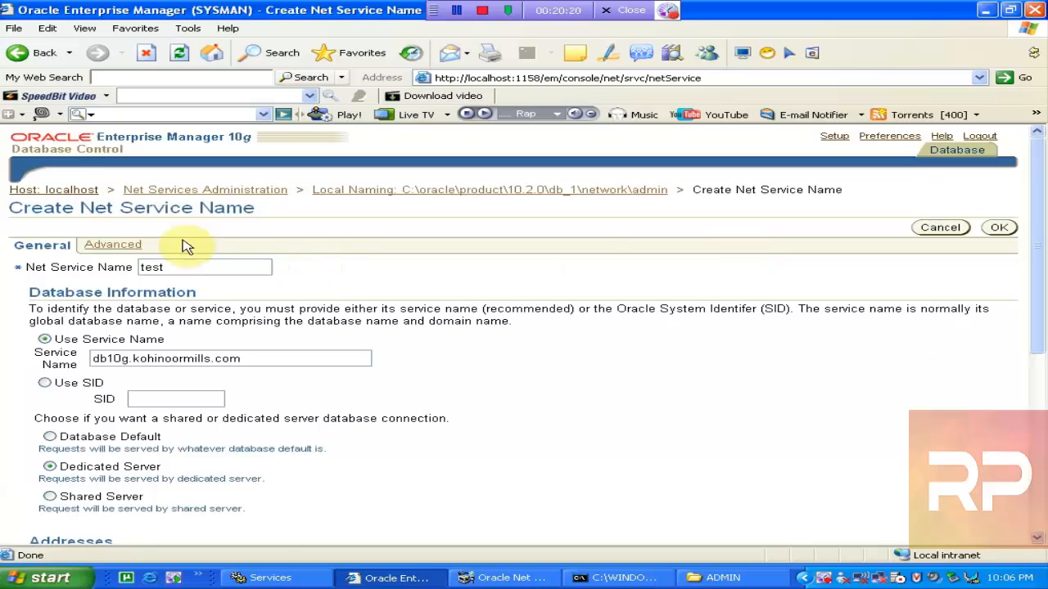
- Look over the advanced settings of the net service name test, return to its general settings and create it
click(115, 245)
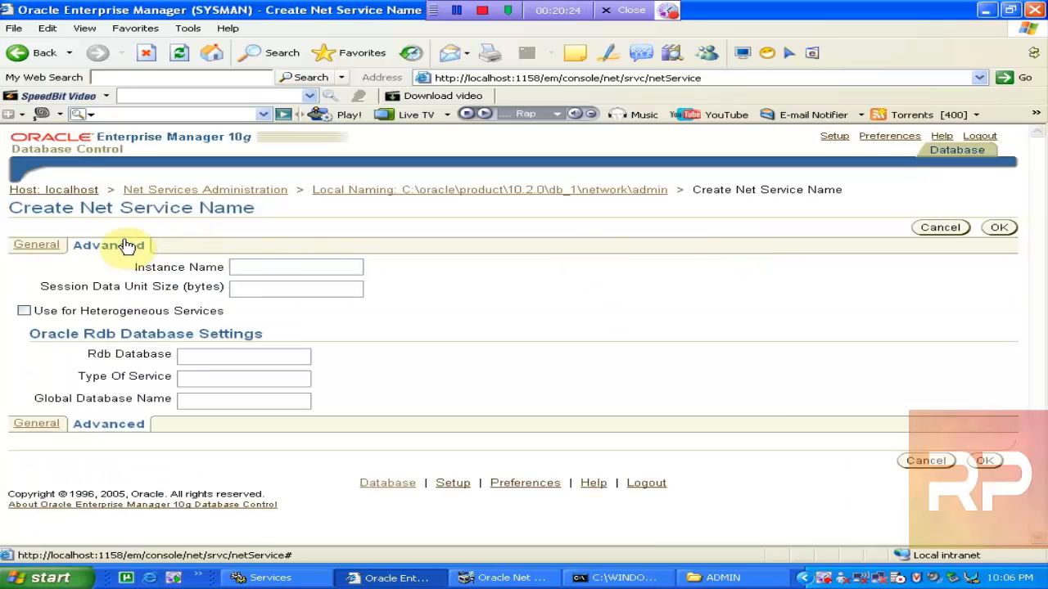
click(36, 245)
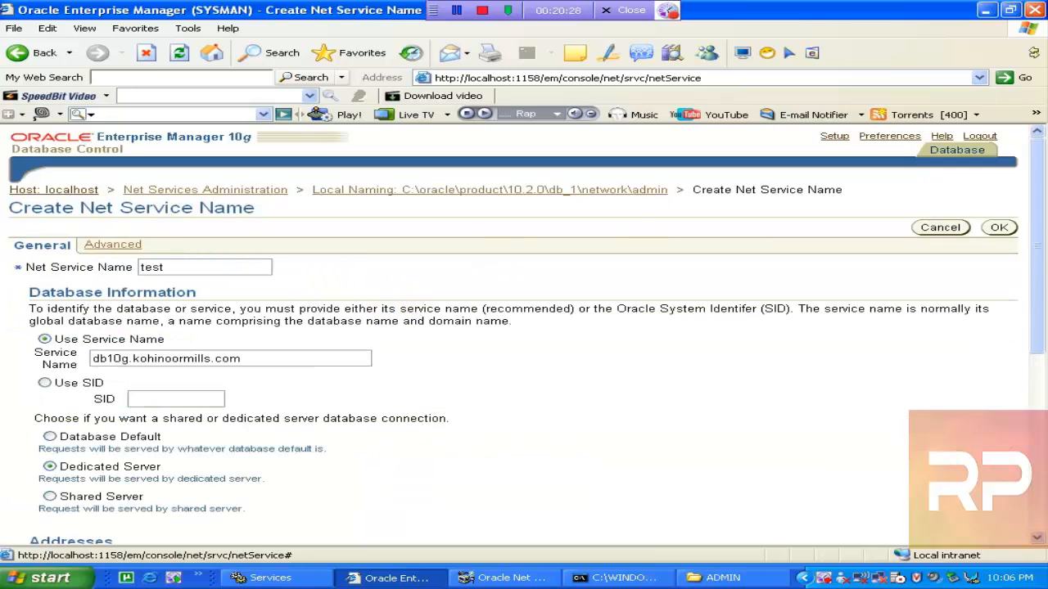
click(999, 227)
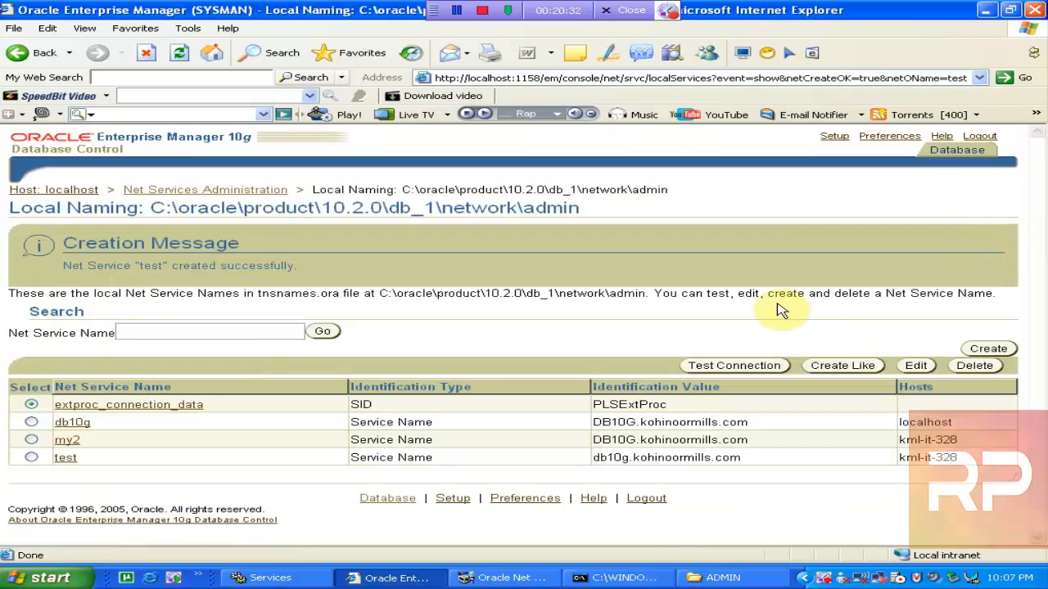
- Test the connection to net service name test with the prefilled dbsnmp login and read the test log
click(31, 458)
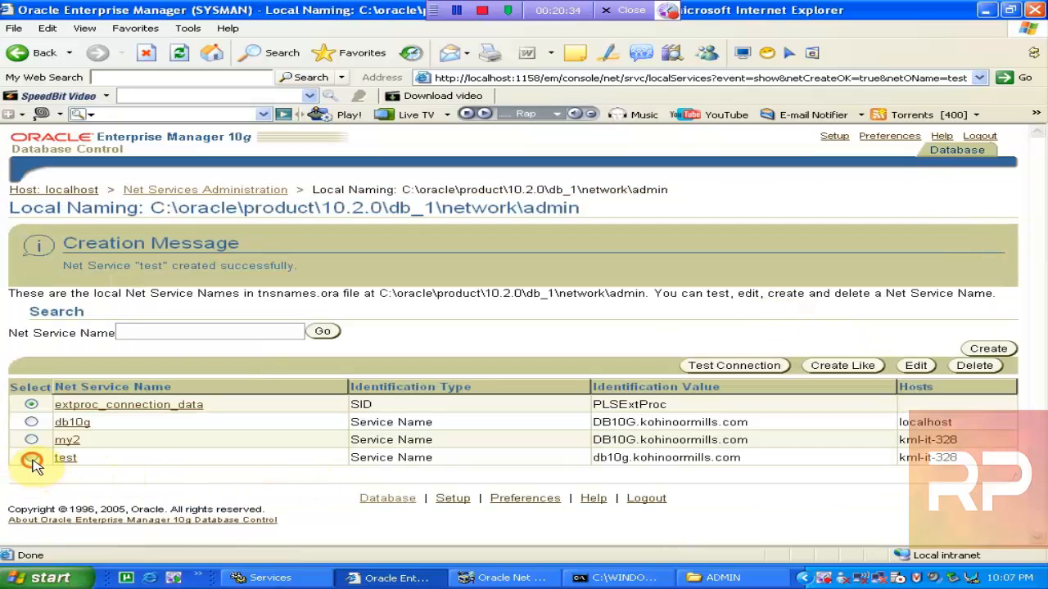
click(733, 364)
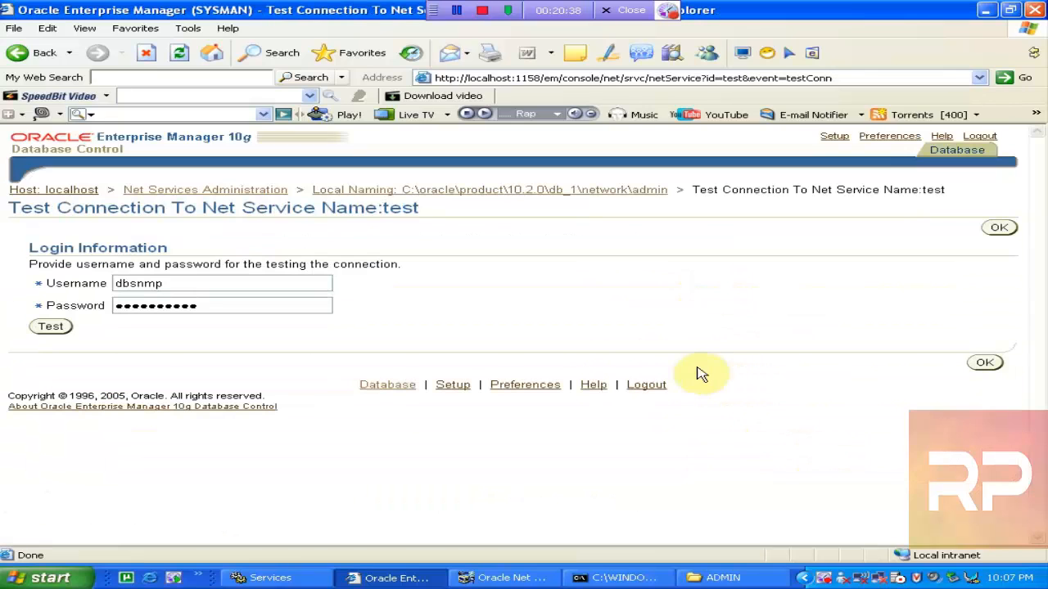
click(52, 327)
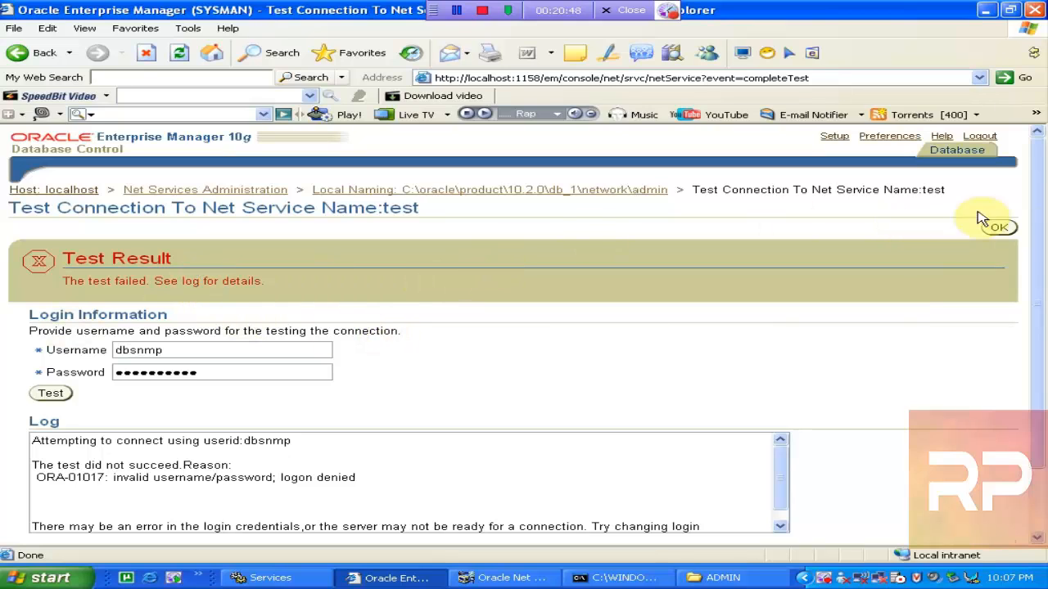
drag(1039, 233, 1040, 297)
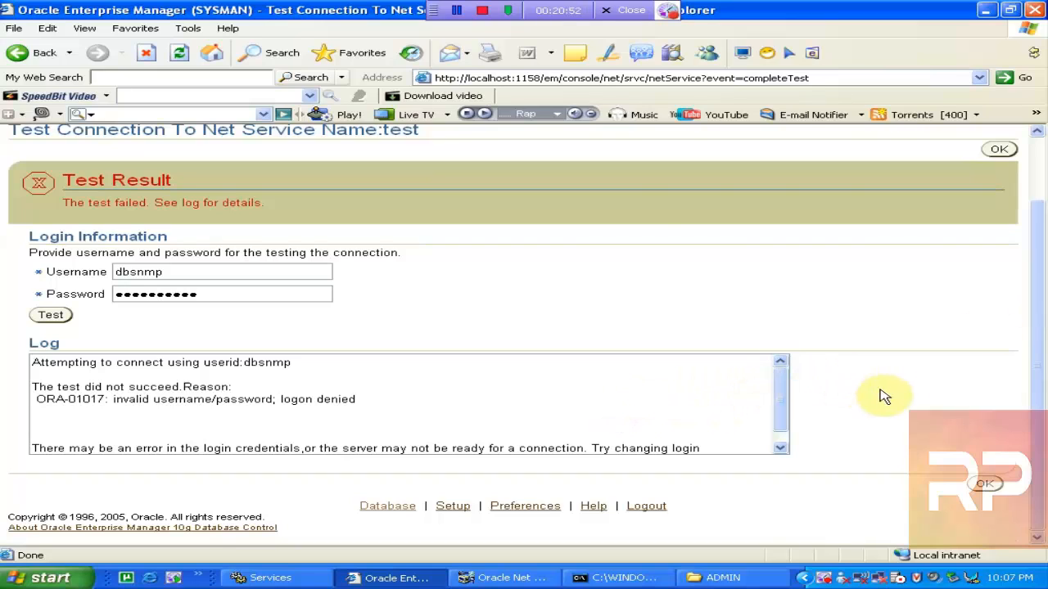
drag(784, 397, 783, 419)
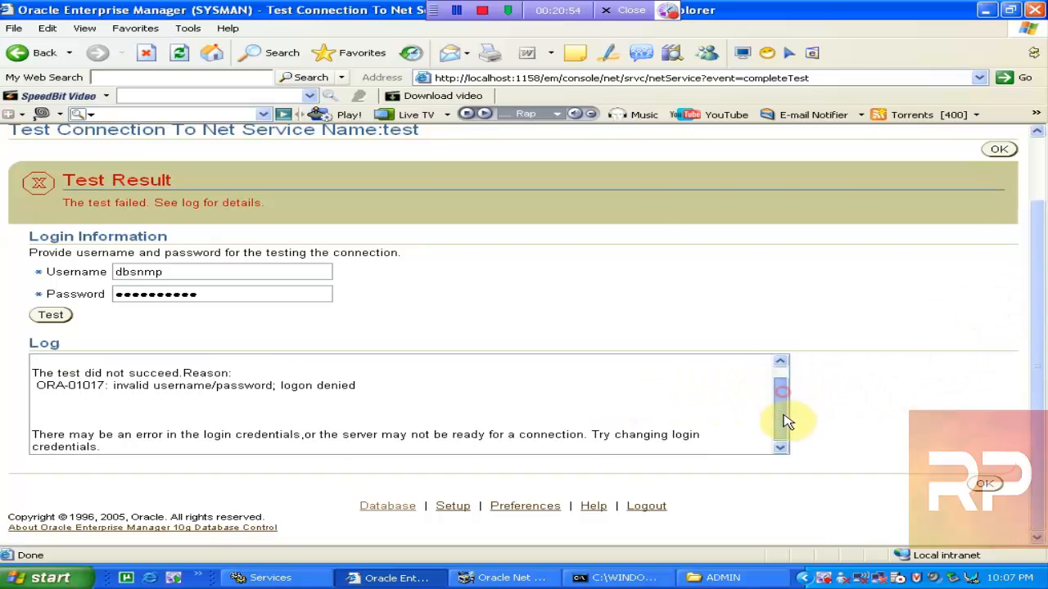
drag(1036, 274, 1039, 185)
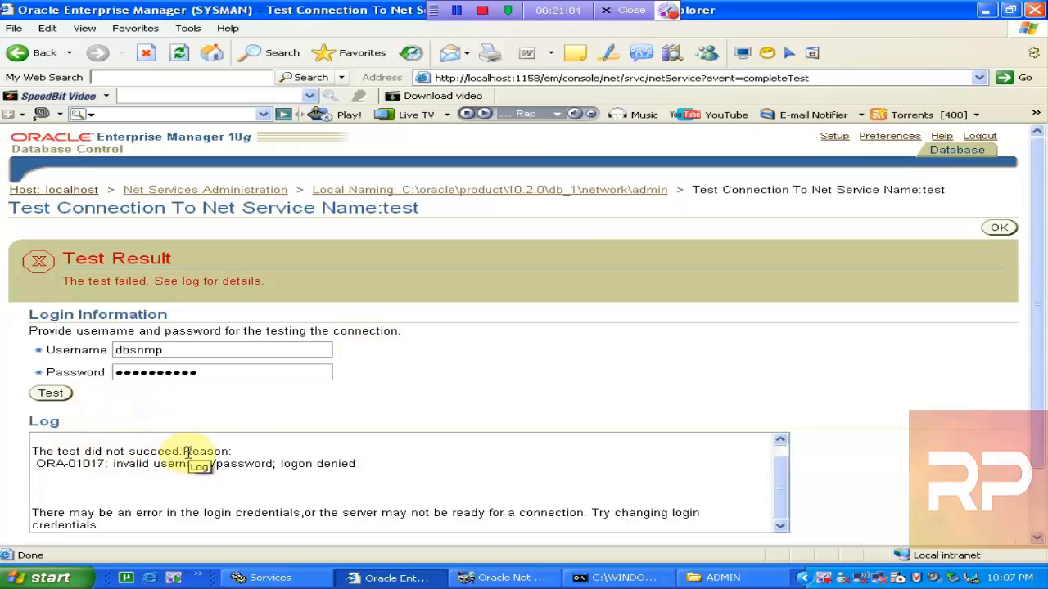
- Retest the connection with username scott and the account password, and check the test result and log
drag(157, 351, 6, 356)
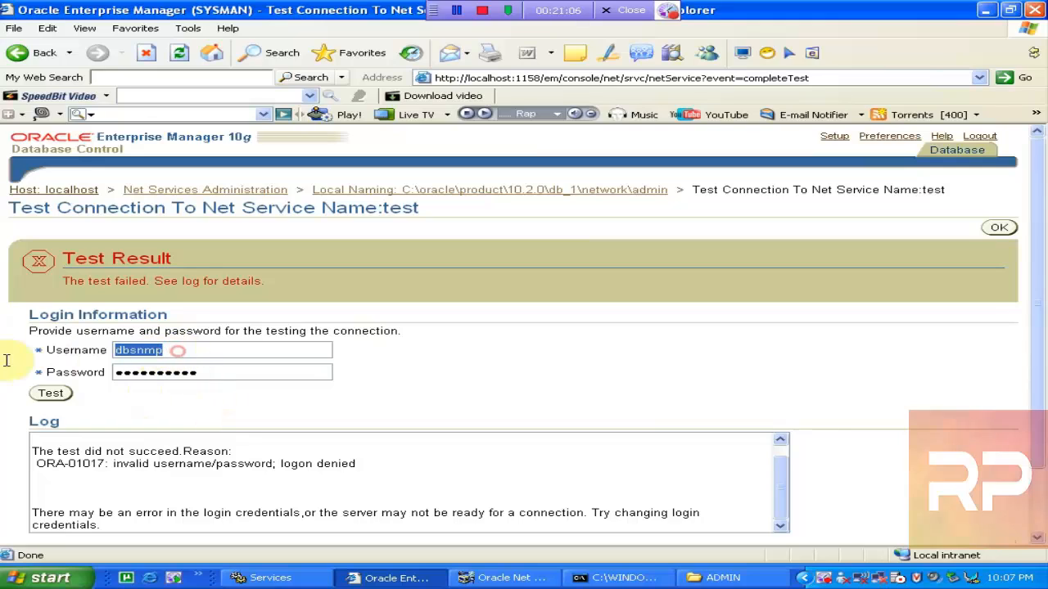
text(scott)
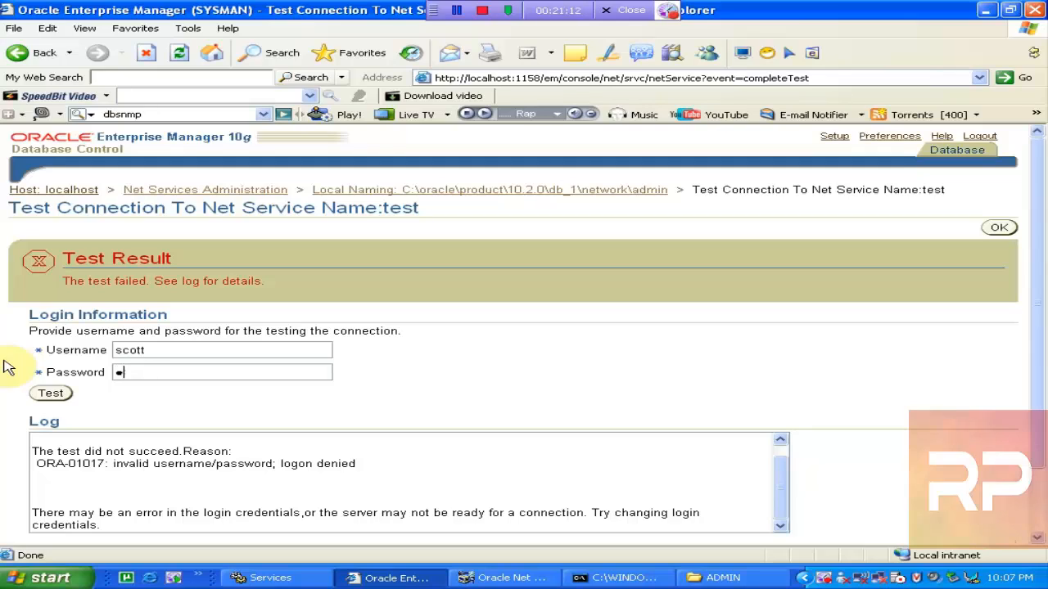
text(iger)
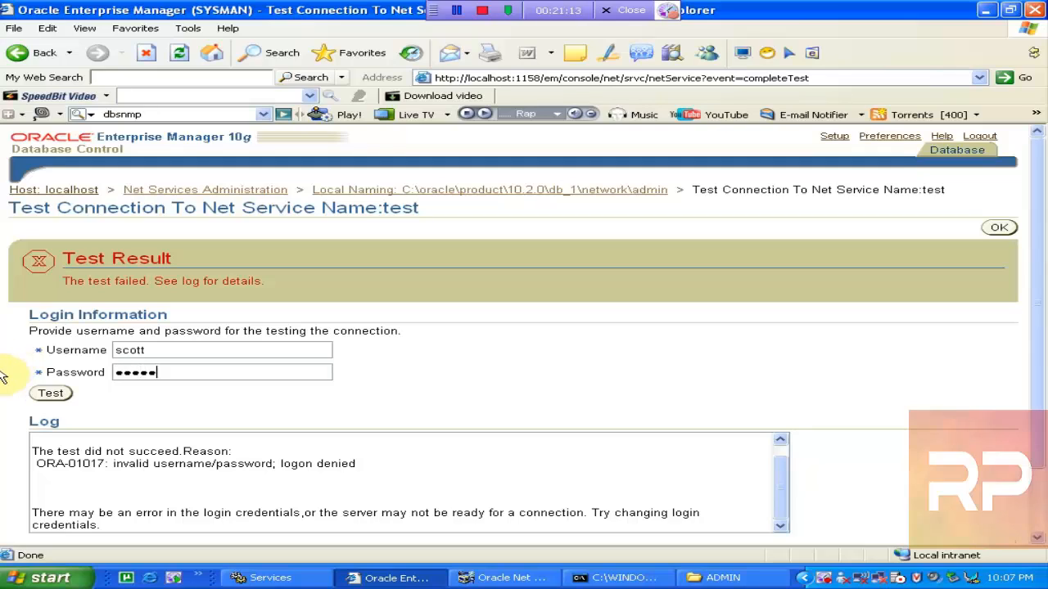
click(51, 393)
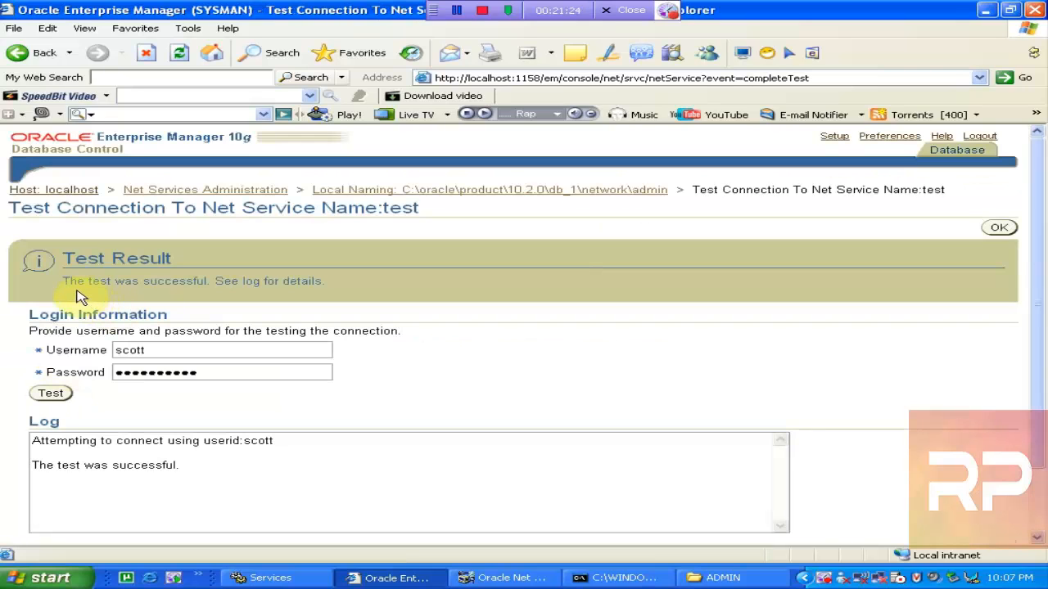
drag(63, 279, 325, 283)
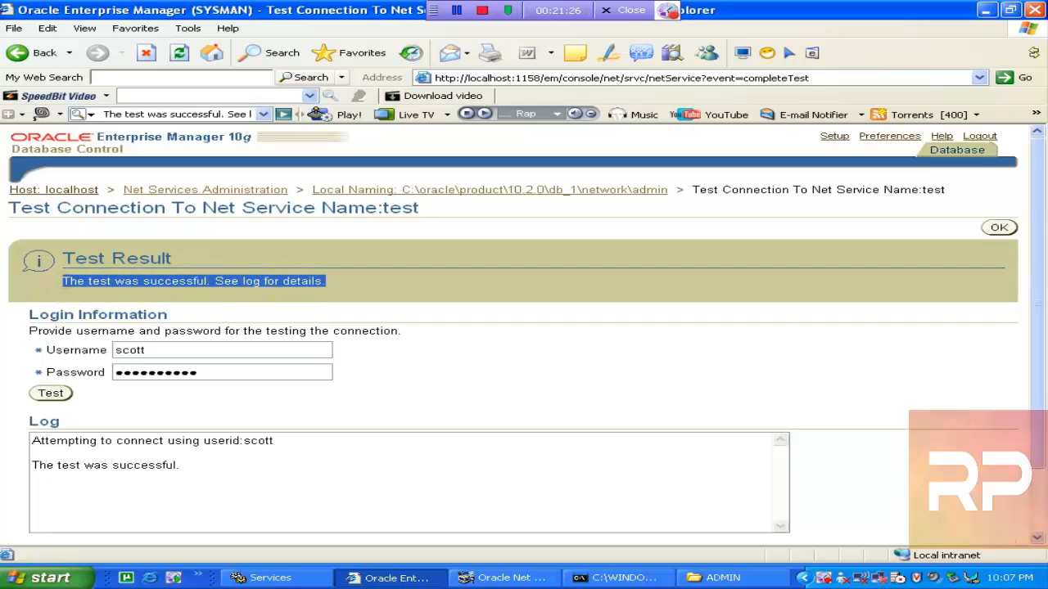
drag(219, 463, 64, 421)
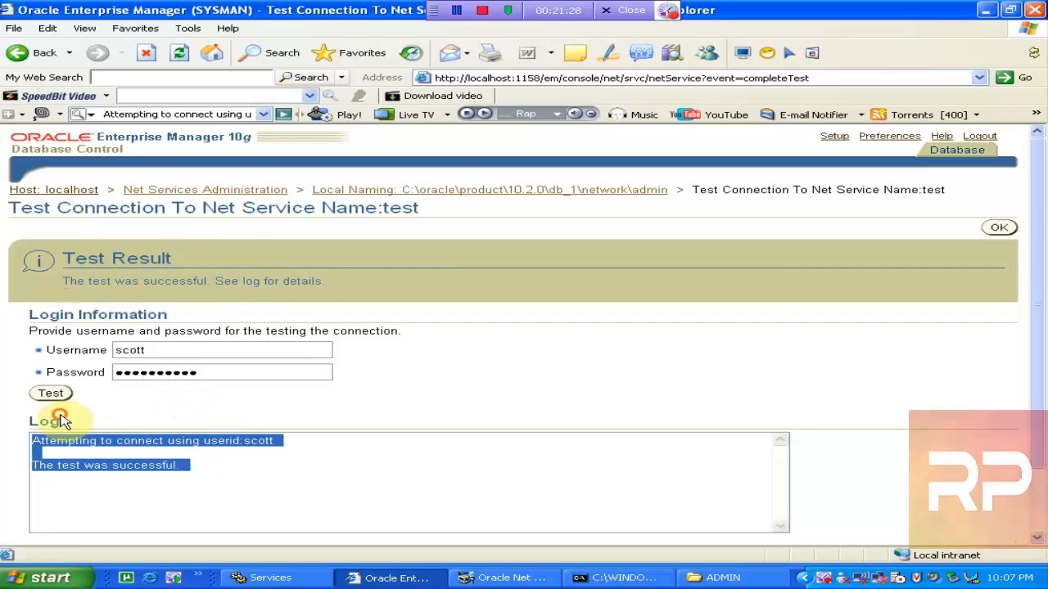
click(276, 470)
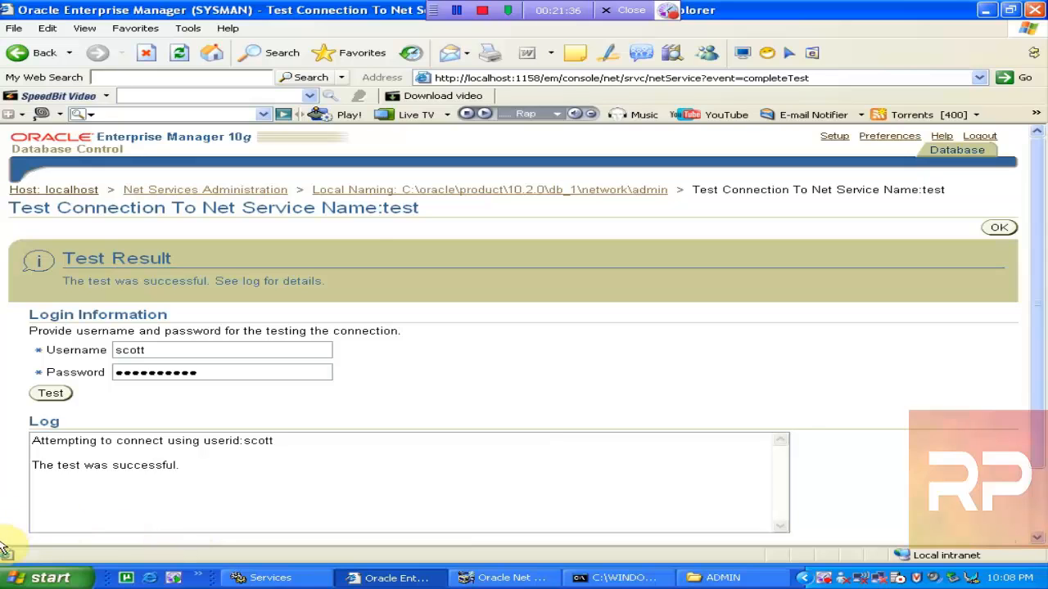
- Open SQL*Plus, log on as scott with the account password and run show user
click(34, 577)
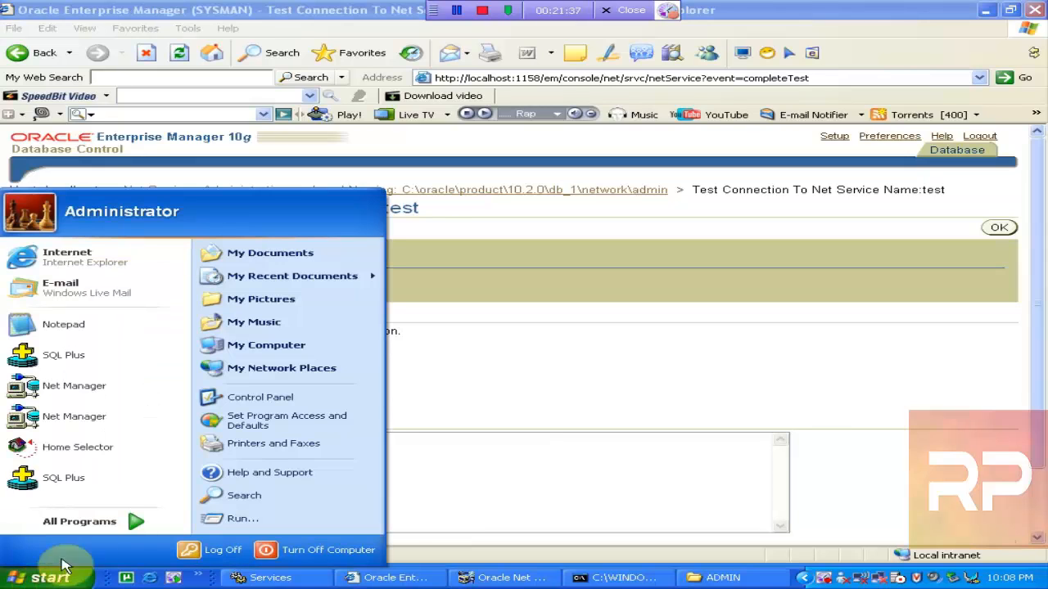
click(125, 483)
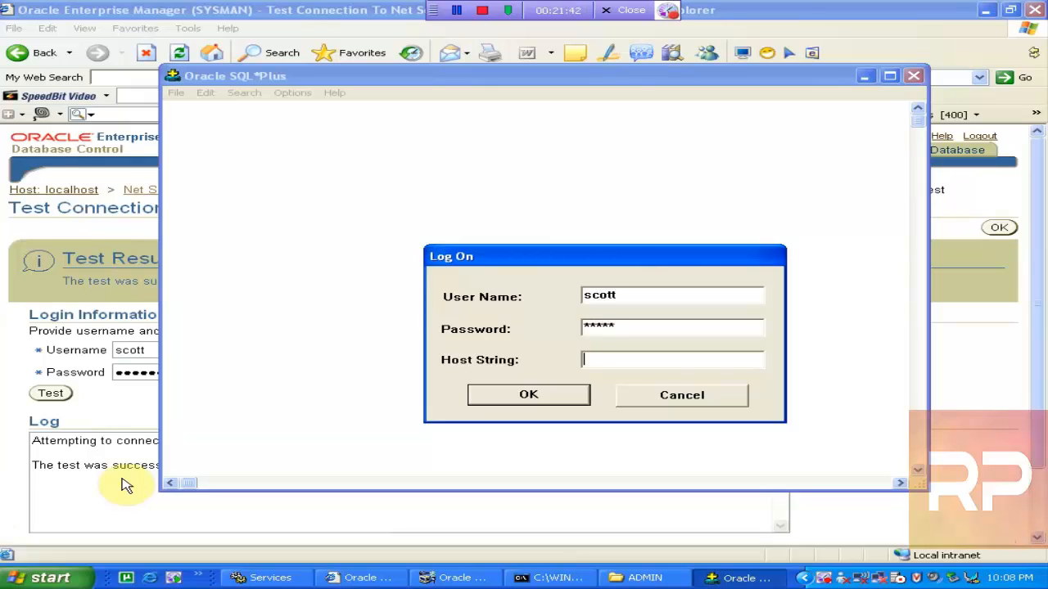
key(Return)
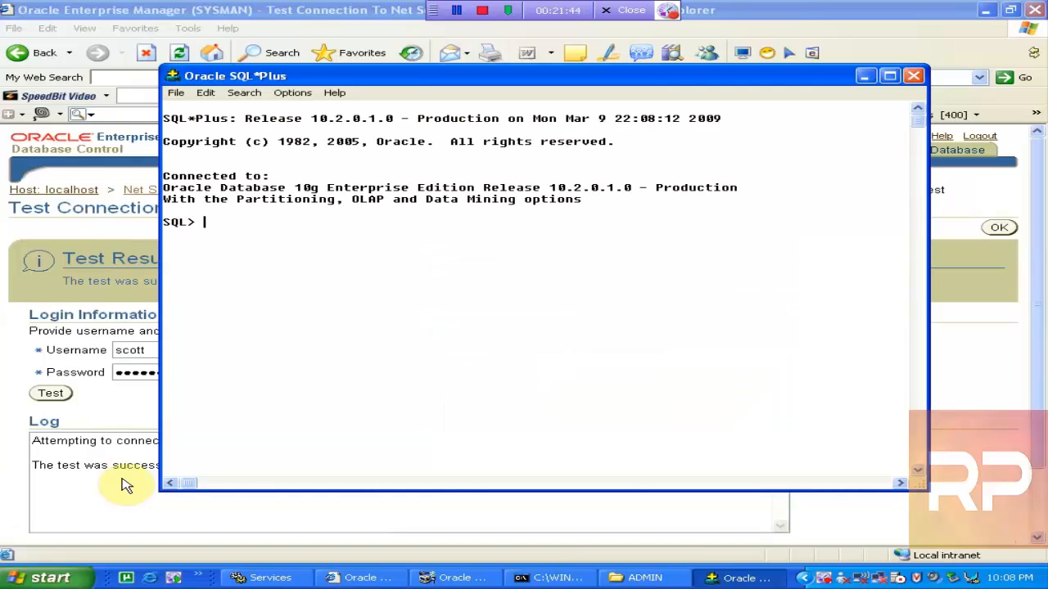
text(show user)
key(Return)
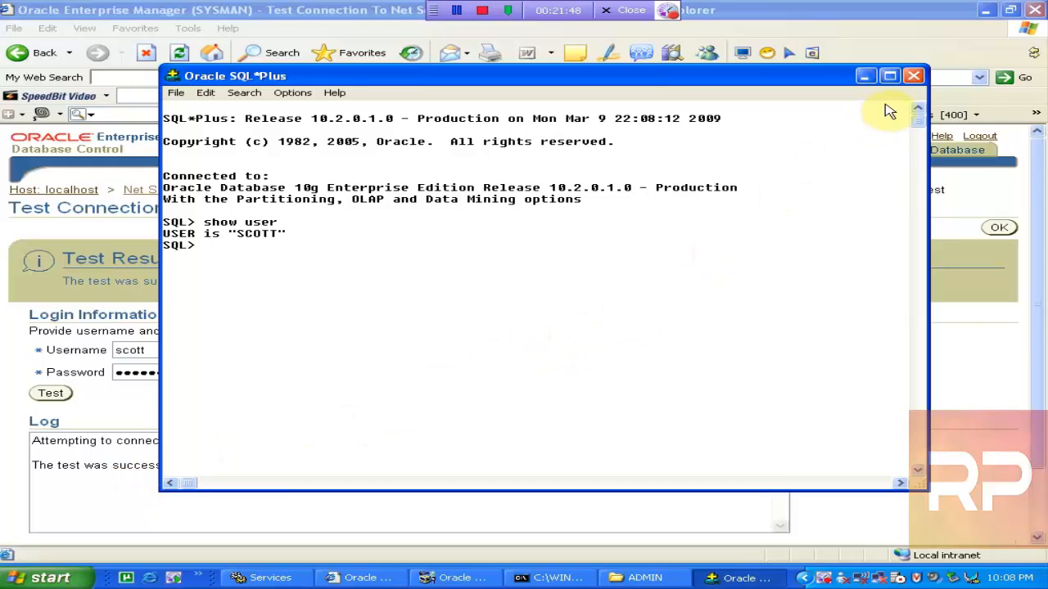
- Close SQL*Plus, look over the general settings of net service name test and return to the local naming list
click(914, 75)
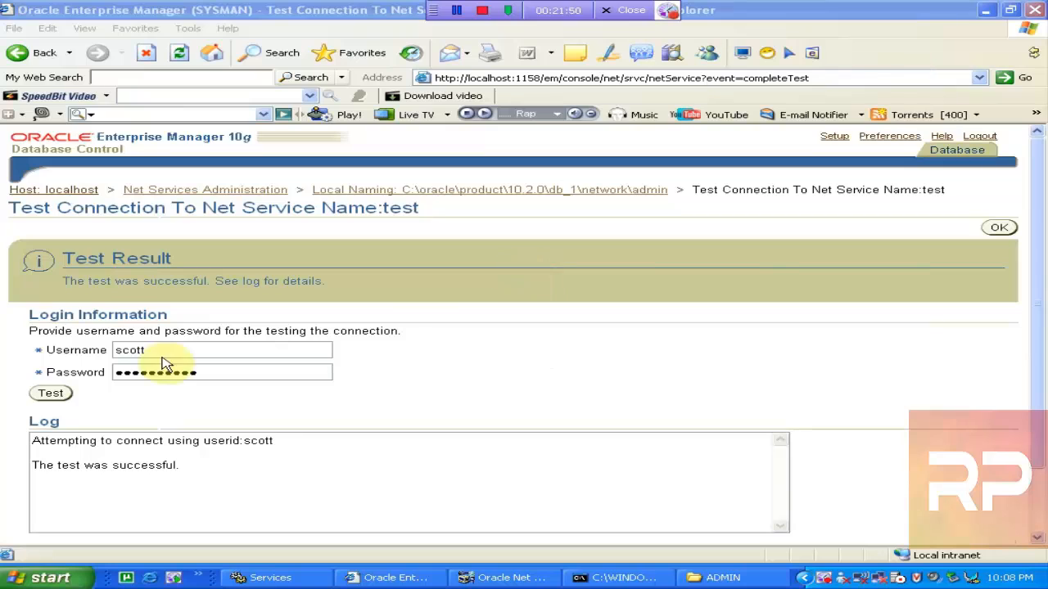
click(476, 189)
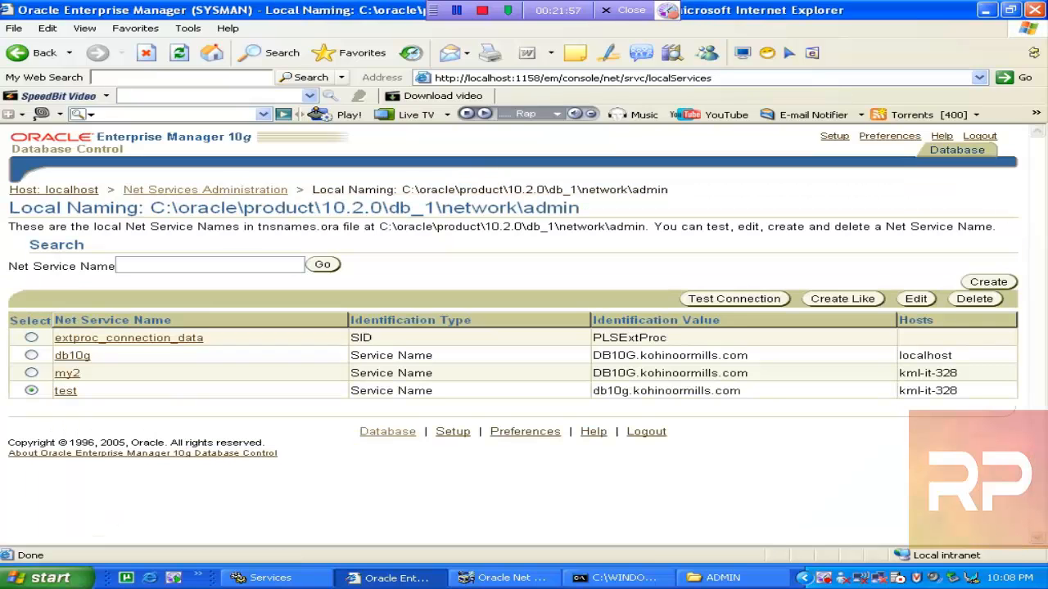
click(30, 389)
click(916, 298)
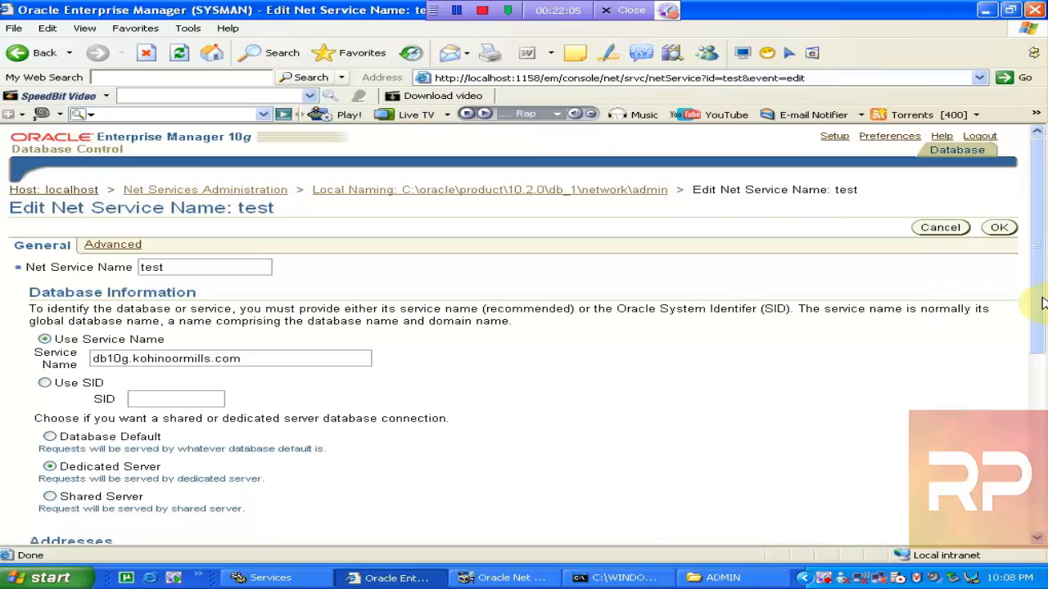
drag(1041, 302, 1036, 297)
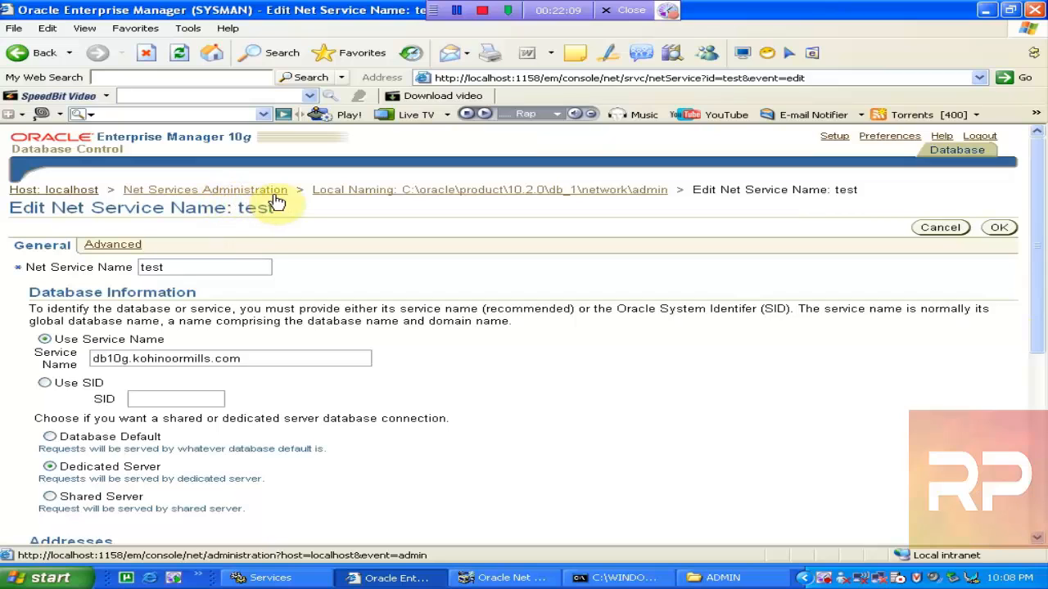
click(346, 193)
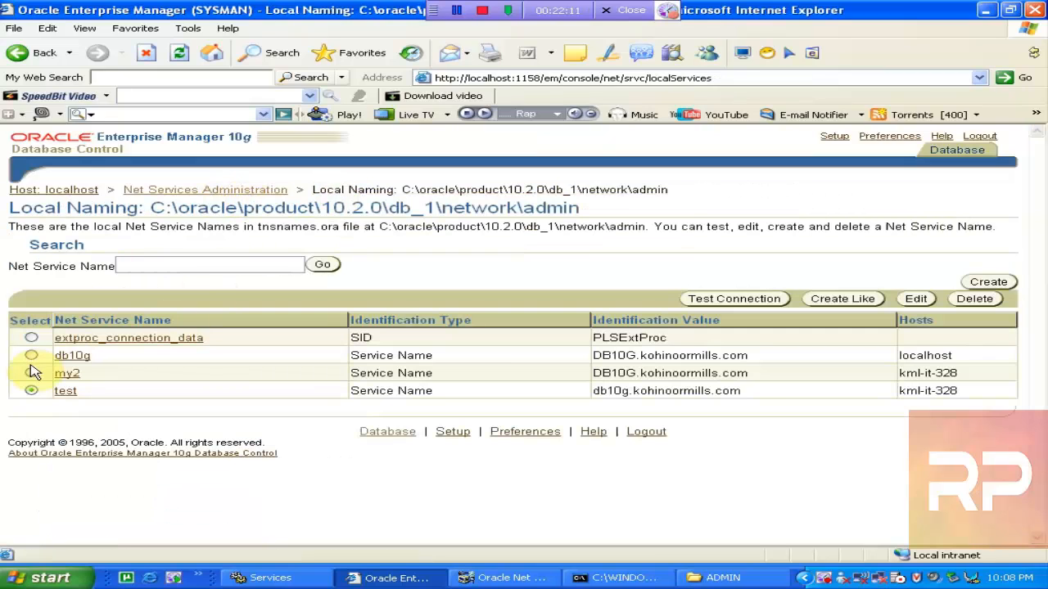
- Set the port of net service name my2's TCP/IP address to 1521 and save the changes
click(31, 373)
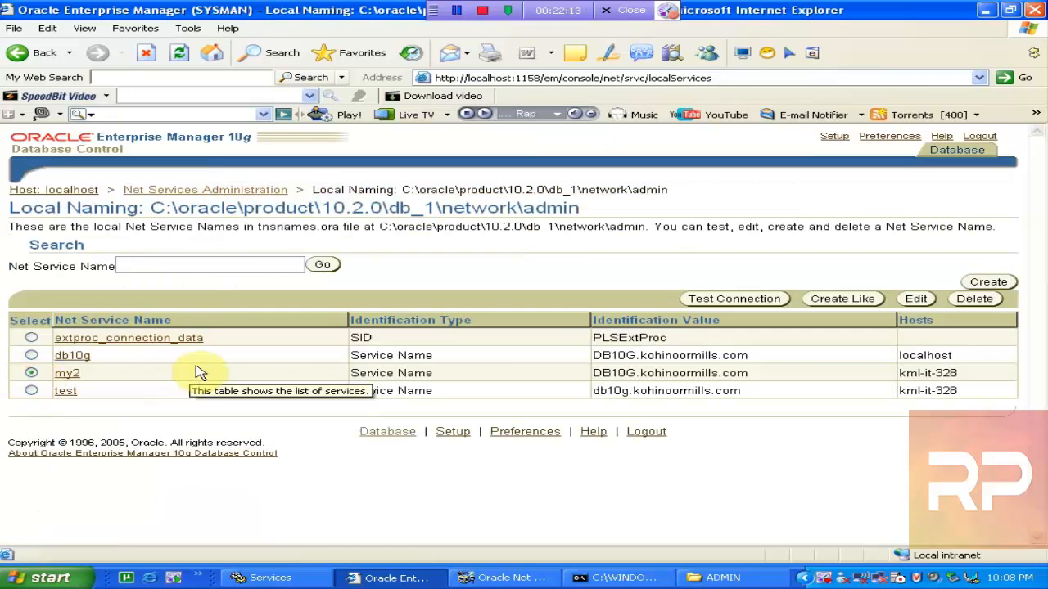
click(838, 303)
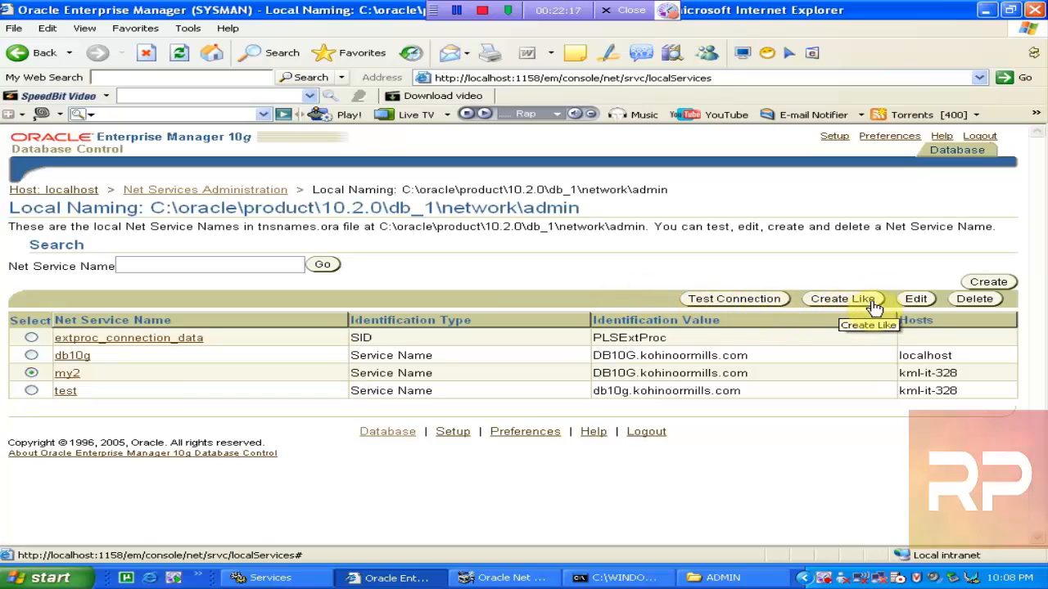
click(918, 302)
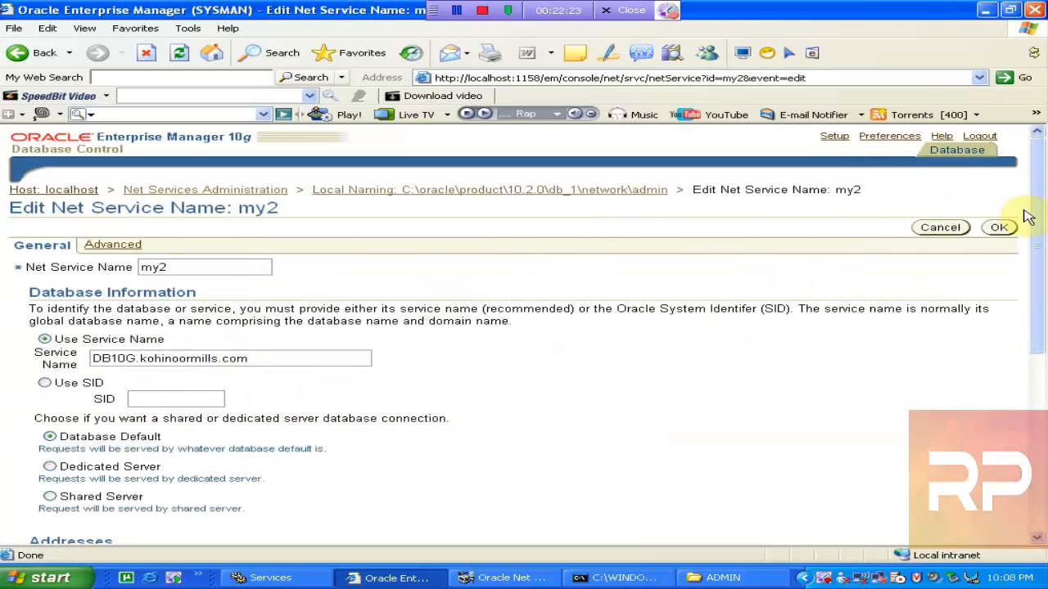
drag(1038, 229, 1043, 303)
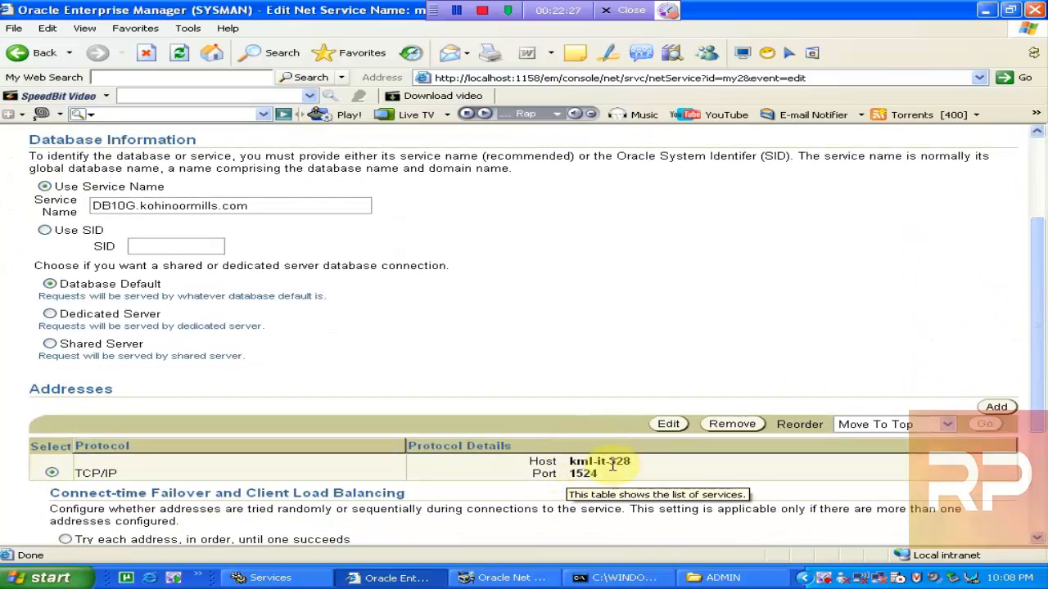
click(668, 426)
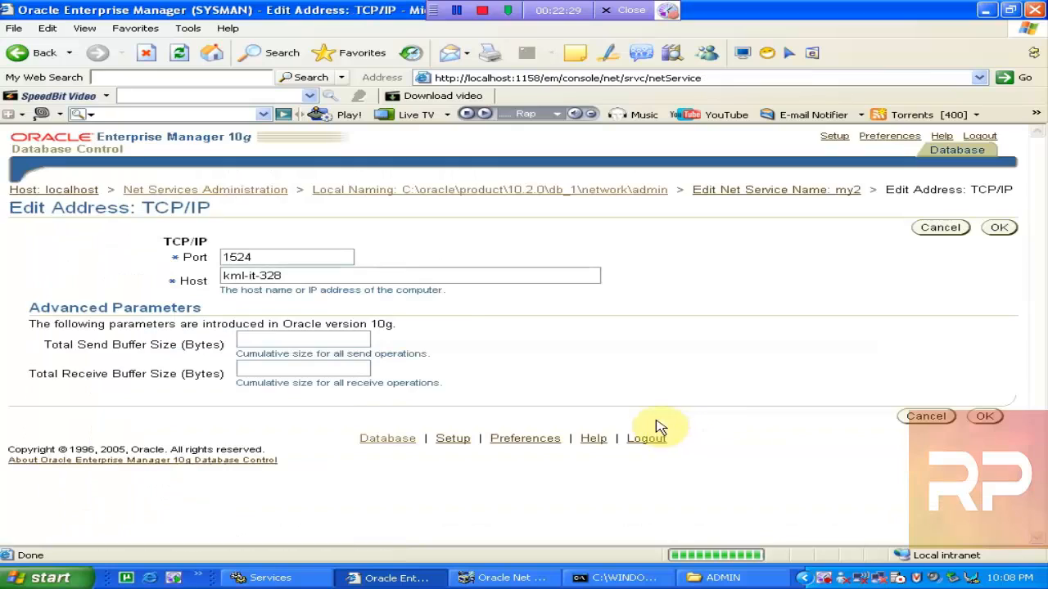
click(284, 257)
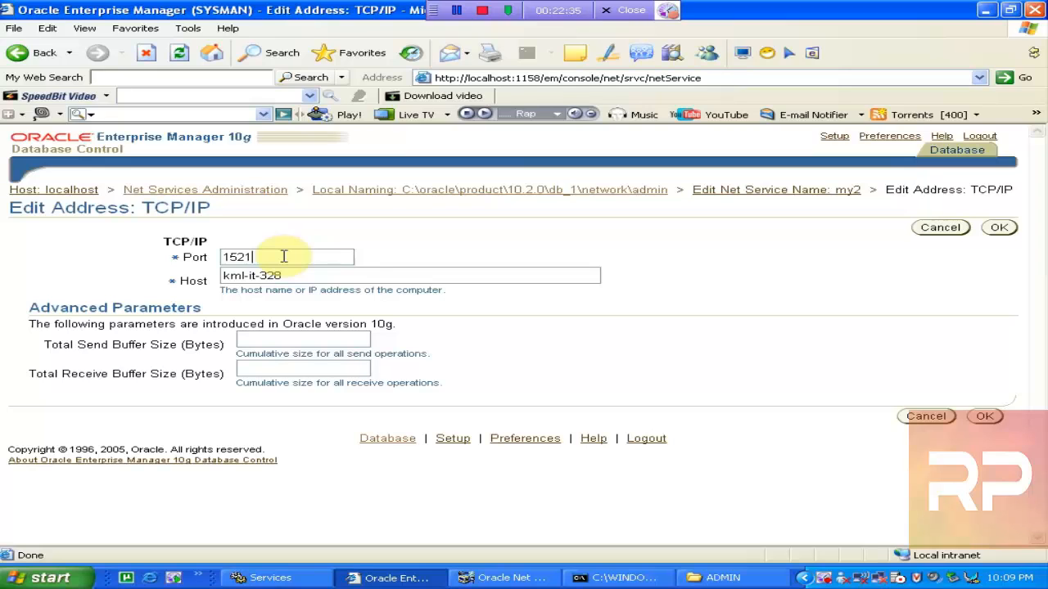
click(997, 418)
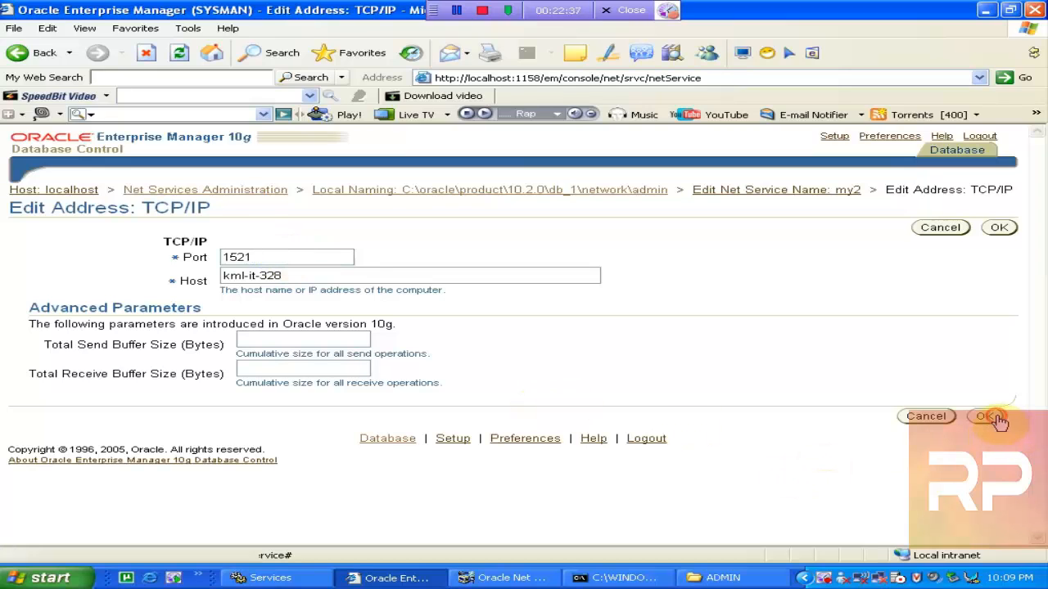
click(1005, 232)
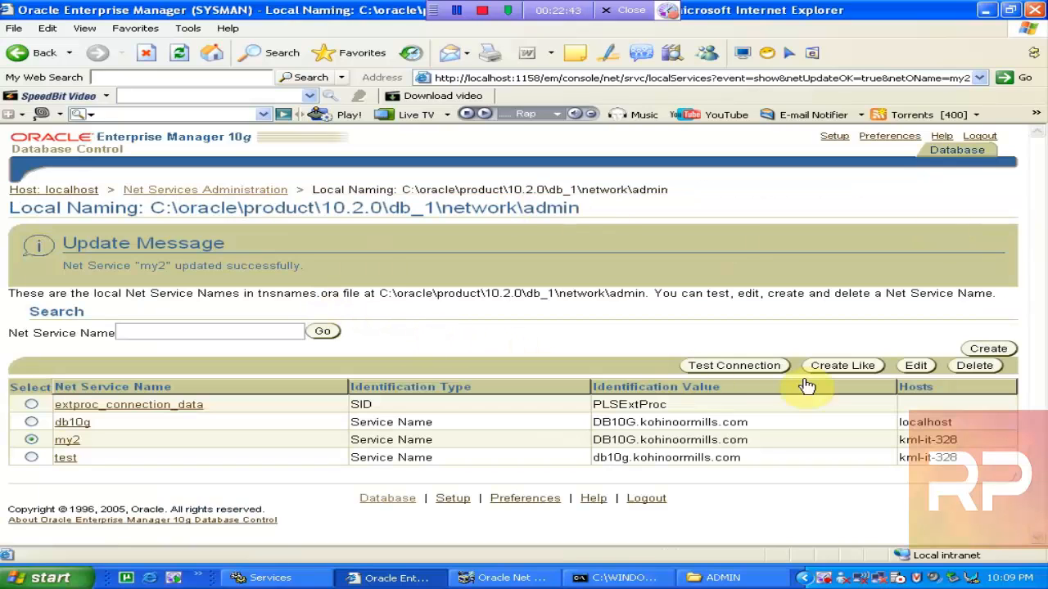
- Test the connection to net service name my2 with username scott and the account password, and read the test log
click(736, 367)
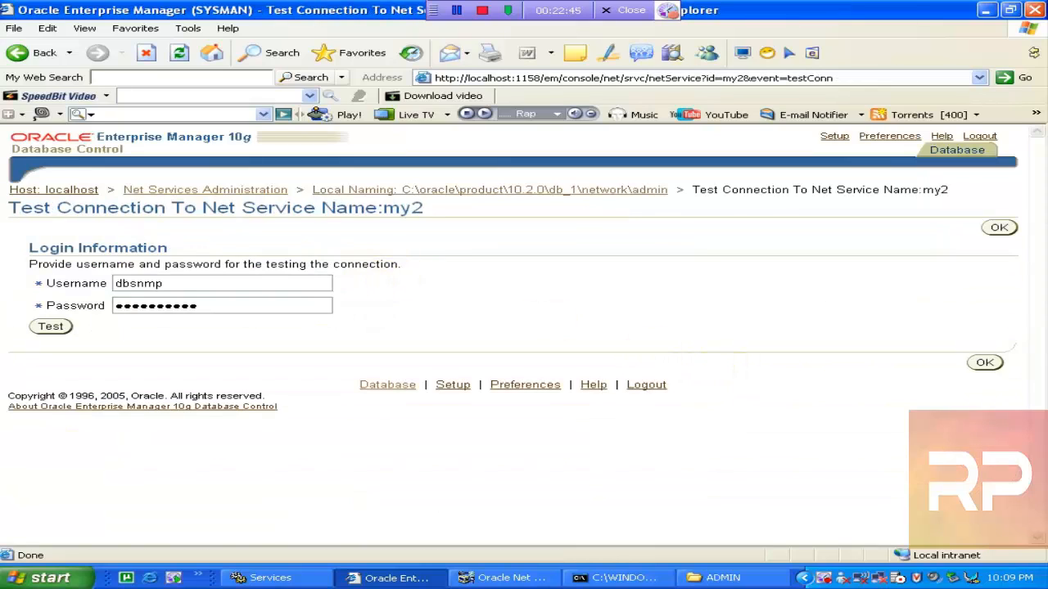
double_click(211, 283)
text(scott)
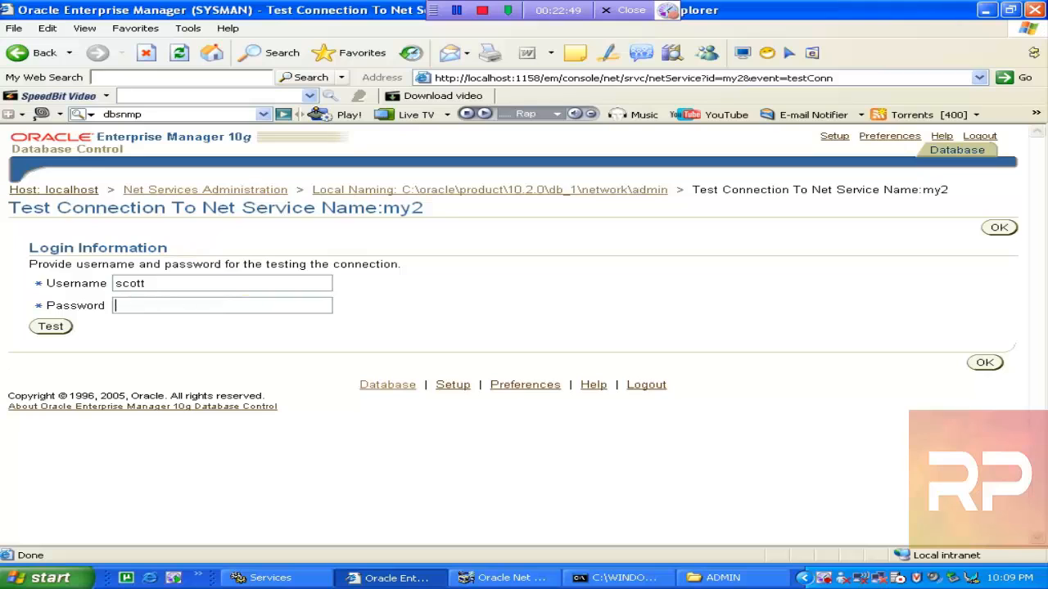
text(r)
click(50, 325)
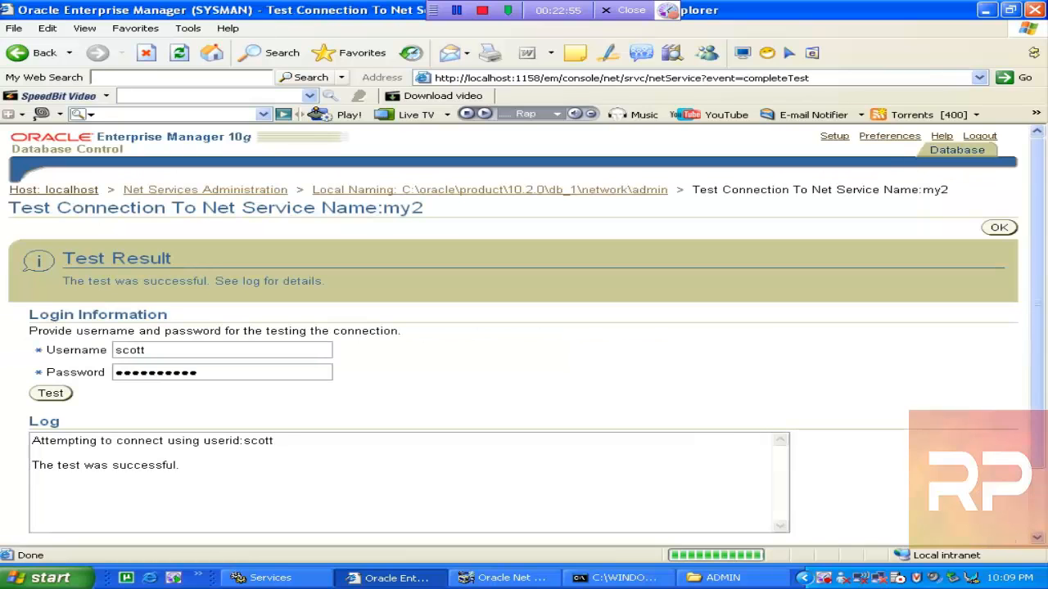
drag(205, 460, 63, 444)
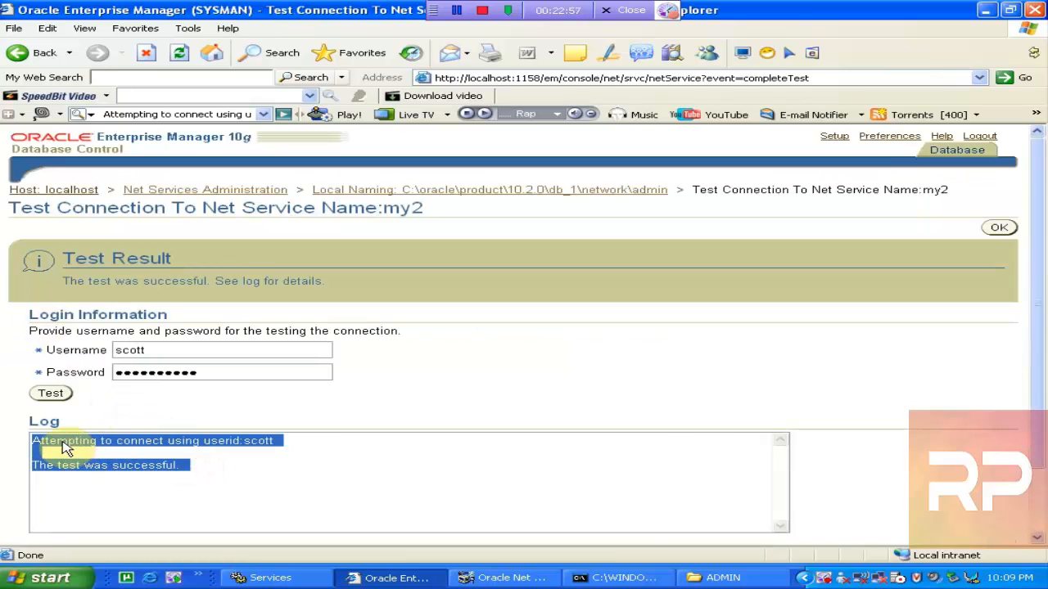
- Rename the net service name my2 as l1 and save it
click(467, 191)
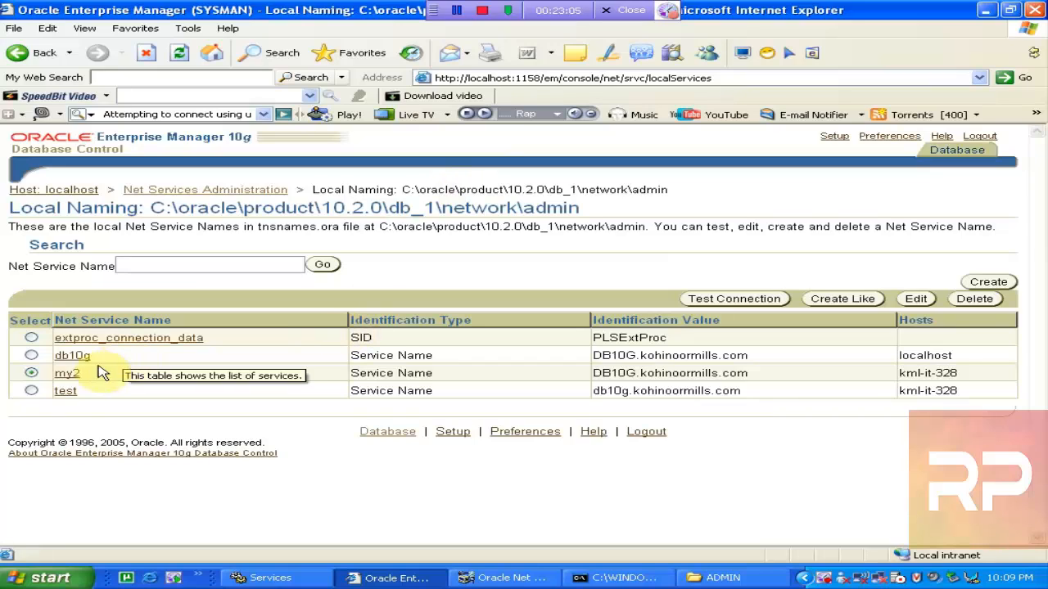
click(68, 377)
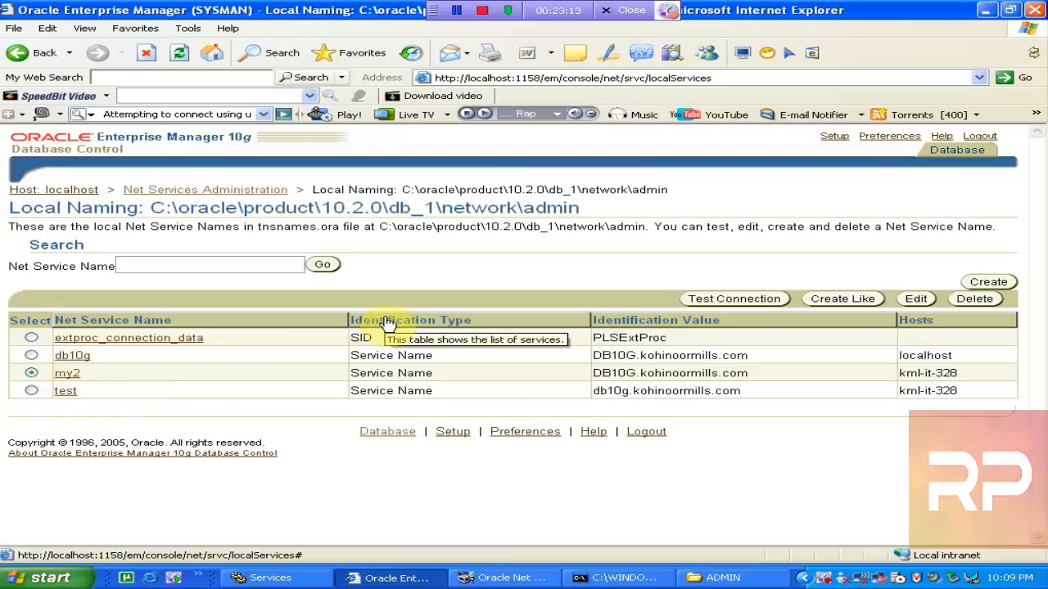
click(915, 299)
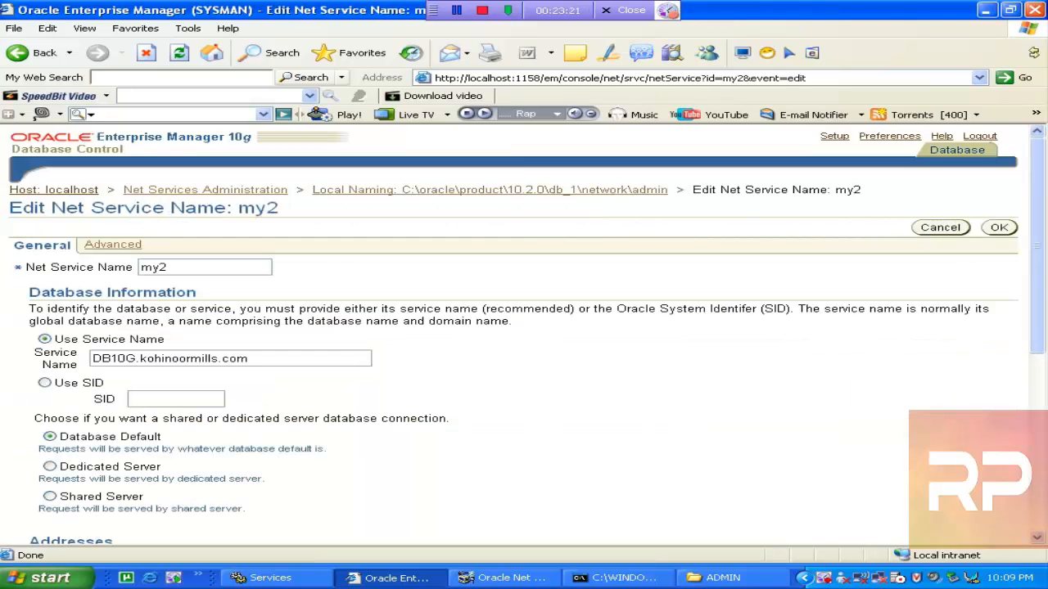
drag(247, 267, 76, 266)
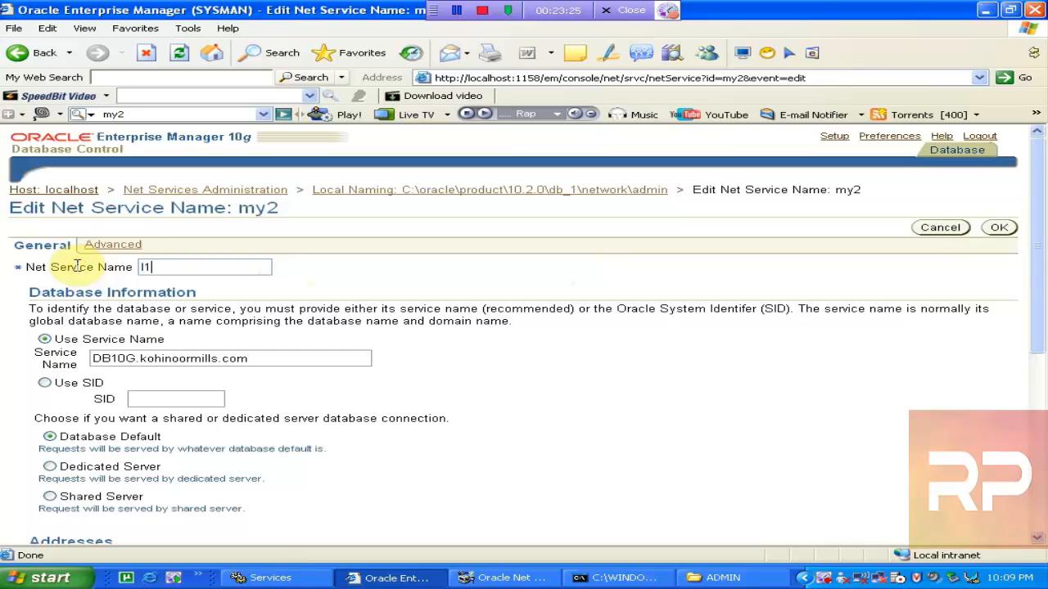
text(l1)
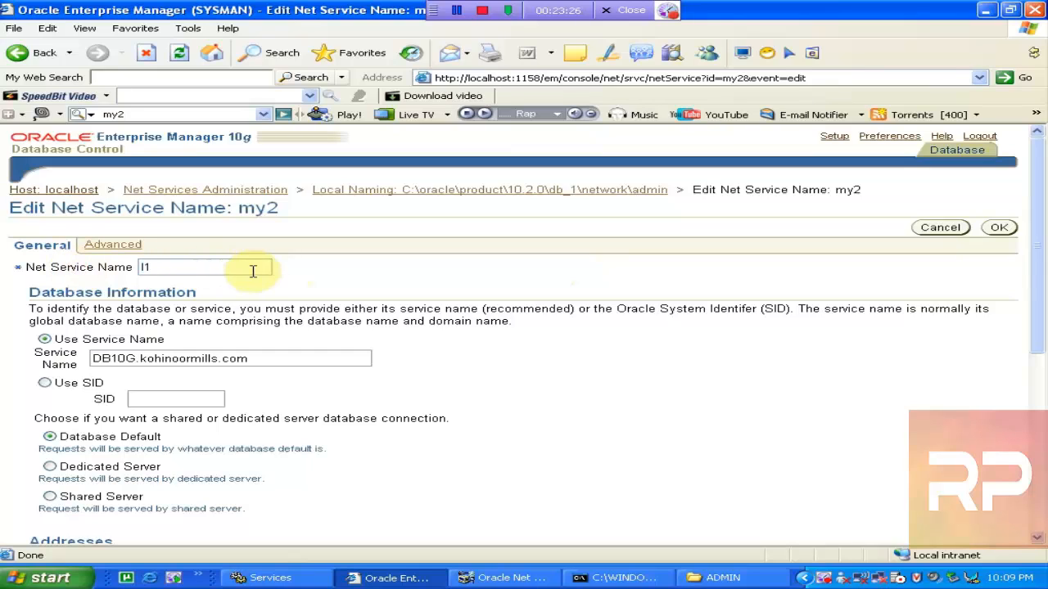
click(1002, 228)
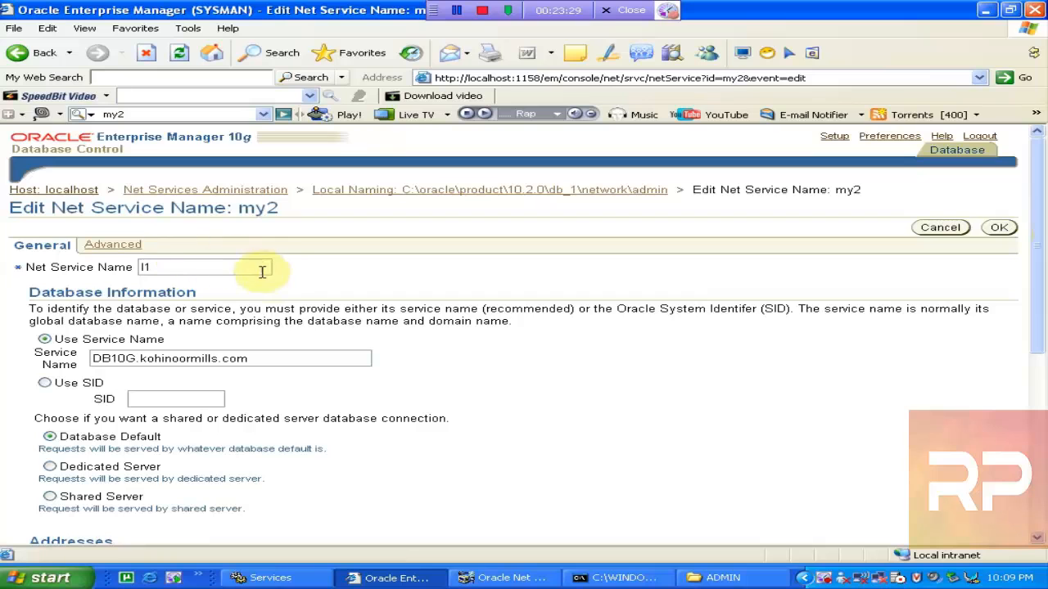
drag(1041, 259, 1041, 170)
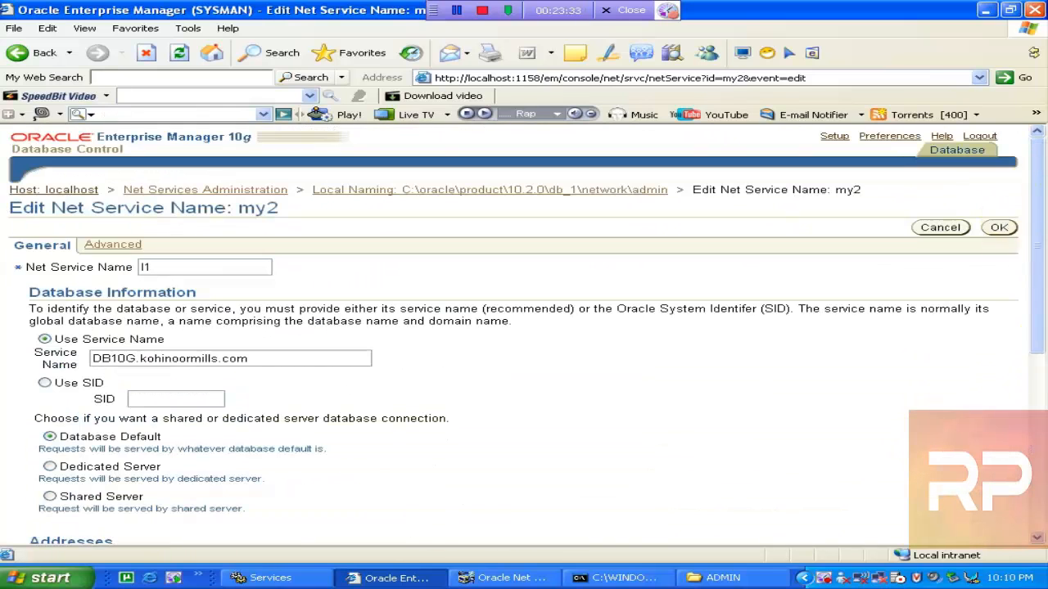
click(1000, 229)
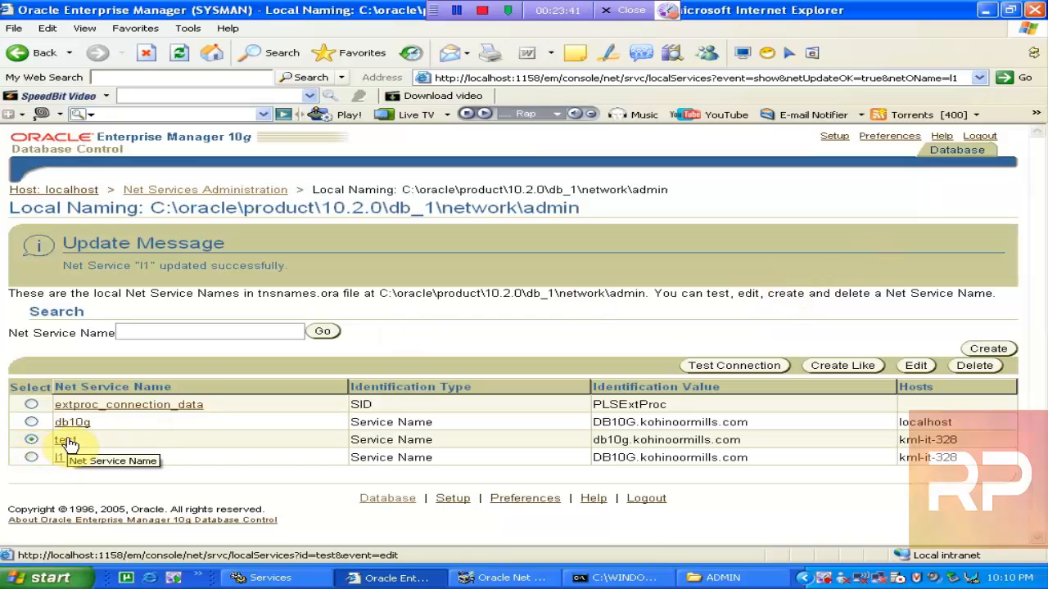
- Check the address of net service name test, rename the entry as l2 and save it
click(912, 365)
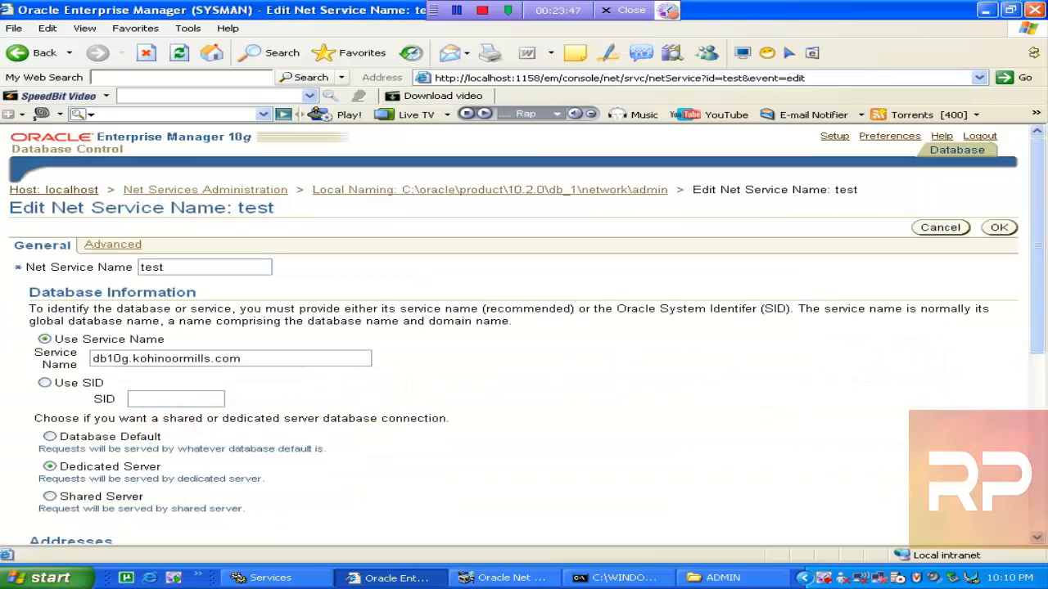
drag(1040, 241, 1037, 401)
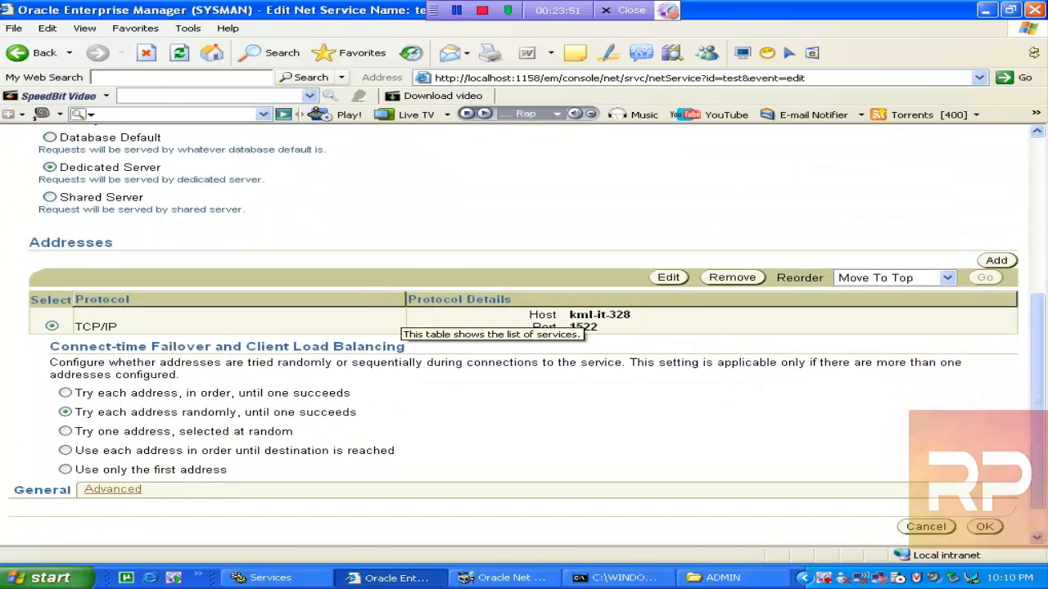
click(1039, 174)
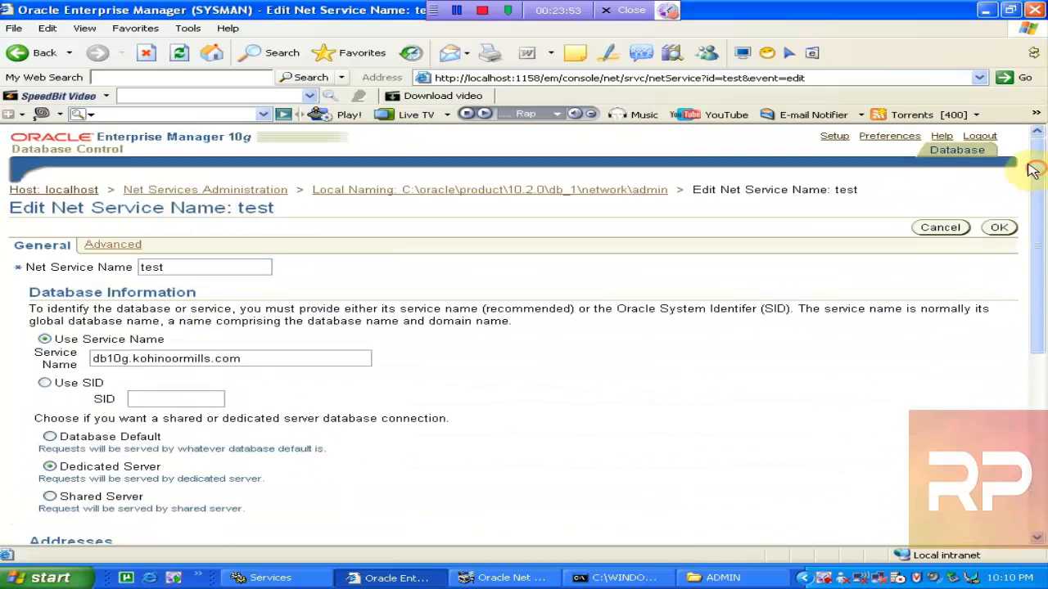
drag(176, 272, 16, 282)
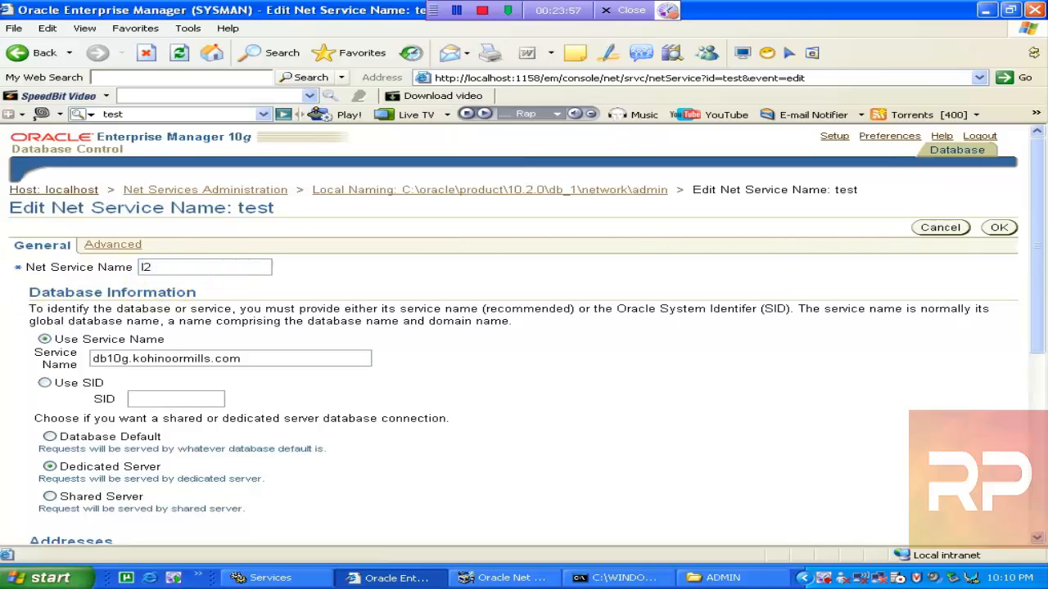
click(999, 229)
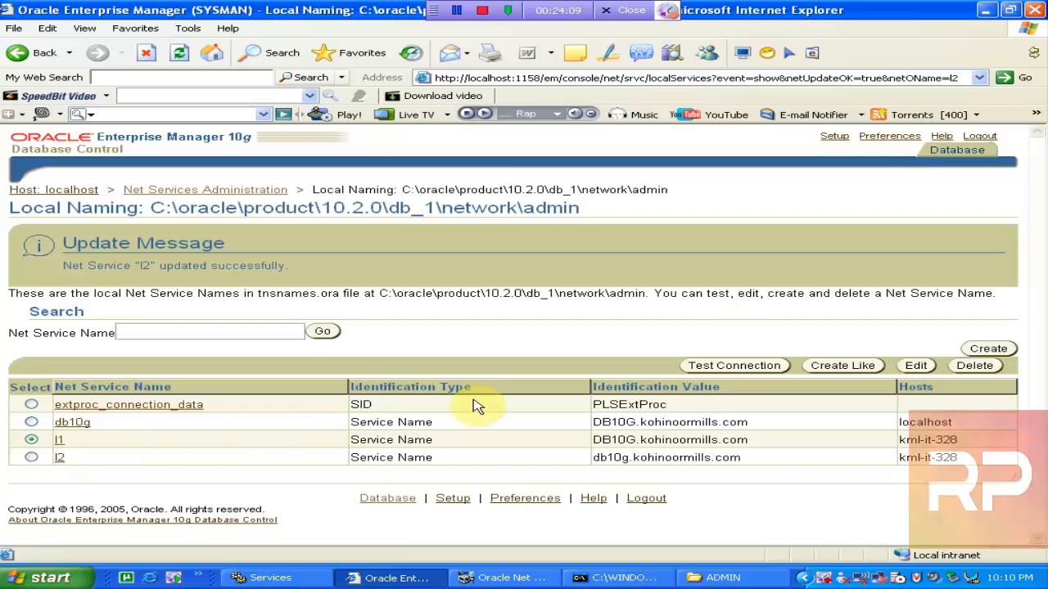
- Add a second TCP/IP address to net service name l1 with port 1522 and host kml-it-328
click(910, 368)
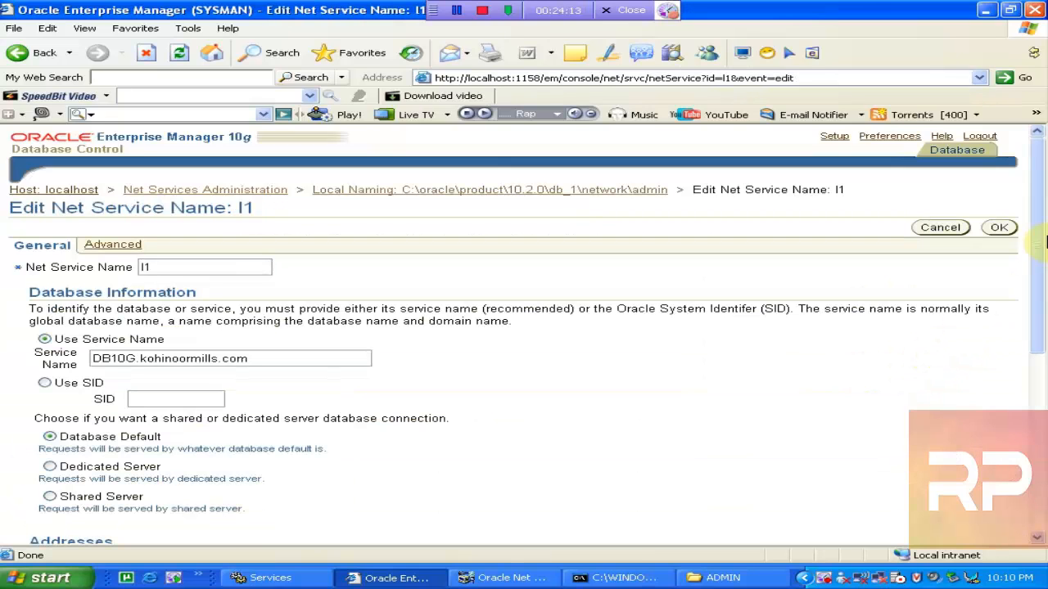
drag(1041, 242, 1043, 346)
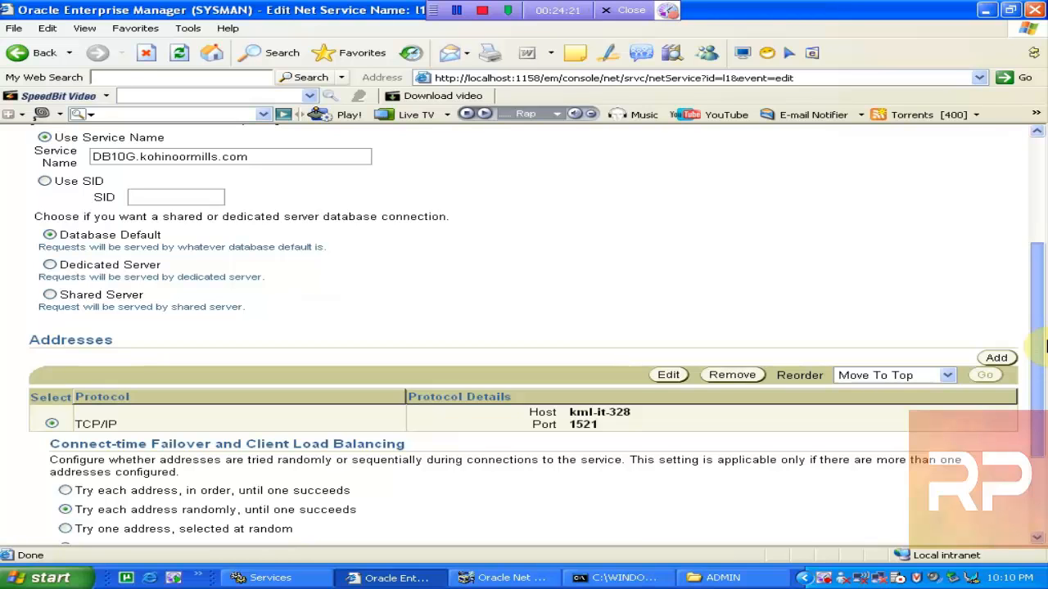
drag(1043, 346, 1043, 369)
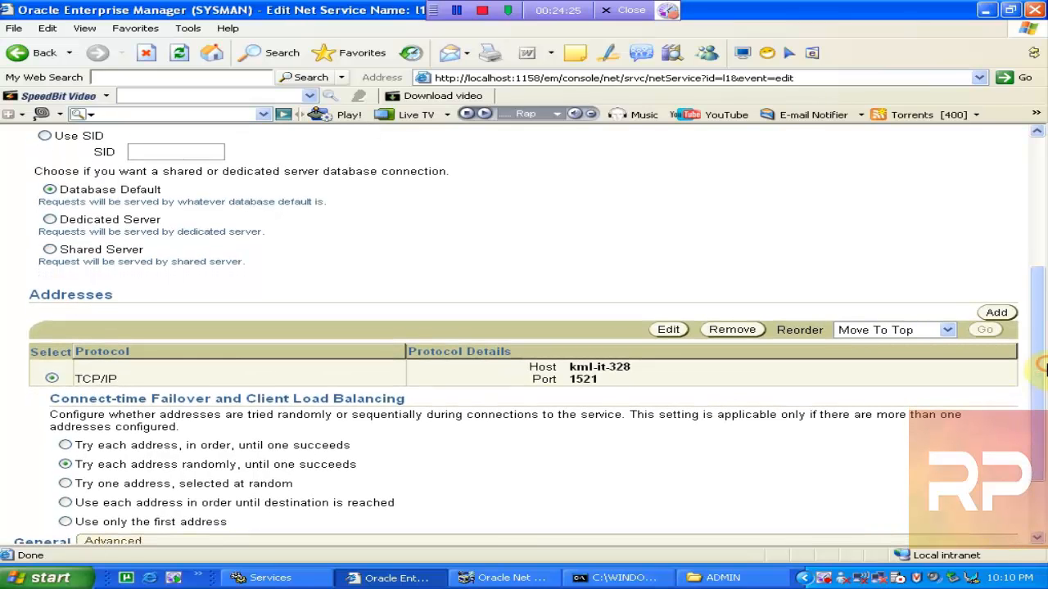
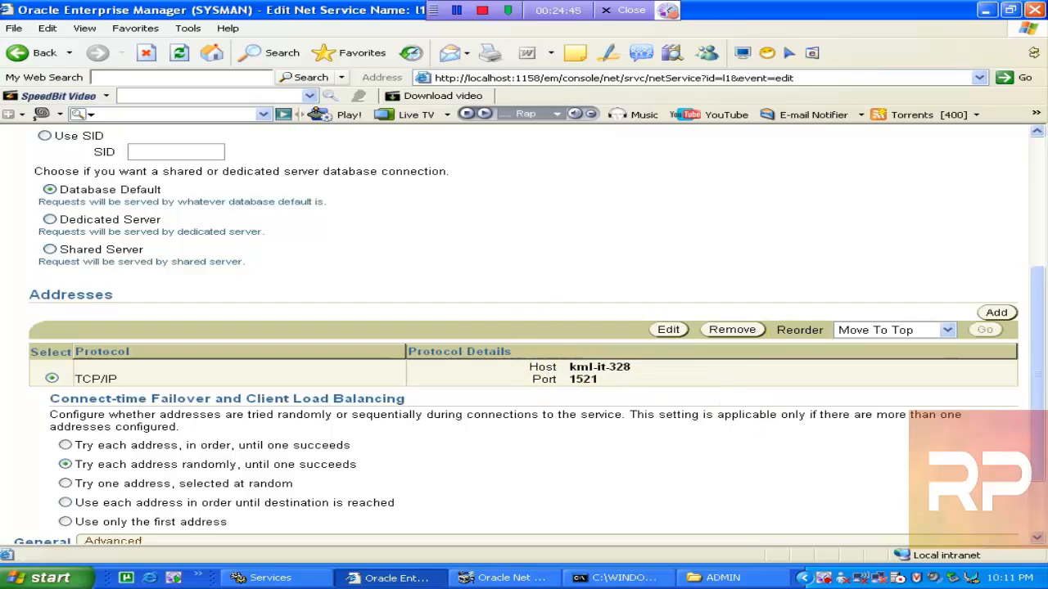
drag(1040, 368, 1046, 402)
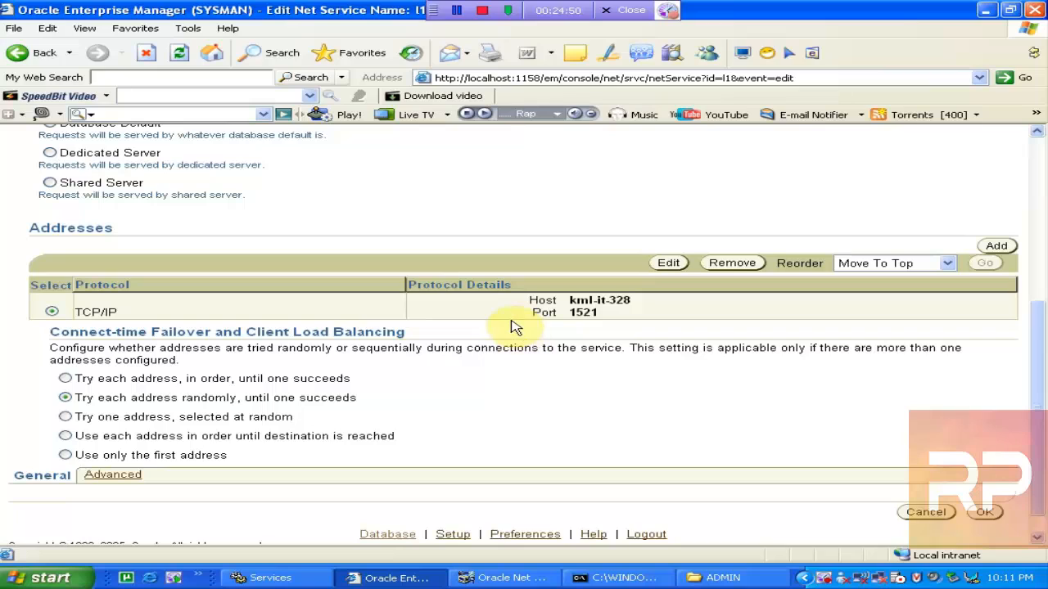
click(996, 246)
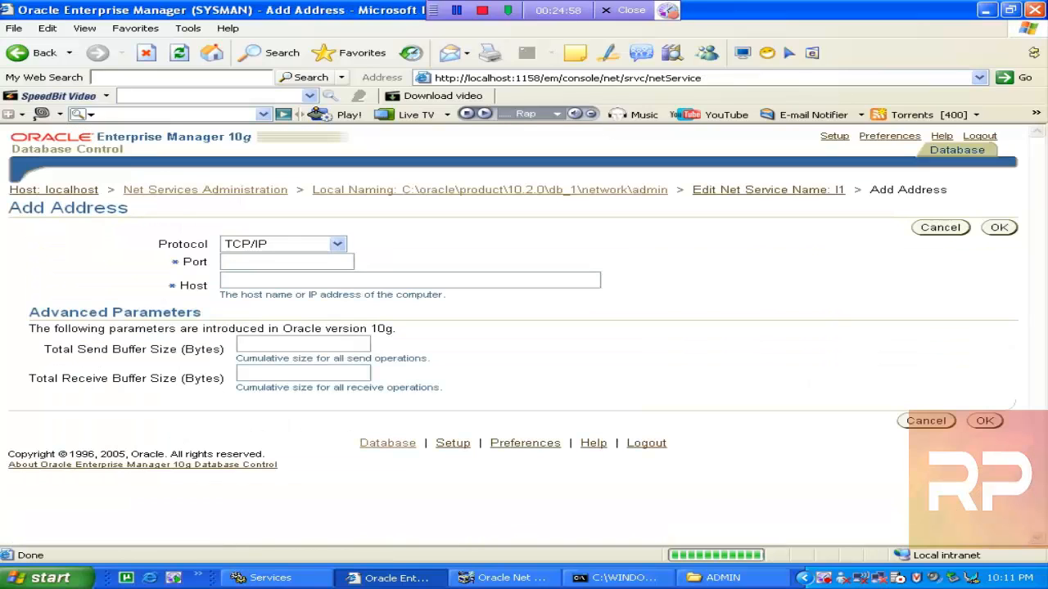
click(281, 259)
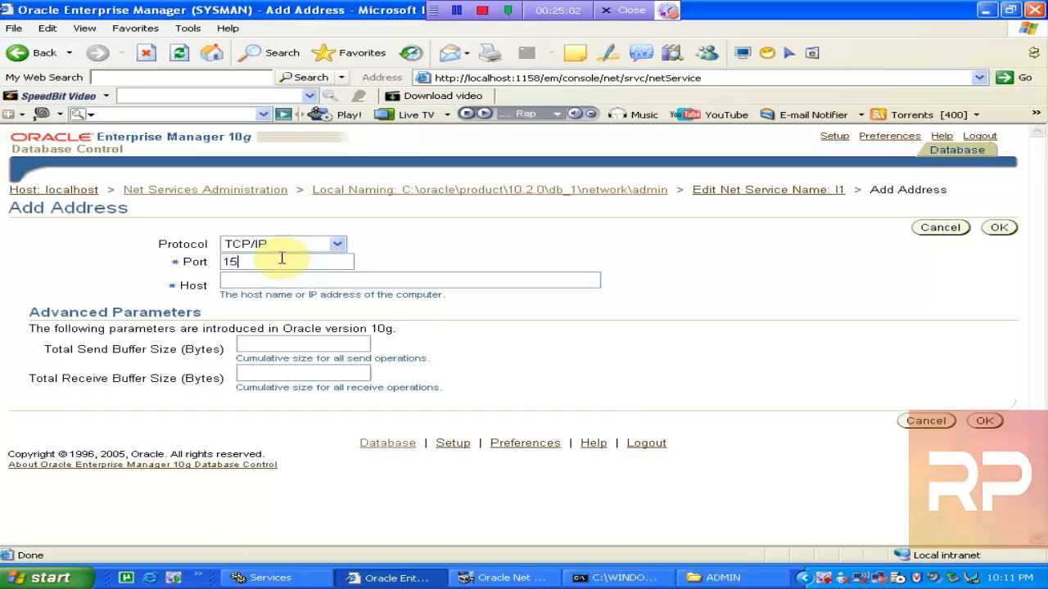
click(285, 280)
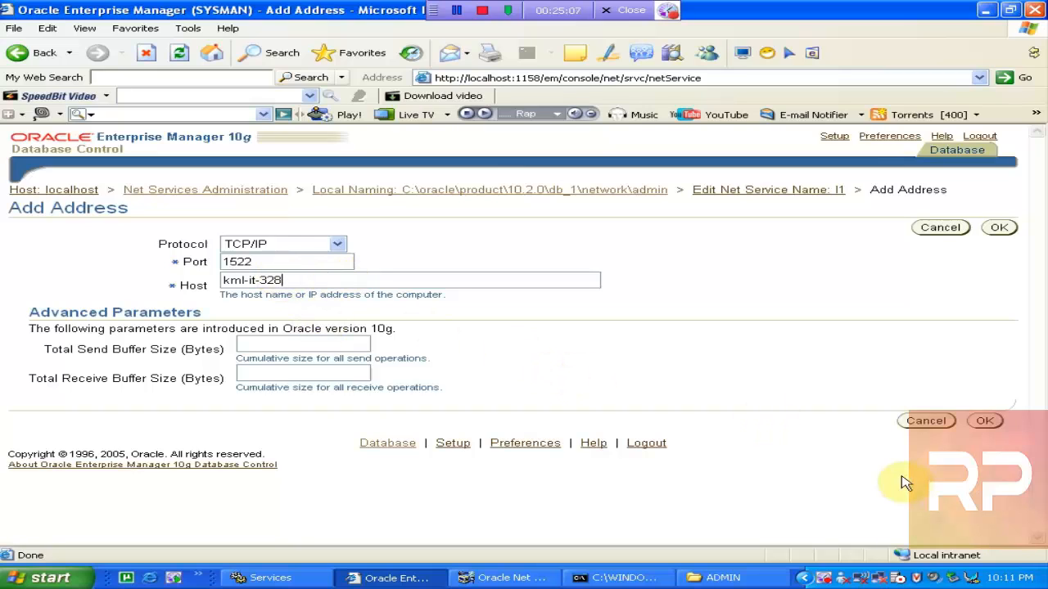
click(984, 421)
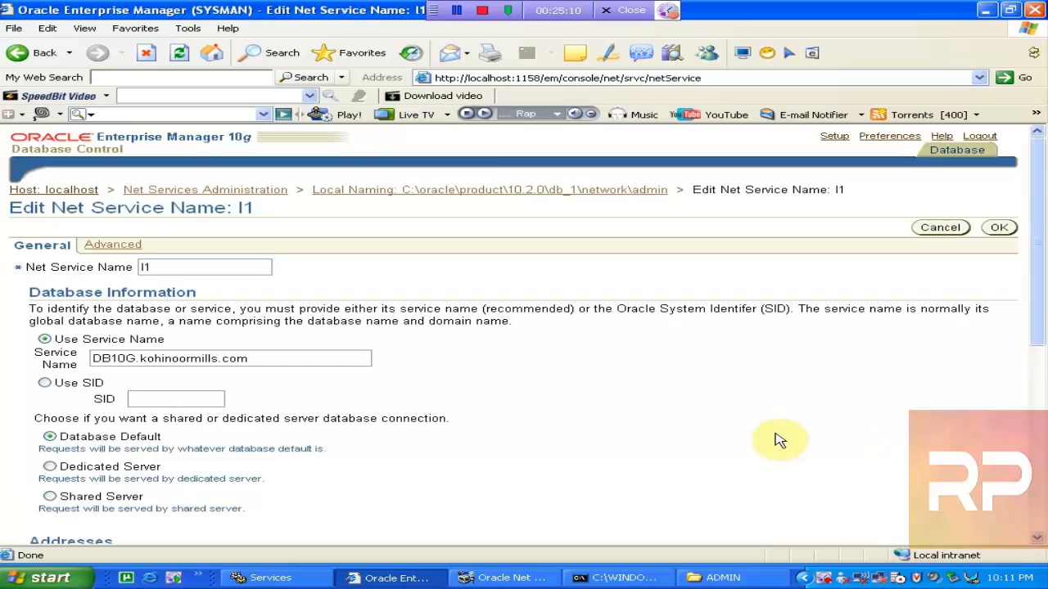
- Check the address list and connect-time failover settings of net service name l1 and save the changes
drag(1041, 248, 1039, 352)
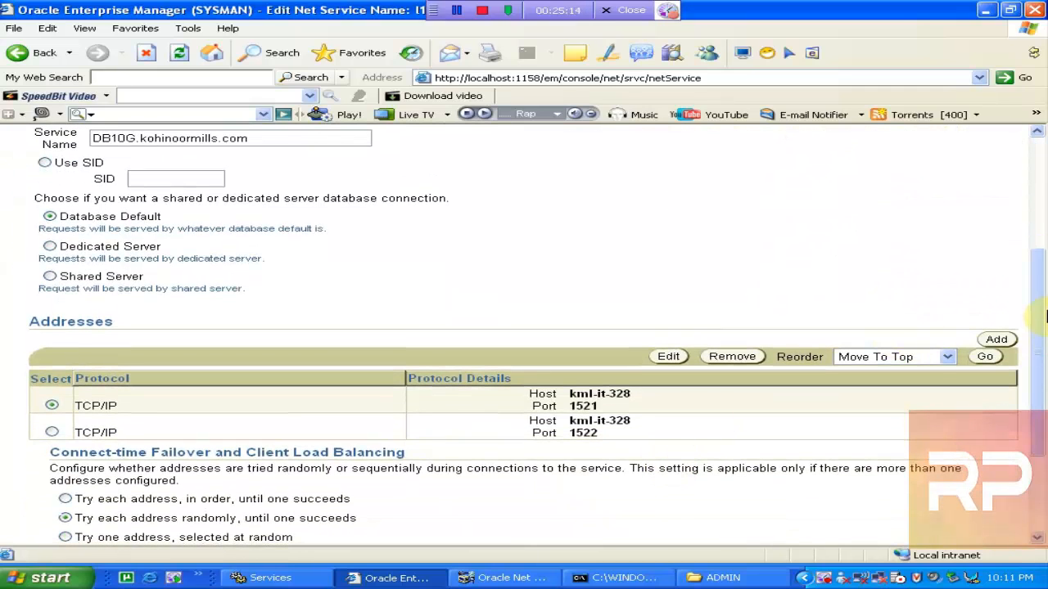
mouse_move(1039, 314)
mouse_down()
mouse_move(1041, 200)
mouse_move(1044, 307)
mouse_up()
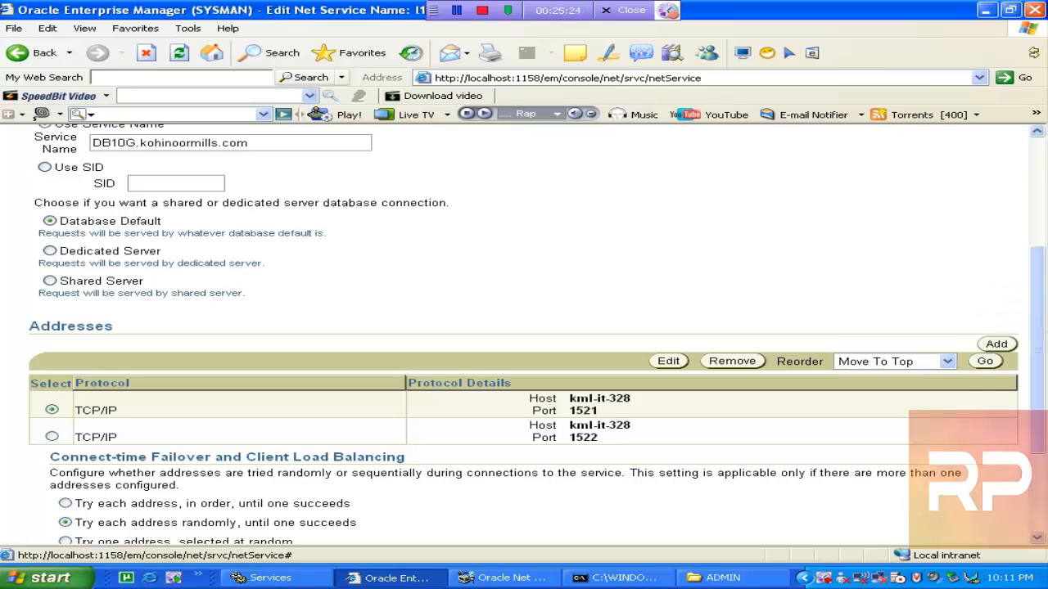
drag(1041, 383, 1042, 262)
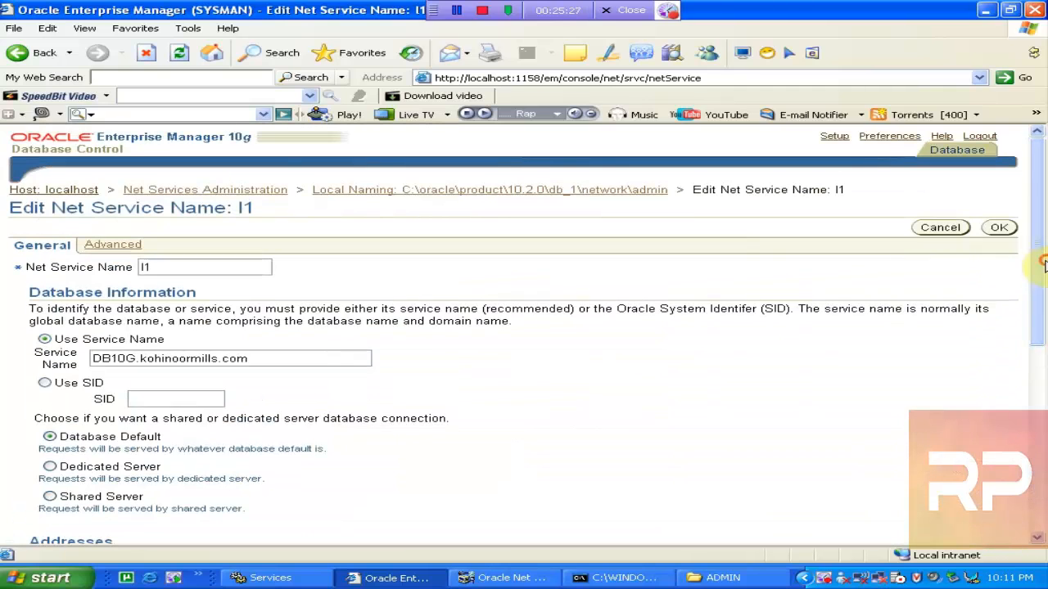
click(1000, 234)
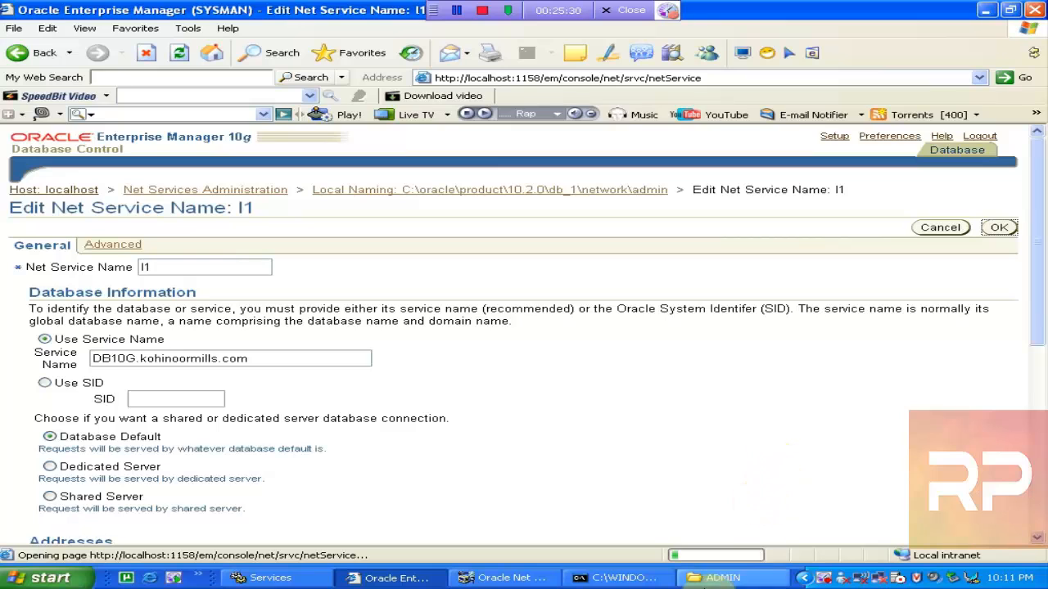
- Open the tnsnames file in the NETWORK\ADMIN folder, examine the L1 entry's addresses and load balancing, and close the file
click(707, 579)
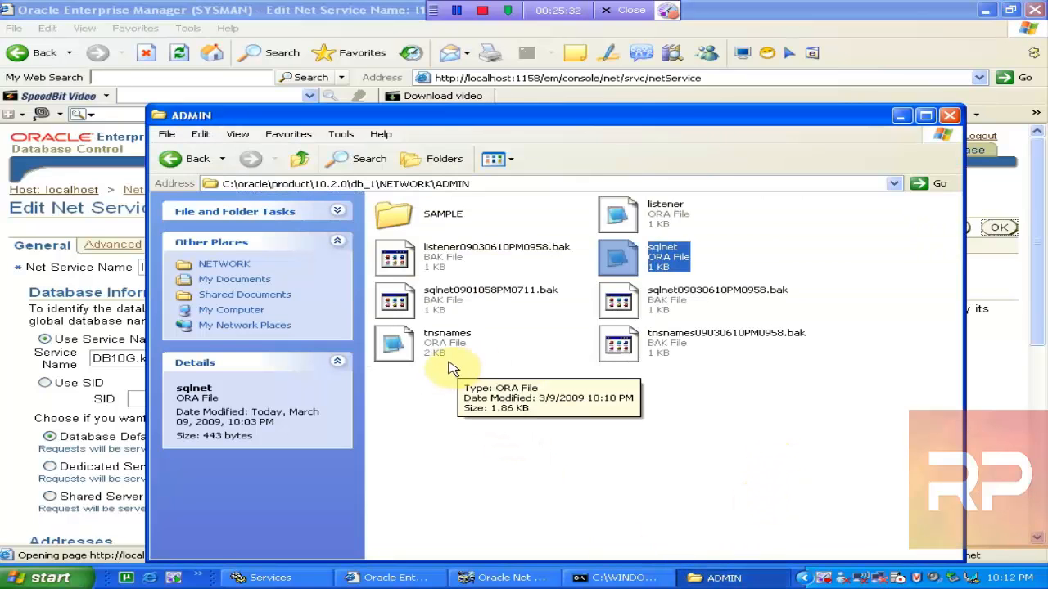
click(783, 39)
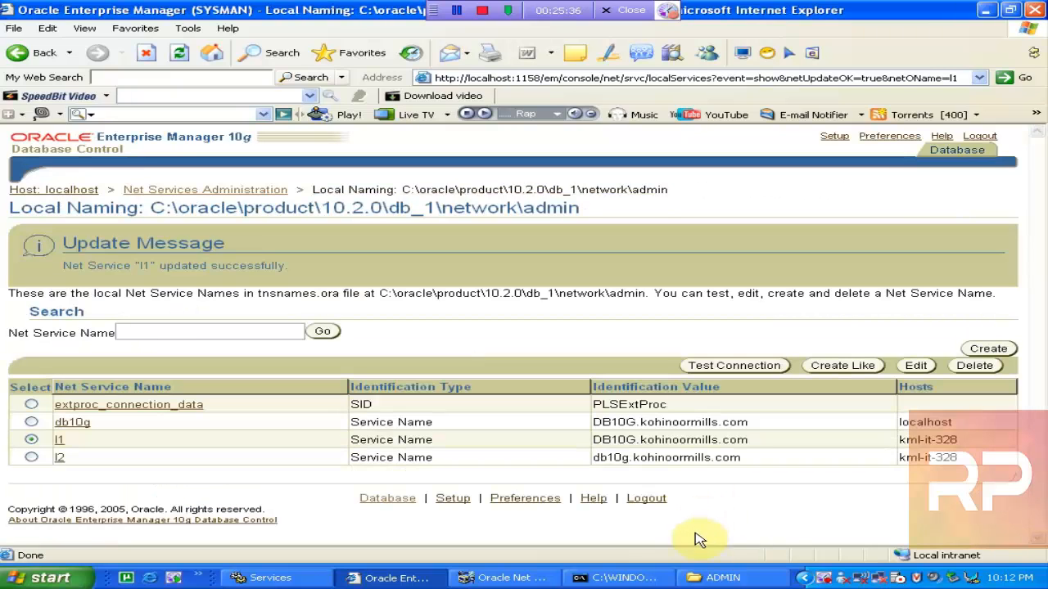
click(694, 579)
double_click(409, 329)
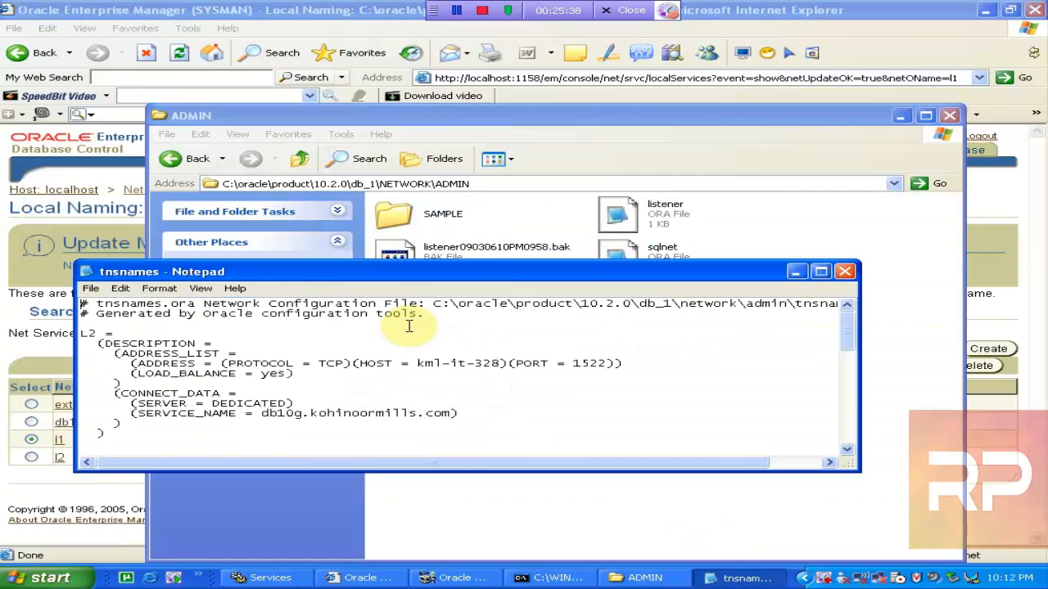
double_click(365, 272)
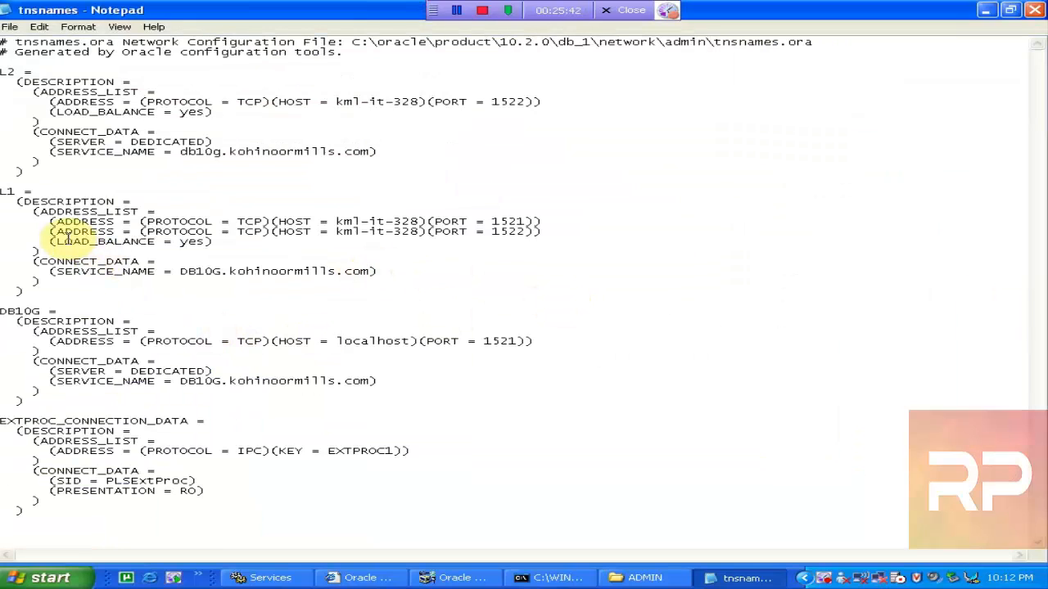
drag(5, 191, 137, 283)
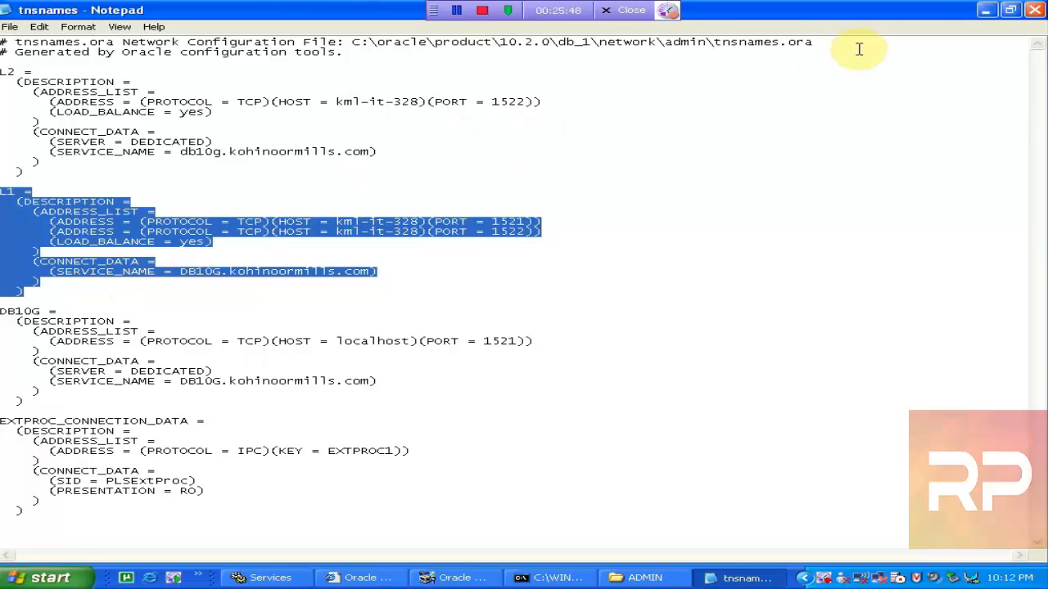
click(1035, 12)
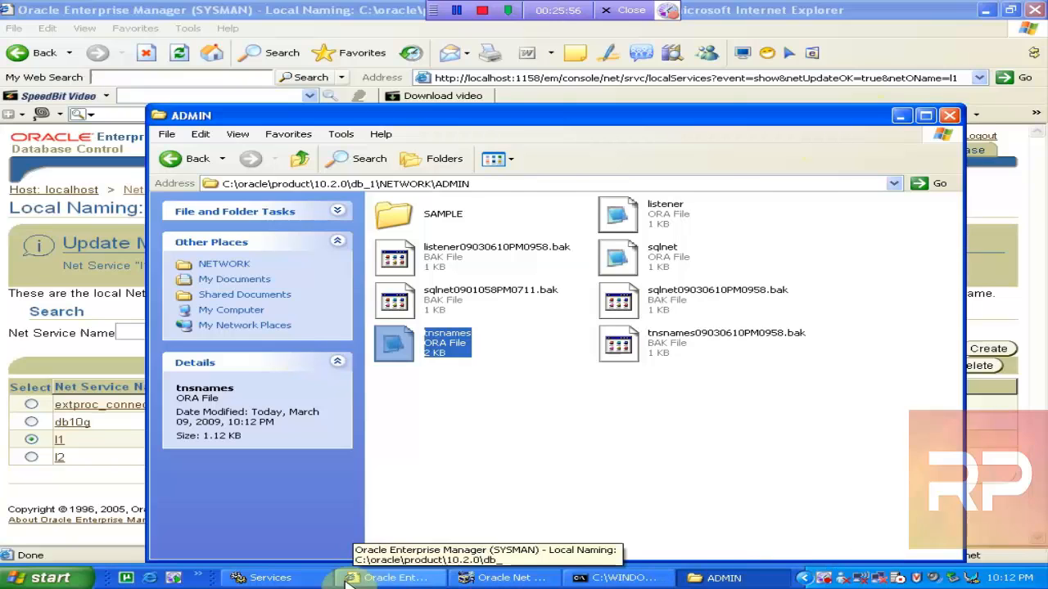
- Switch to Windows Services and stop the OracleOraDb10g_home1TNSListener service
click(270, 577)
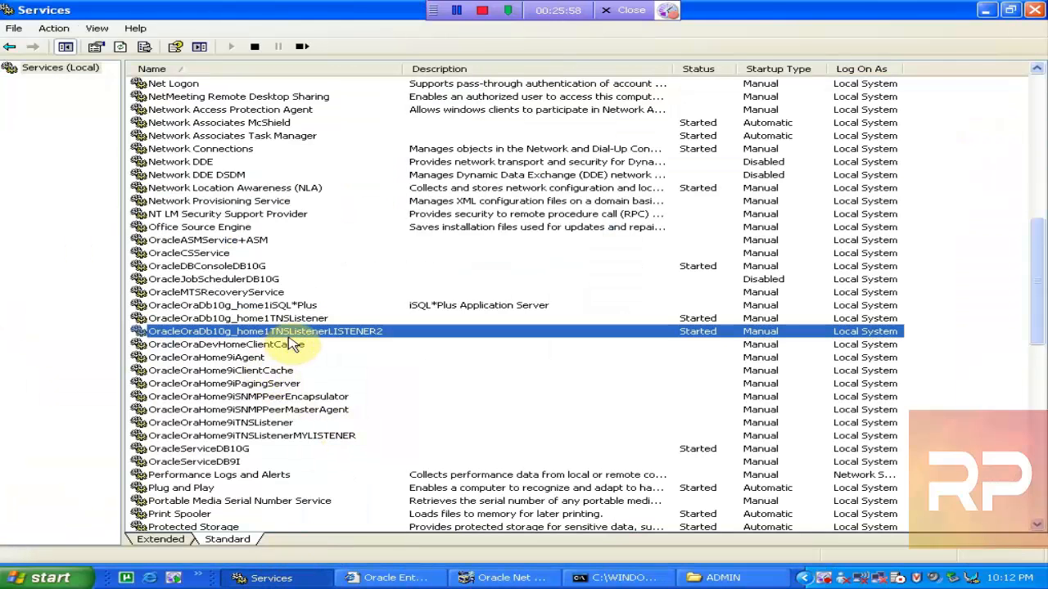
click(253, 318)
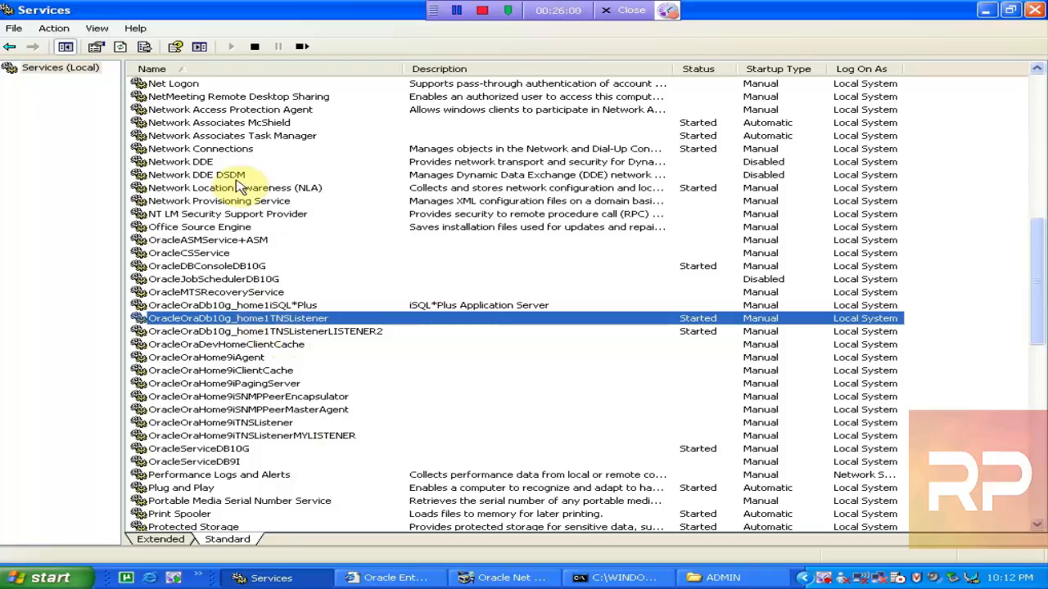
click(254, 47)
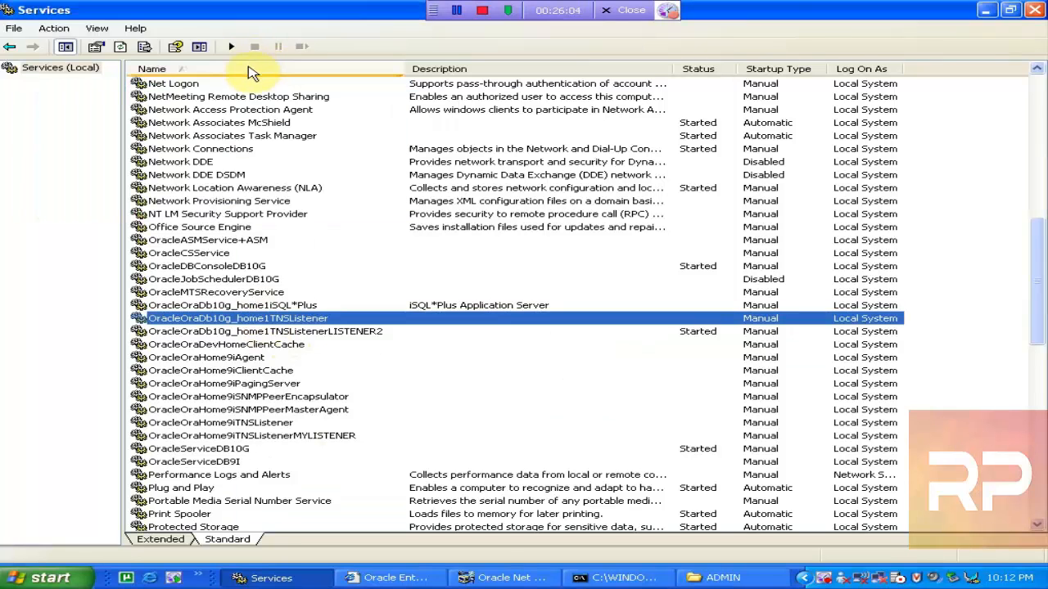
- Test a SQL*Plus logon as scott with the account password and a net service name as host string, and close SQL*Plus
click(69, 581)
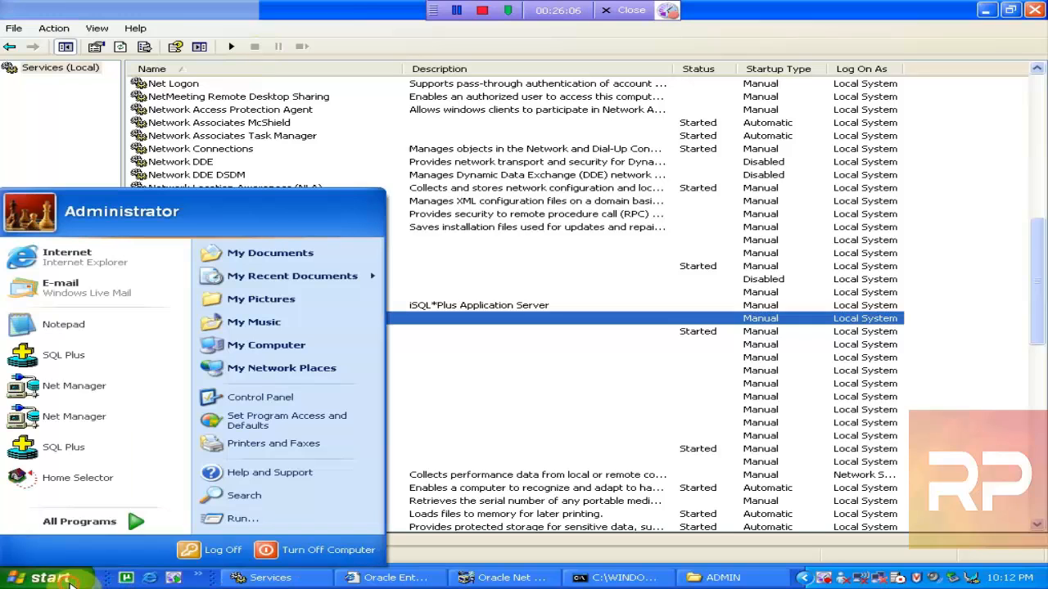
click(117, 452)
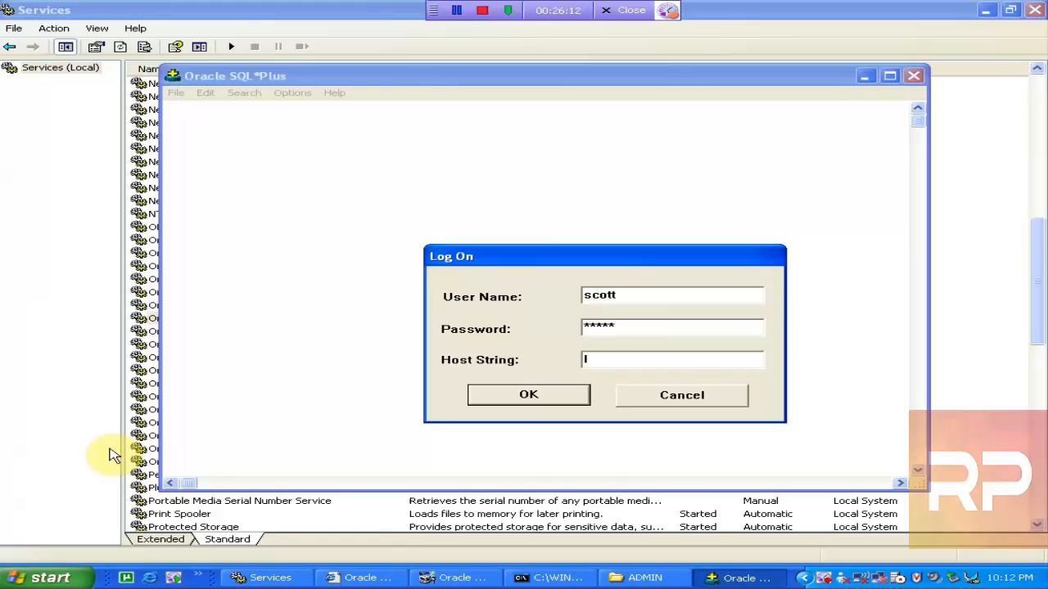
key(Return)
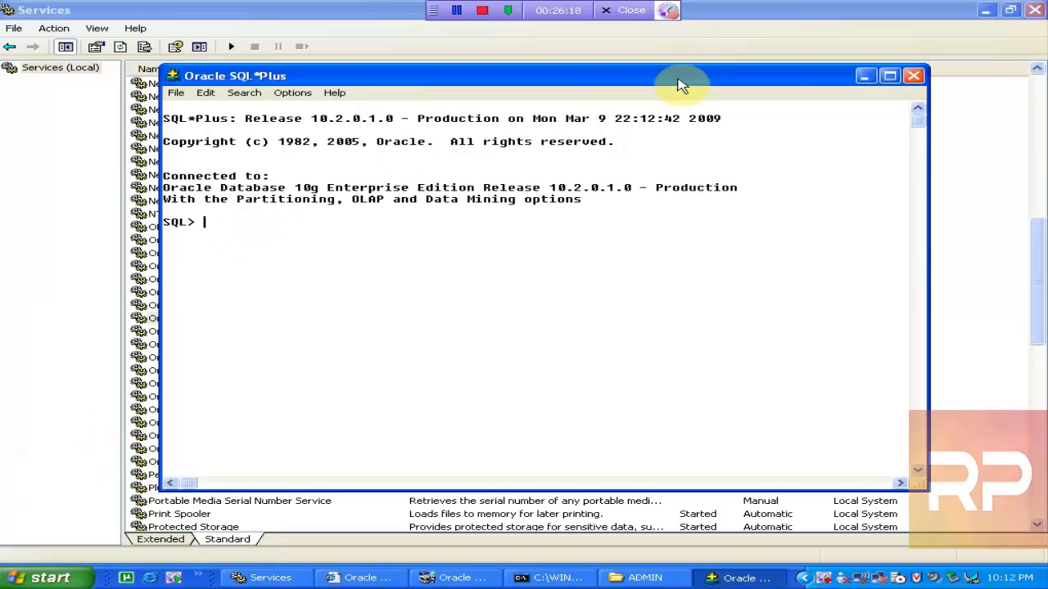
click(914, 76)
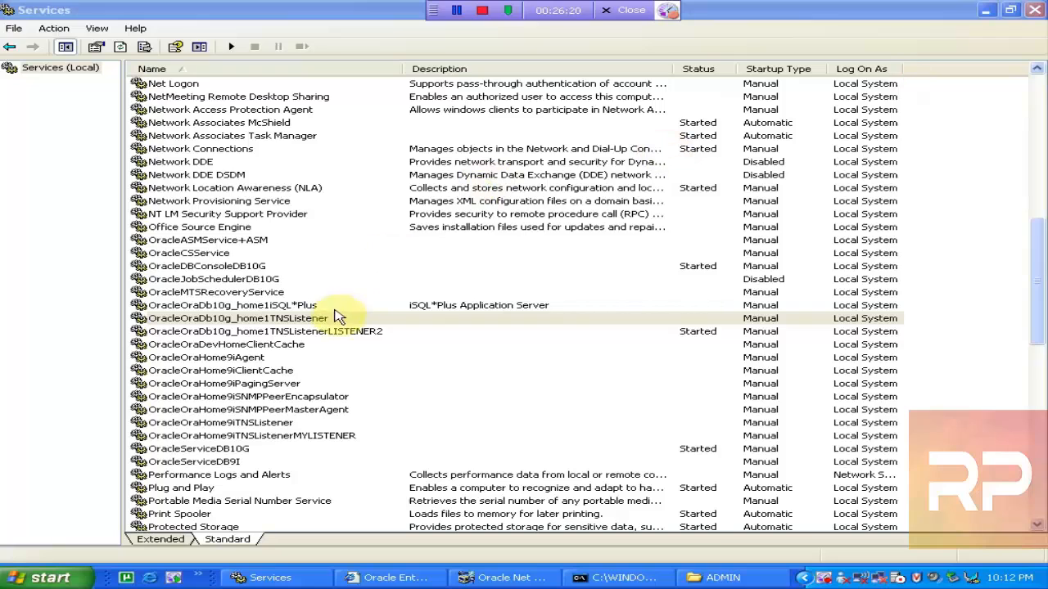
- Stop the OracleOraDb10g_home1TNSListenerLISTENER2 service and start the OracleOraDb10g_home1TNSListener service
click(401, 332)
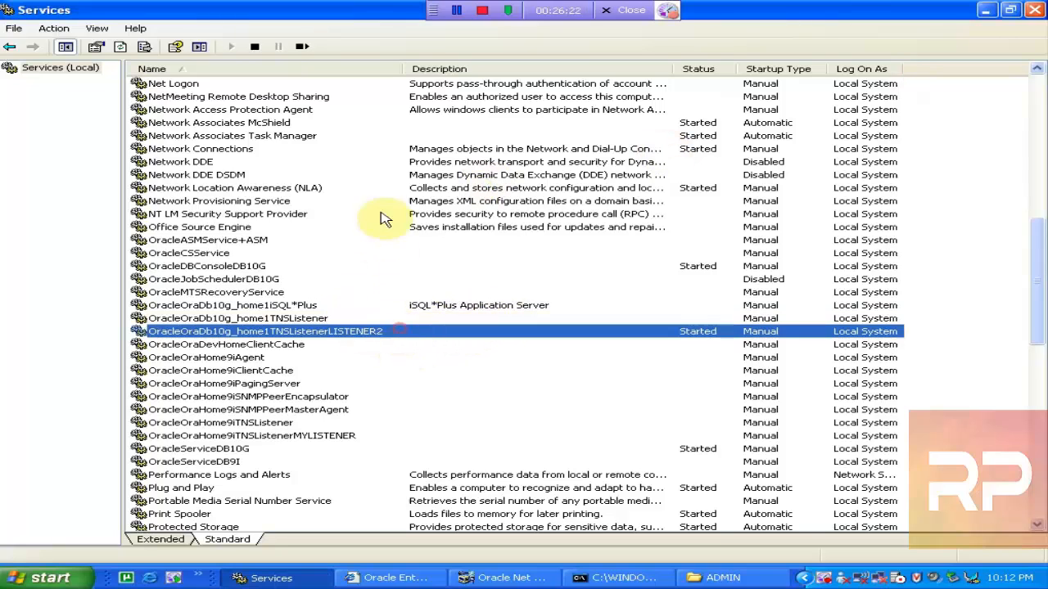
click(255, 47)
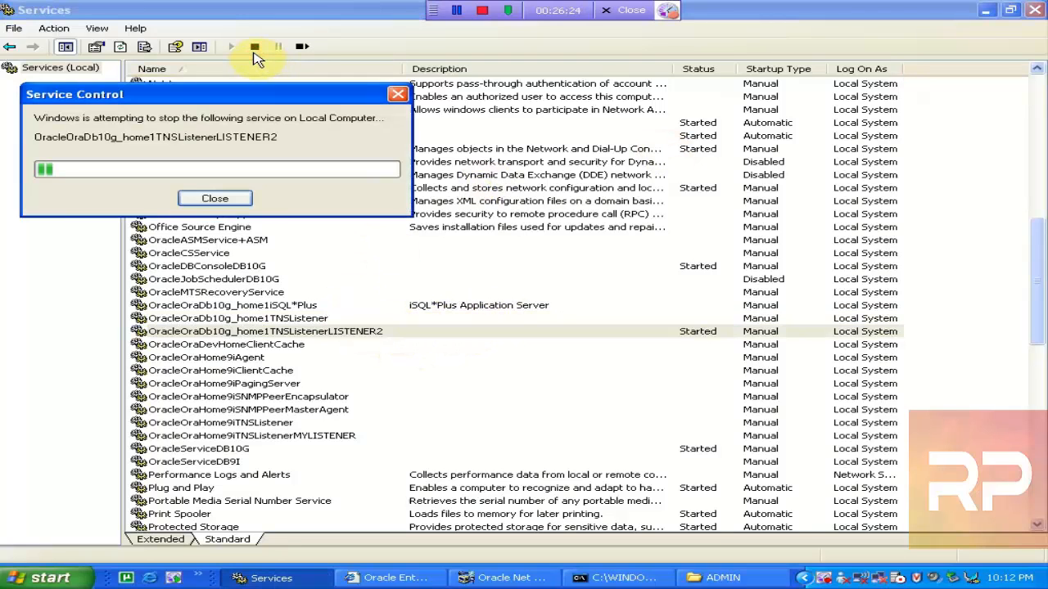
click(323, 320)
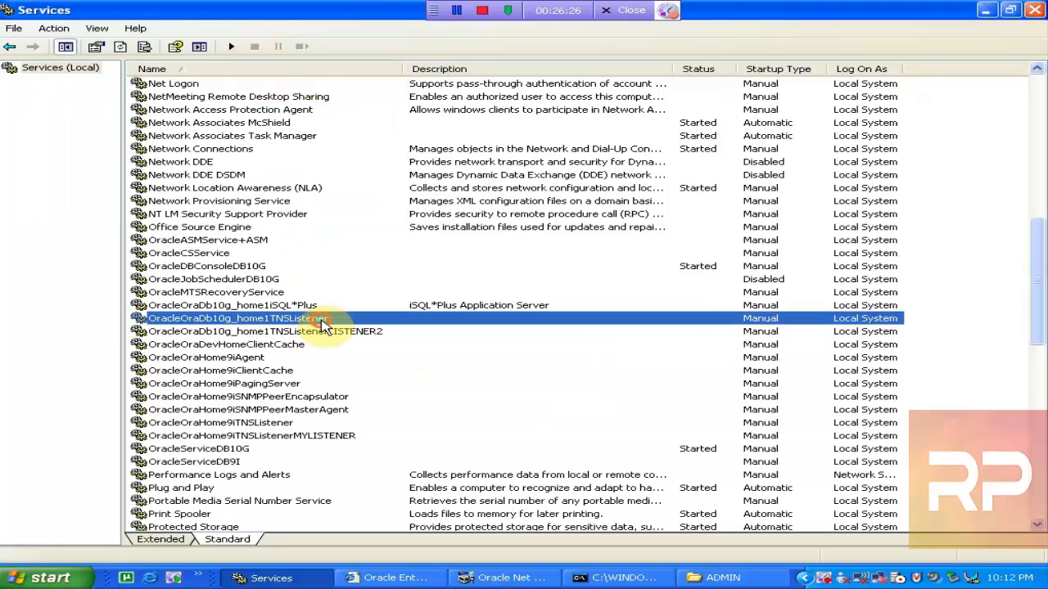
click(231, 48)
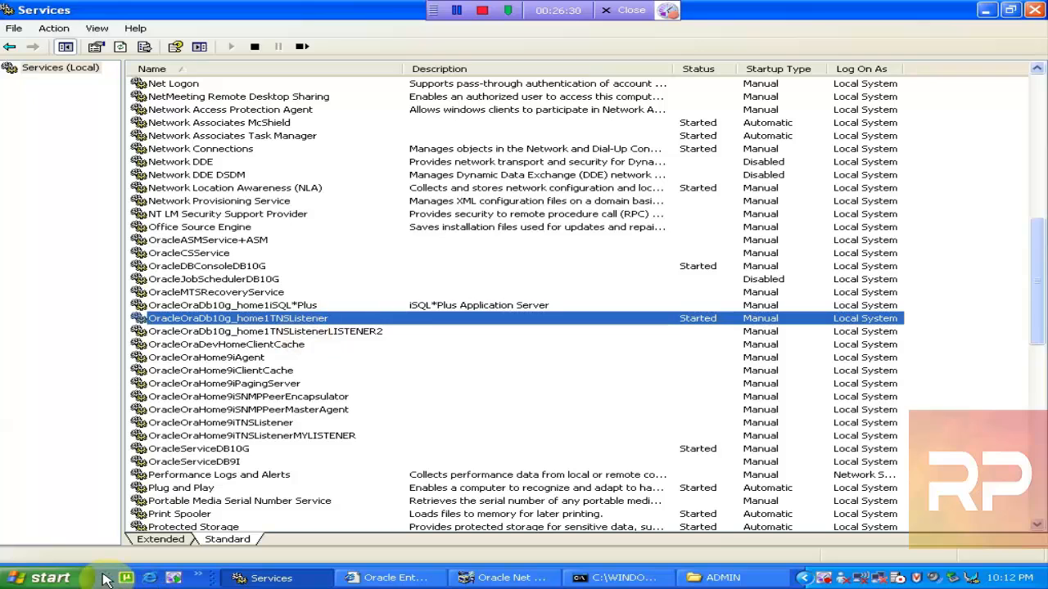
- Log on to SQL*Plus as scott with the account password, and return to the Local Naming page in Enterprise Manager
click(50, 578)
click(164, 456)
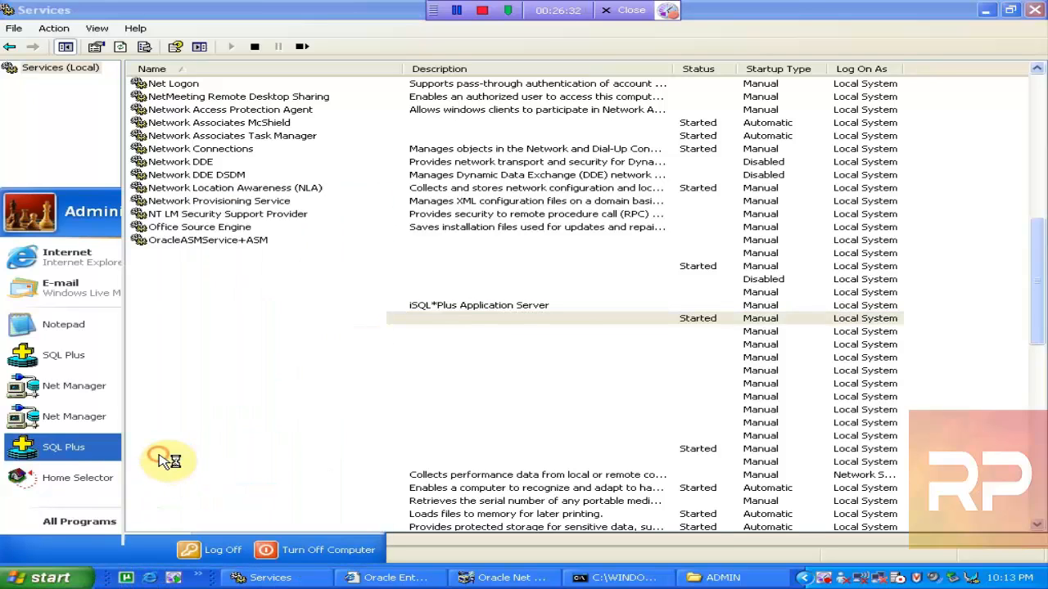
text(scott)
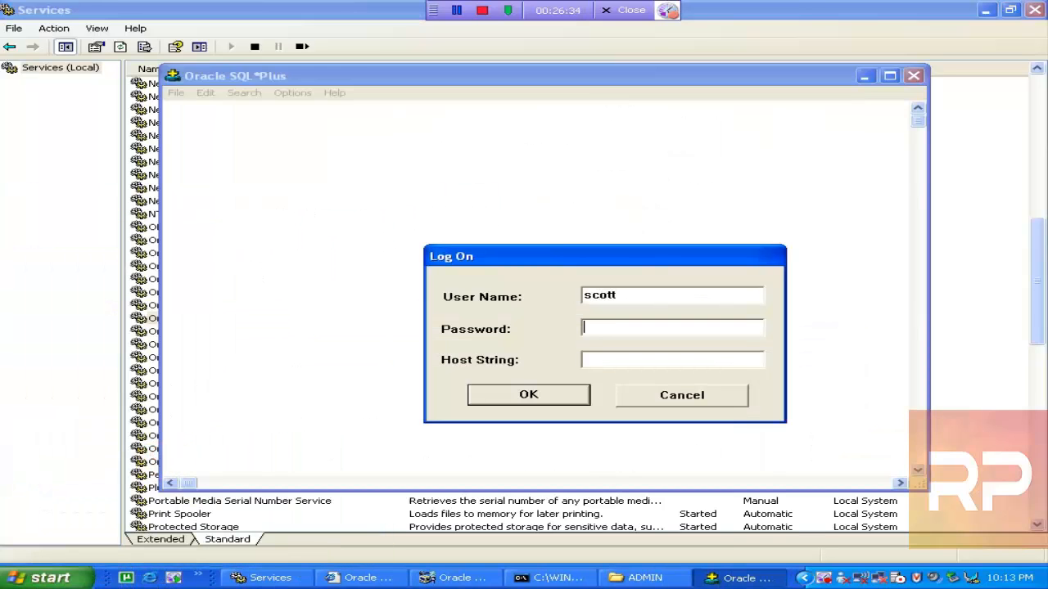
key(Return)
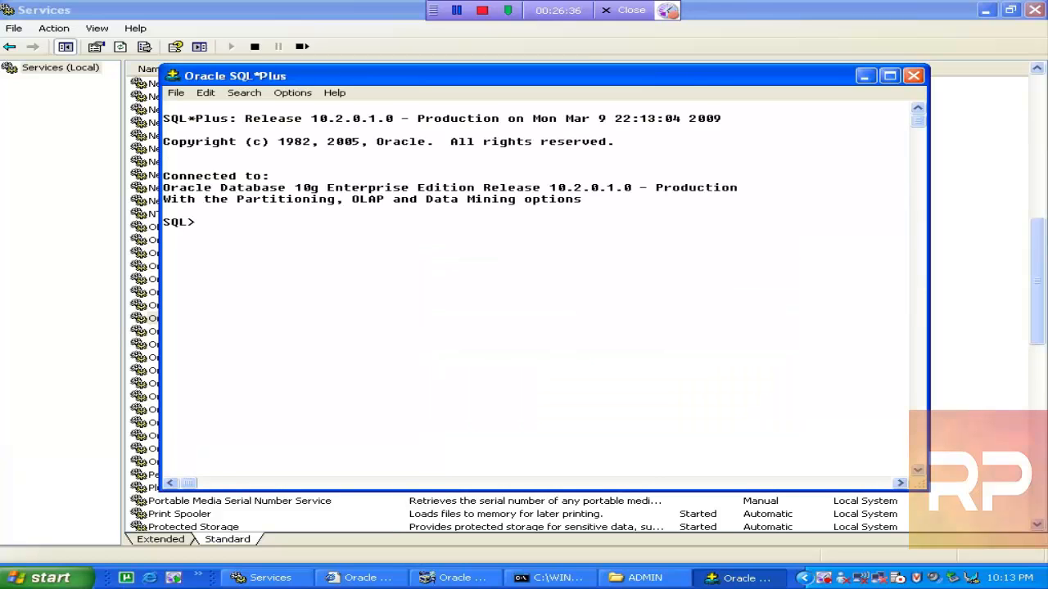
click(421, 581)
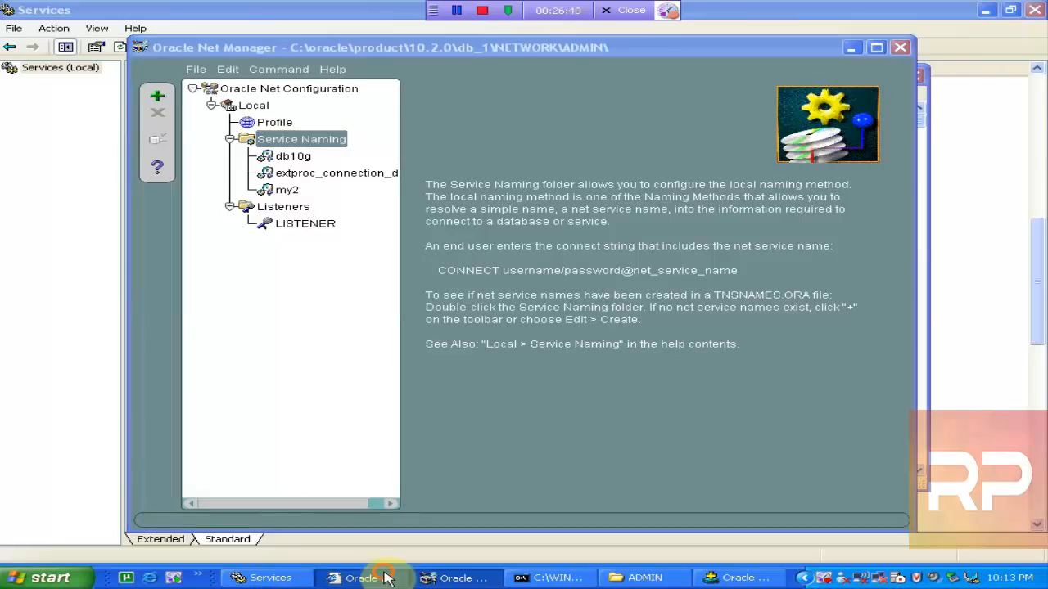
click(360, 578)
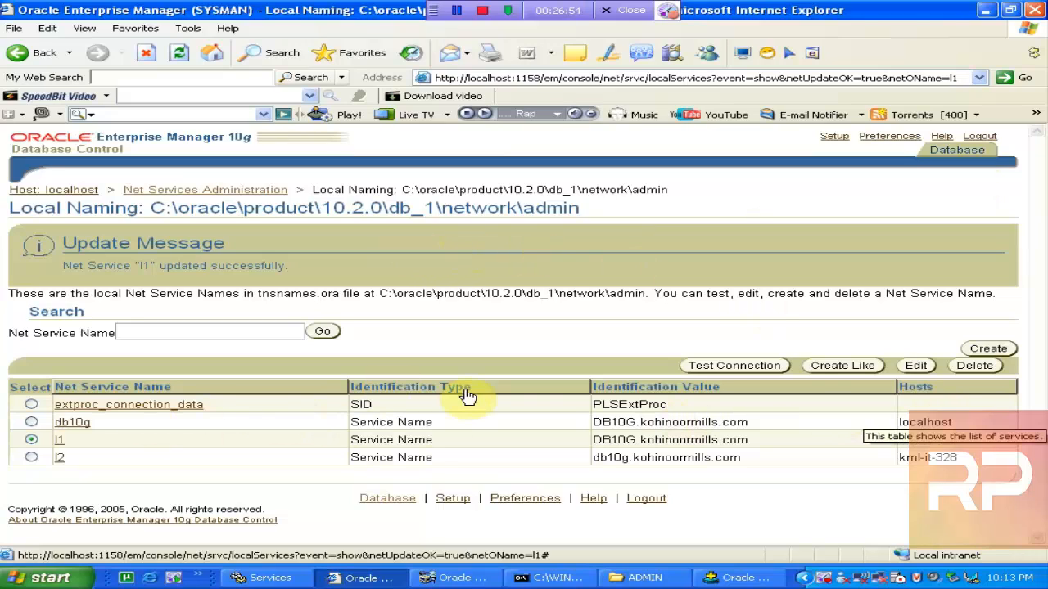
- Open net service name l1 for editing and set its connect-time failover option to use only the first address
click(918, 366)
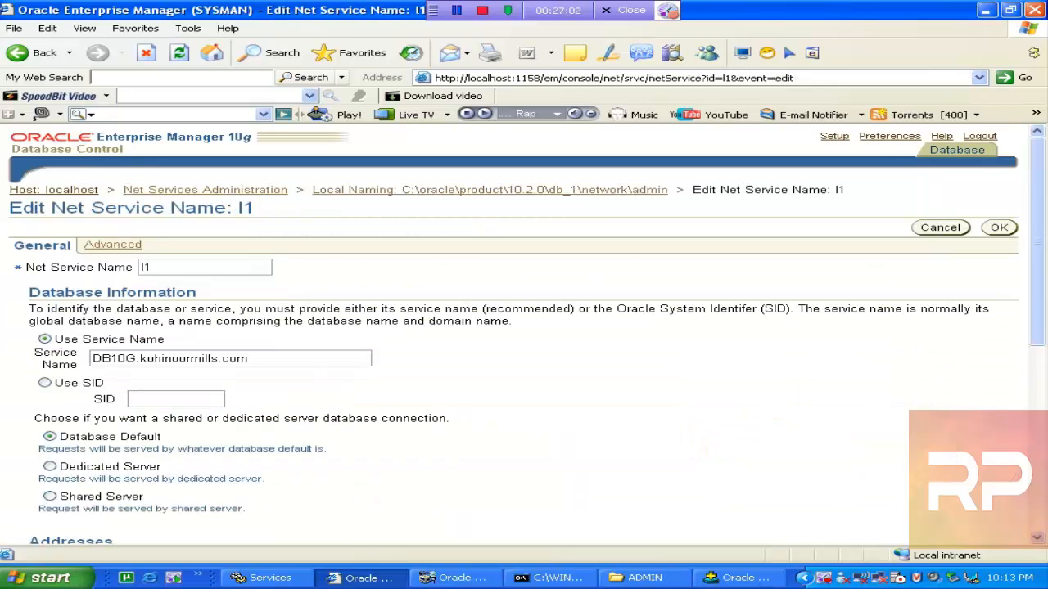
drag(1043, 164, 1041, 327)
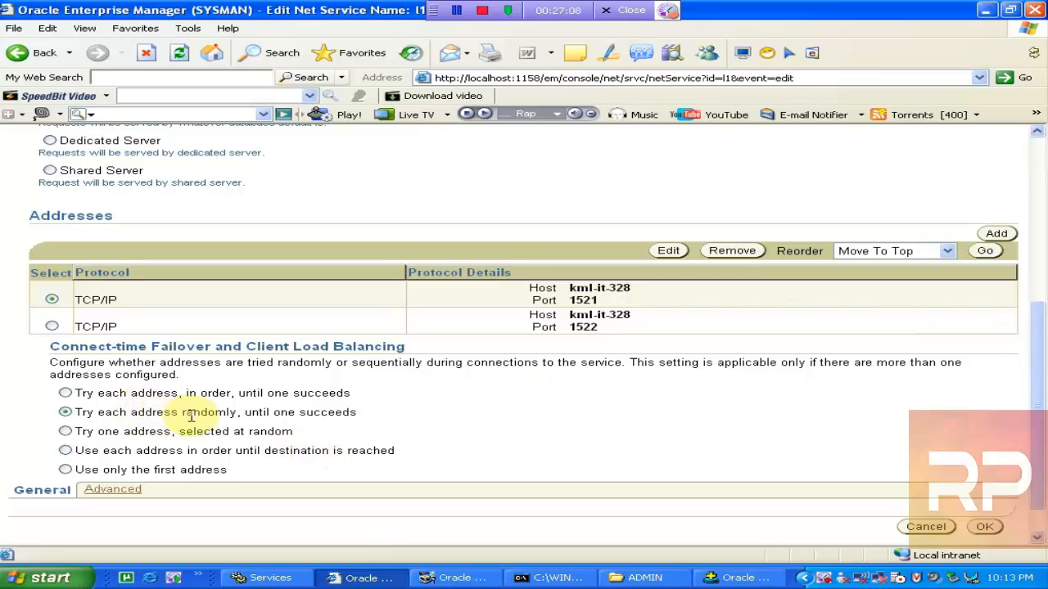
click(65, 394)
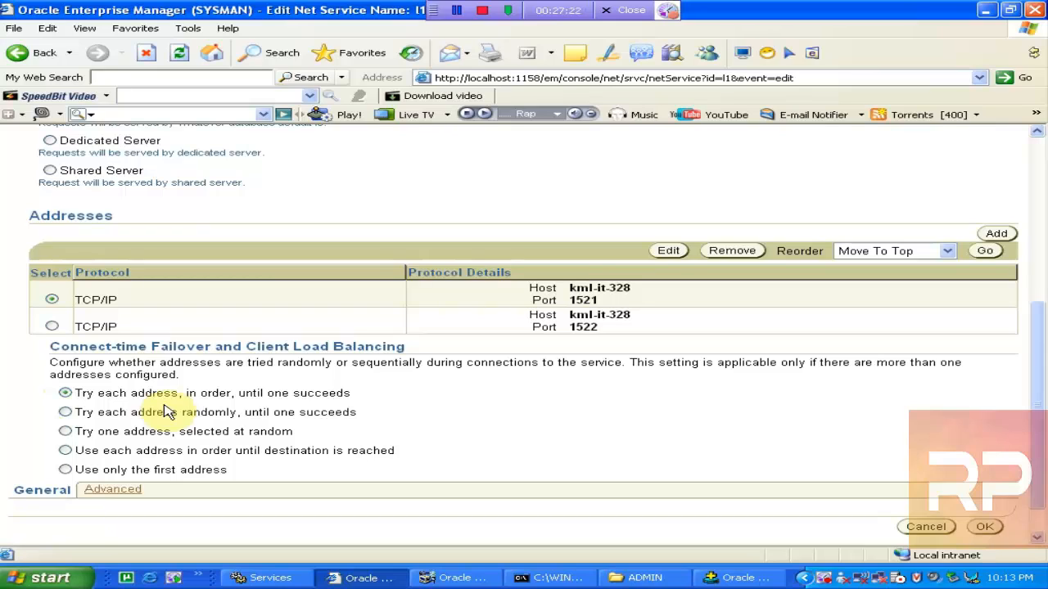
click(64, 412)
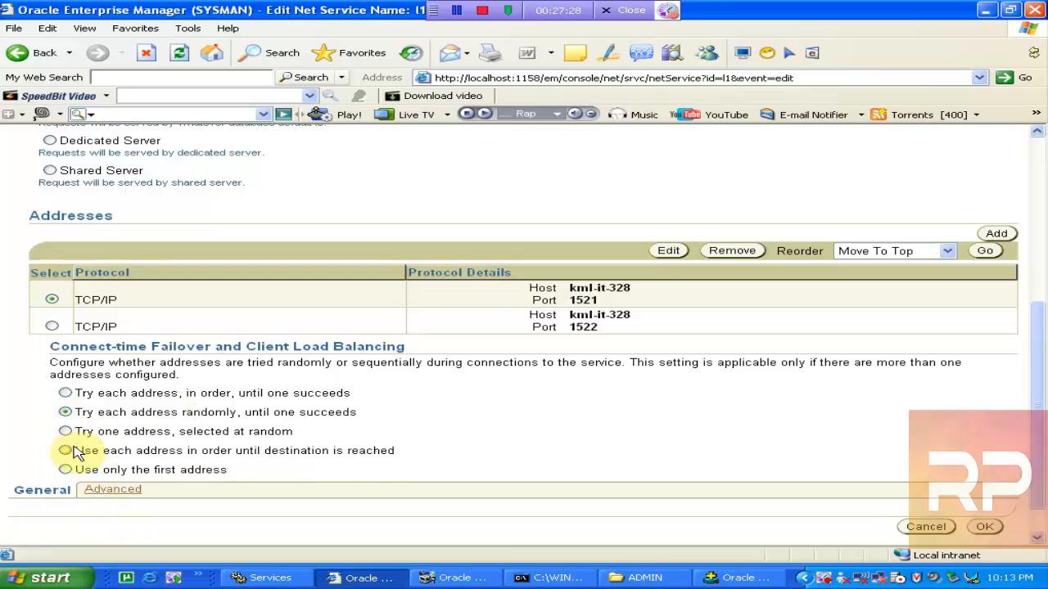
click(66, 433)
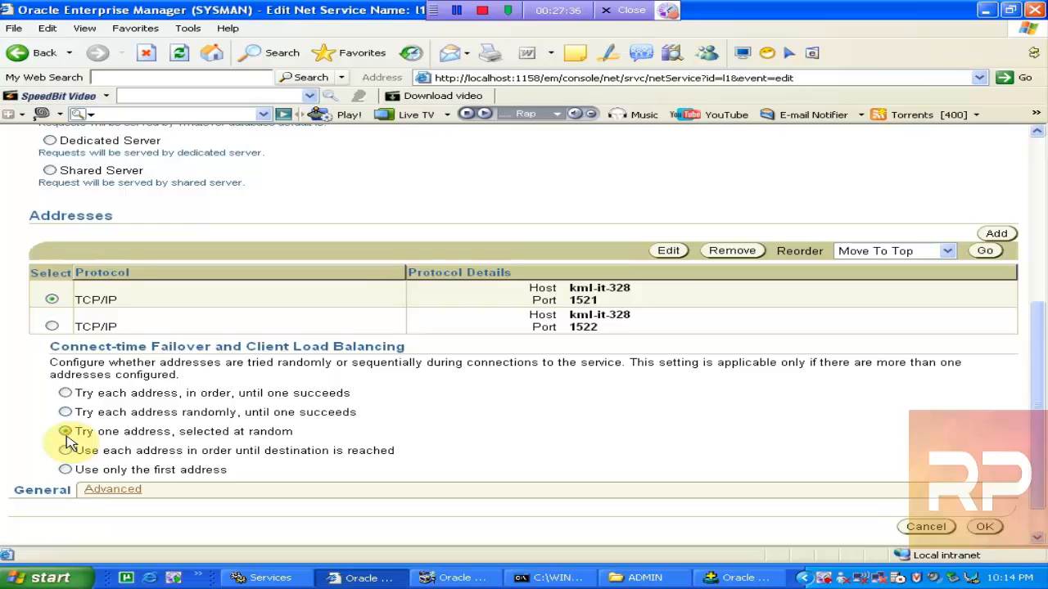
click(66, 451)
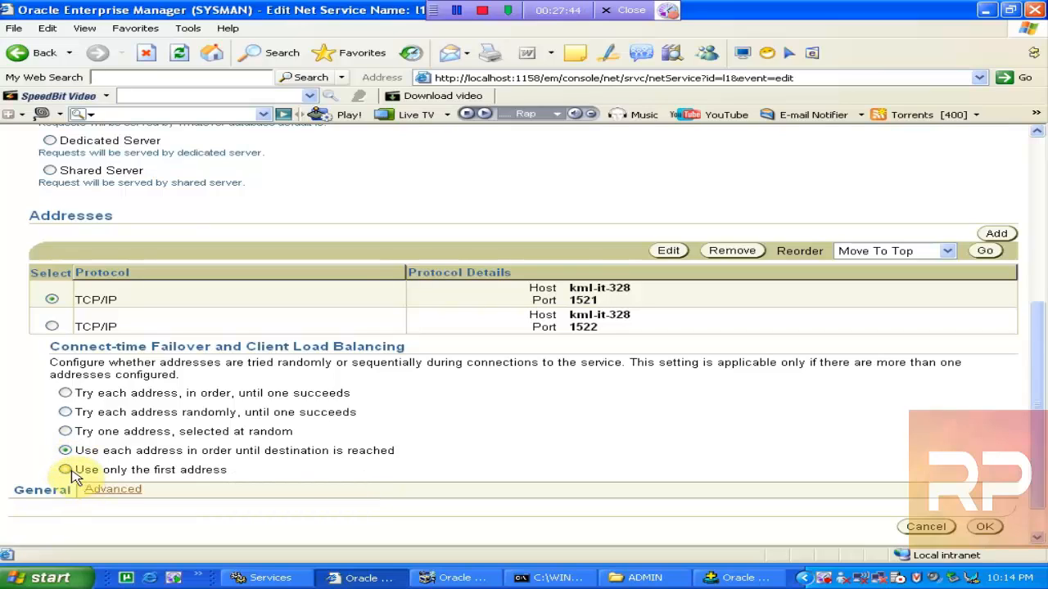
click(65, 470)
click(65, 469)
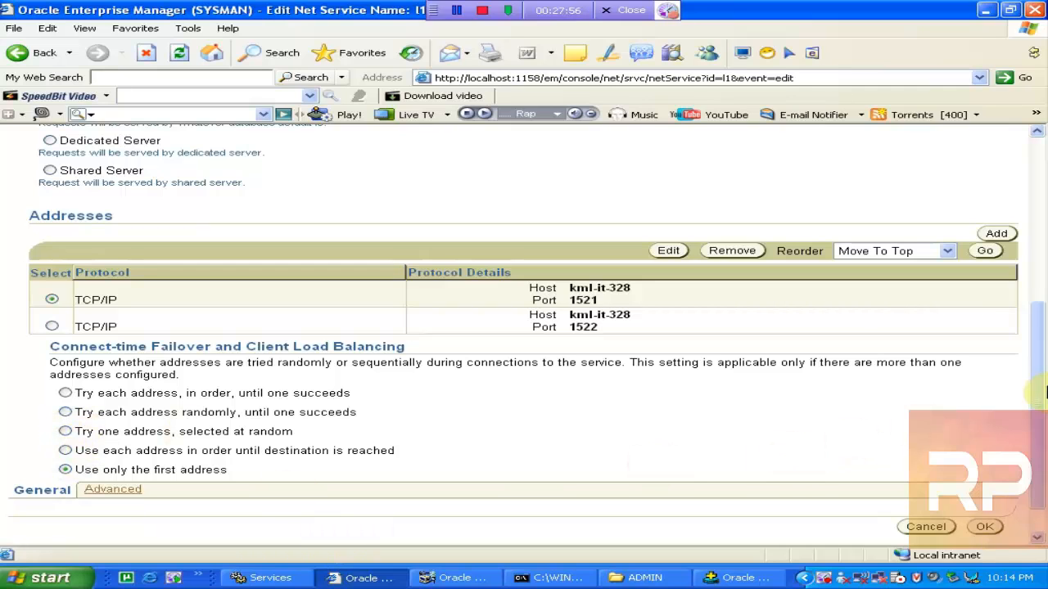
- Move the kml-it-328 port 1522 address to the top of l1's address list
drag(1038, 382, 1026, 347)
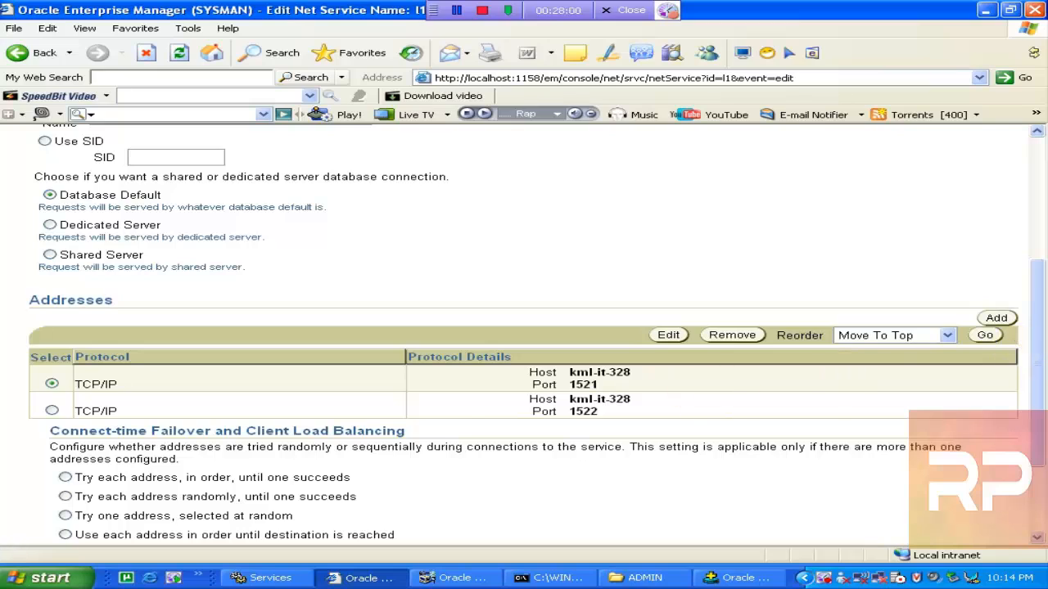
click(51, 410)
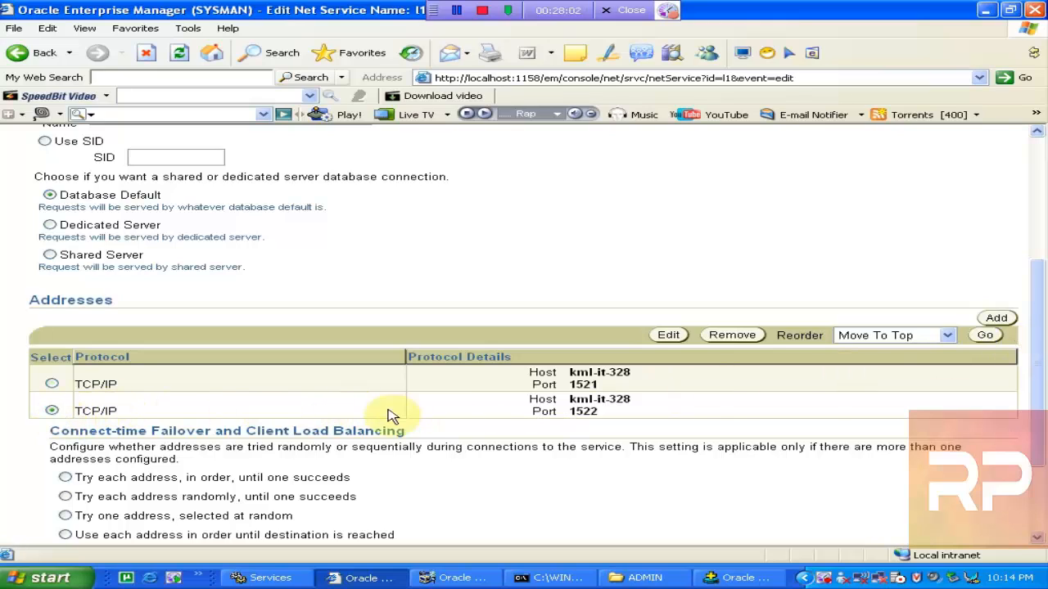
click(983, 336)
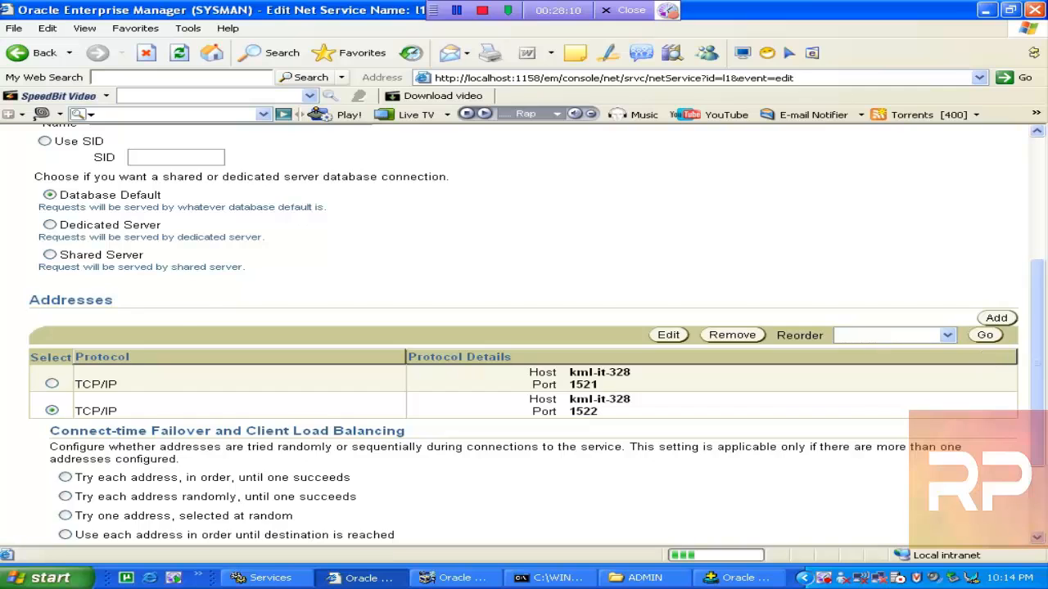
drag(1038, 316, 1046, 482)
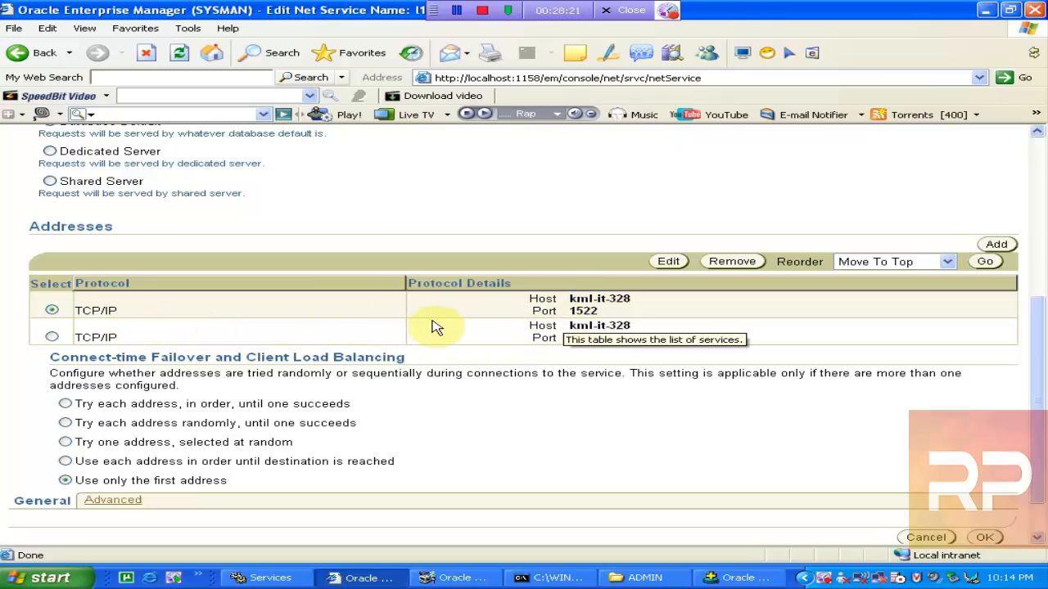
drag(1041, 320, 1039, 124)
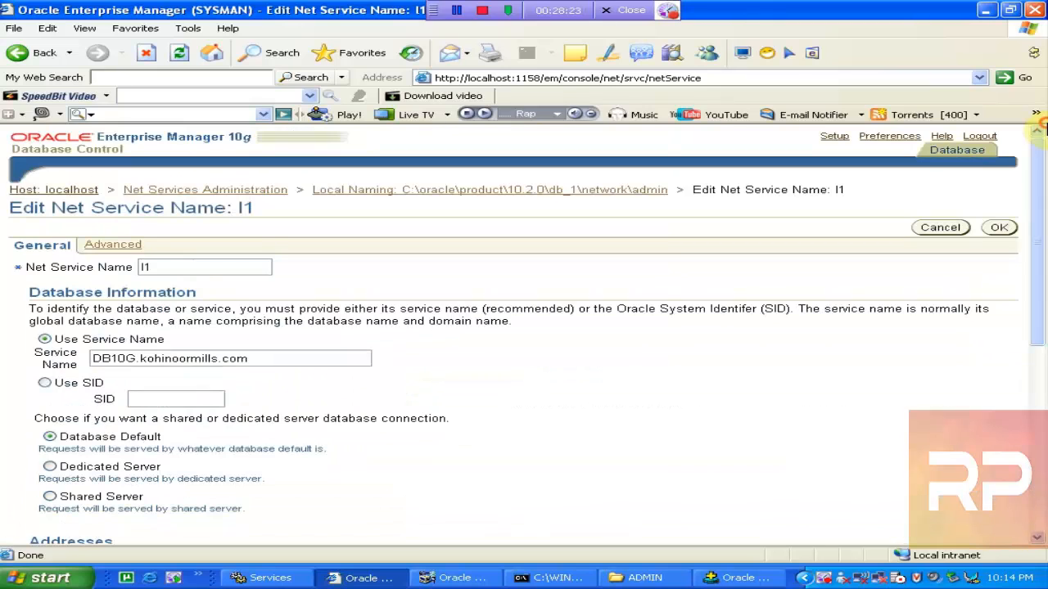